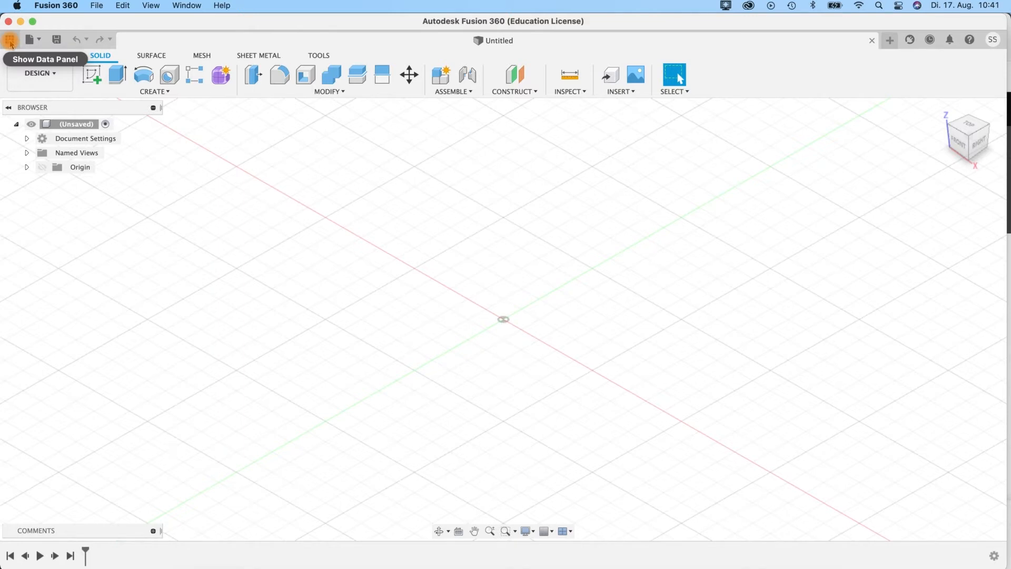
Show the data panel and look through the listed projects, libraries and sample collections.
click(10, 42)
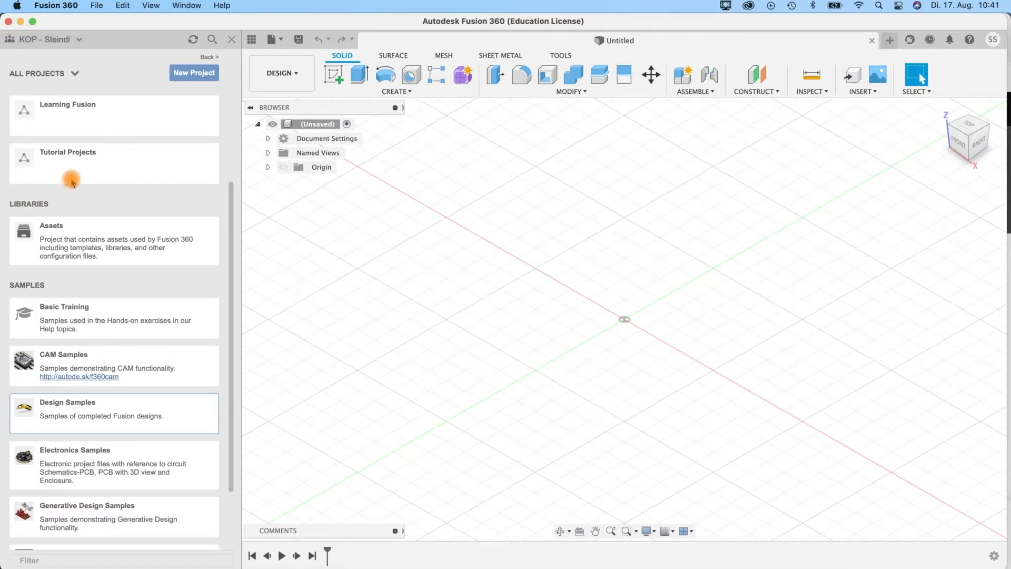
scroll(121, 135, down, 3)
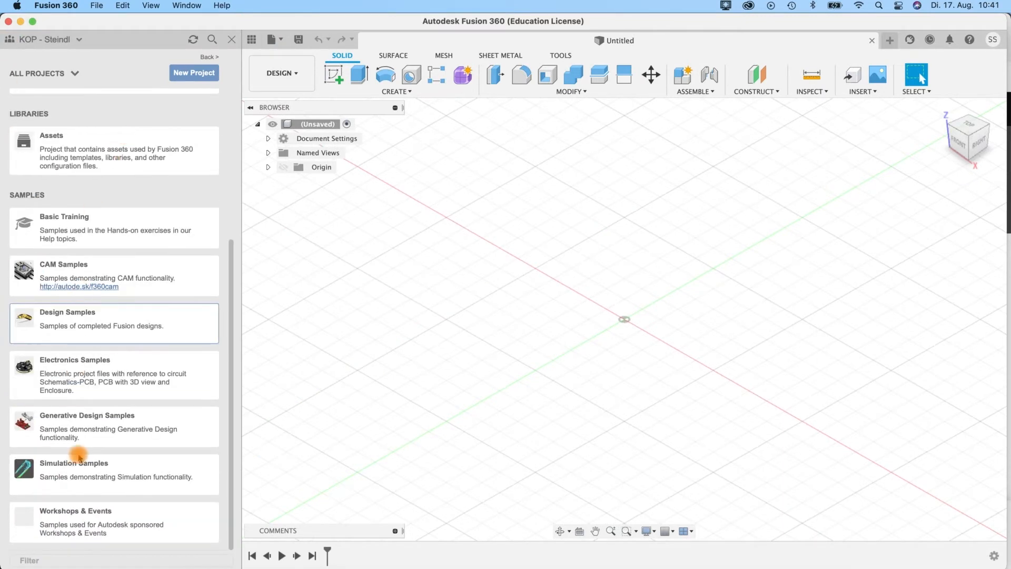
scroll(75, 441, up, 5)
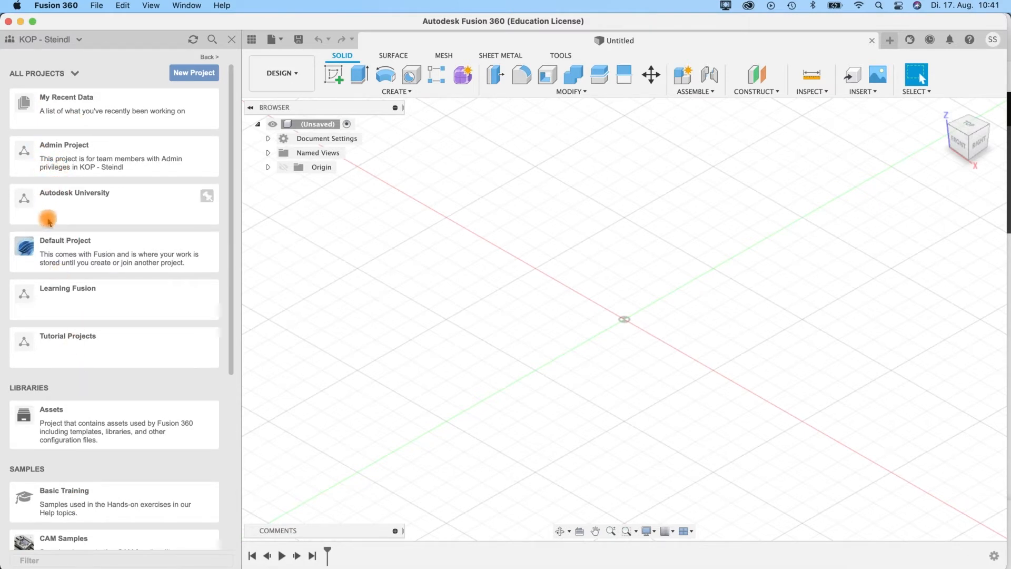
click(183, 77)
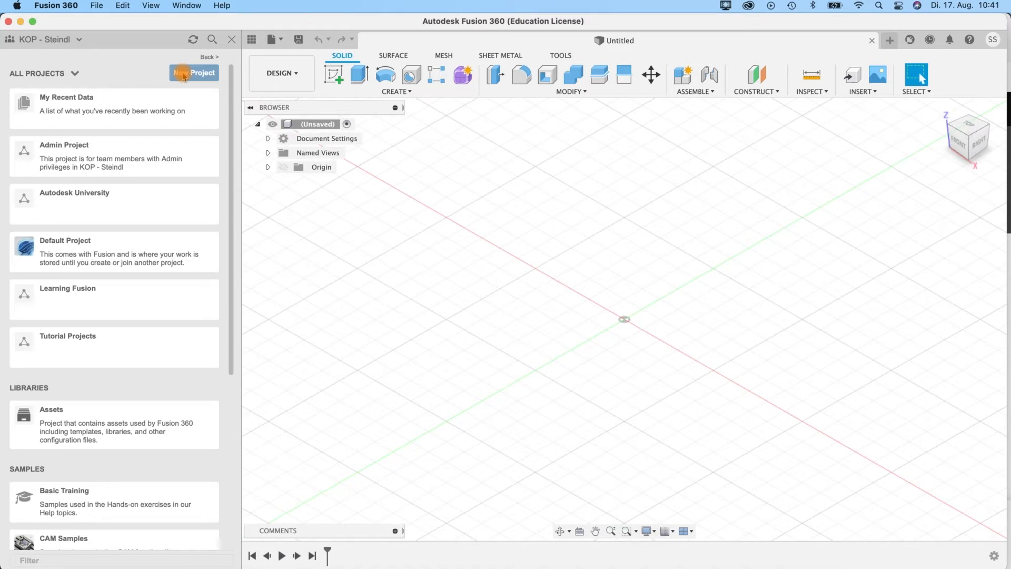
scroll(160, 145, down, 10)
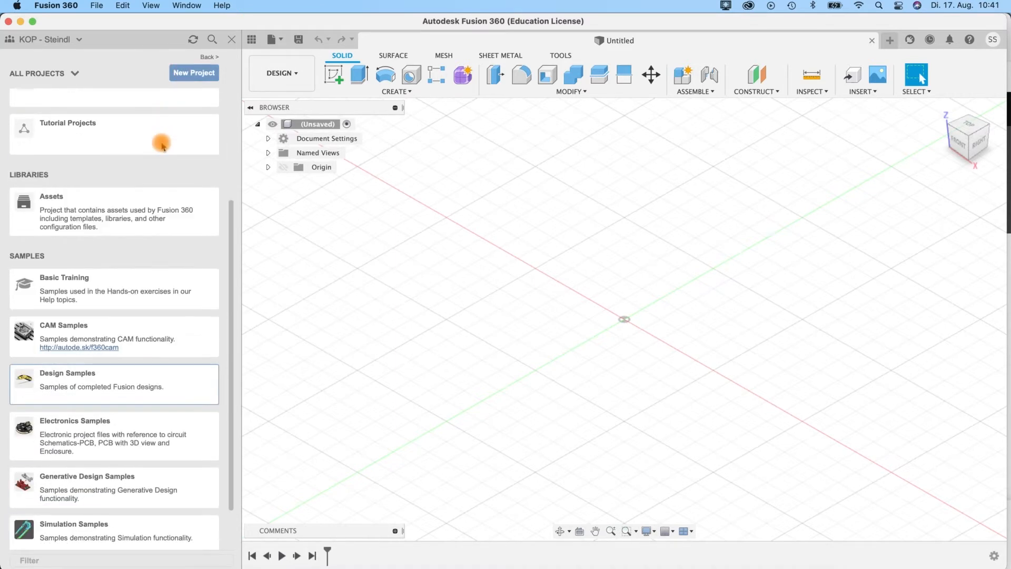
scroll(67, 337, down, 2)
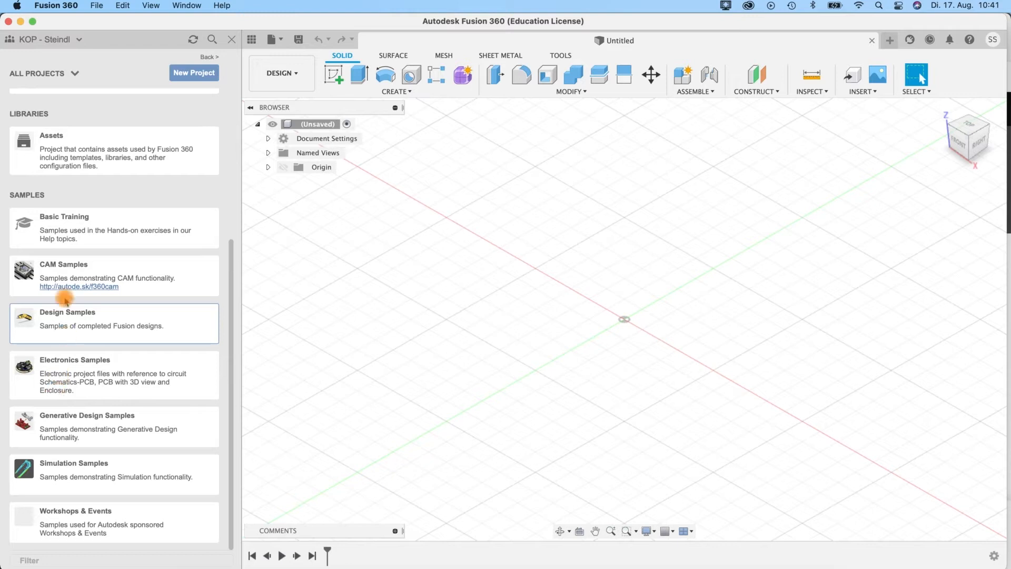
Look through the Basic Training samples and their 03 - Sculpting folder, and return to the project overview.
click(50, 225)
scroll(95, 444, down, 2)
scroll(94, 421, up, 2)
click(70, 230)
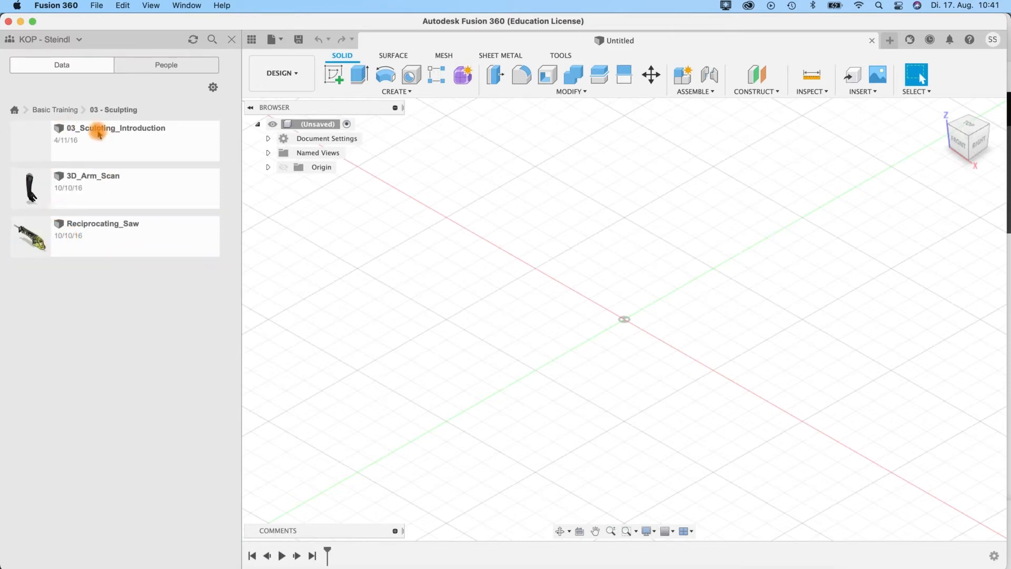
click(55, 110)
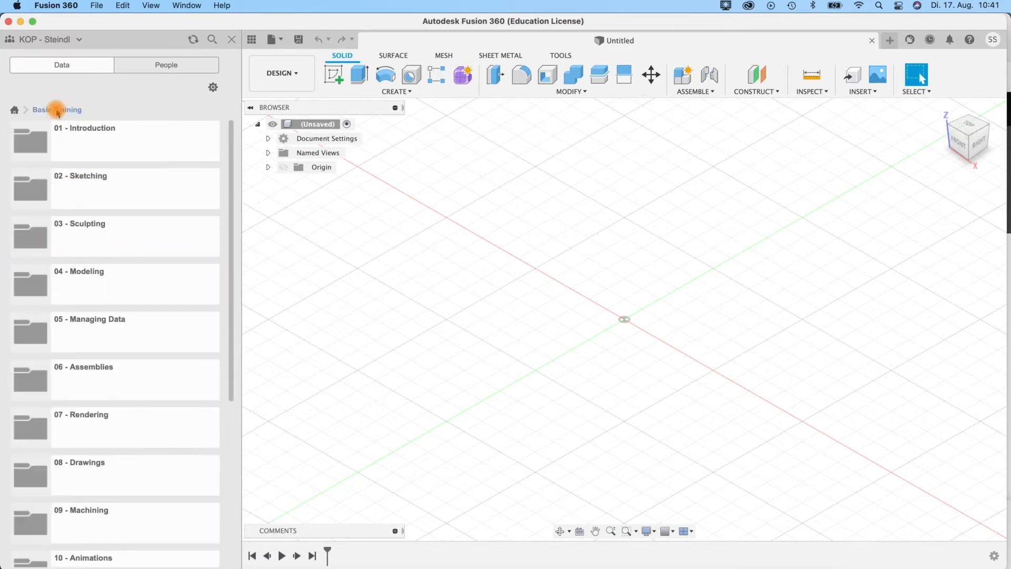
click(15, 110)
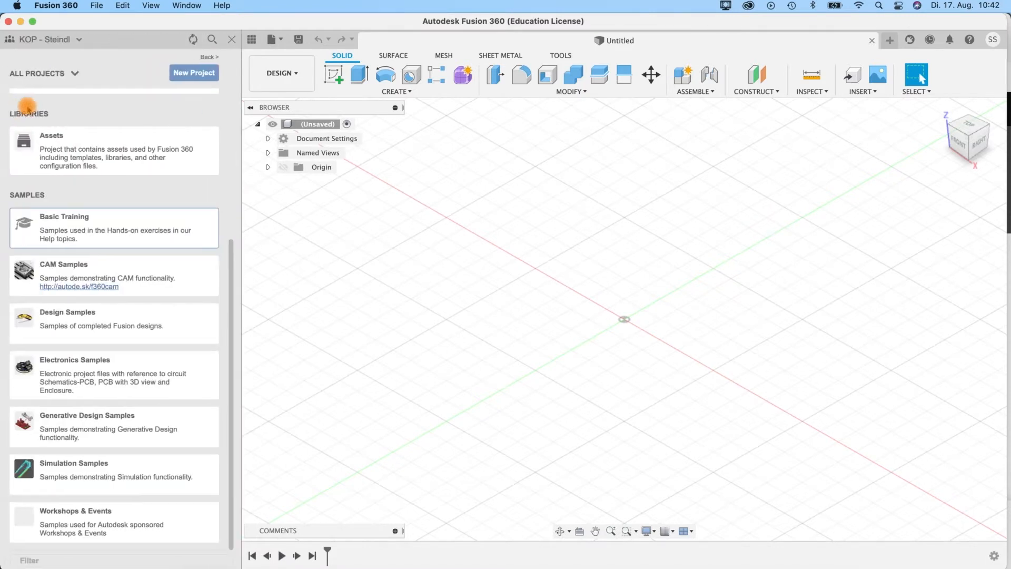
Open the Utility Knife design from Design Samples and hide the data panel.
click(63, 318)
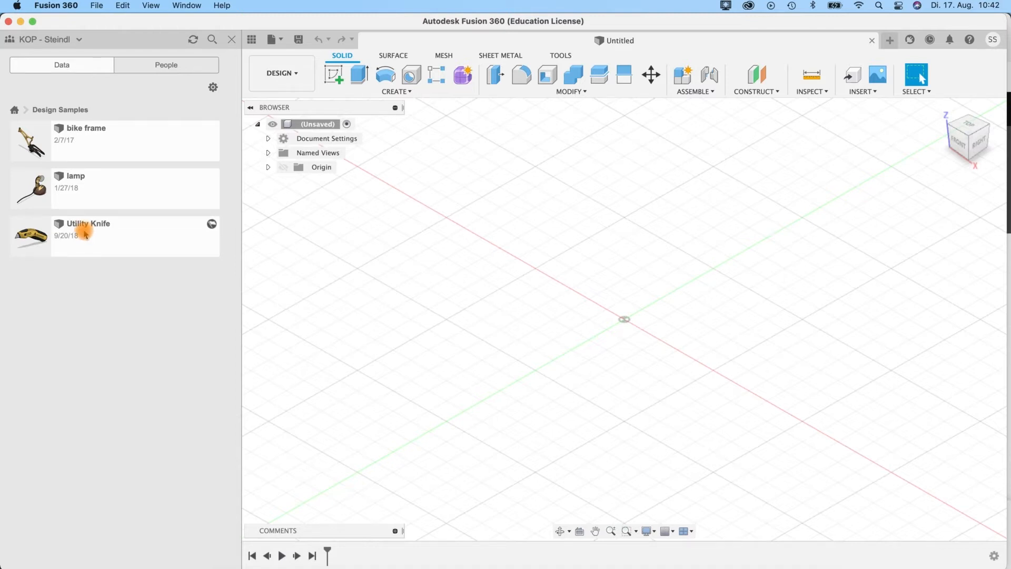
double_click(86, 233)
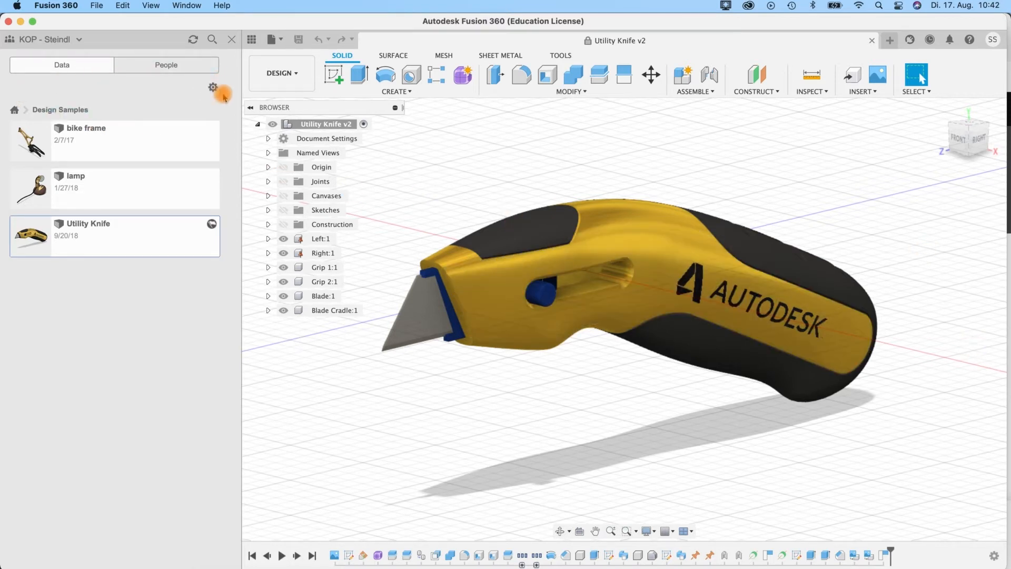
click(231, 40)
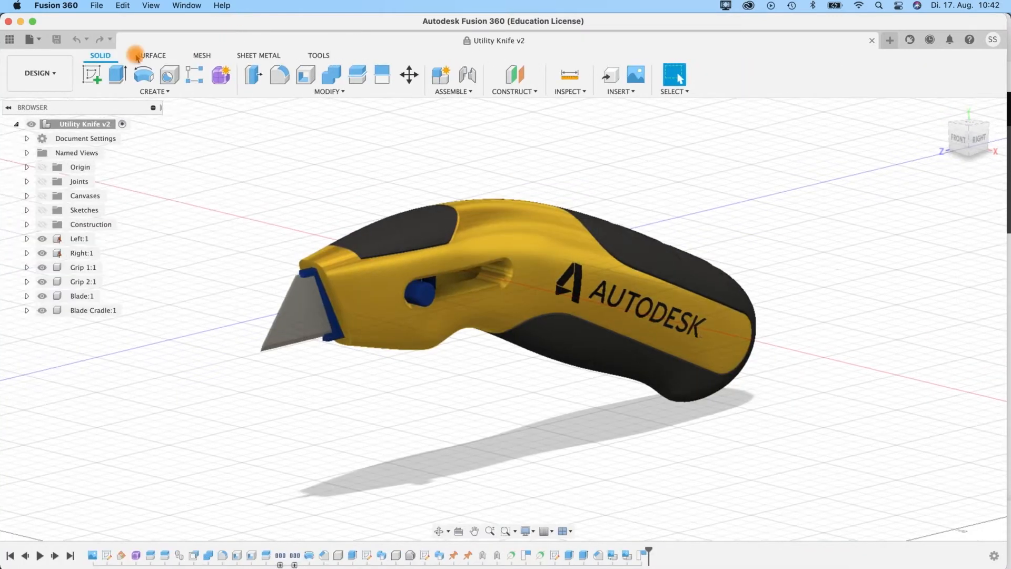
Show the data panel again, view its sorting and display settings, and hide the panel.
click(10, 40)
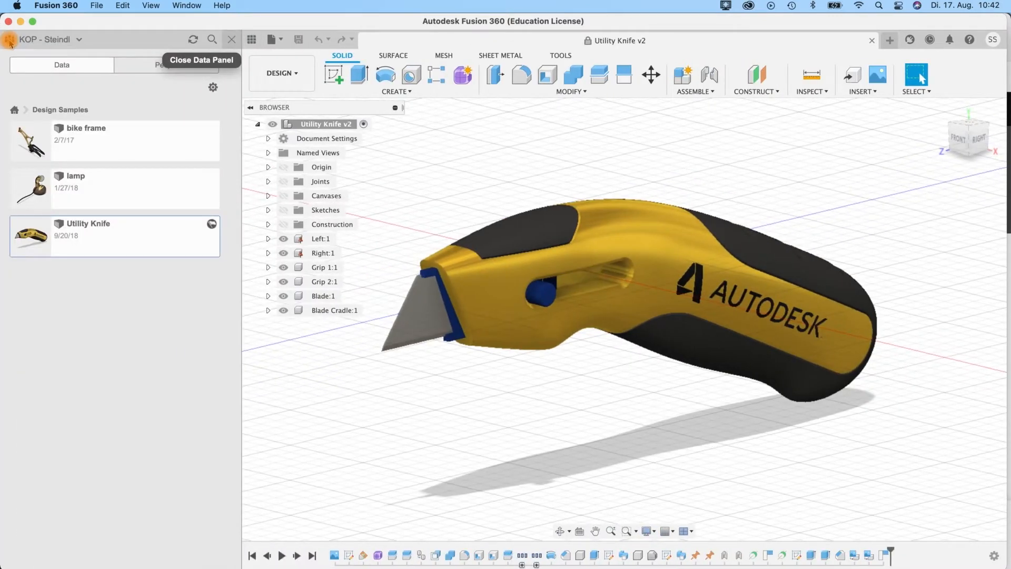
click(213, 88)
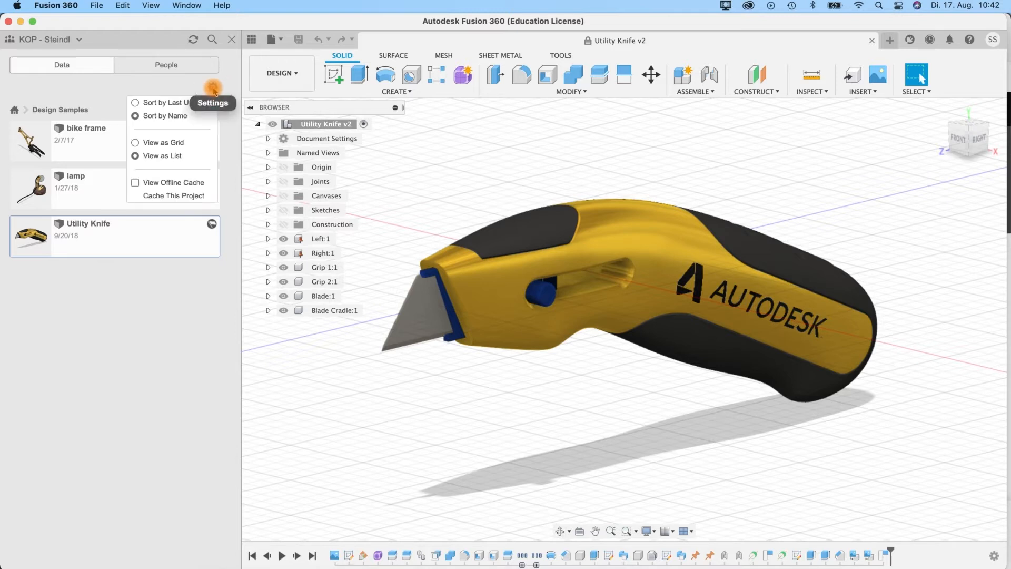
click(69, 92)
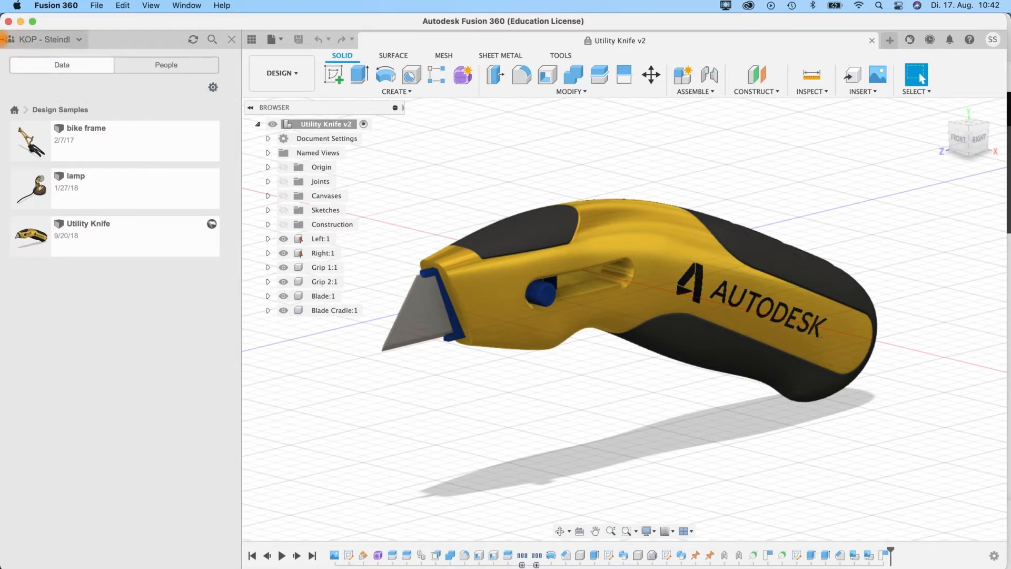
click(230, 40)
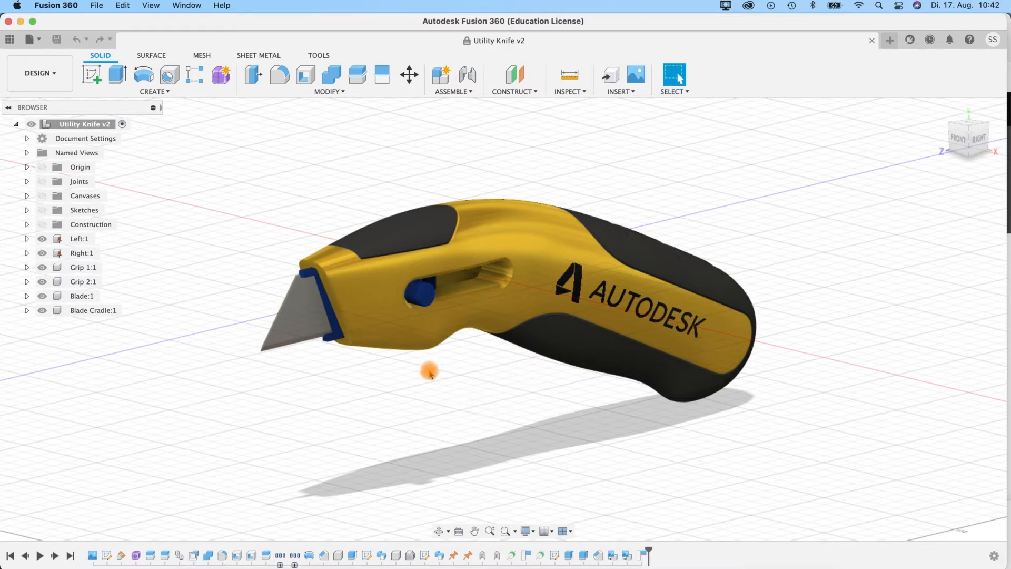
Orbit and pan the utility knife, and zoom out until it appears smaller in the view.
mouse_move(414, 372)
shift+middle_down()
mouse_move(433, 383)
mouse_move(515, 314)
mouse_move(356, 330)
mouse_move(379, 410)
mouse_move(416, 447)
mouse_move(440, 357)
mouse_move(347, 368)
mouse_move(443, 363)
mouse_move(409, 379)
shift+middle_up()
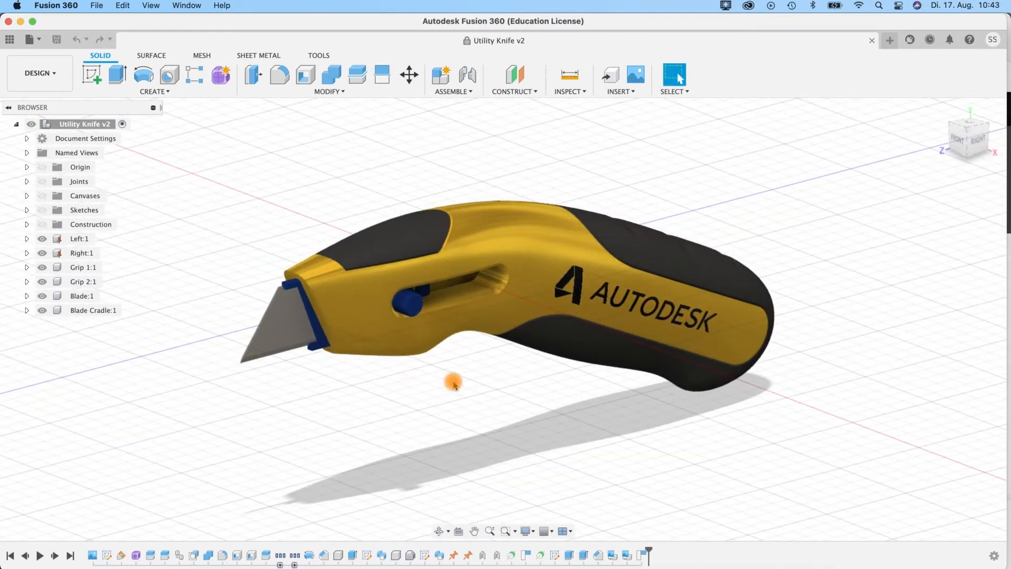
middle_drag(459, 385, 507, 361)
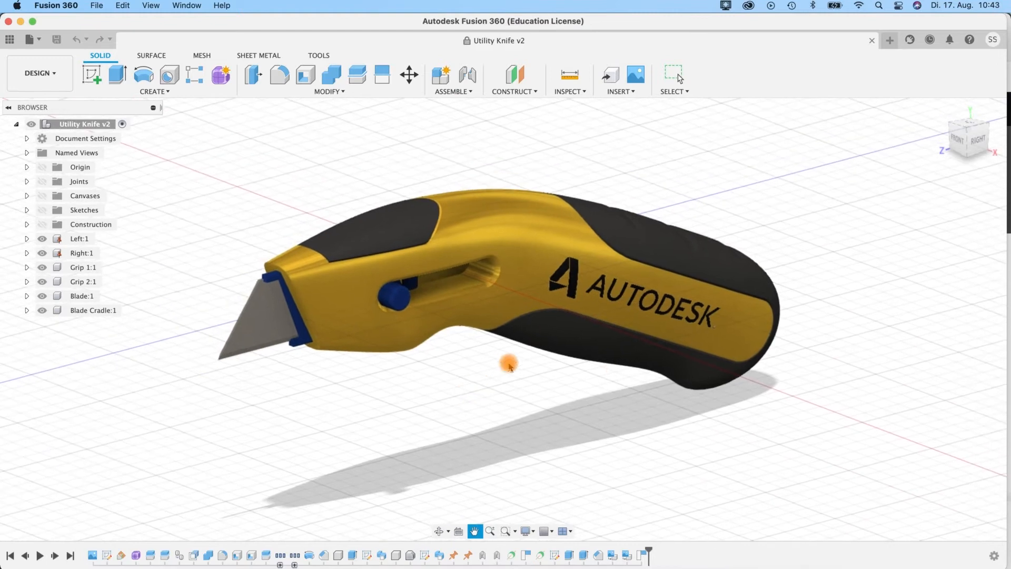
key(Escape)
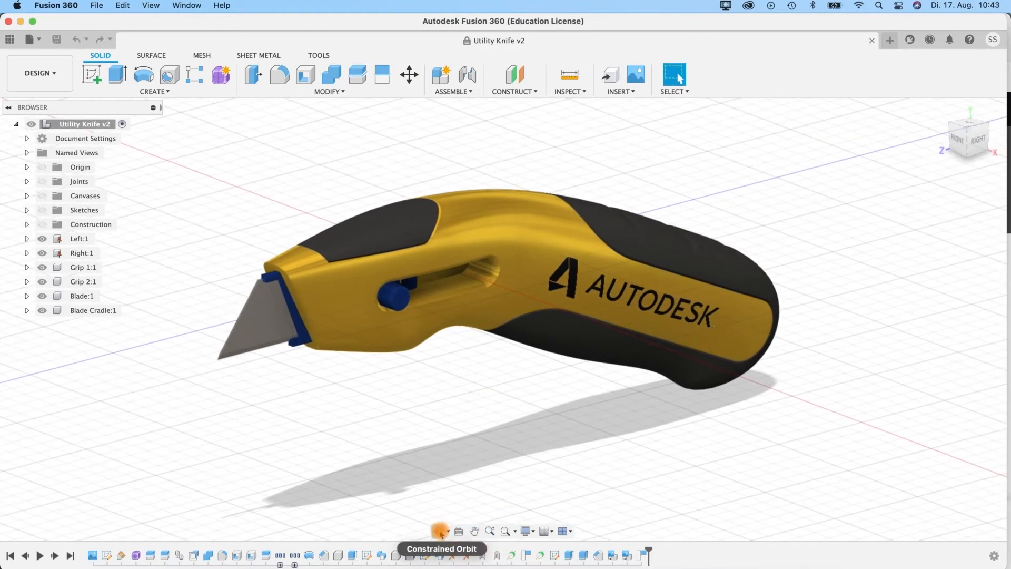
click(474, 533)
drag(483, 429, 463, 404)
click(490, 531)
drag(487, 446, 437, 343)
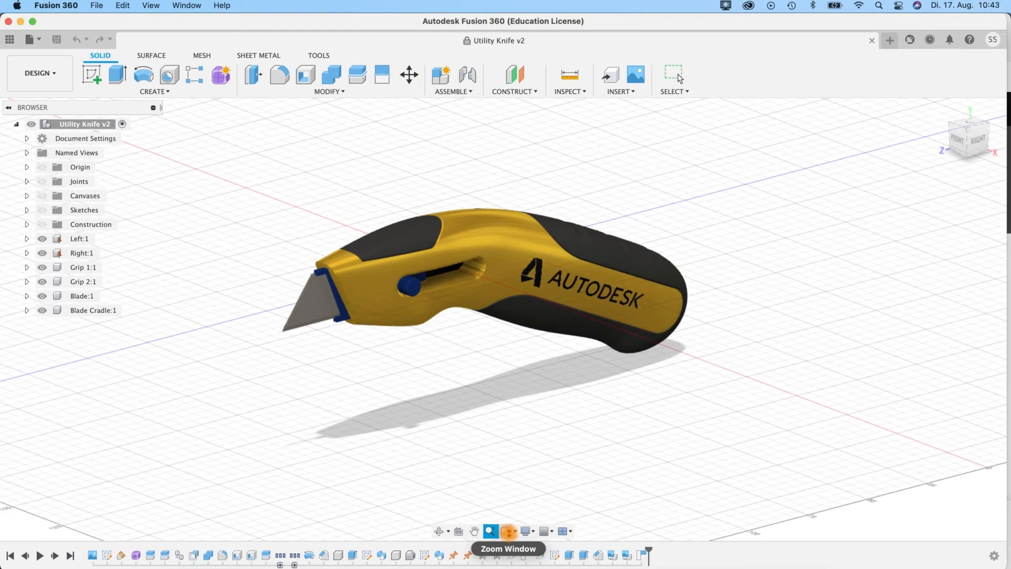
Magnify the blade end of the knife with Zoom Window and window-select the parts around the blade.
click(506, 531)
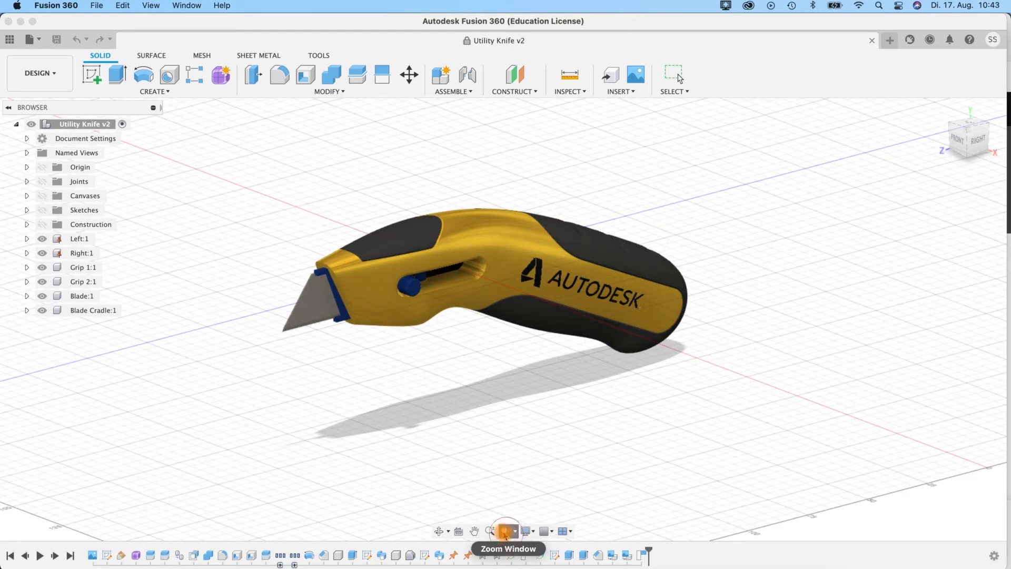
drag(242, 191, 466, 406)
drag(410, 149, 592, 389)
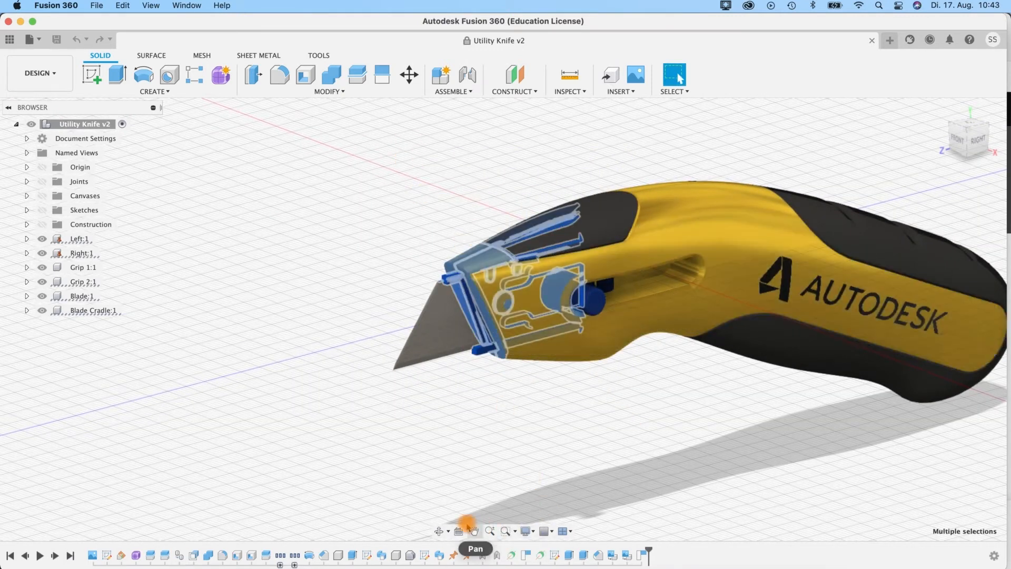
Rotate the knife with Free Orbit into a tilted view and leave the command.
click(440, 531)
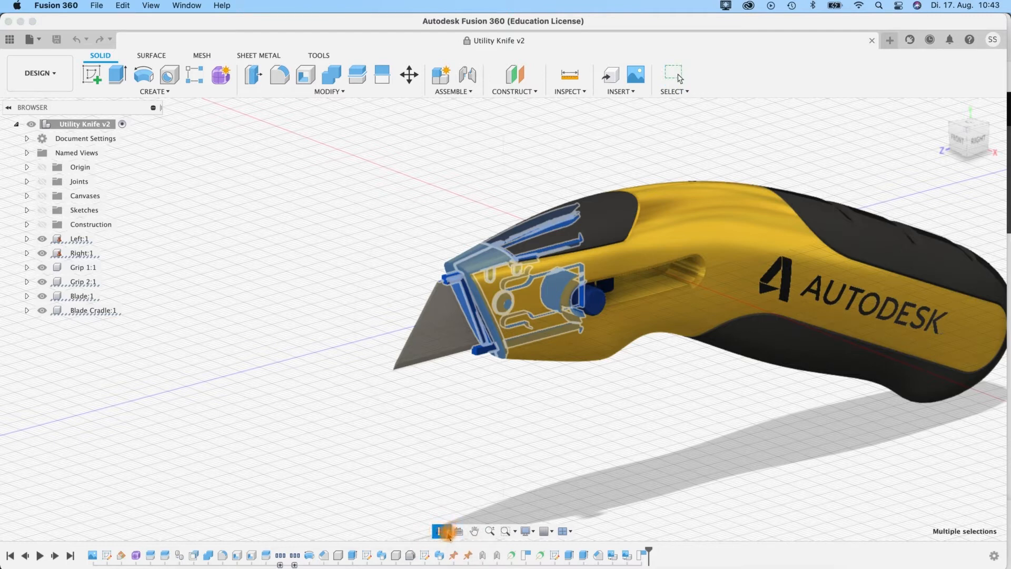
click(447, 532)
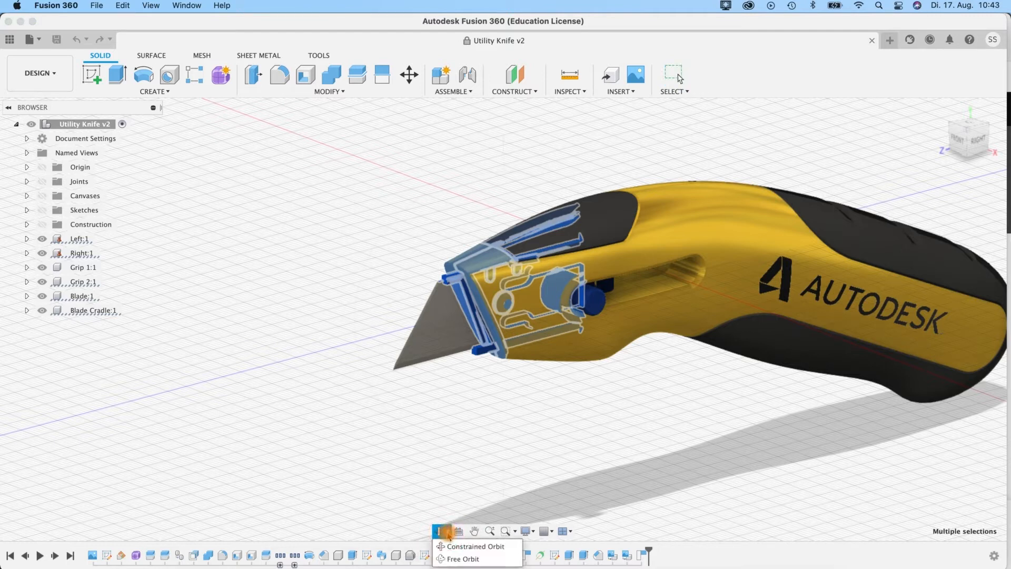
click(460, 559)
drag(702, 390, 756, 384)
key(Escape)
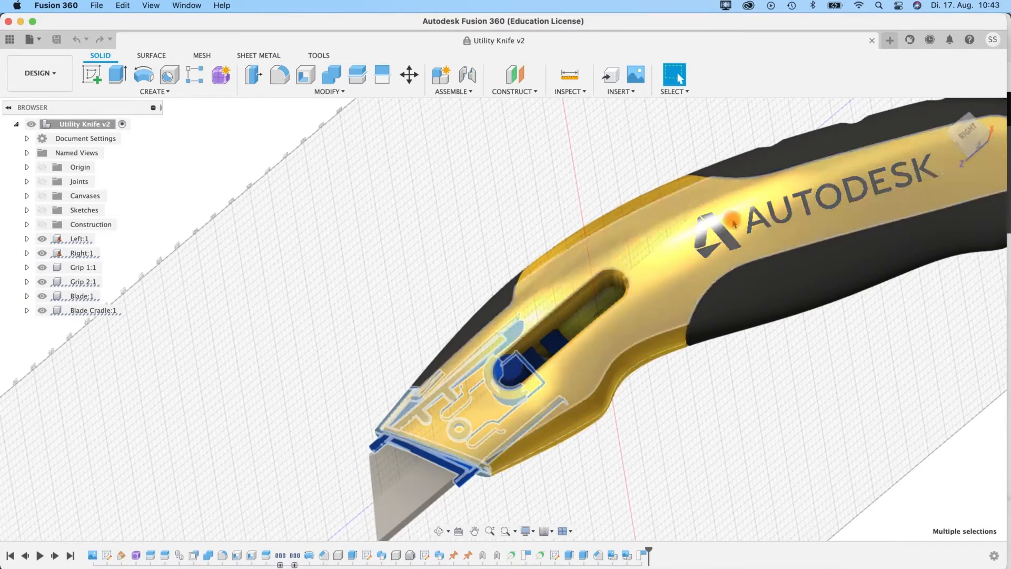
Select the Grip 1:1 side face, view the knife from other angles with Constrained Orbit and restore the home view.
click(898, 127)
shift+middle_drag(883, 379, 514, 501)
click(448, 530)
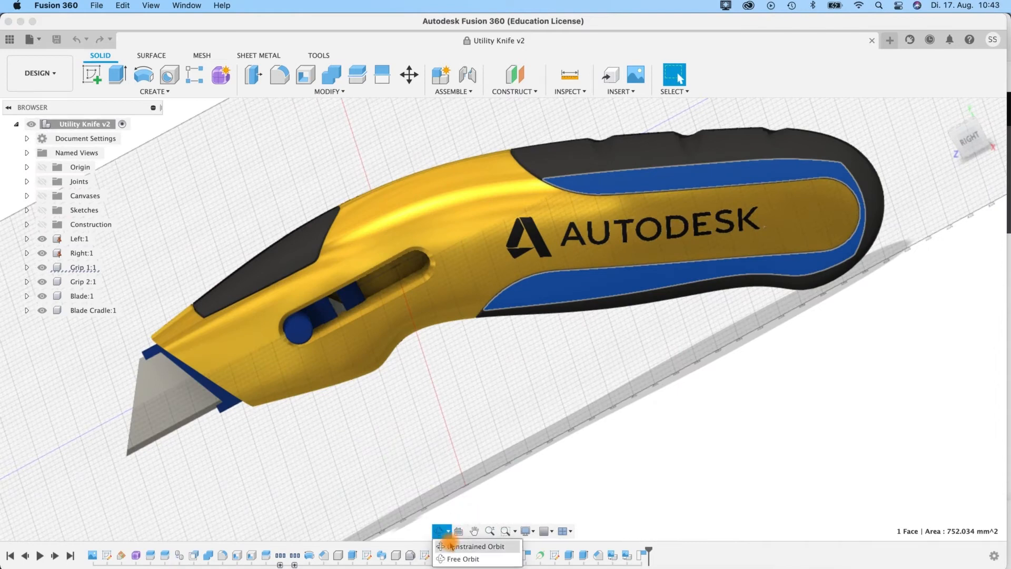
click(451, 546)
scroll(468, 409, up, 5)
scroll(468, 408, down, 5)
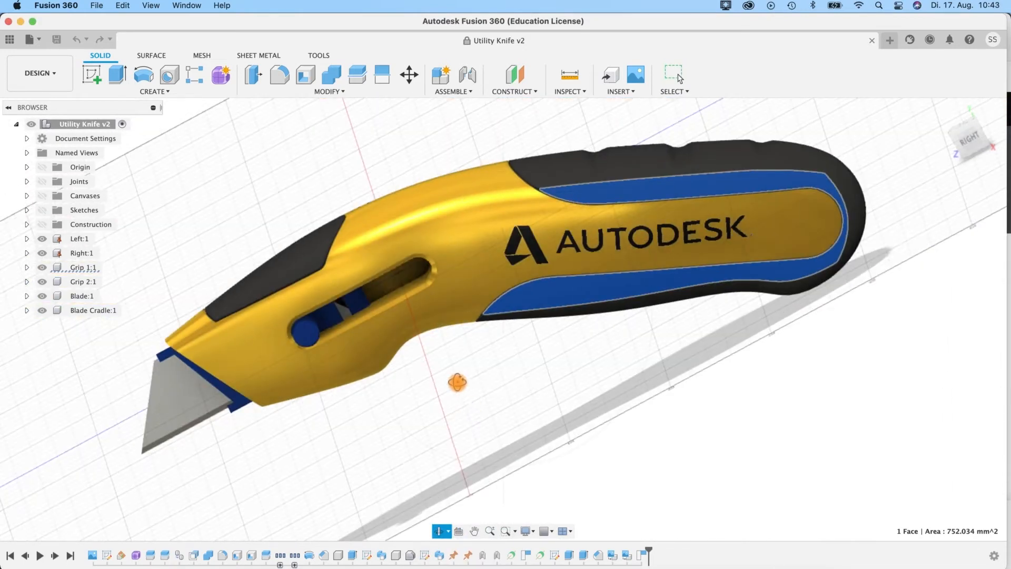
drag(463, 361, 467, 452)
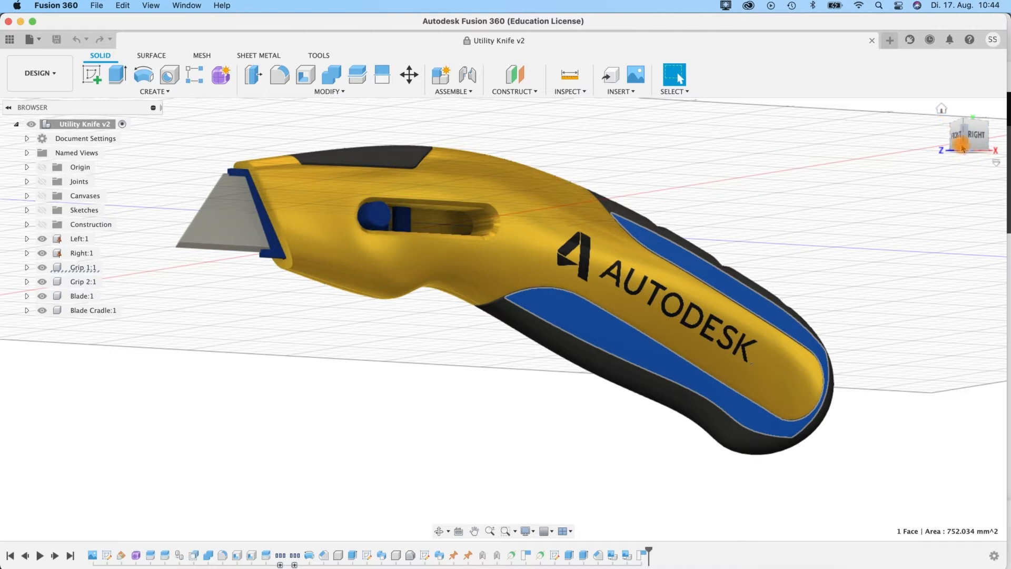
click(940, 111)
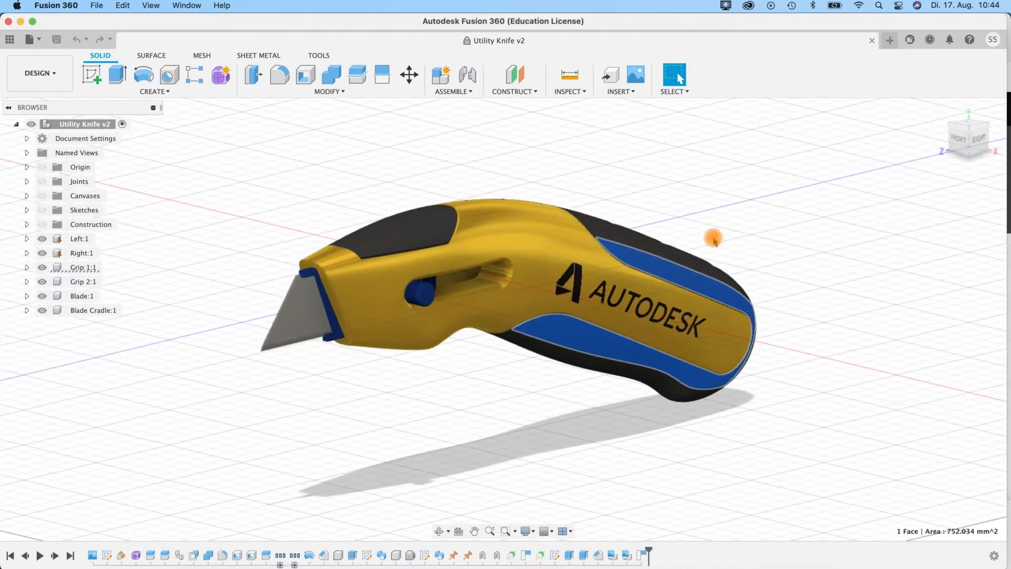
Orbit the knife, align it to the Right view and roll that view through four quarter turns.
shift+middle_drag(478, 368, 450, 343)
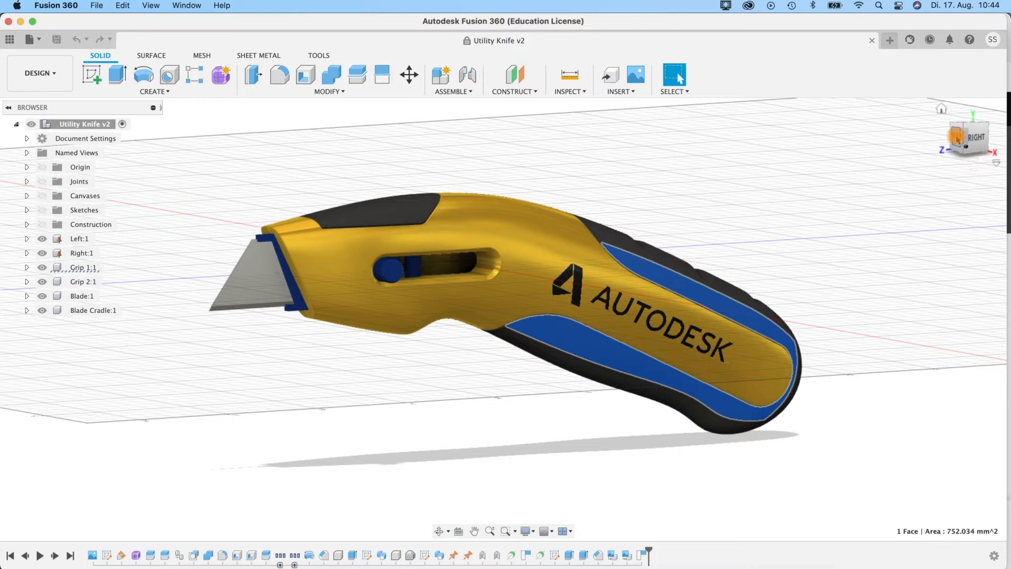
drag(971, 149, 975, 142)
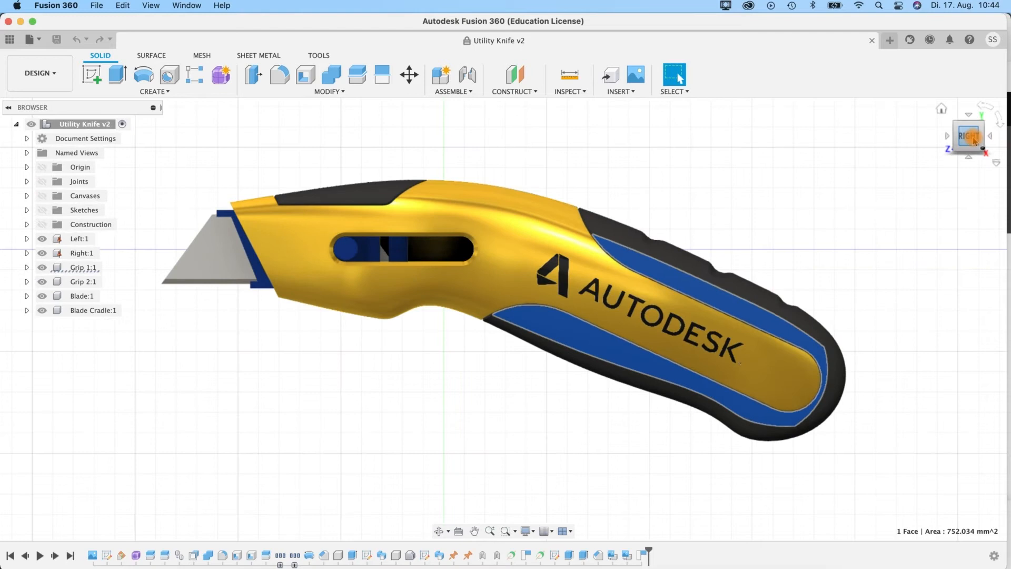
click(981, 105)
click(981, 105)
click(982, 105)
click(981, 105)
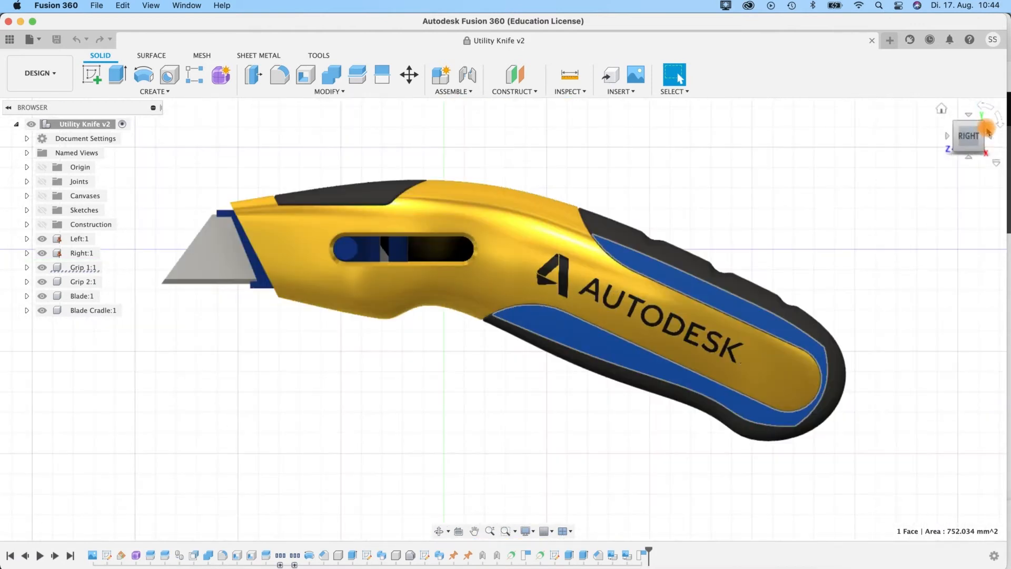
Turn the knife through its adjacent side views back around to the Right view and restore the home view.
click(991, 141)
click(991, 142)
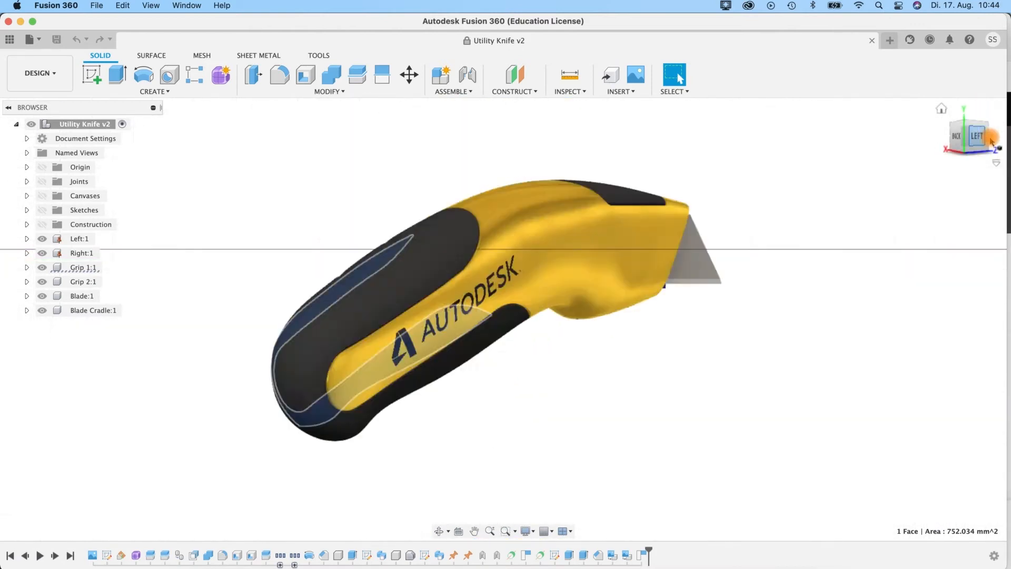
click(990, 138)
click(990, 139)
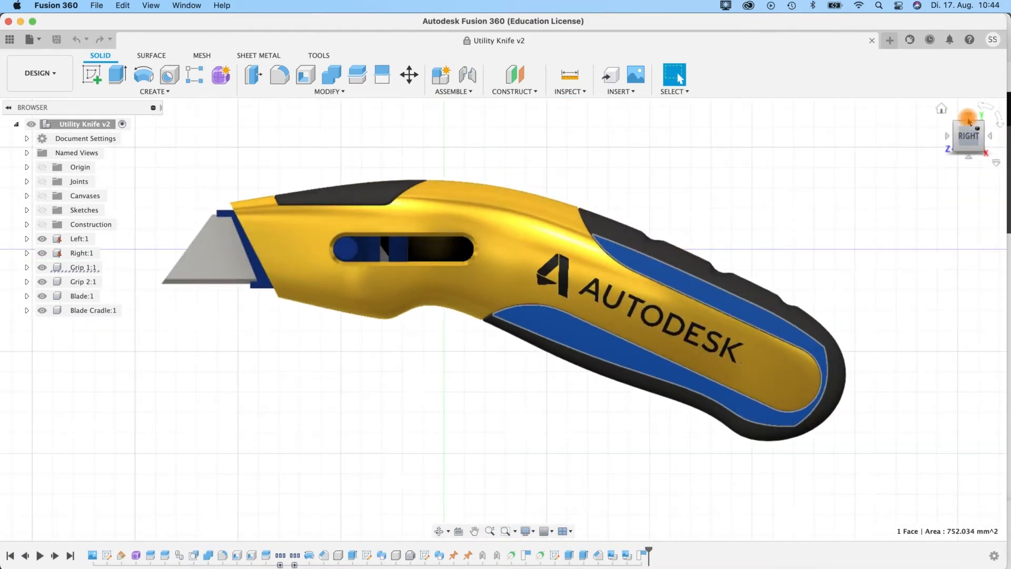
click(944, 112)
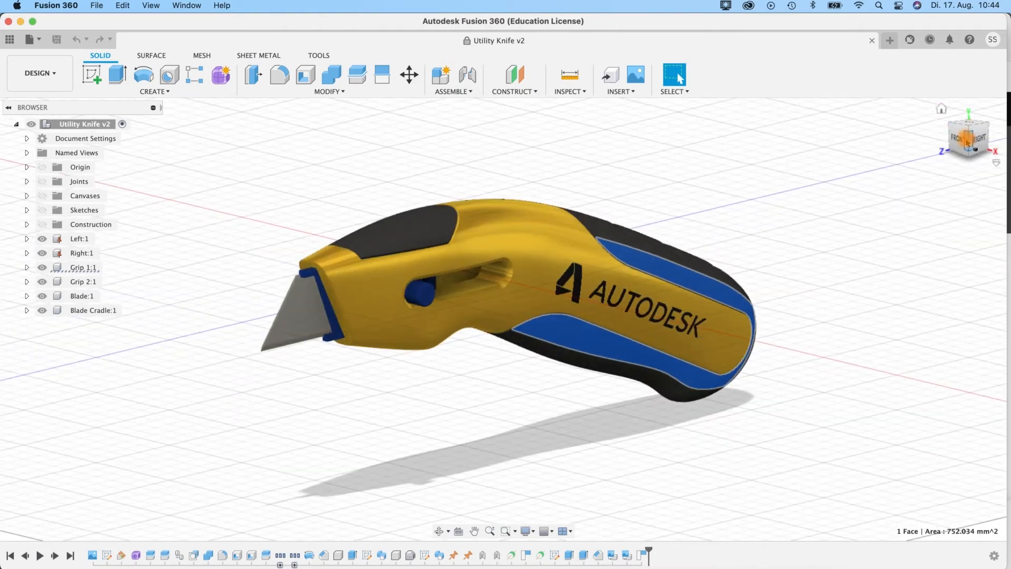
Align the knife to the Top view, roll that view and restore the home view.
click(970, 127)
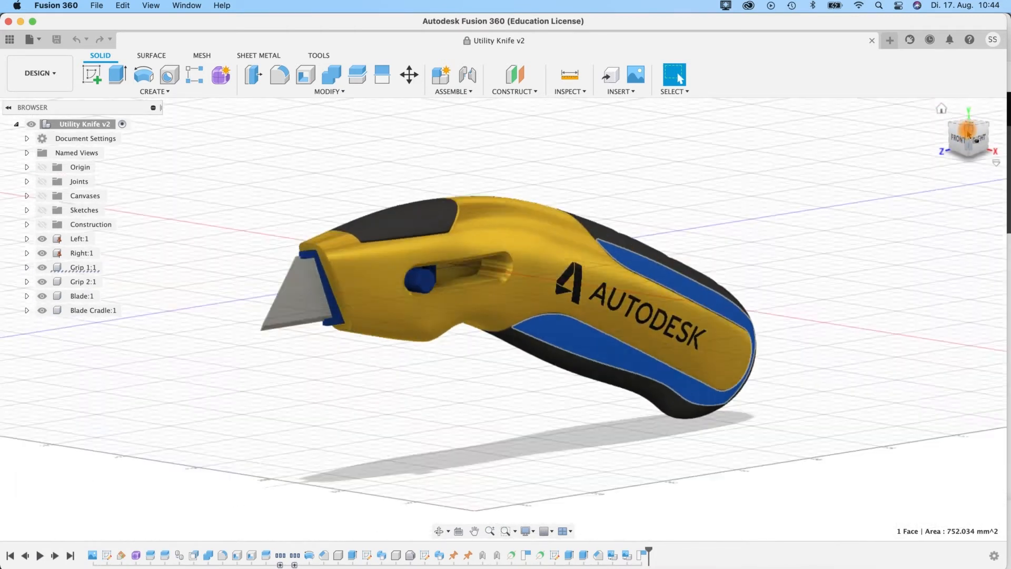
click(970, 126)
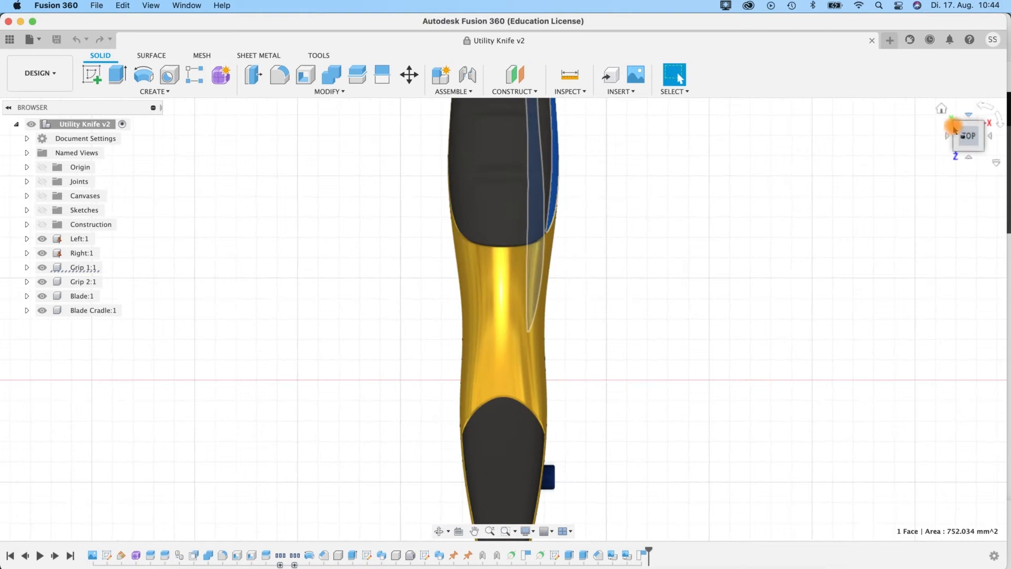
click(996, 121)
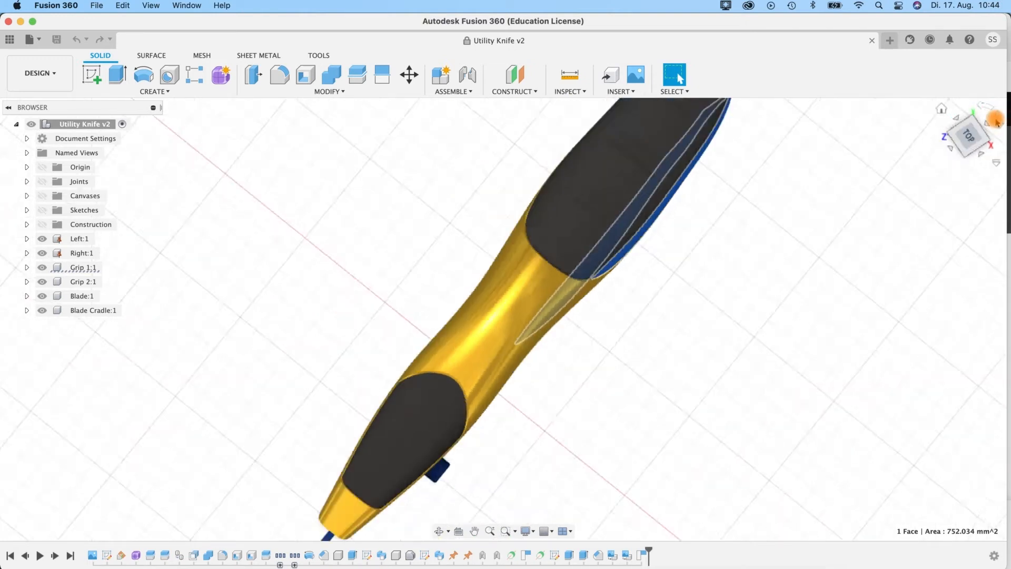
click(940, 107)
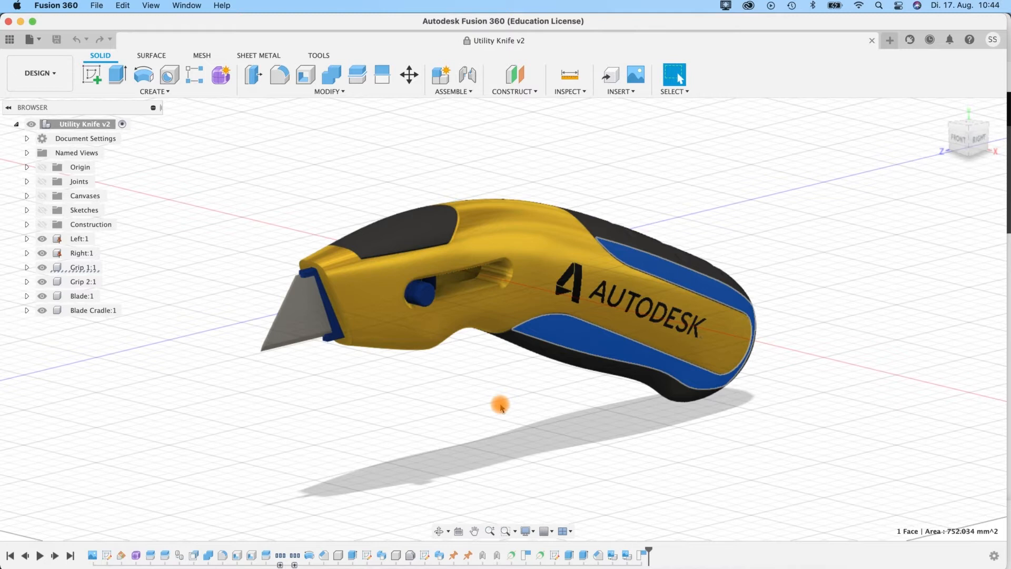
Split the canvas into four views, zoom and pan the orthographic ones, and return to the single perspective-angle view.
key(shift+1)
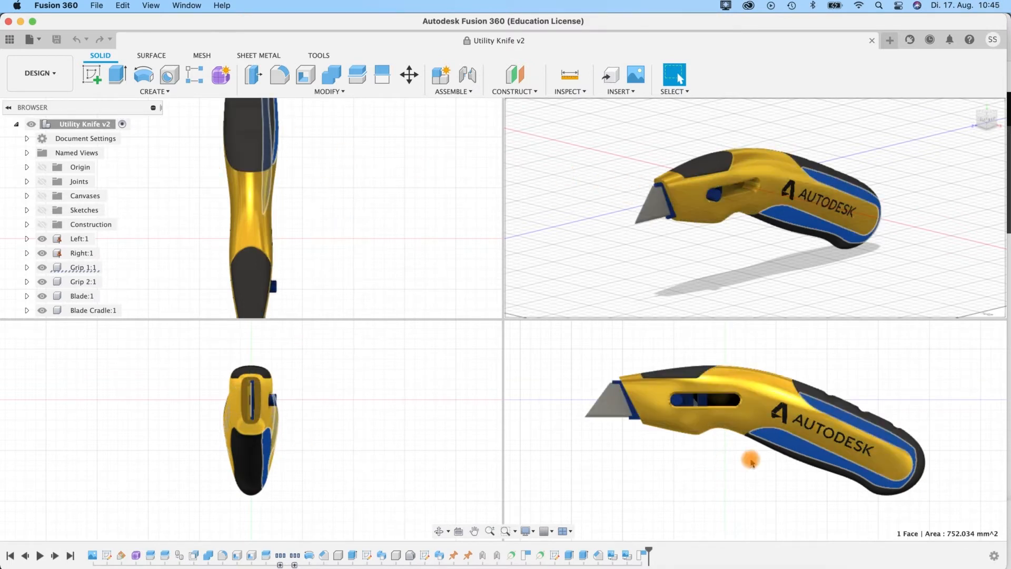
click(599, 437)
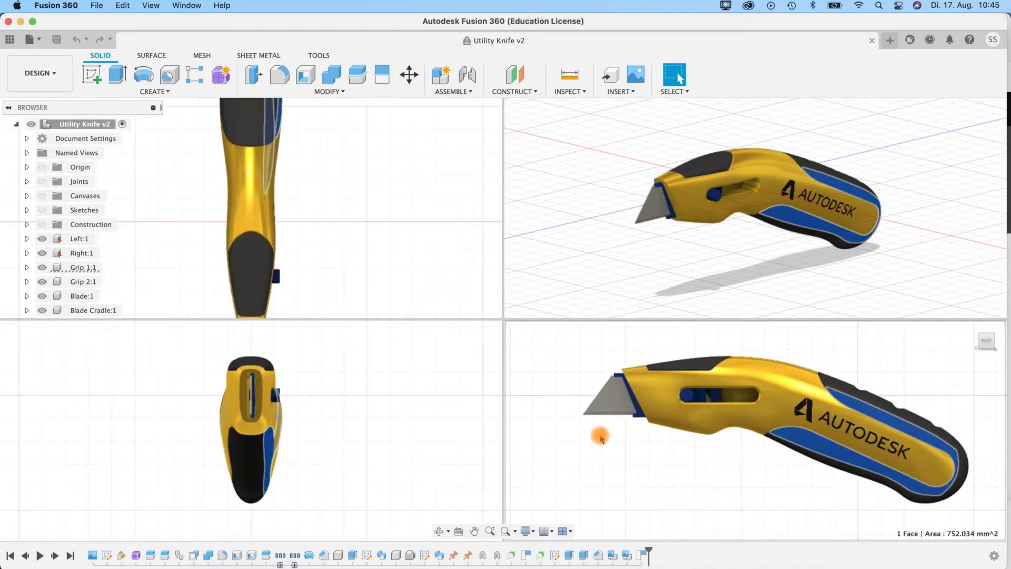
click(384, 363)
scroll(384, 363, up, 3)
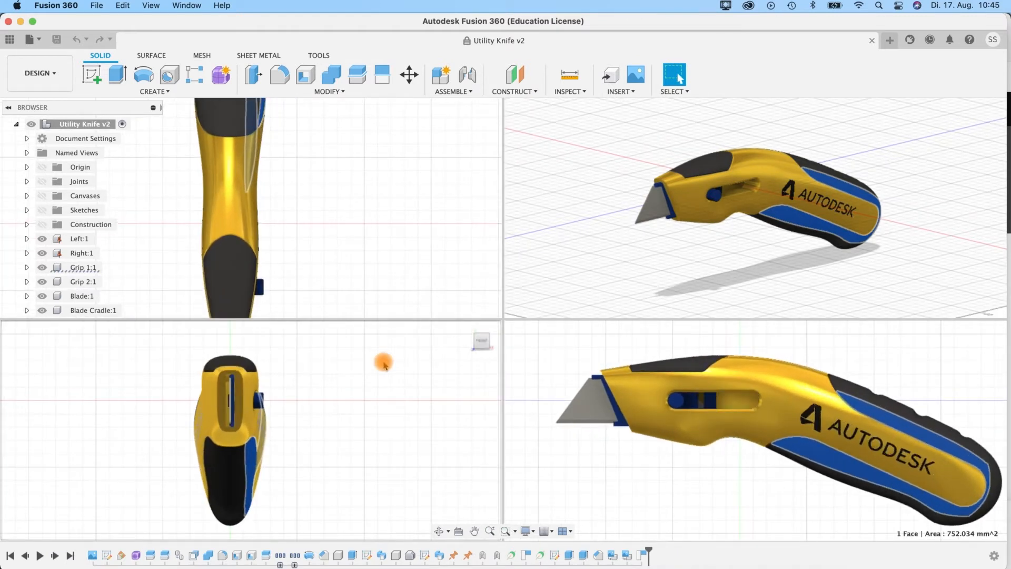
click(663, 270)
key(shift+1)
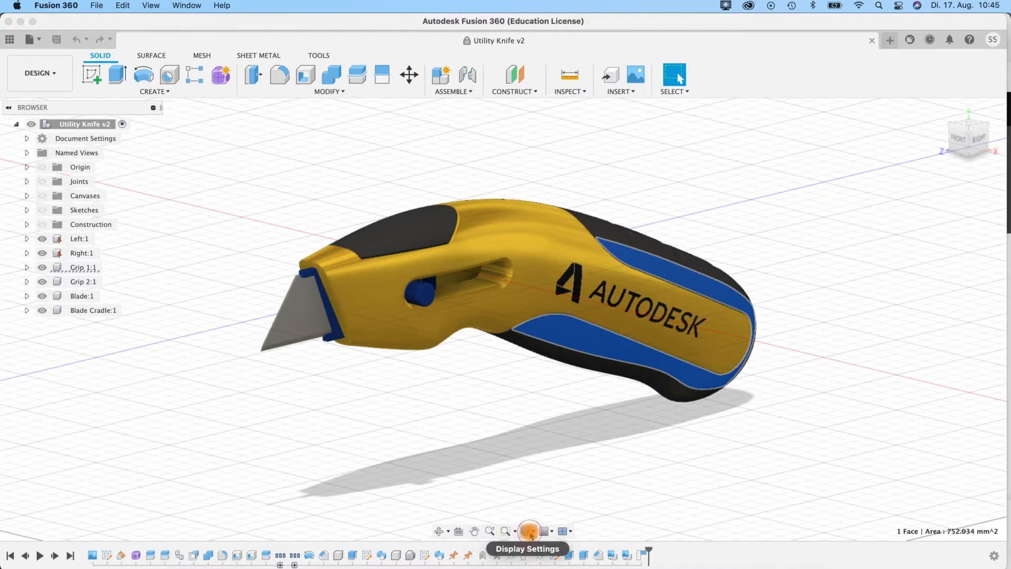
Cycle the knife through the visual styles from Shaded to Wireframe with Visible Edges Only.
click(529, 532)
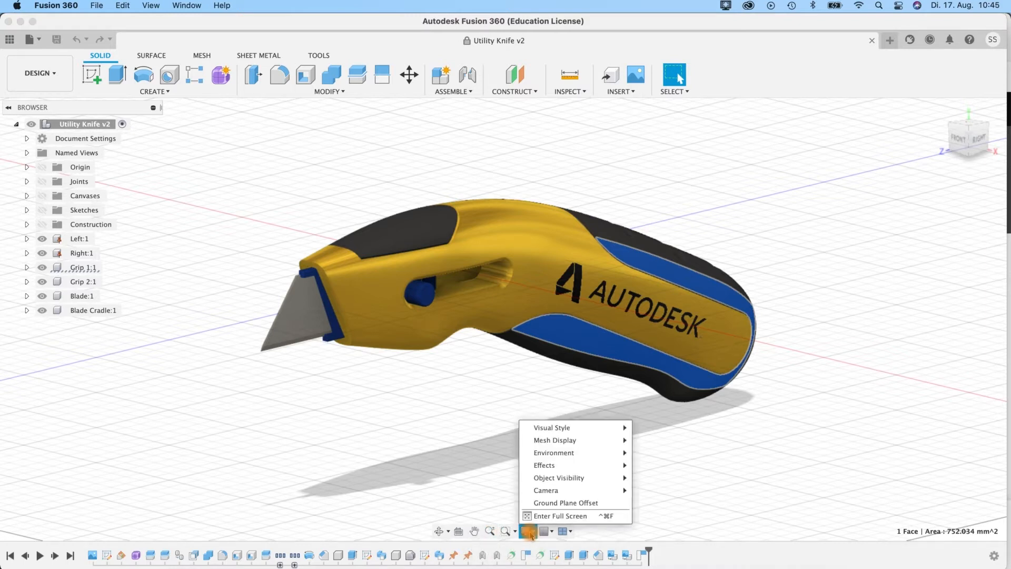
mouse_move(579, 427)
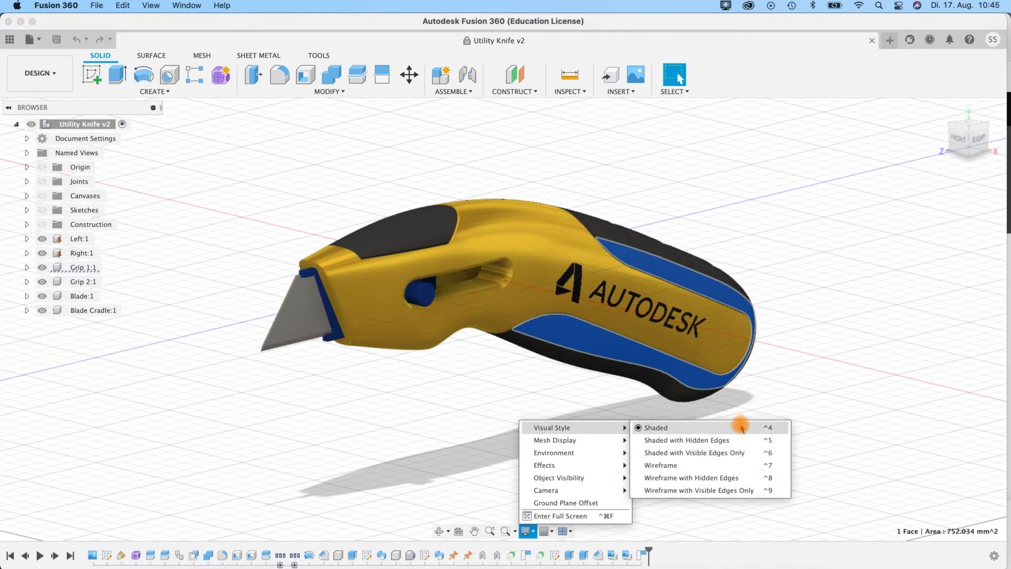
key(ctrl+4)
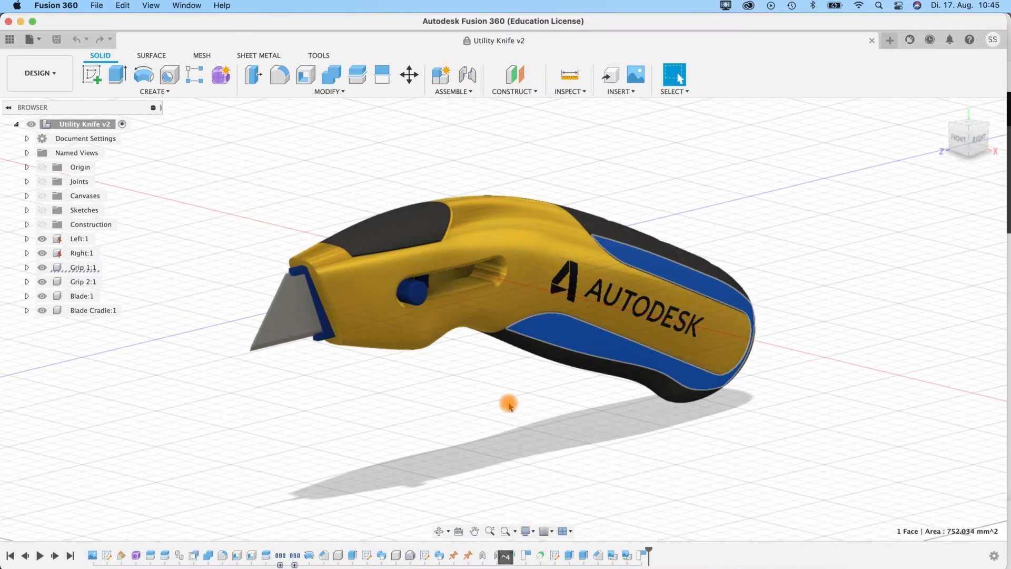
key(ctrl+5)
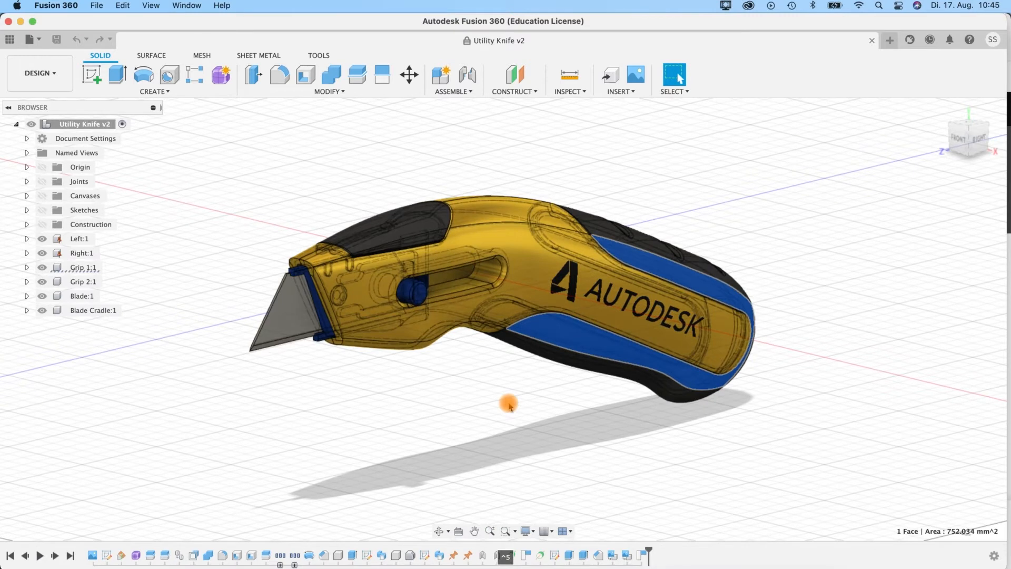
key(ctrl+6)
key(ctrl+7)
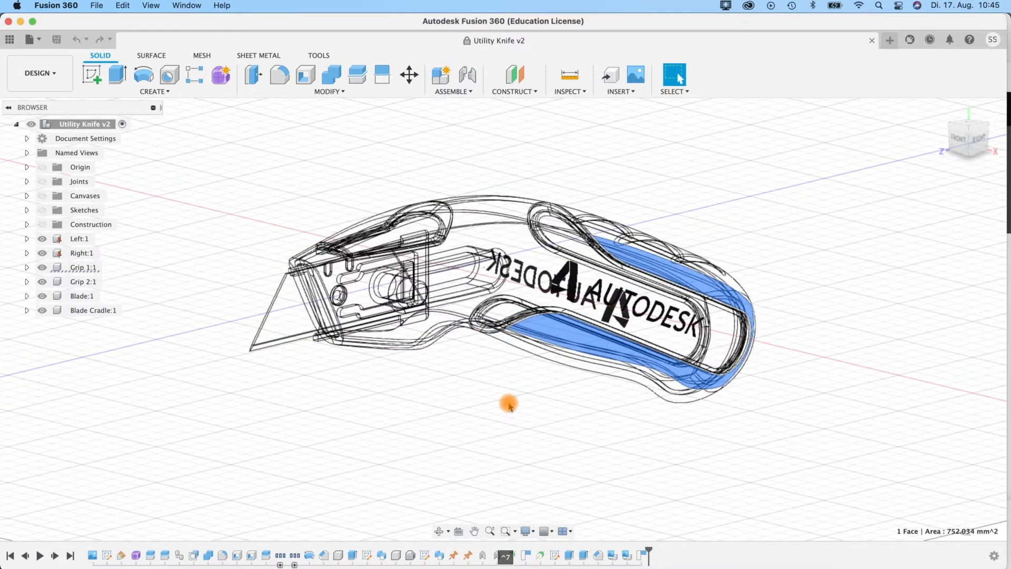
key(ctrl+8)
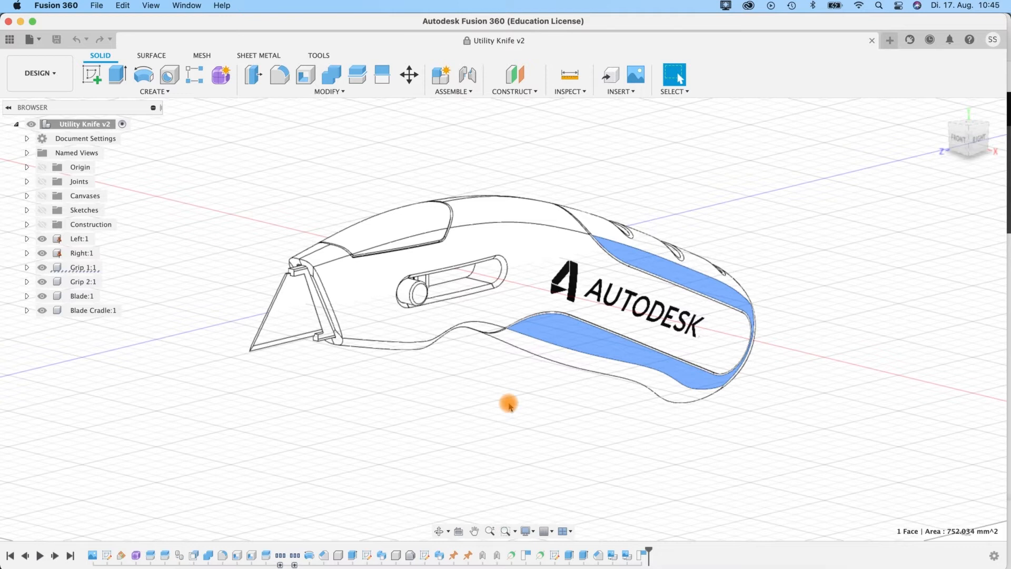
Set the visual style to Shaded with Visible Edges Only and inspect the knife's edges from other angles.
click(526, 530)
mouse_move(591, 429)
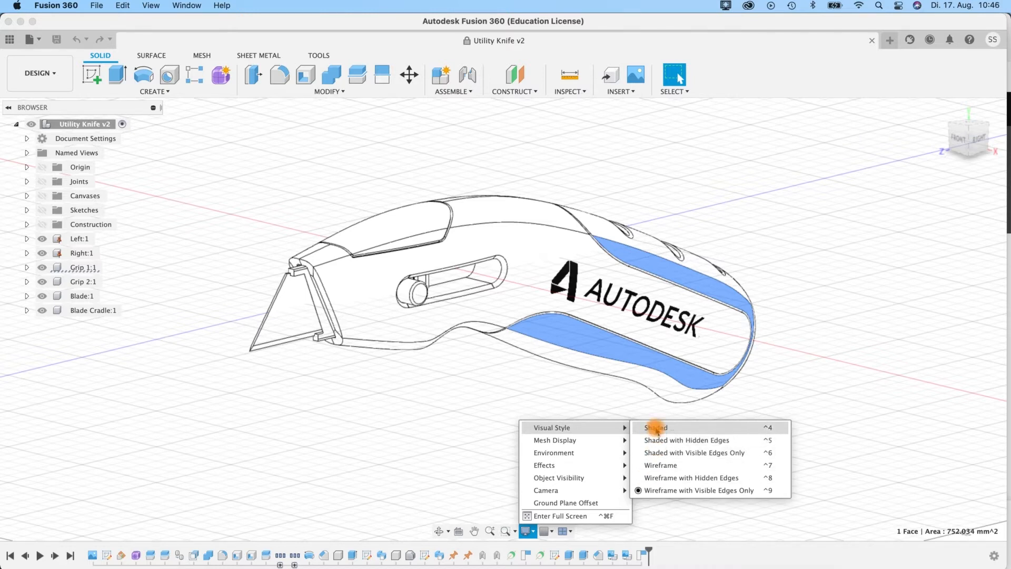
click(648, 453)
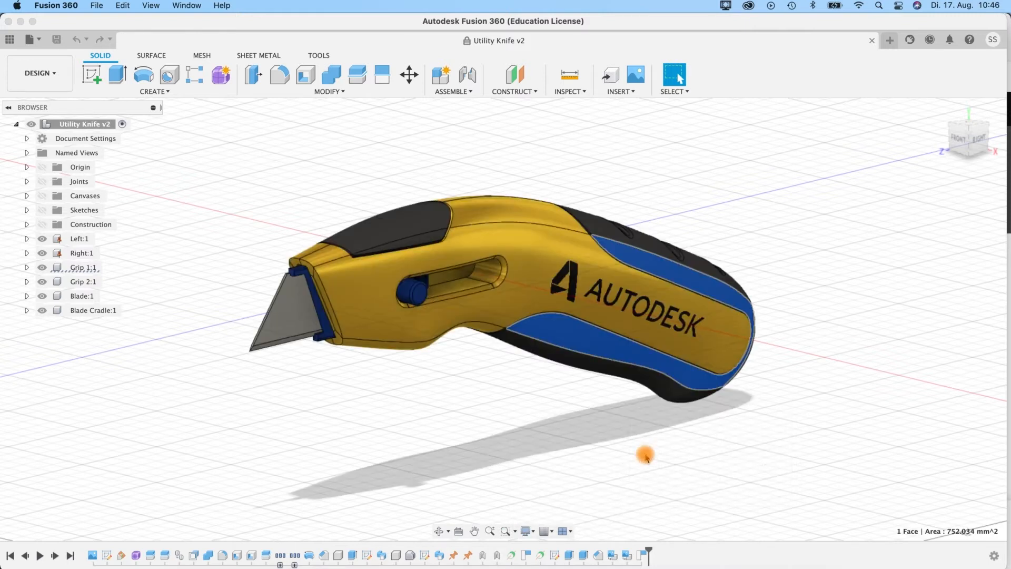
scroll(547, 488, up, 3)
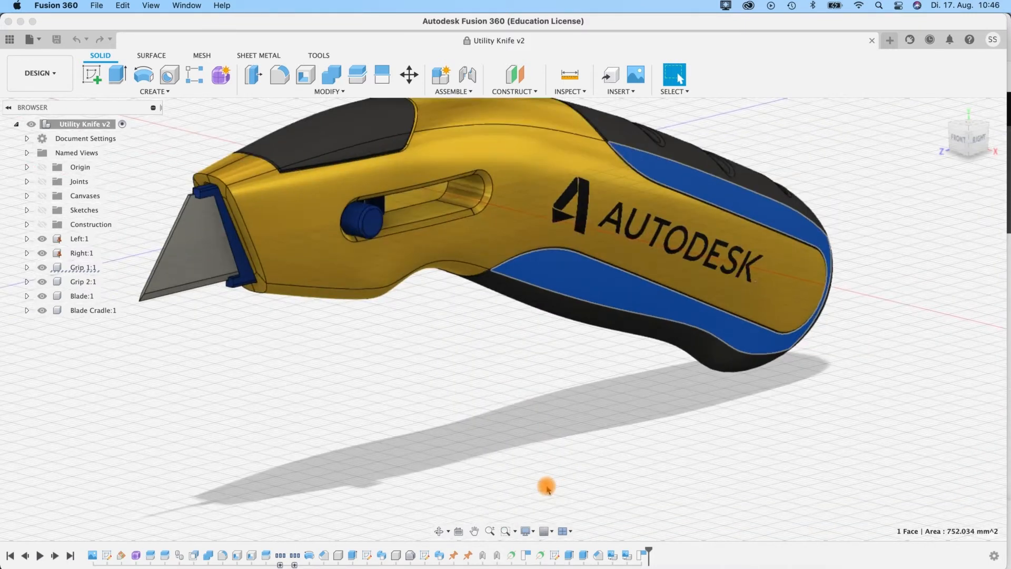
shift+middle_drag(539, 437, 468, 421)
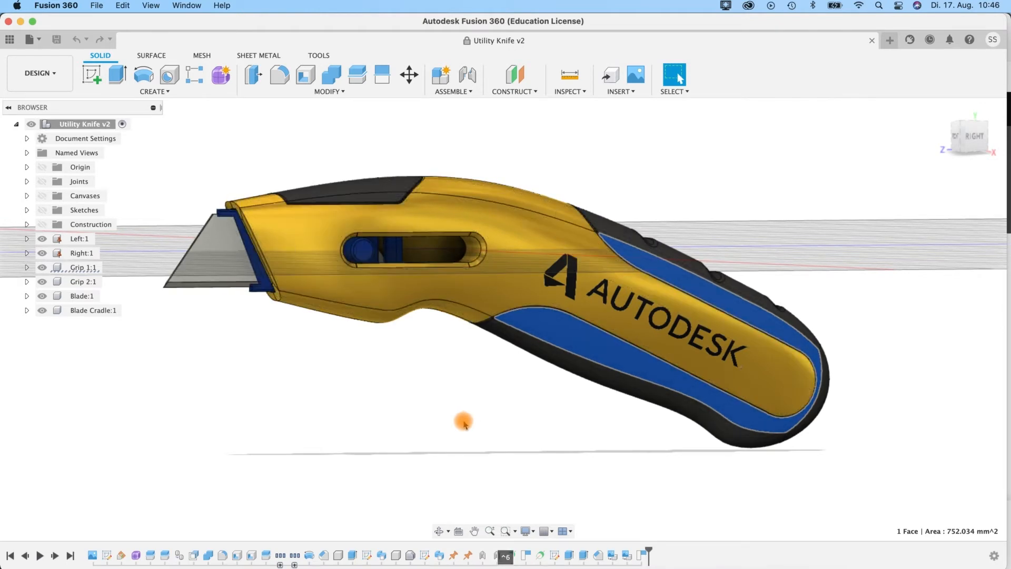
shift+middle_drag(404, 404, 460, 476)
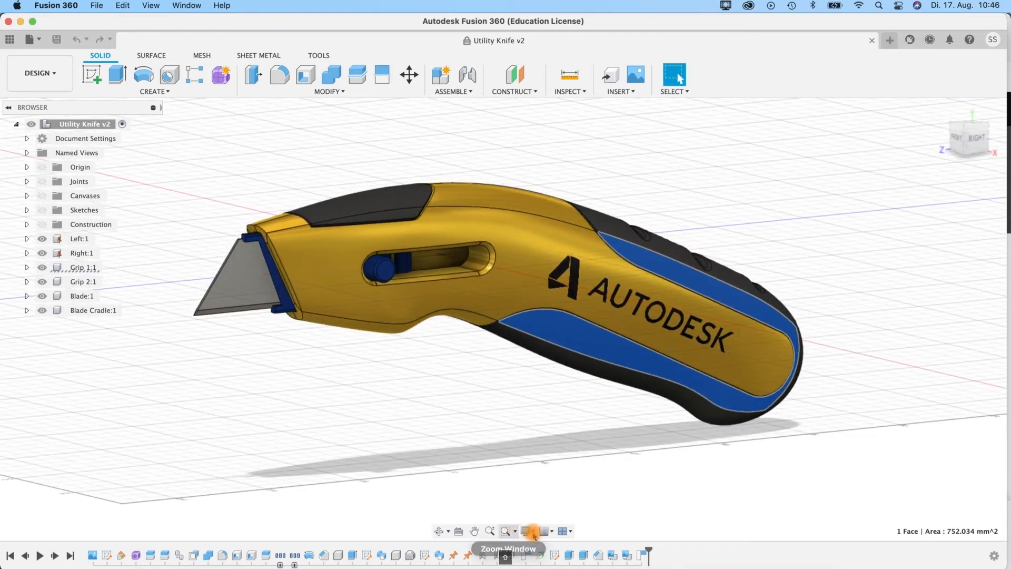
Try the Dark Sky and Infinity Pool environments, and set the environment back to Photo Booth.
click(533, 533)
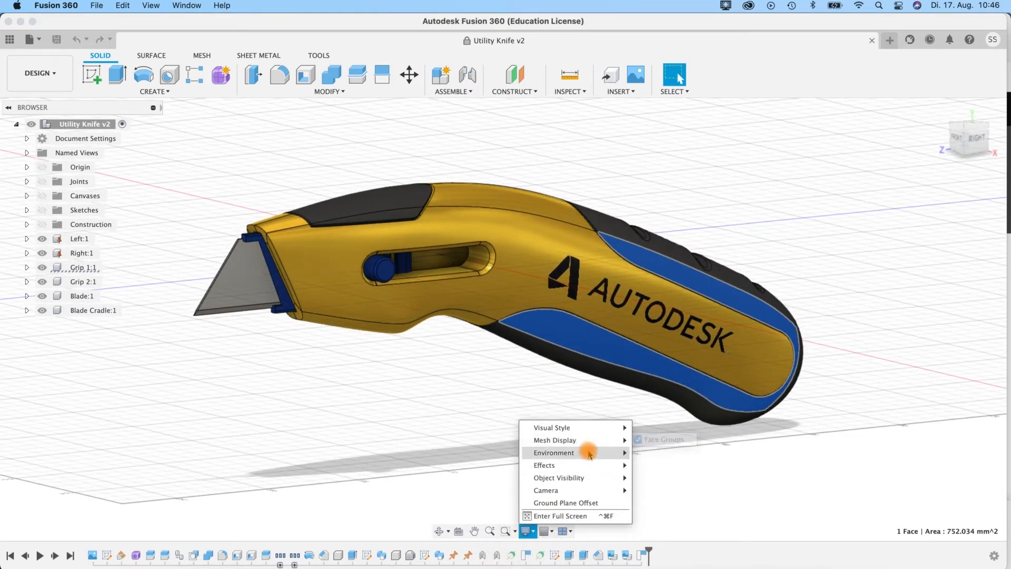
mouse_move(590, 454)
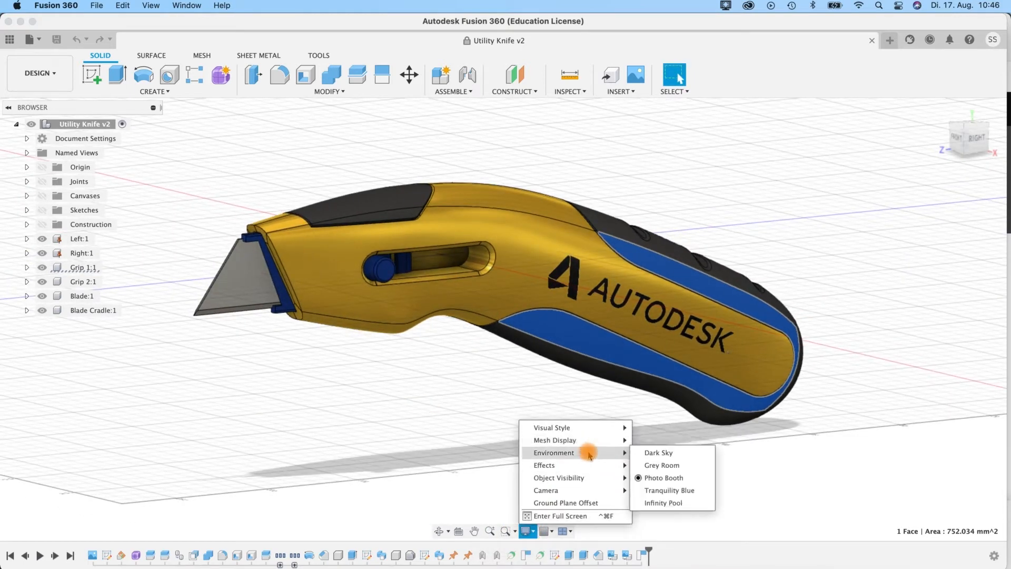
click(643, 452)
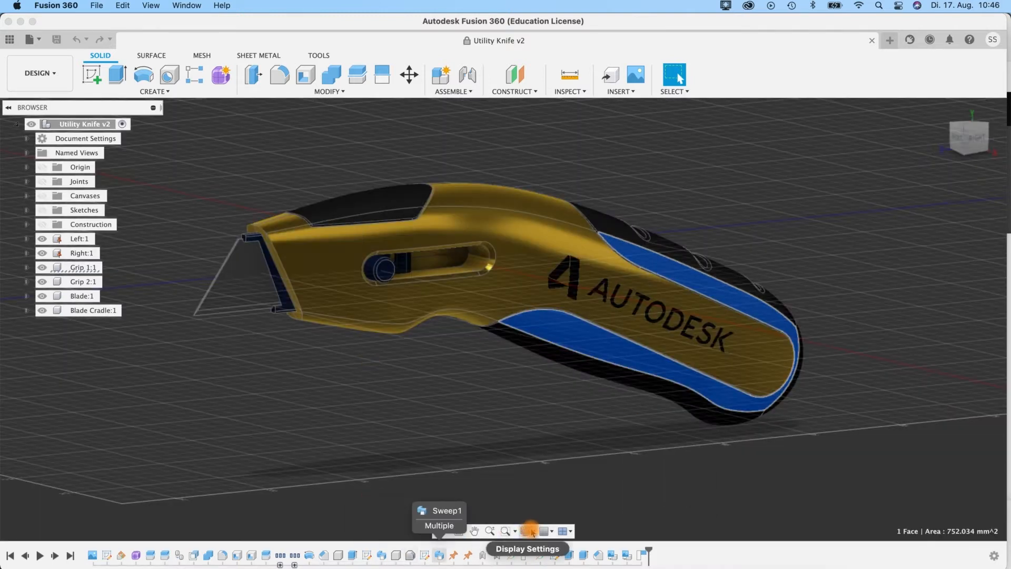
click(532, 532)
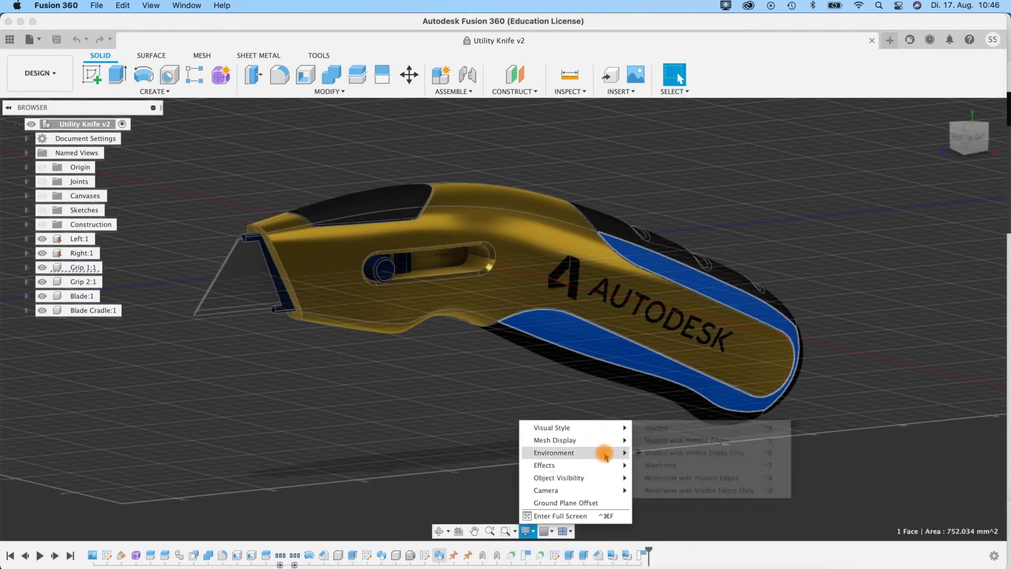
mouse_move(604, 454)
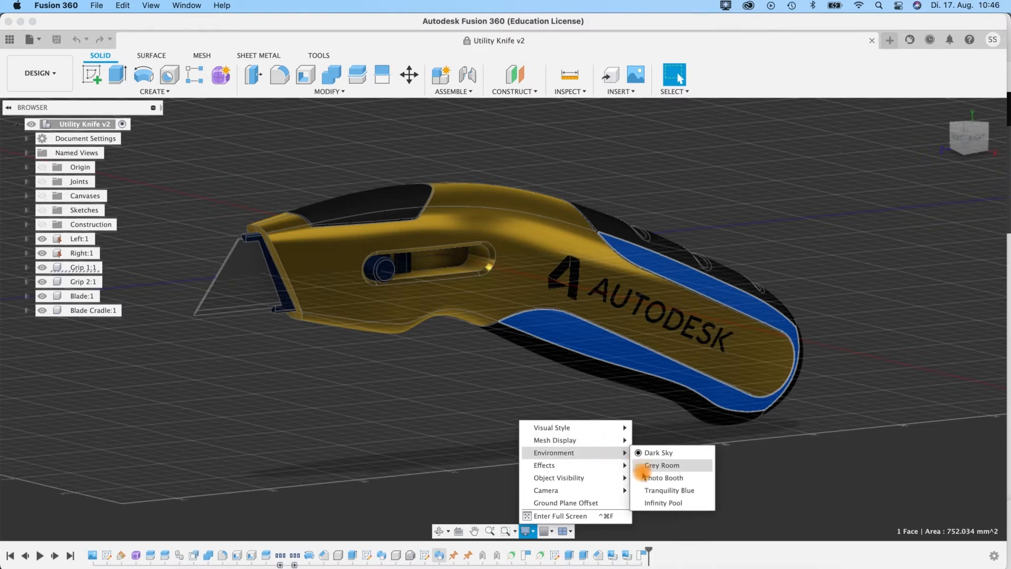
click(649, 503)
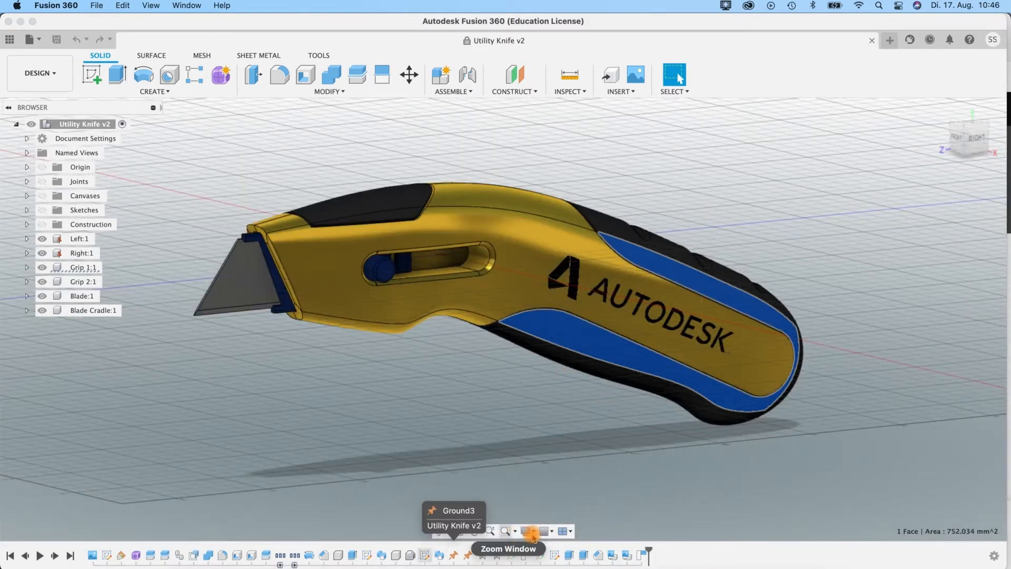
click(526, 530)
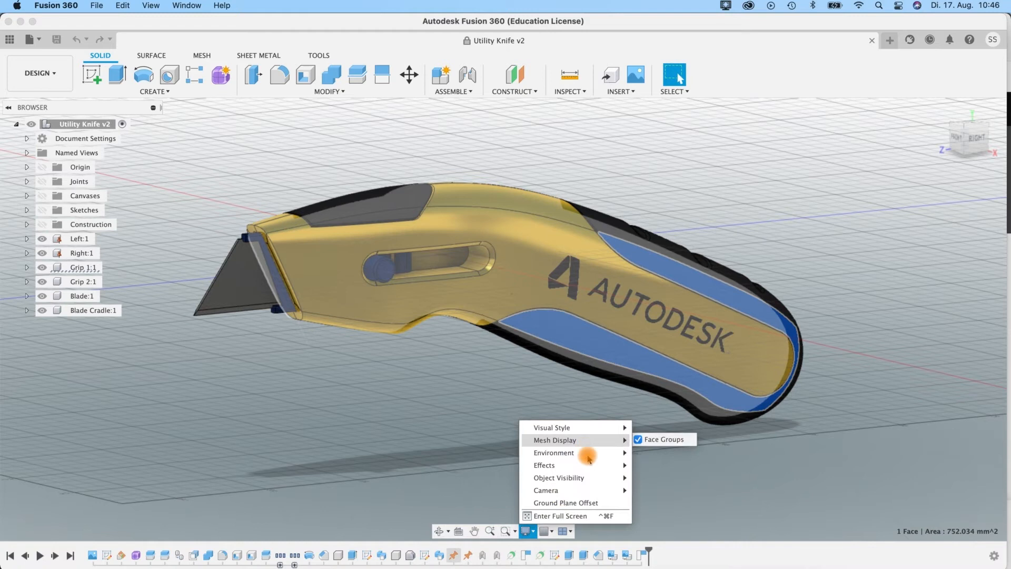
mouse_move(616, 453)
click(653, 478)
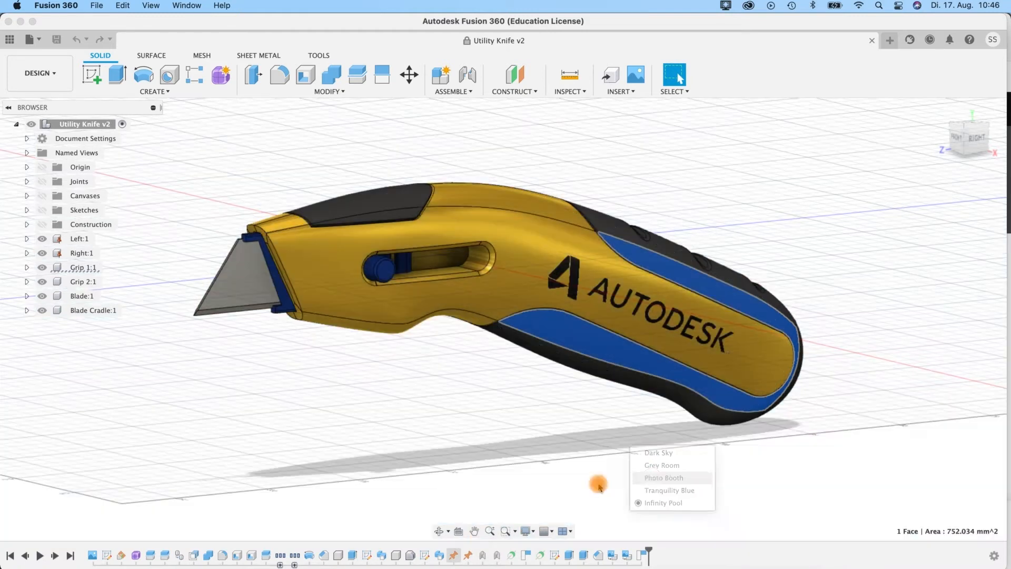
Switch the camera to Perspective, orbit the knife to compare, and set the camera back to Orthographic.
click(526, 532)
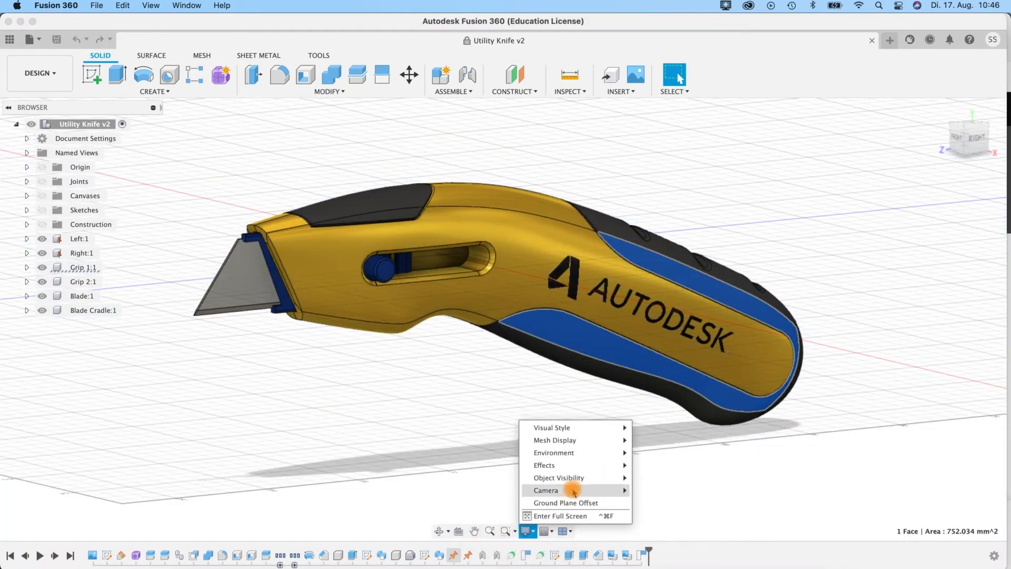
mouse_move(575, 481)
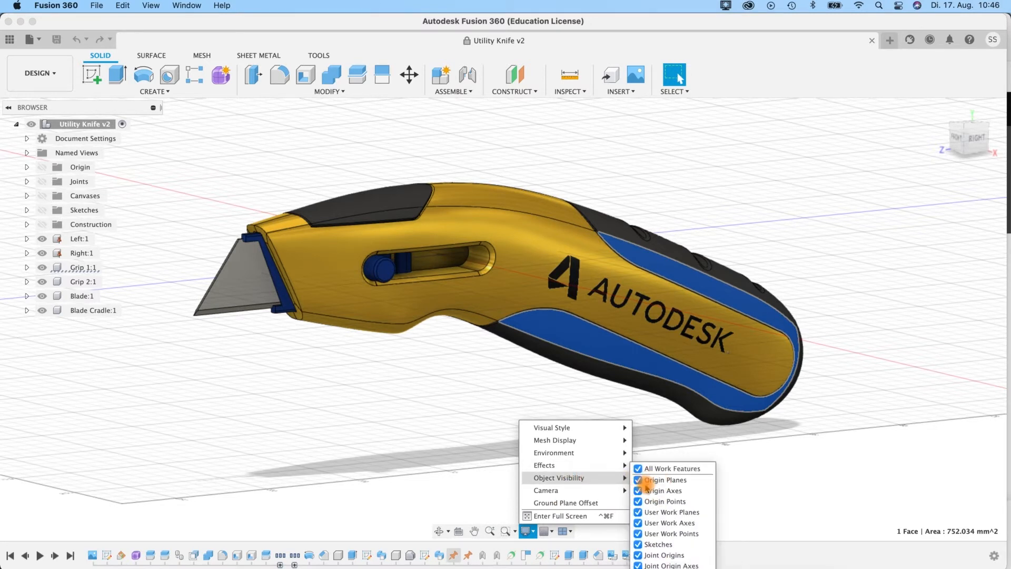
mouse_move(605, 490)
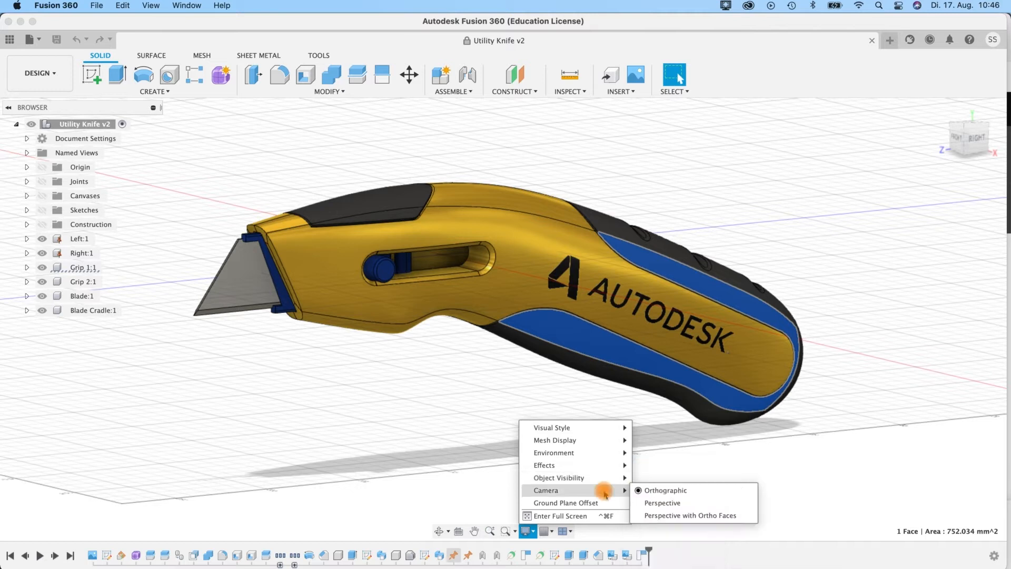
click(653, 503)
mouse_move(420, 381)
shift+middle_down()
mouse_move(489, 381)
mouse_move(401, 379)
mouse_move(469, 384)
mouse_move(429, 415)
mouse_move(384, 342)
mouse_move(295, 316)
mouse_move(452, 379)
mouse_move(437, 379)
shift+middle_up()
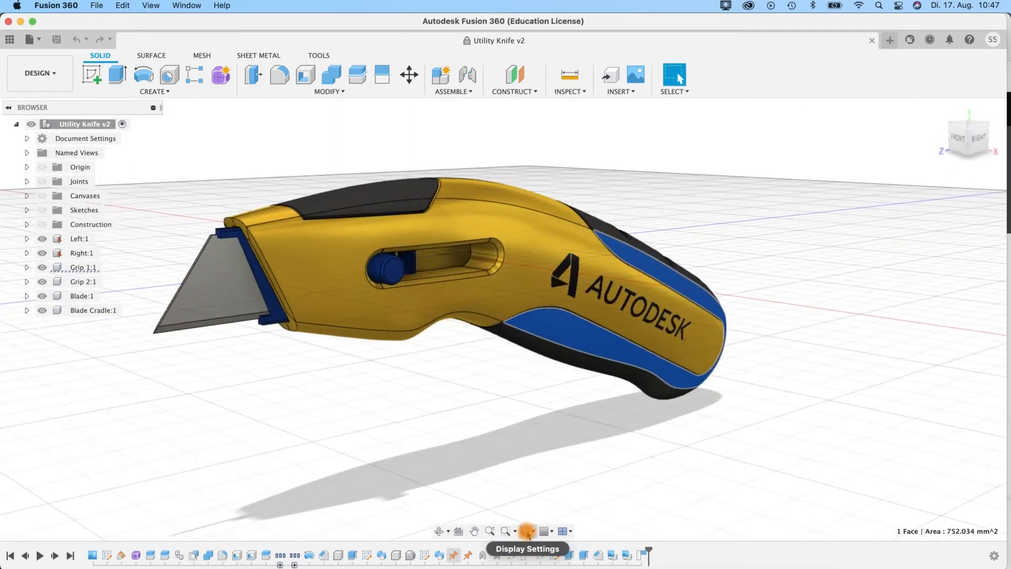
click(527, 531)
click(624, 492)
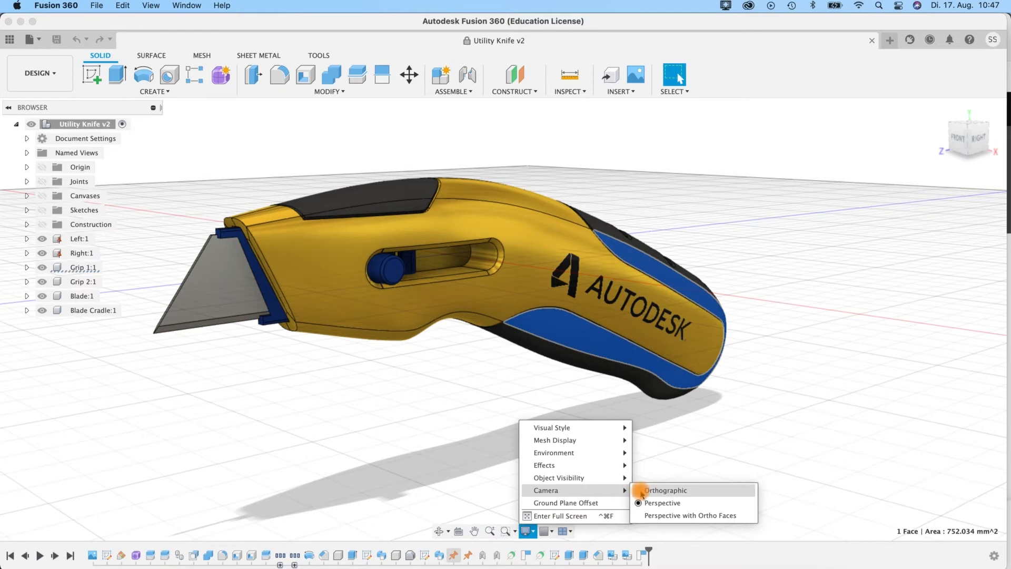
click(641, 491)
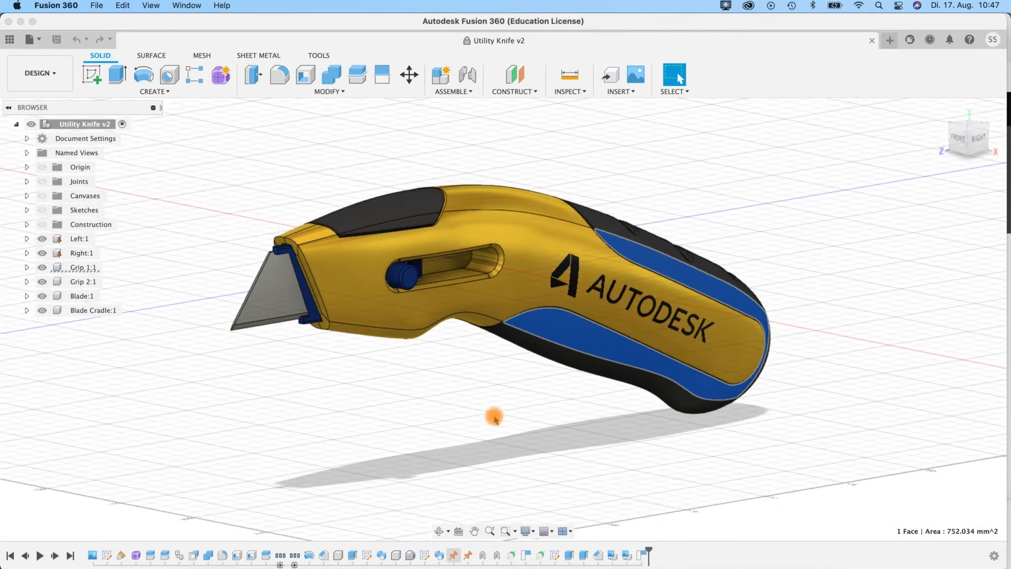
shift+middle_drag(468, 383, 545, 499)
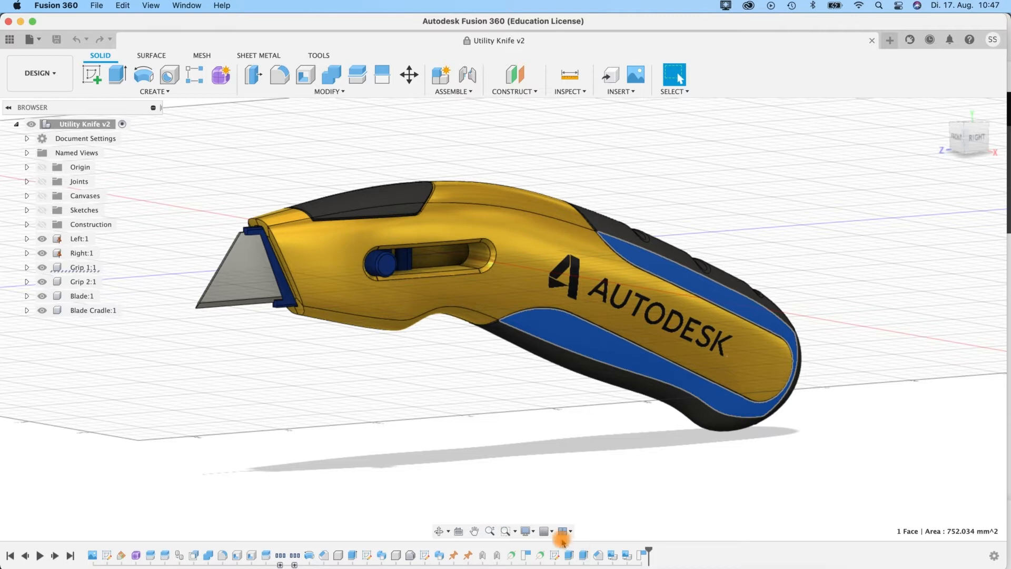
Turn the layout grid off and back on.
click(544, 531)
click(544, 459)
click(546, 458)
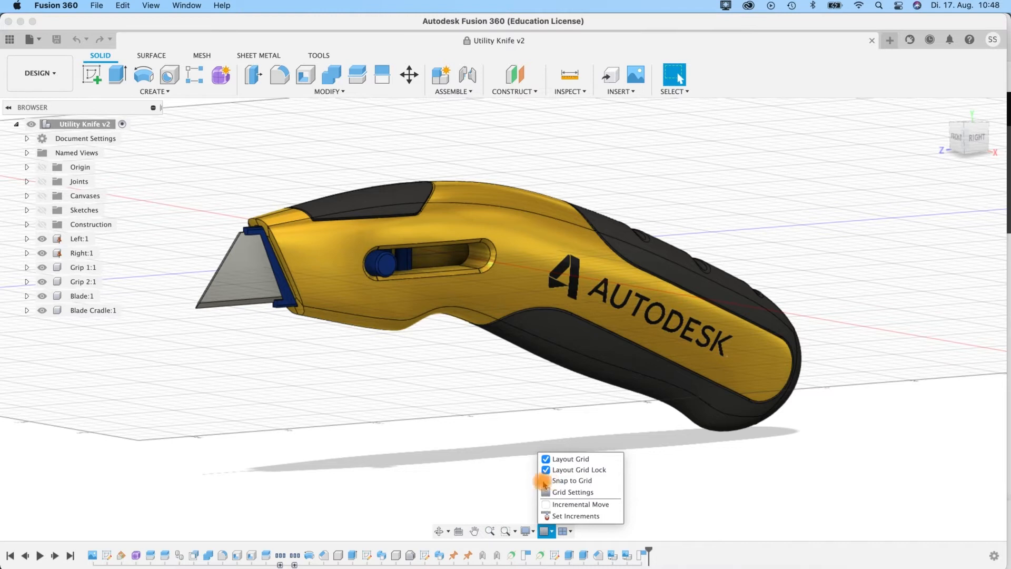
Show the knife in multiple synchronized views, and return to a single view.
click(557, 531)
click(567, 531)
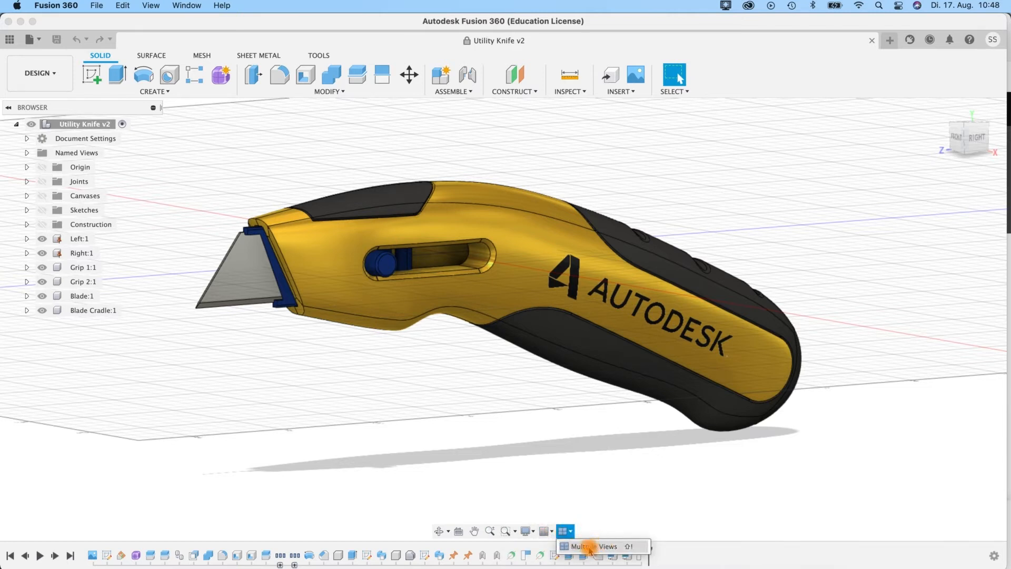
click(590, 548)
click(568, 531)
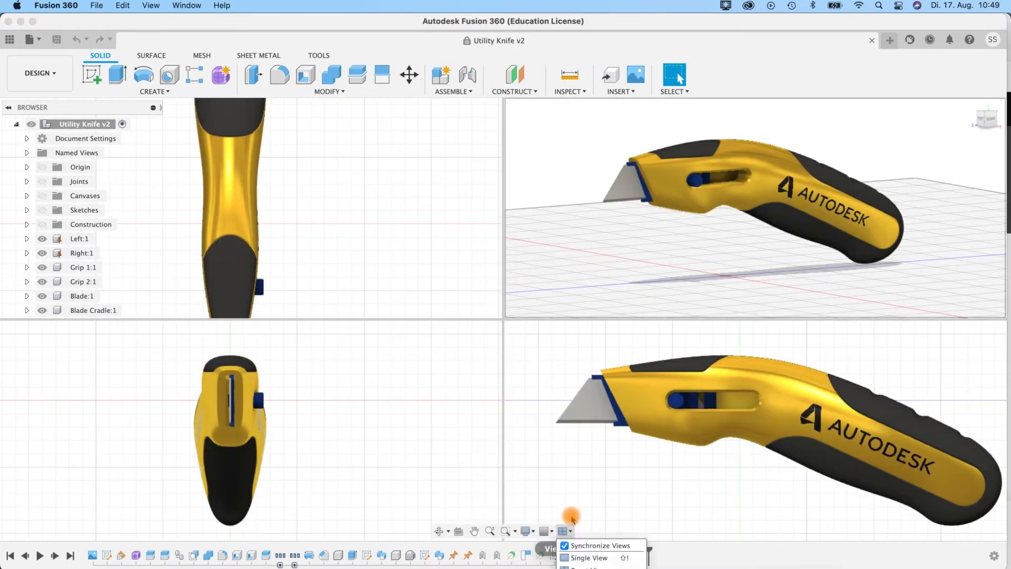
click(587, 557)
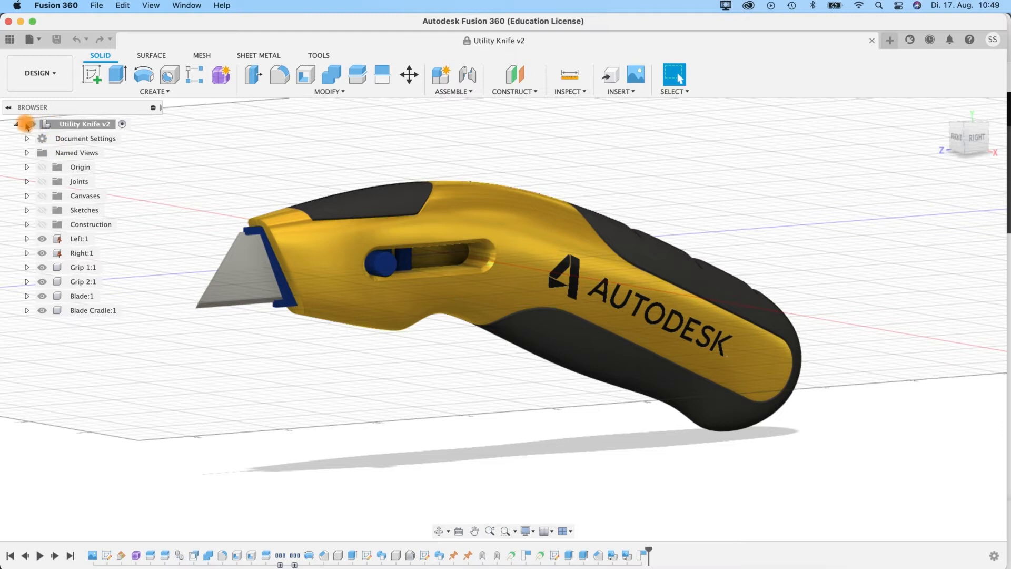
Hide the Left:1 component to expose the knife's interior, and toggle the Right:1 component off and back on.
click(41, 239)
click(42, 239)
click(42, 239)
click(43, 254)
click(42, 254)
Expand the Right:1 component in the browser and toggle the visibility of its bodies off and back on.
click(27, 254)
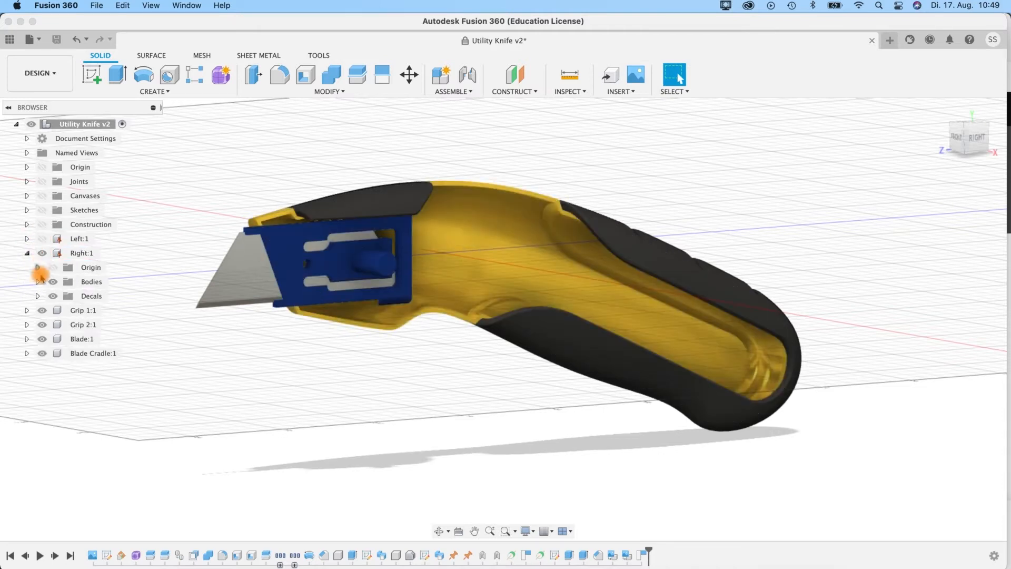
click(52, 283)
click(53, 282)
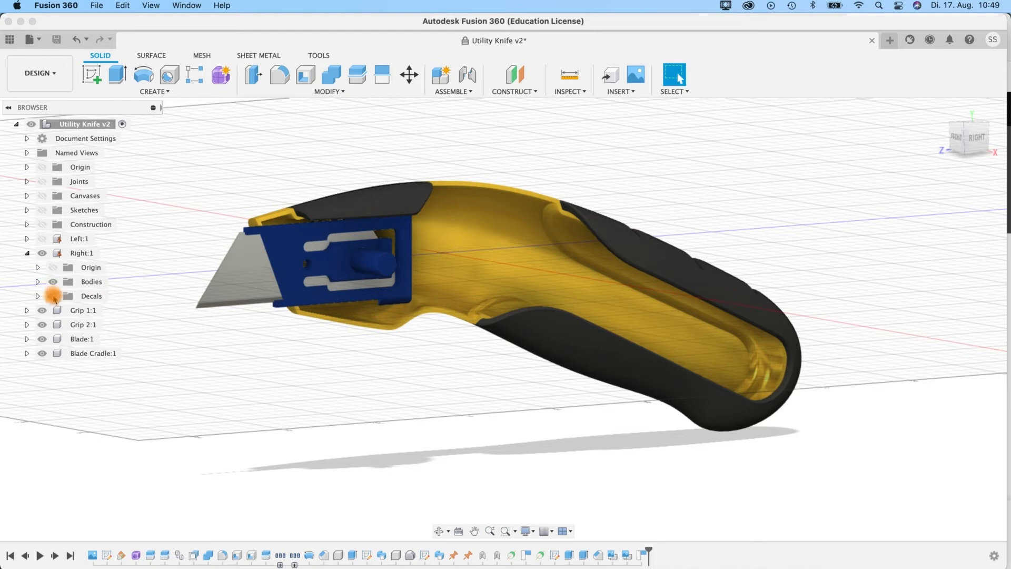
click(55, 284)
click(55, 284)
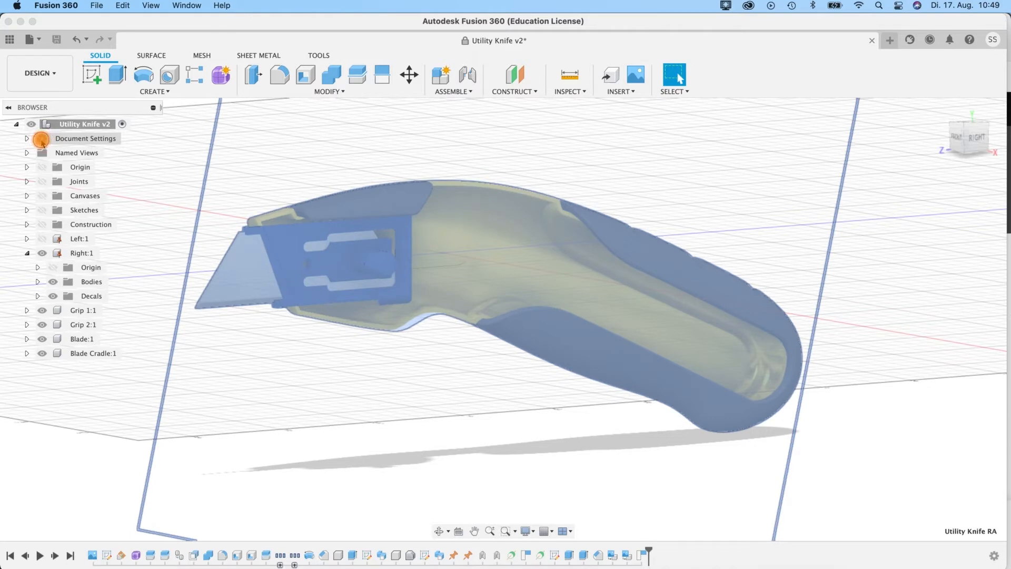
Try Centimeter as the document's unit type, set it back to Millimeter, and leave the document settings without a change.
click(27, 138)
click(84, 152)
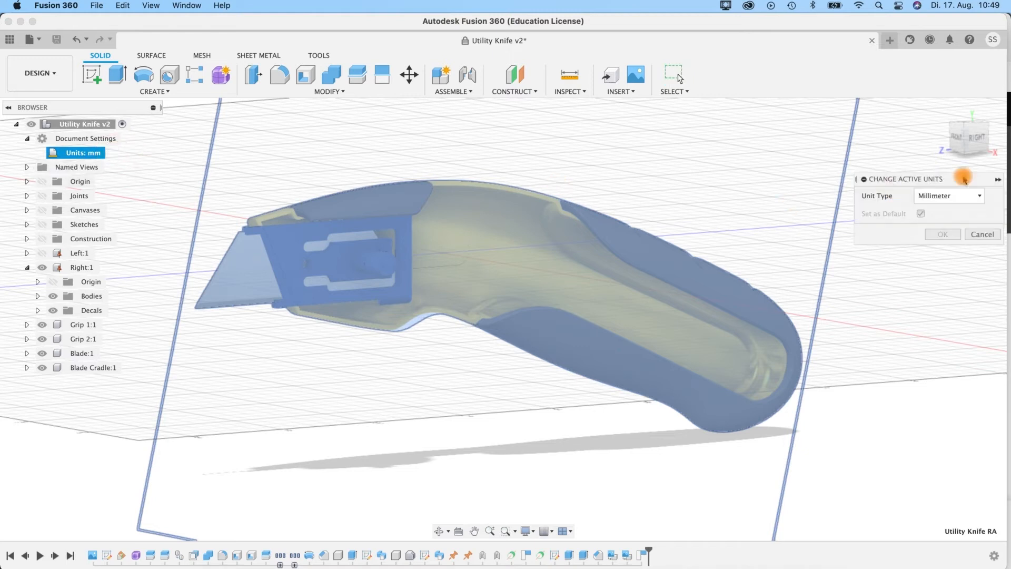
click(969, 196)
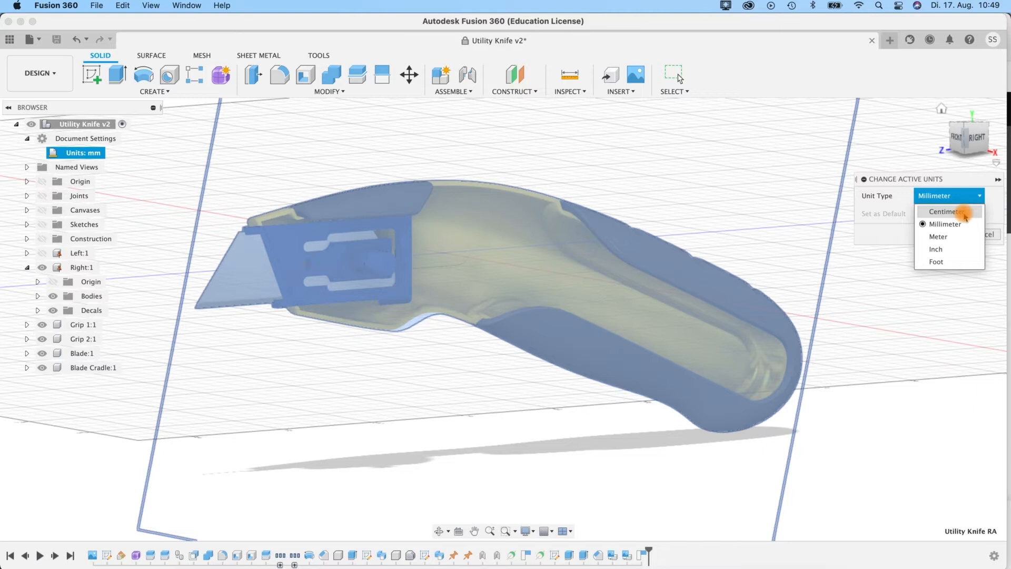
click(963, 212)
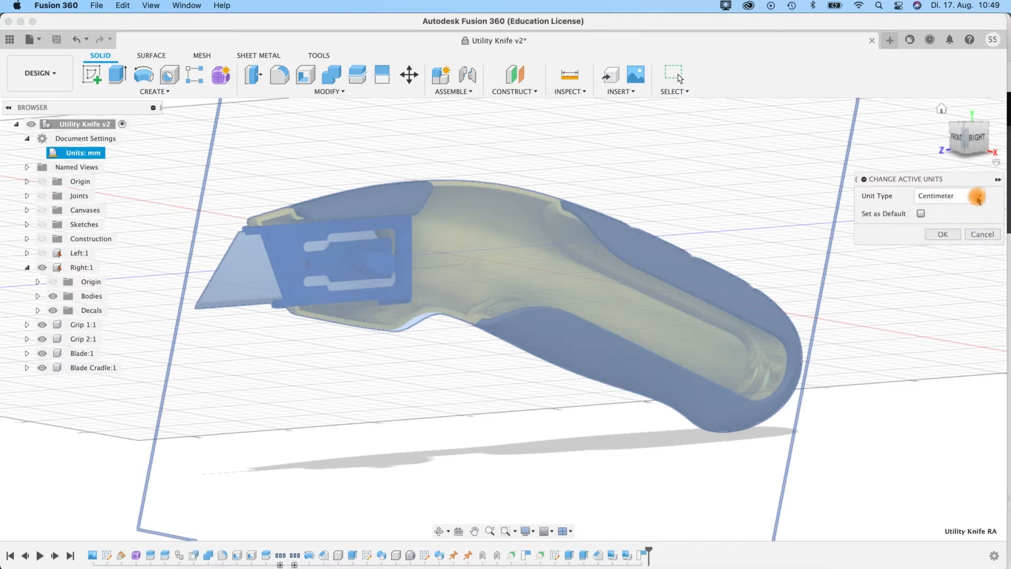
click(971, 196)
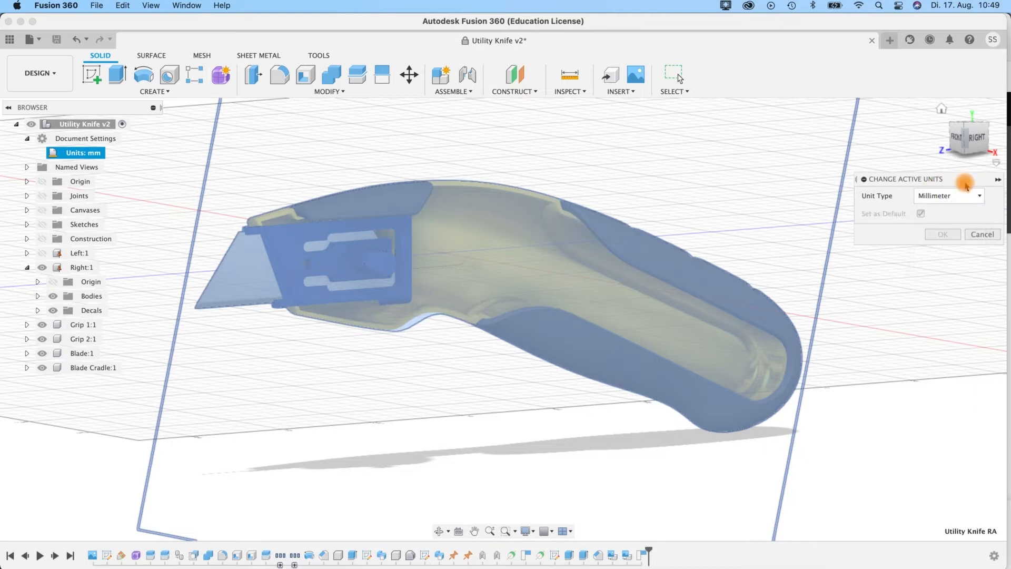
click(982, 234)
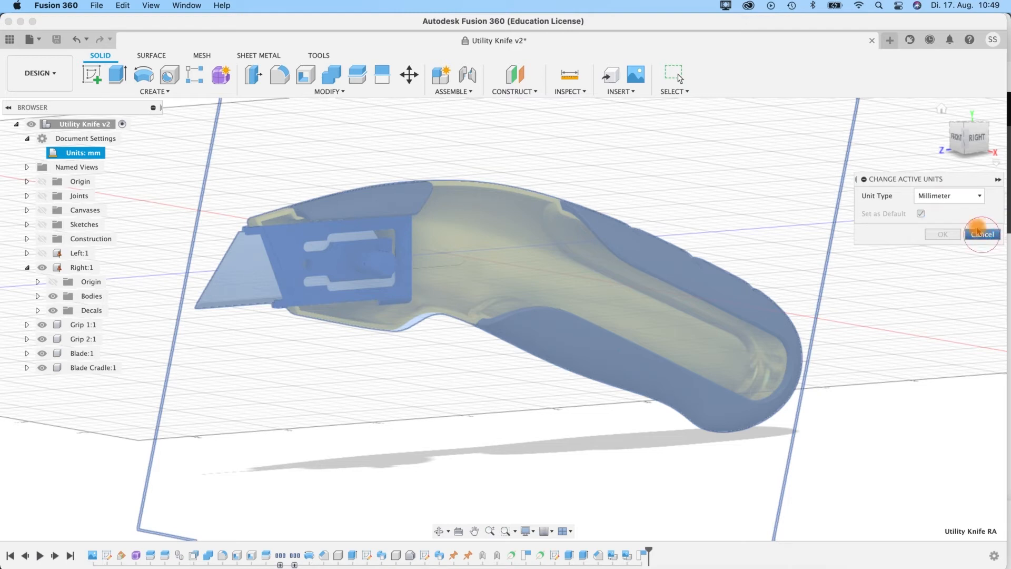
mouse_move(79, 154)
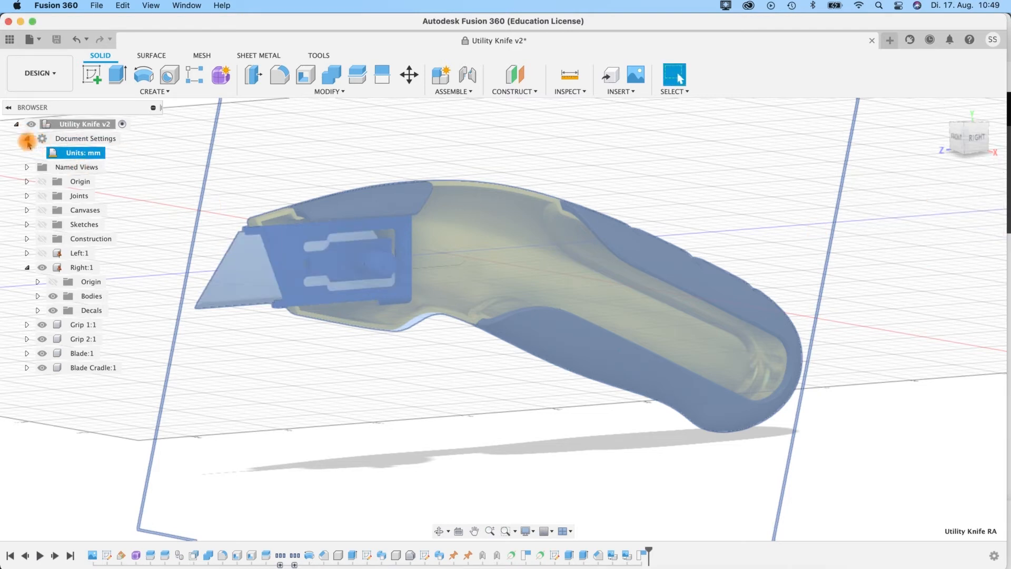
click(27, 140)
Examine the available solid creation and modification commands, including the pinning and shortcut options for Sweep.
click(93, 75)
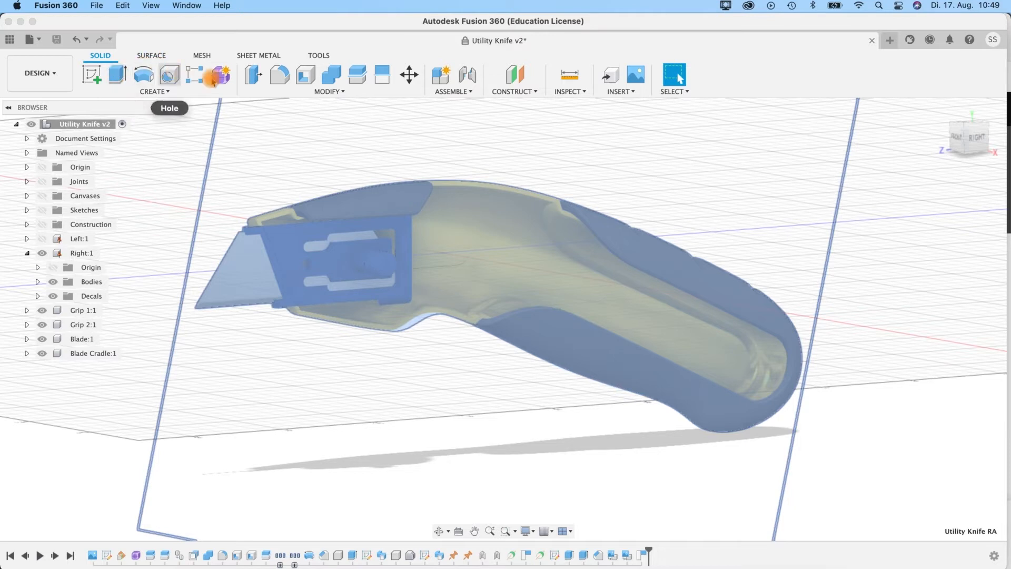
click(150, 91)
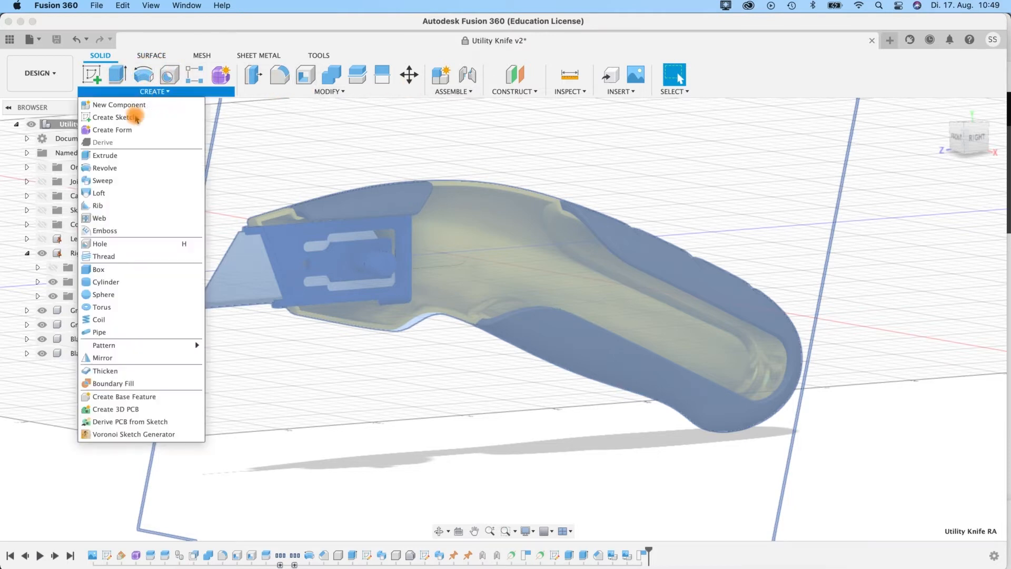
click(311, 92)
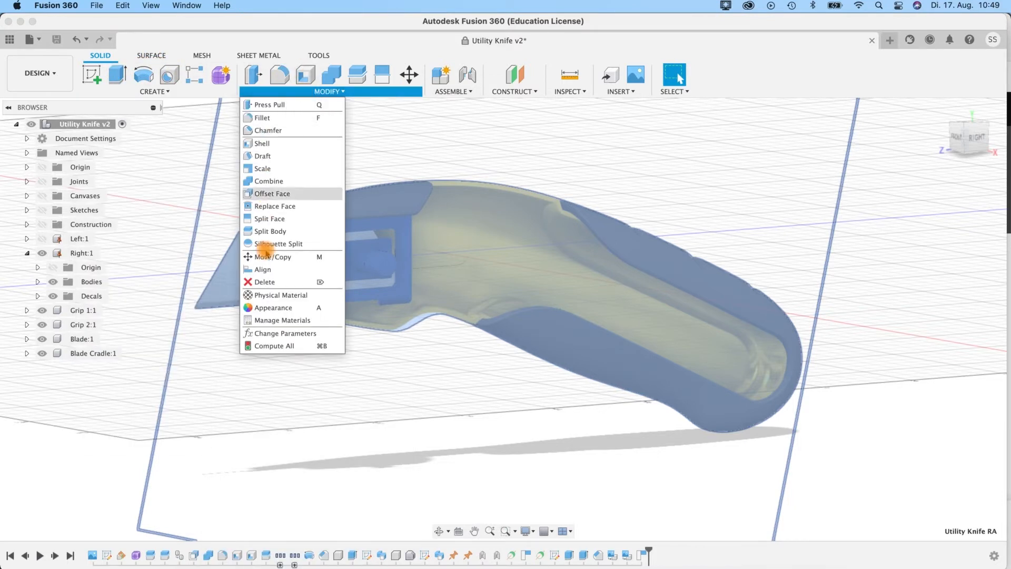
mouse_move(88, 83)
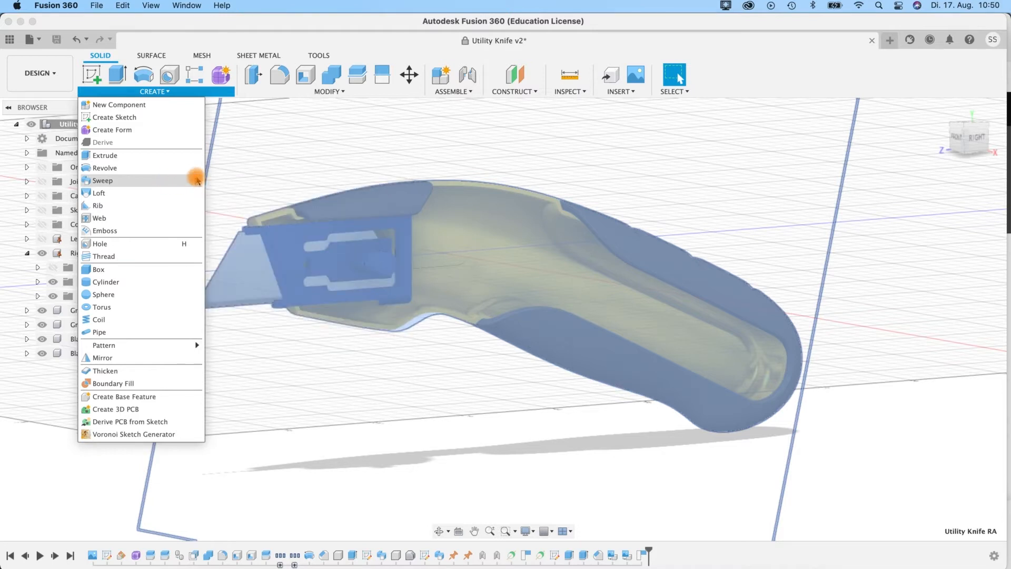
click(195, 181)
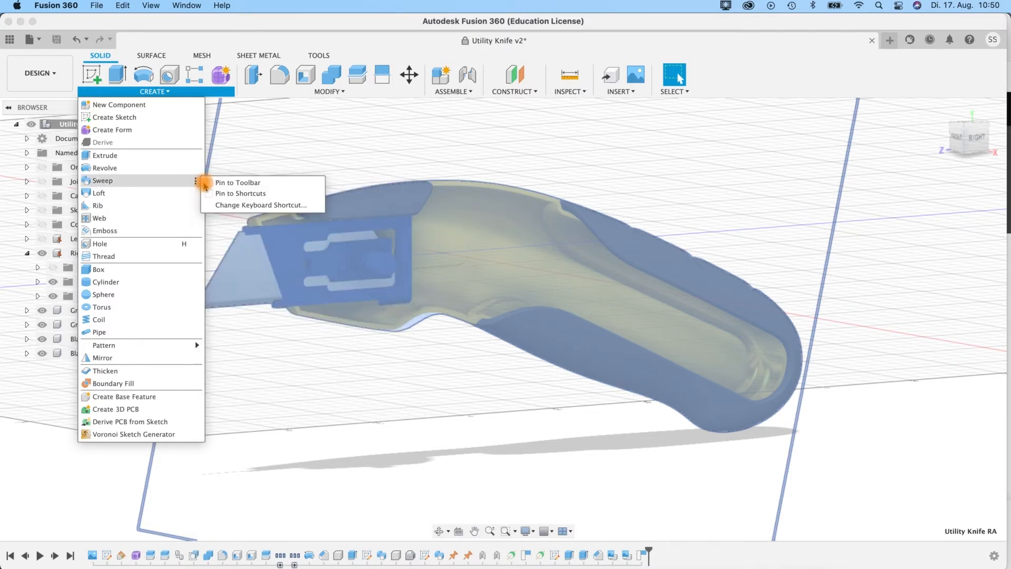
click(195, 183)
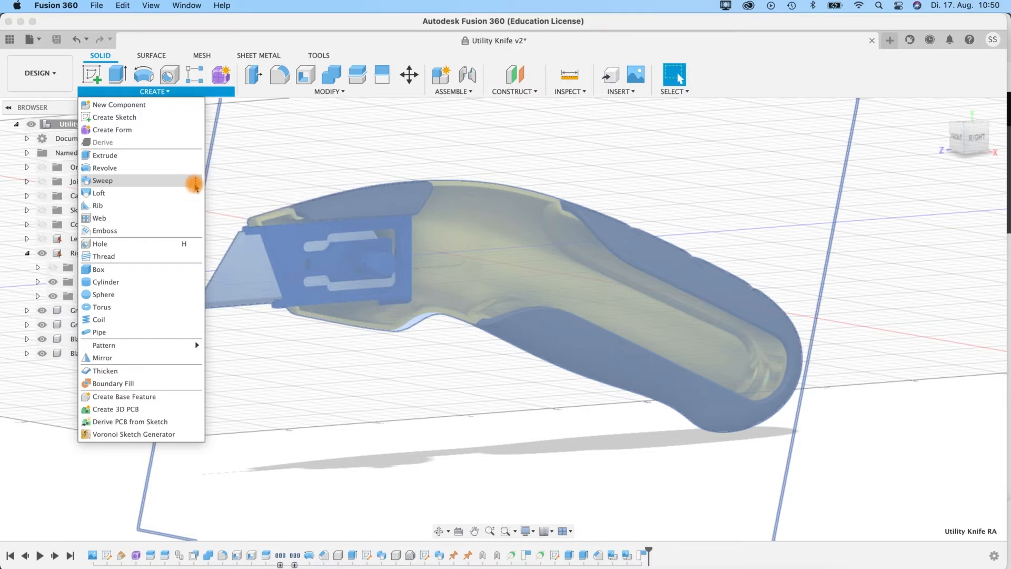
mouse_move(356, 64)
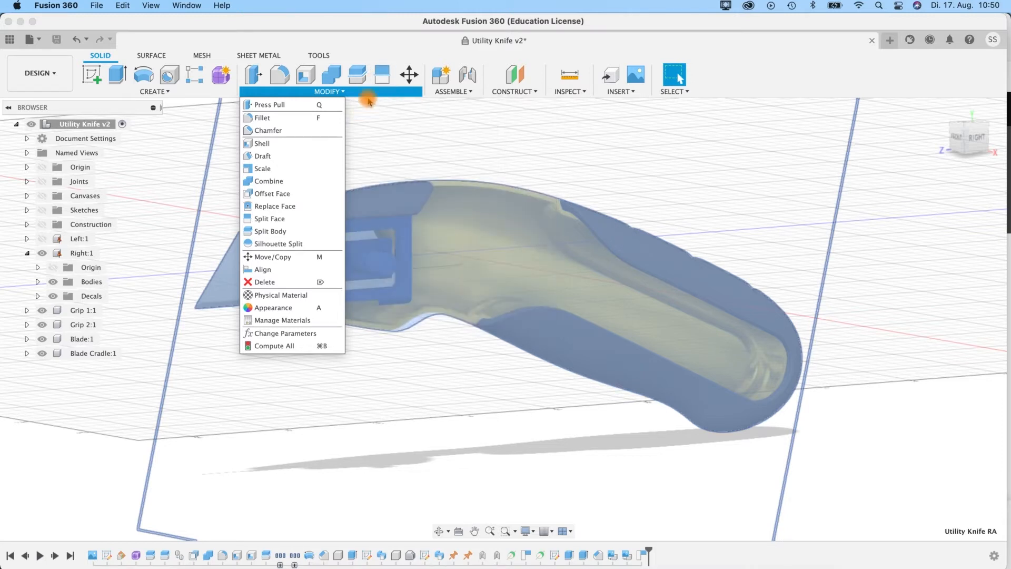
click(382, 49)
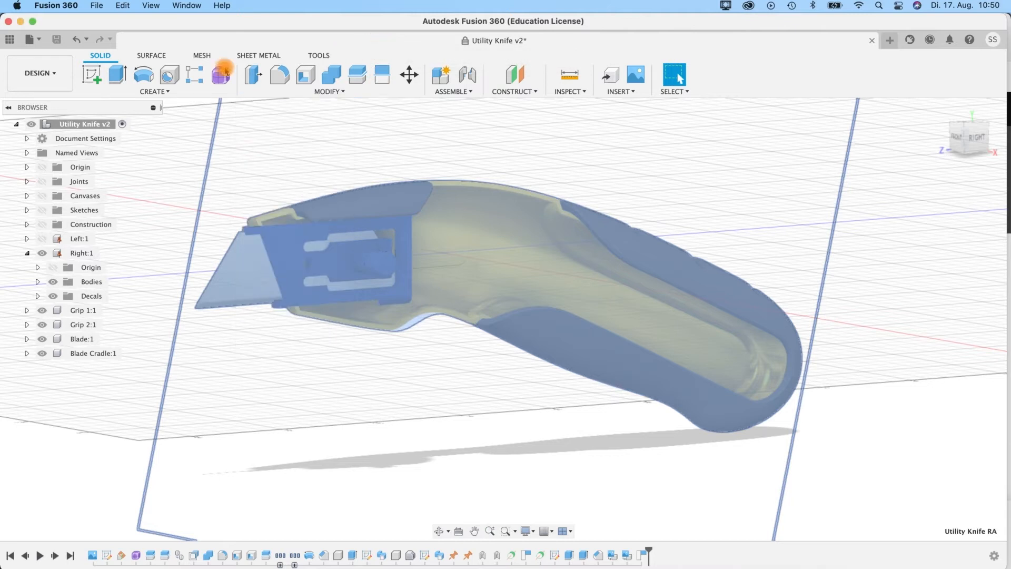
Compare the surface modeling commands with the solid modeling commands, checking Extrude, Revolve and Sweep in both.
click(145, 57)
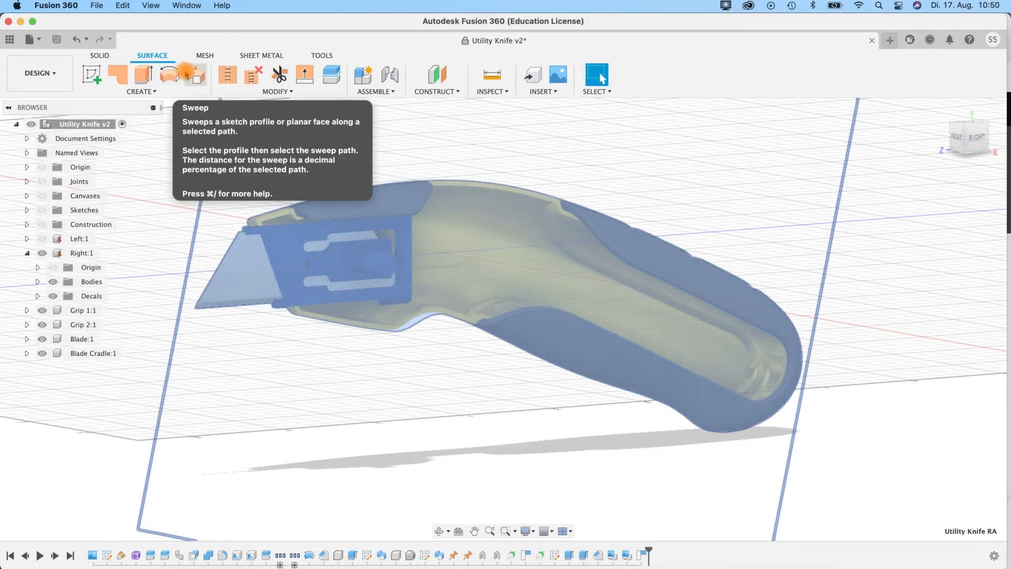
click(137, 91)
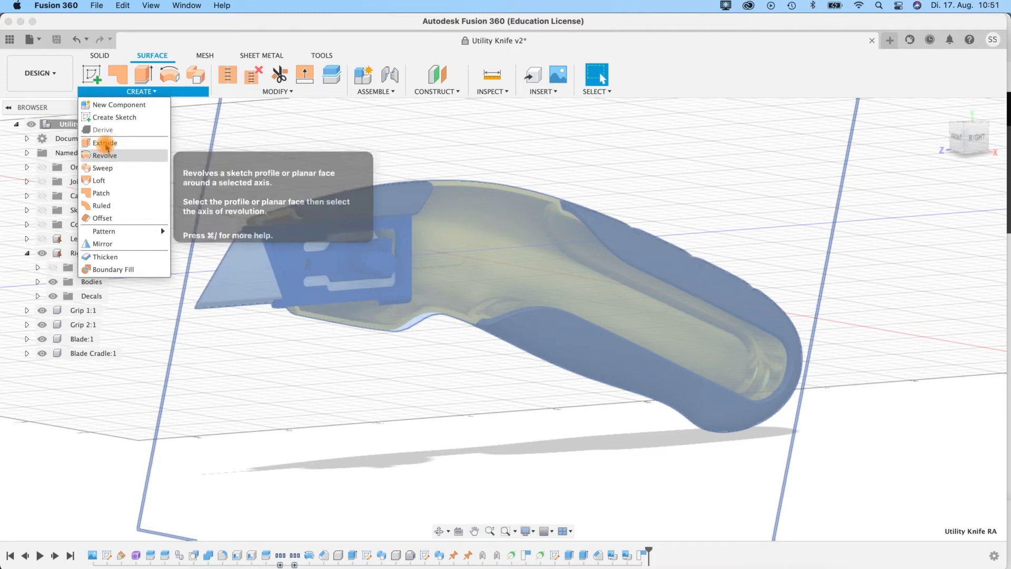
click(100, 55)
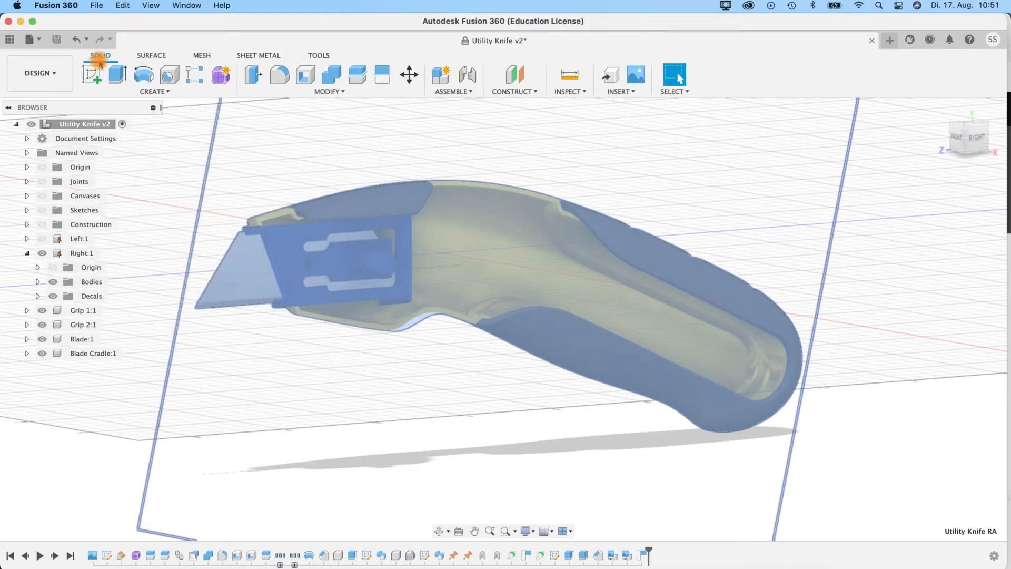
click(151, 91)
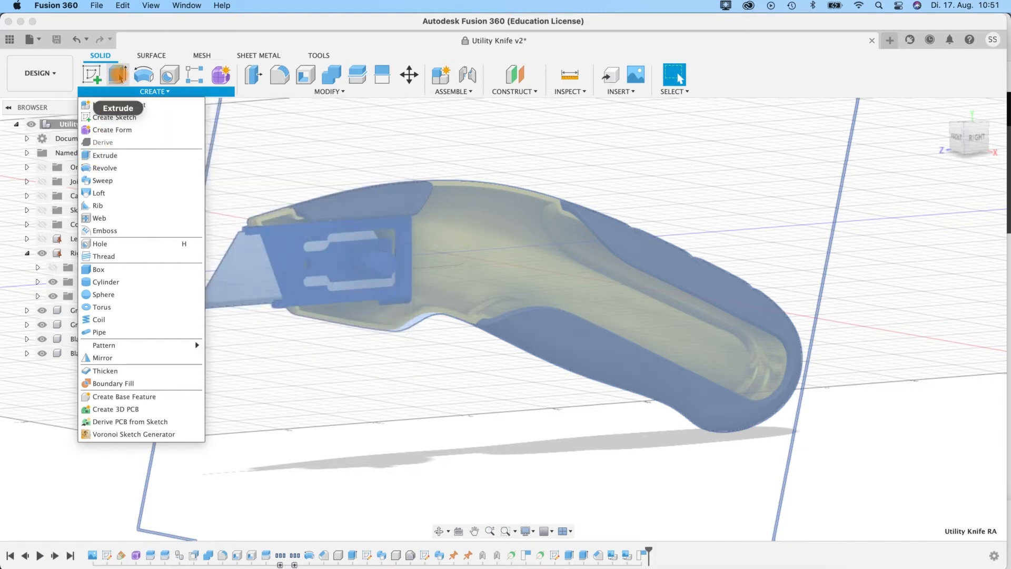
click(119, 77)
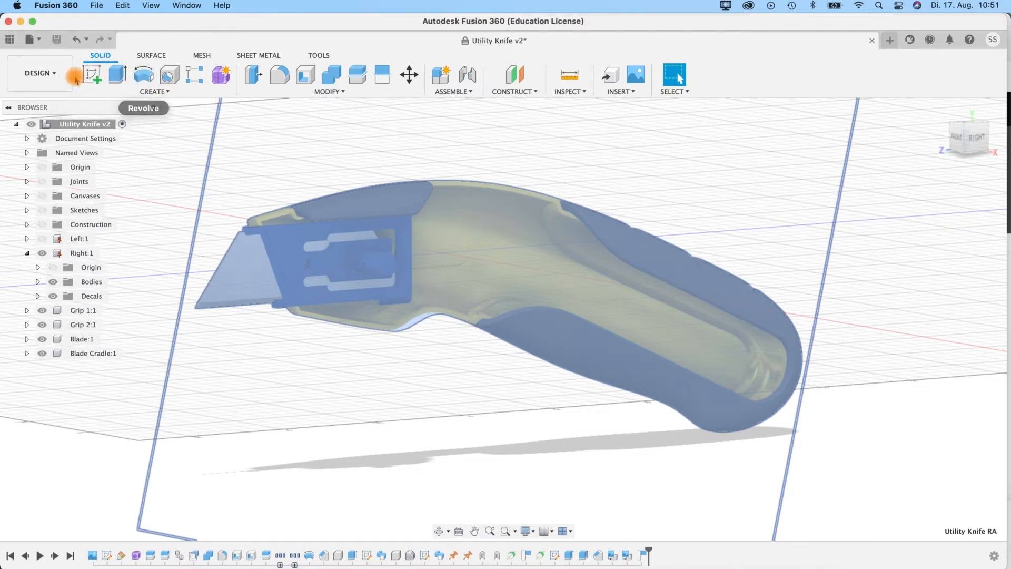
click(152, 55)
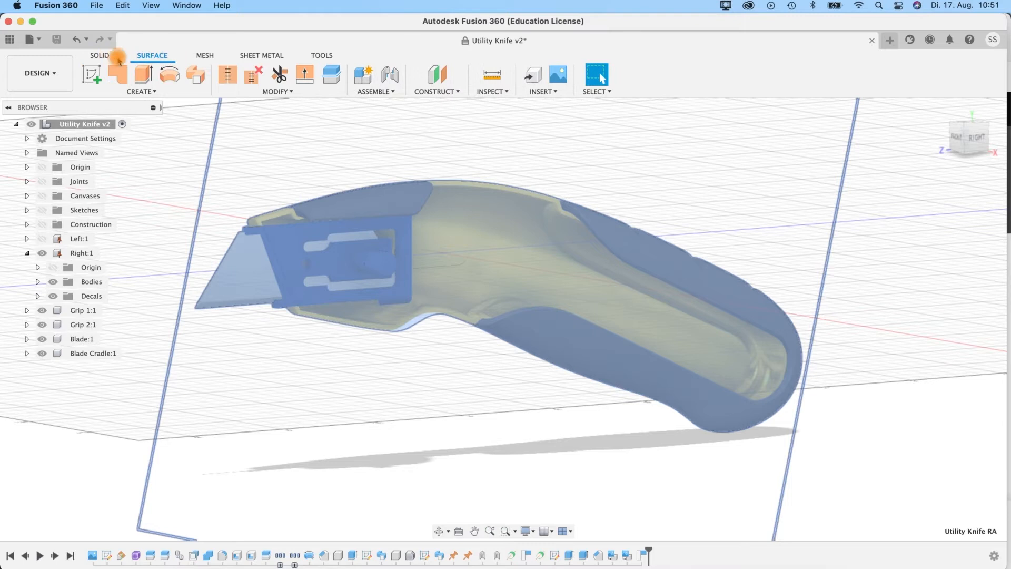
click(144, 93)
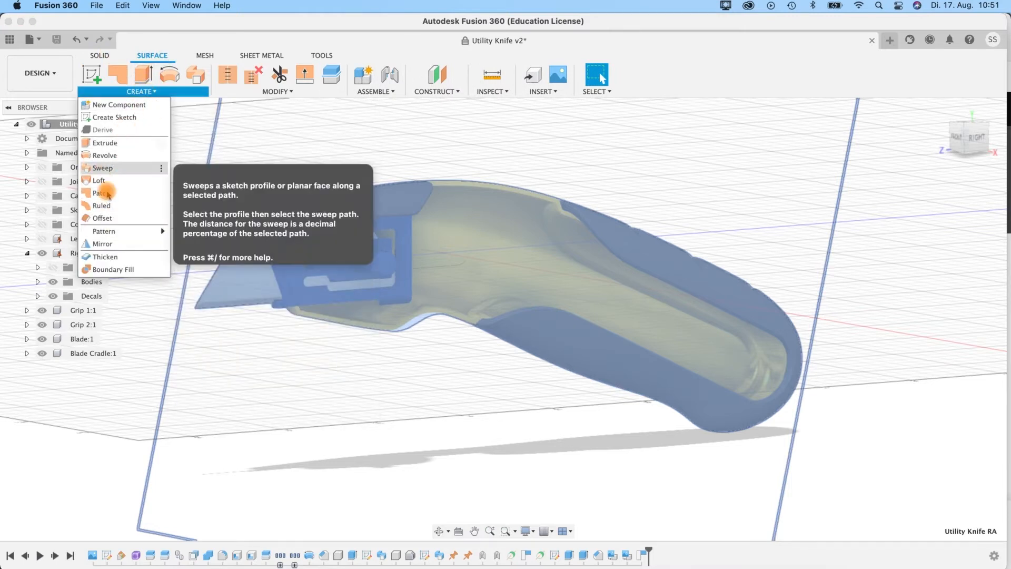
click(244, 93)
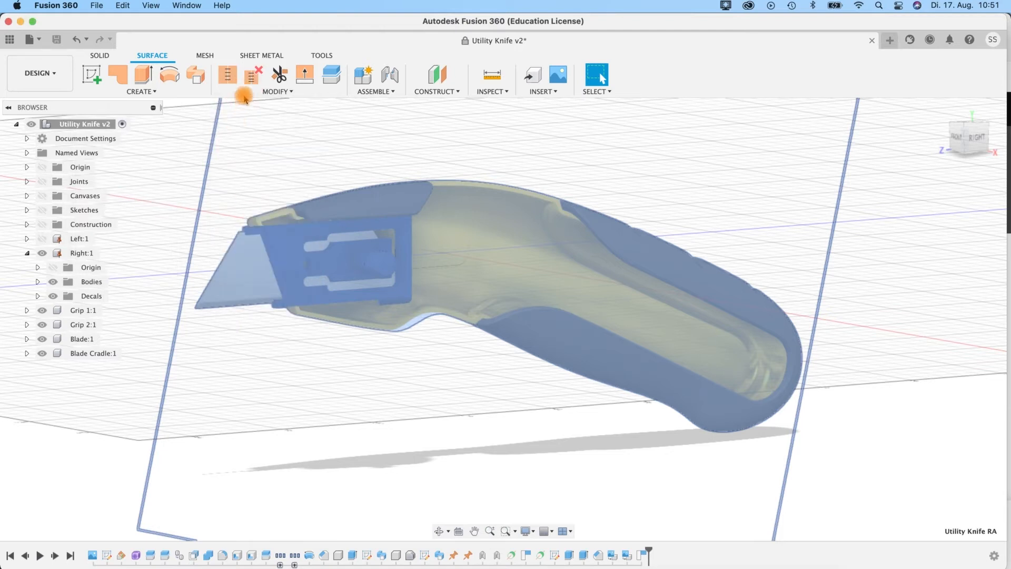
click(242, 93)
click(165, 93)
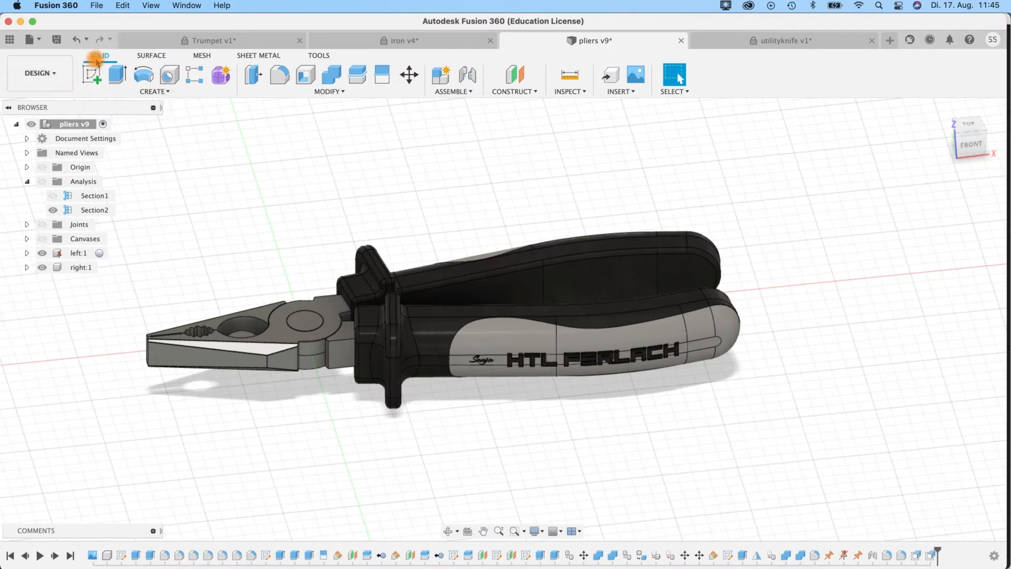
Create a form in the pliers design to look over the form tools, and finish the form without adding geometry.
click(150, 56)
click(100, 55)
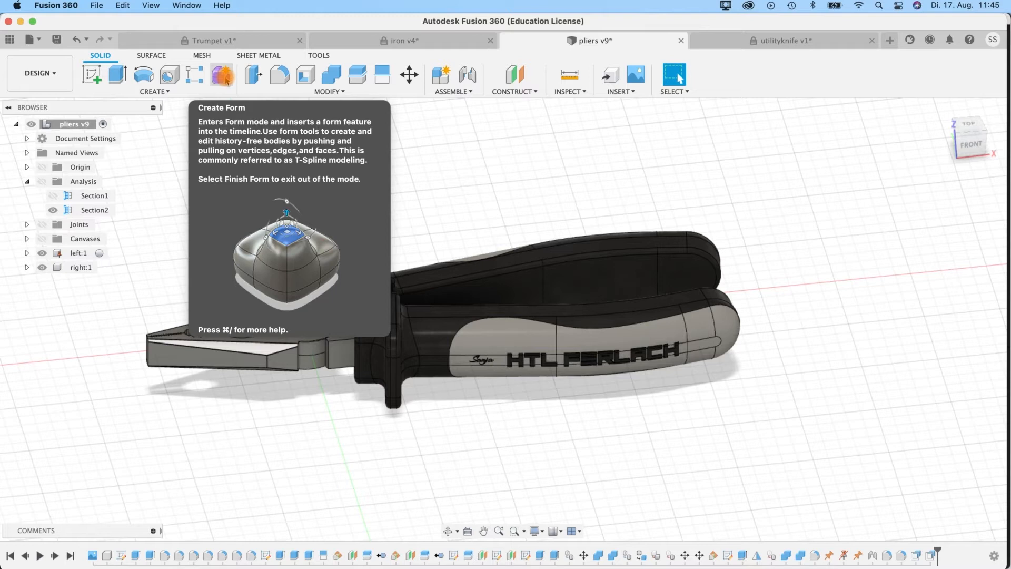
click(222, 77)
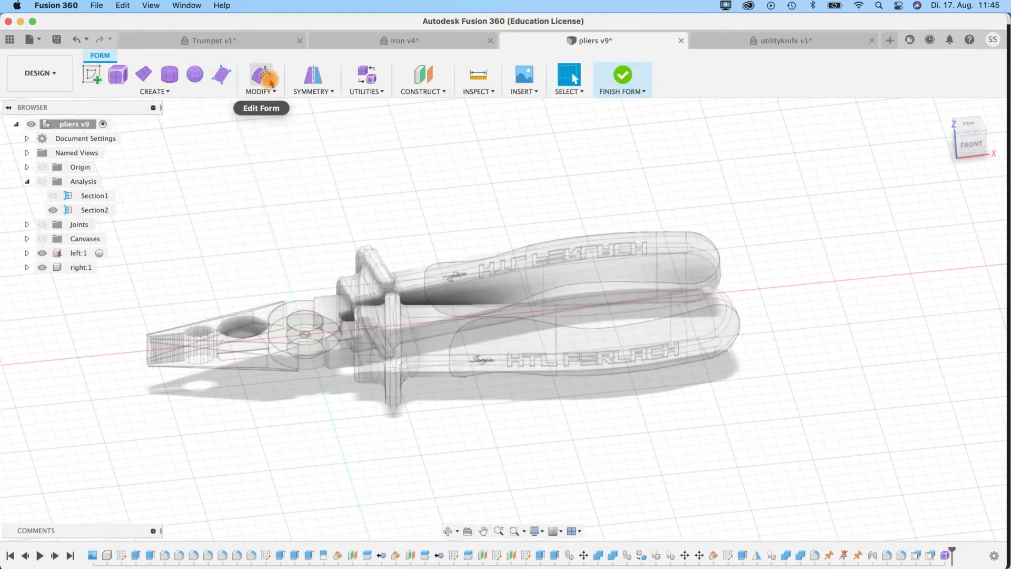
click(622, 78)
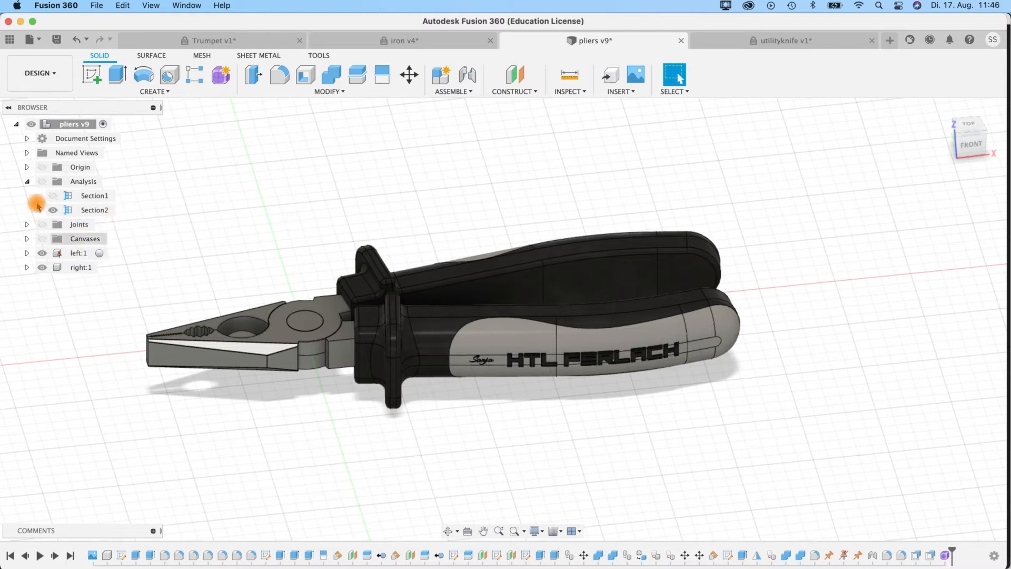
Show the analysis of the pliers and select the Section2 section view in the browser.
click(42, 182)
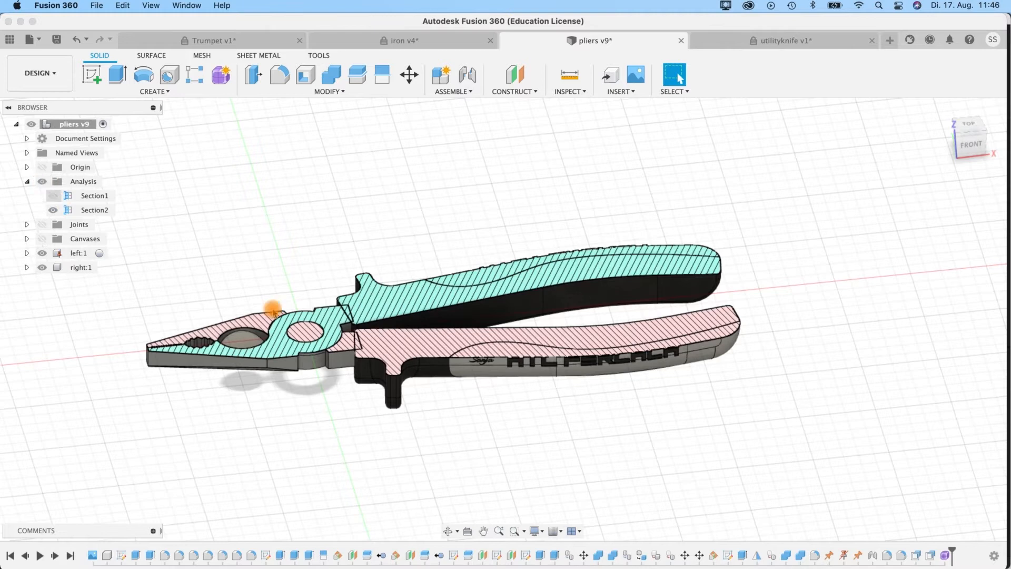
click(92, 210)
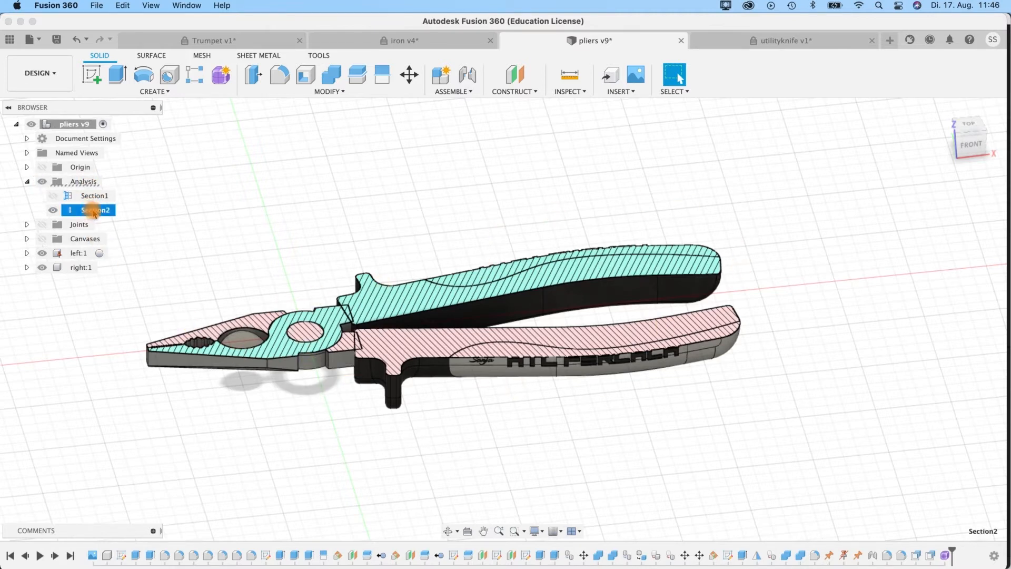
click(67, 210)
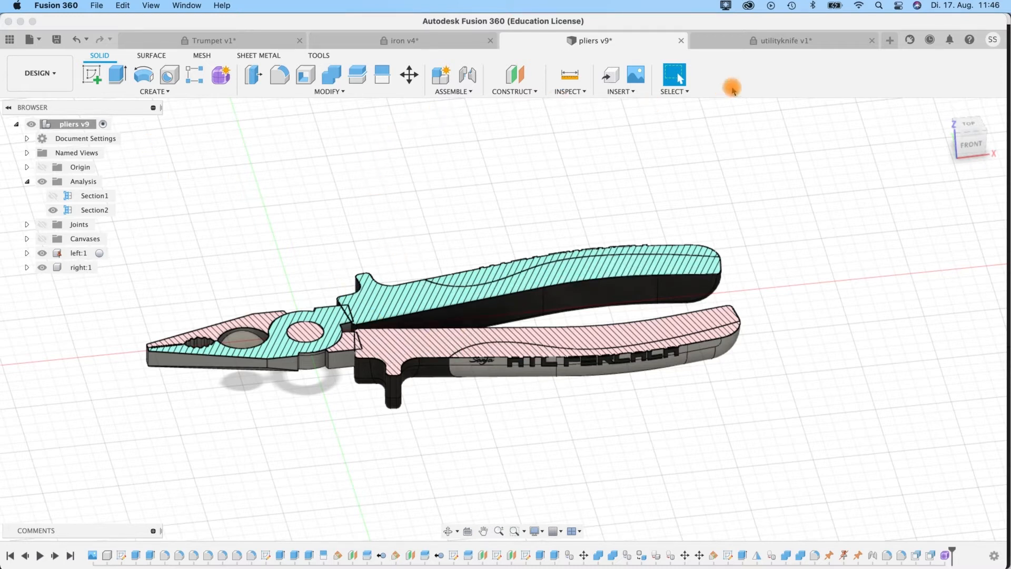
Switch to the iron design, turn its section analysis on, and inspect the hollow surface shell from inside and behind.
click(383, 46)
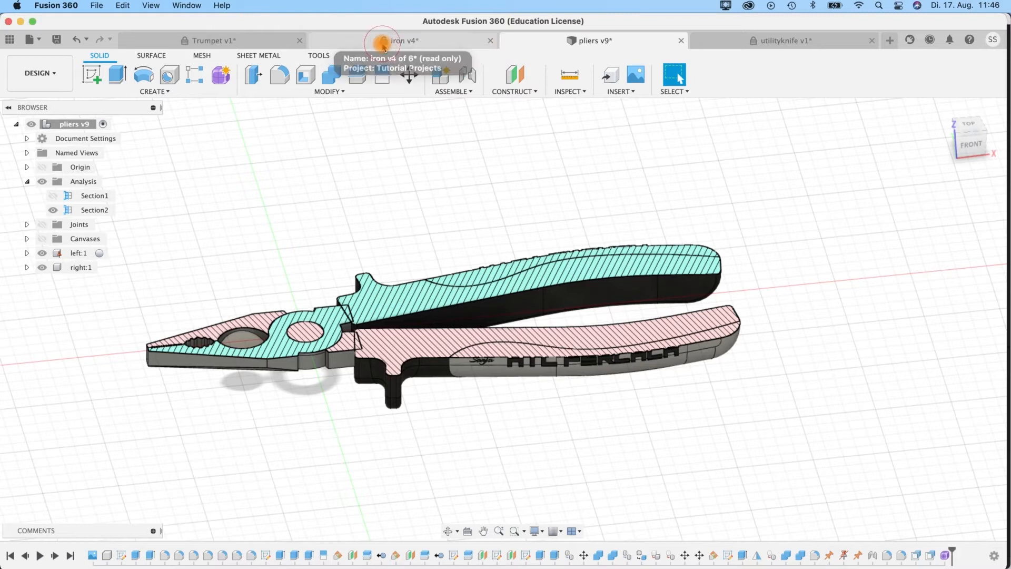
mouse_move(772, 421)
shift+middle_down()
mouse_move(728, 451)
mouse_move(608, 369)
shift+middle_up()
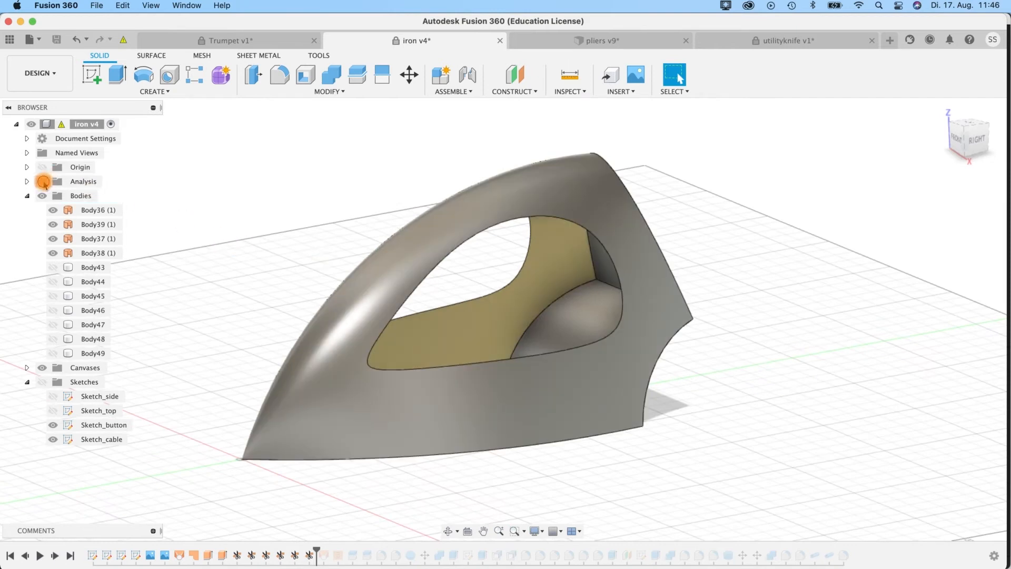
click(43, 182)
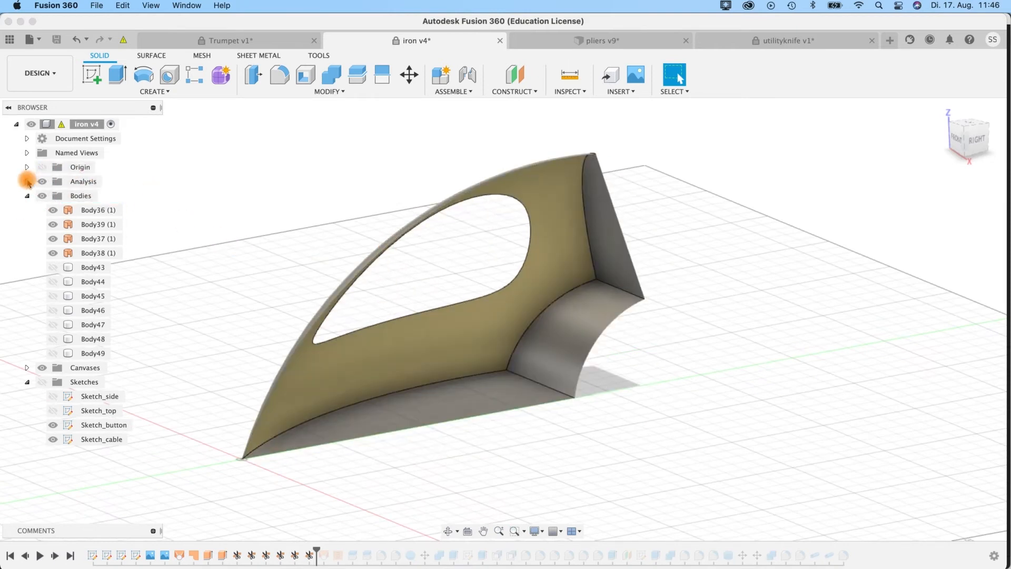
click(43, 181)
click(42, 181)
shift+middle_drag(477, 299, 639, 394)
shift+middle_drag(582, 395, 529, 390)
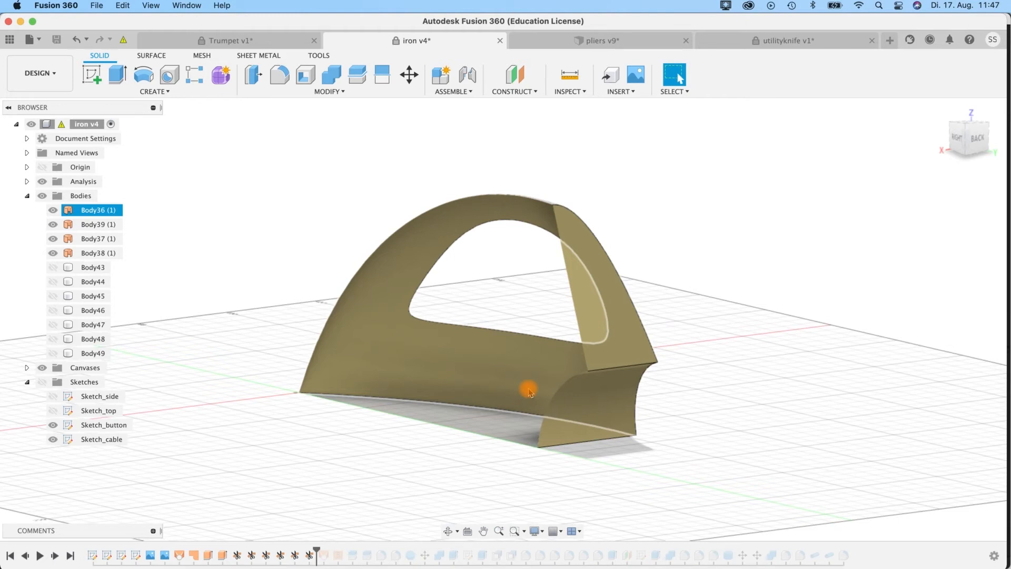
shift+middle_drag(412, 404, 400, 431)
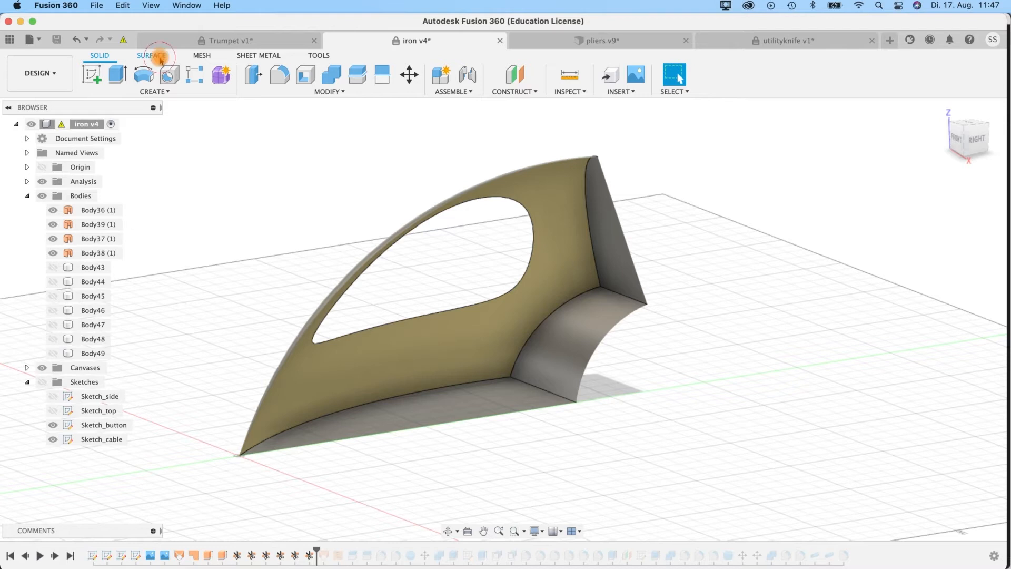
Bring up the surface tools and toggle the visibility of Body36 and Body39 off and on to see the separate surfaces.
click(160, 56)
click(53, 210)
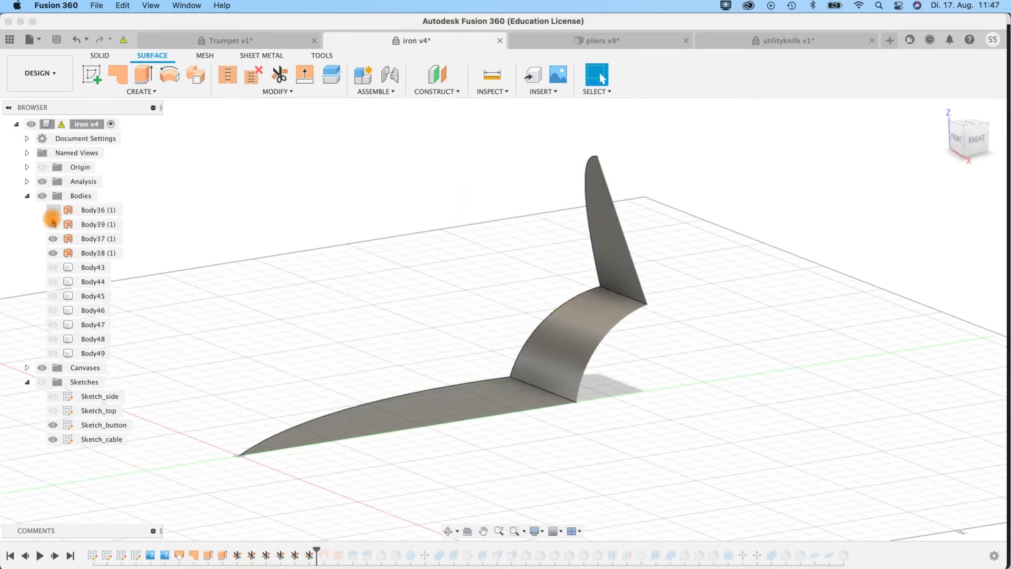
click(53, 225)
click(53, 210)
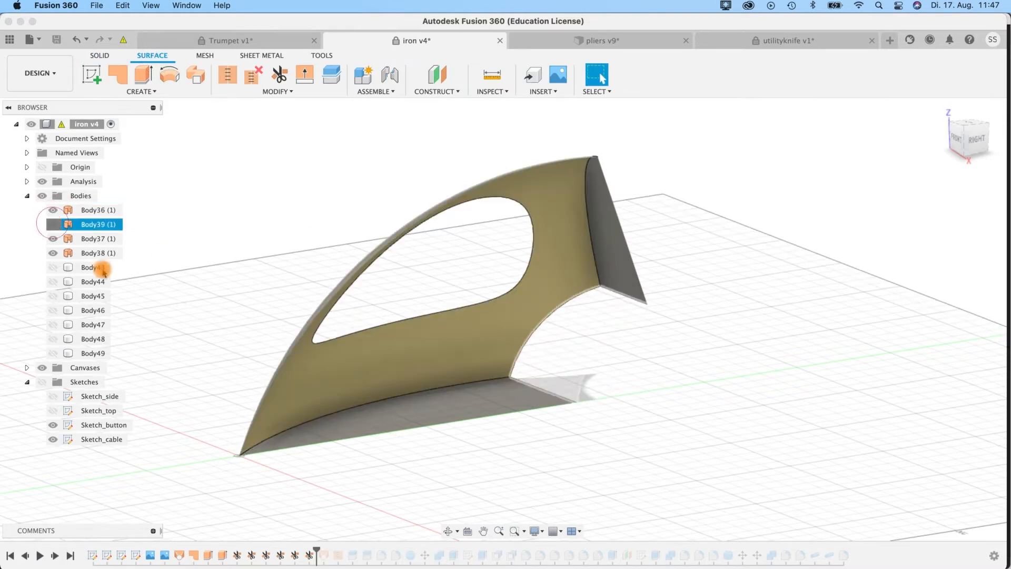
click(52, 225)
Roll the iron's timeline back to before the surface trims, hide the analysis, and inspect the untrimmed surfaces.
drag(316, 551, 224, 555)
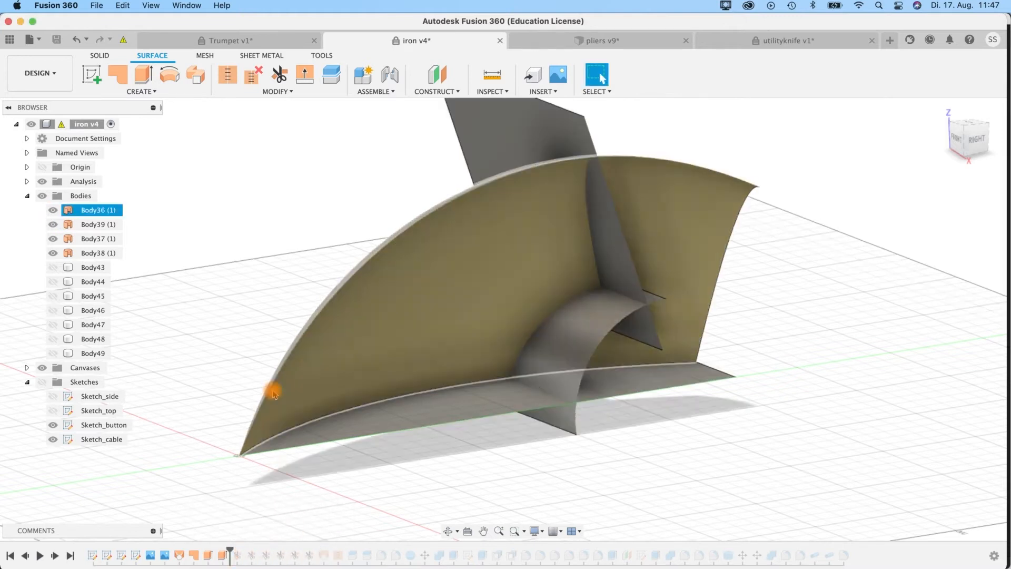
mouse_move(382, 489)
shift+middle_down()
mouse_move(430, 493)
mouse_move(316, 417)
mouse_move(184, 295)
shift+middle_up()
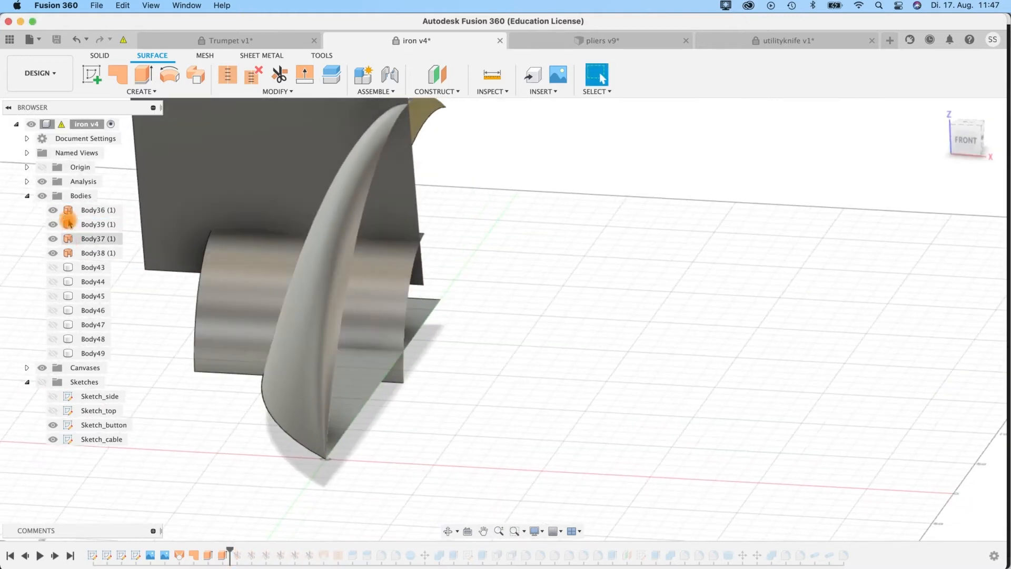
click(42, 182)
shift+middle_drag(564, 393, 529, 375)
Roll the timeline forward through the trims to just before SurfaceStitch6 and inspect the handle opening's inner surface.
drag(229, 548, 289, 542)
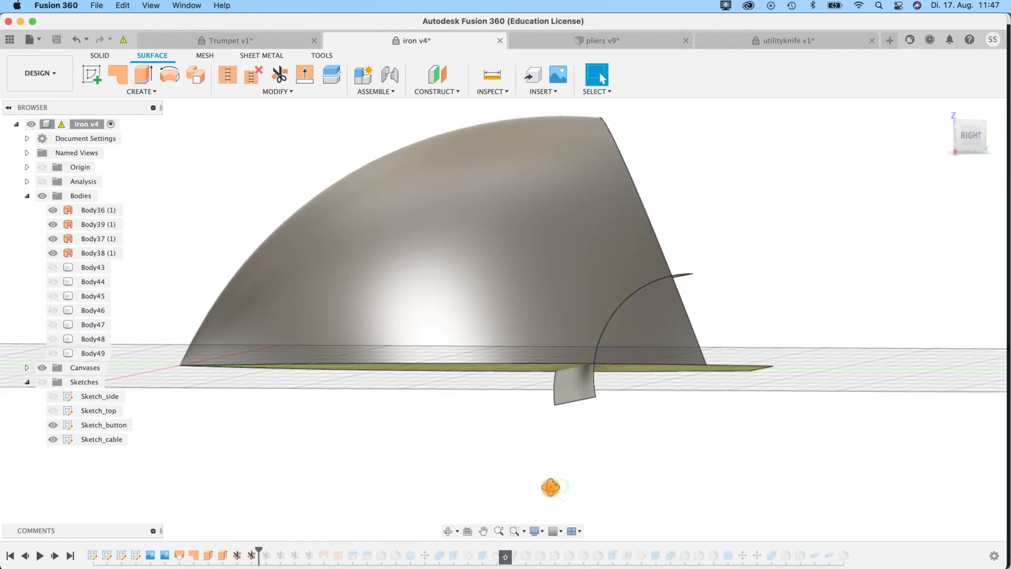
shift+middle_drag(550, 487, 397, 557)
drag(260, 549, 331, 549)
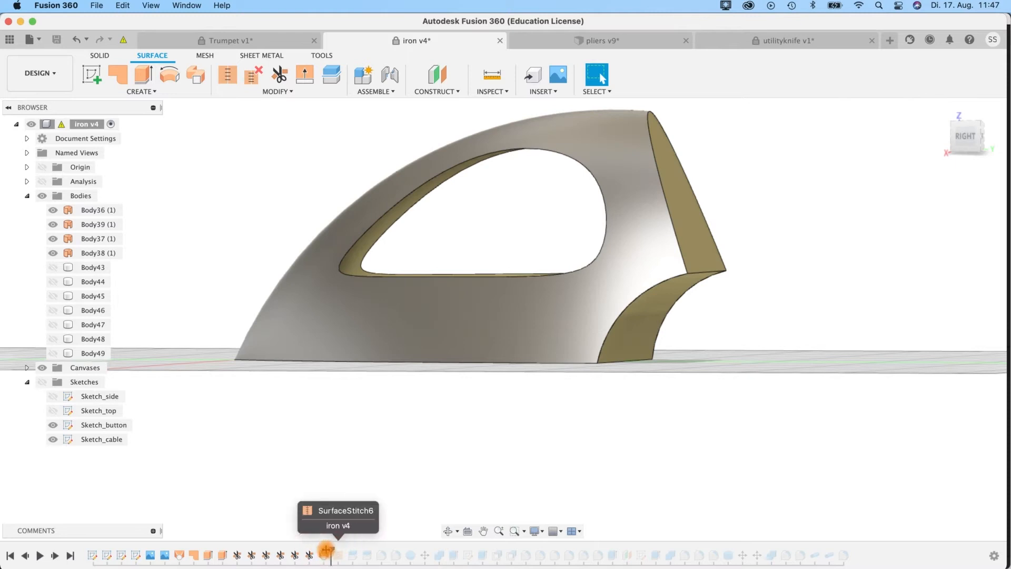
shift+middle_drag(356, 463, 406, 473)
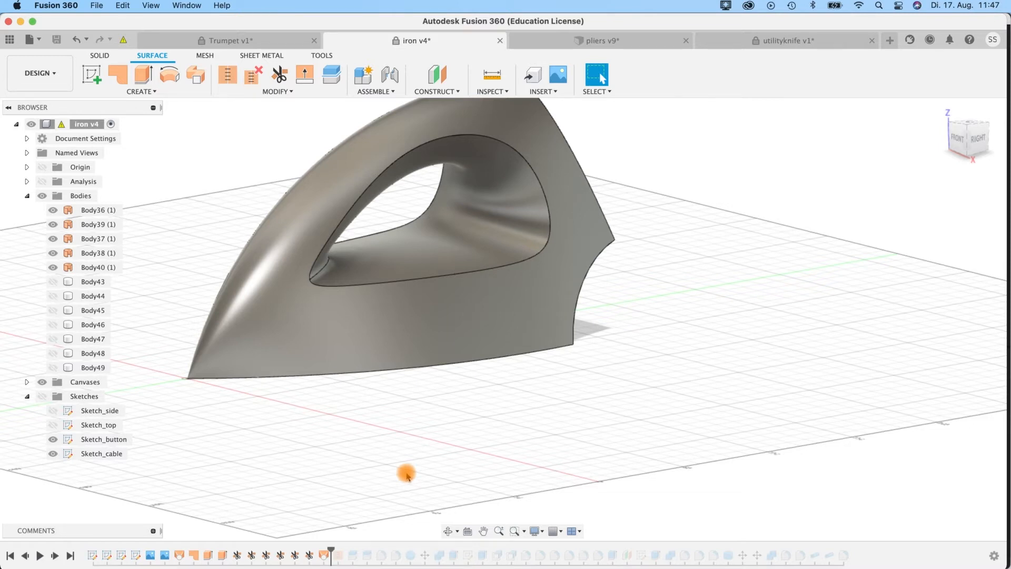
Roll the timeline past SurfaceStitch6, select Body41, and show the analysis to inspect the section through the stitched body.
drag(342, 551, 338, 549)
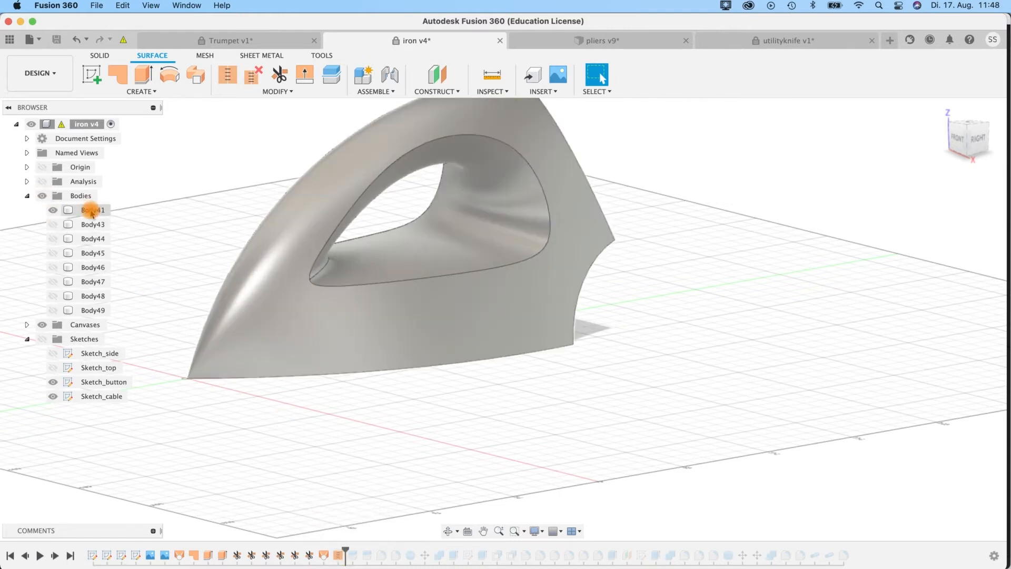
click(91, 211)
click(42, 181)
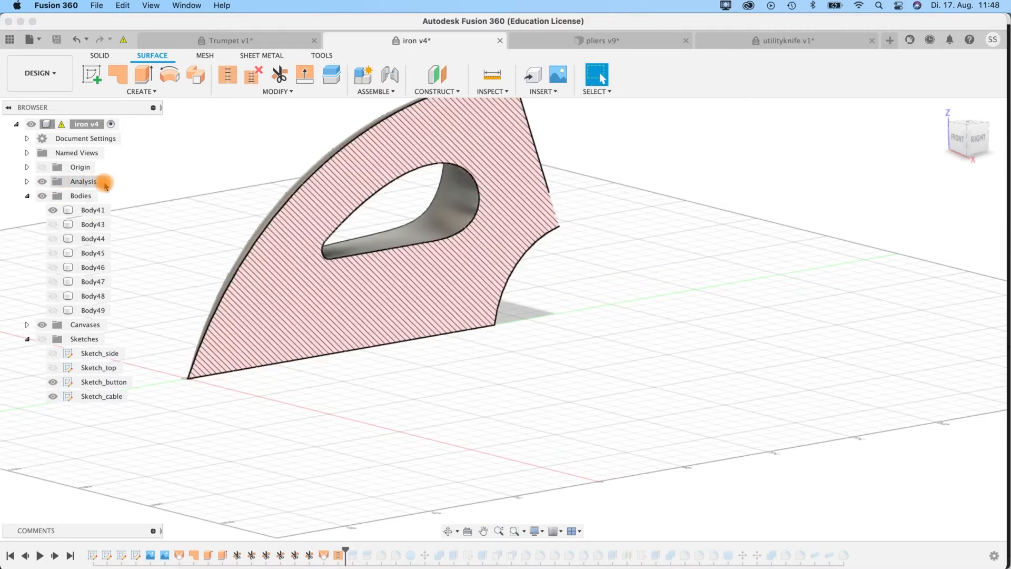
click(349, 417)
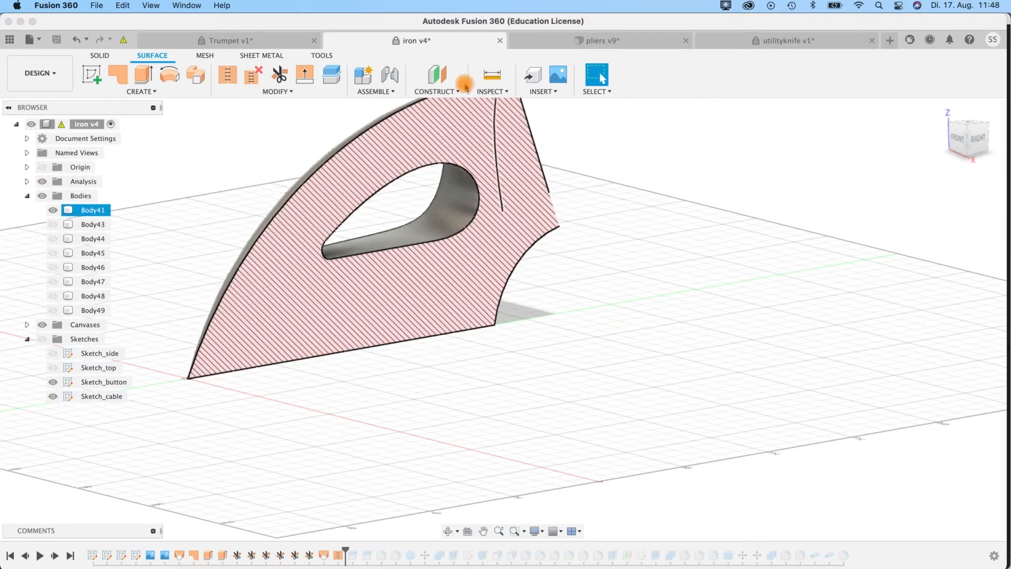
middle_drag(679, 345, 760, 419)
shift+middle_drag(660, 468, 594, 469)
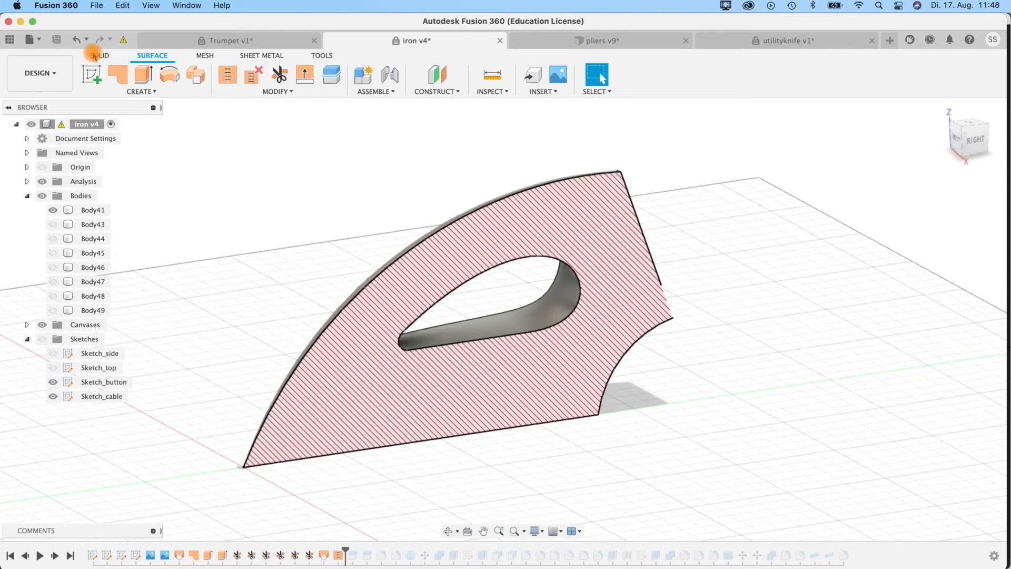
Roll the timeline forward to the nearly complete iron, hide the analysis, and roll back to before the soleplate is modeled.
mouse_move(344, 551)
mouse_down()
mouse_move(452, 543)
mouse_move(821, 553)
mouse_up()
click(42, 182)
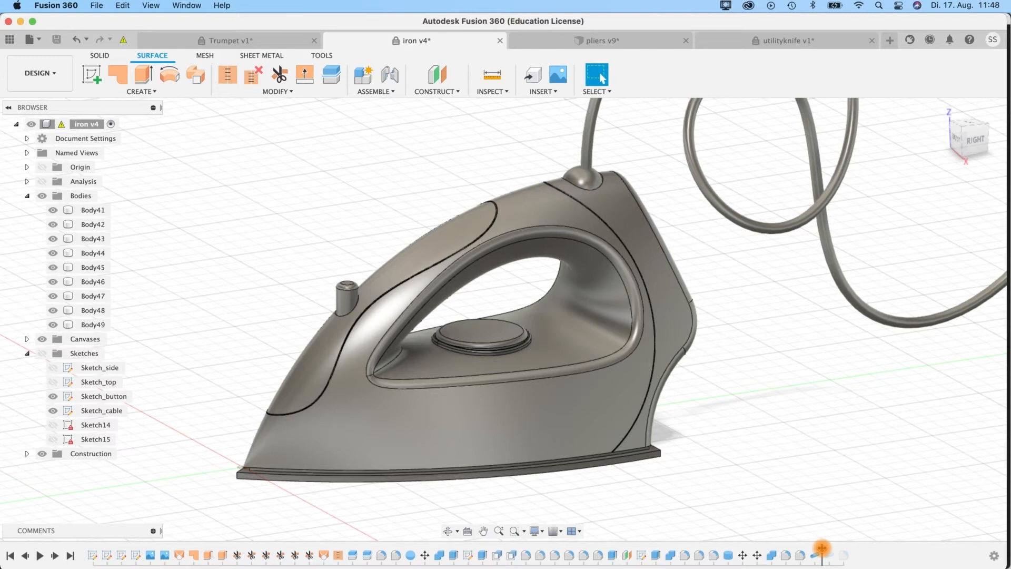
mouse_move(820, 551)
mouse_down()
mouse_move(437, 550)
mouse_move(446, 554)
mouse_up()
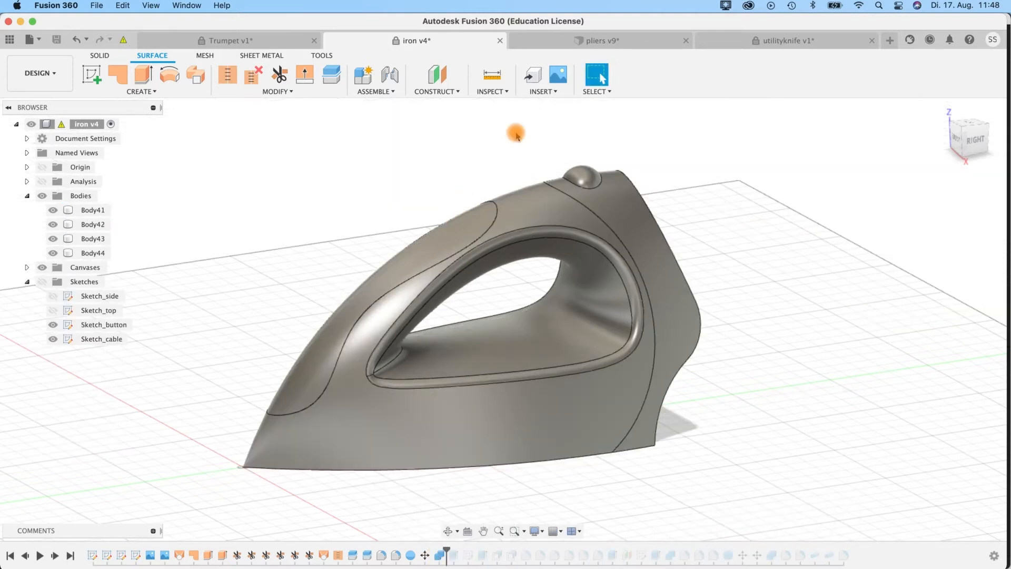
Switch to the utilityknife design, finish its open form, and create and finish another form without adding geometry.
click(796, 42)
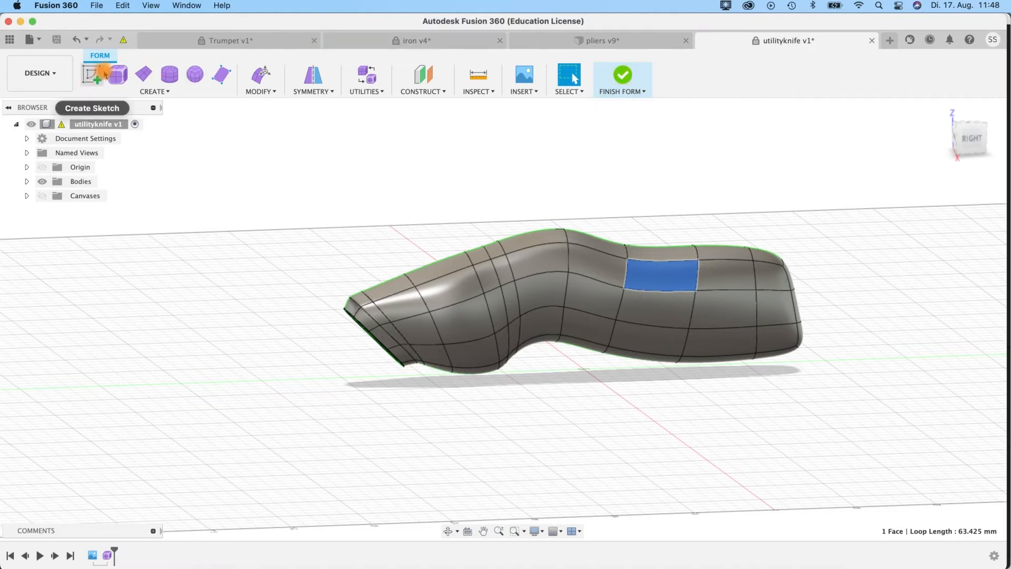
click(624, 75)
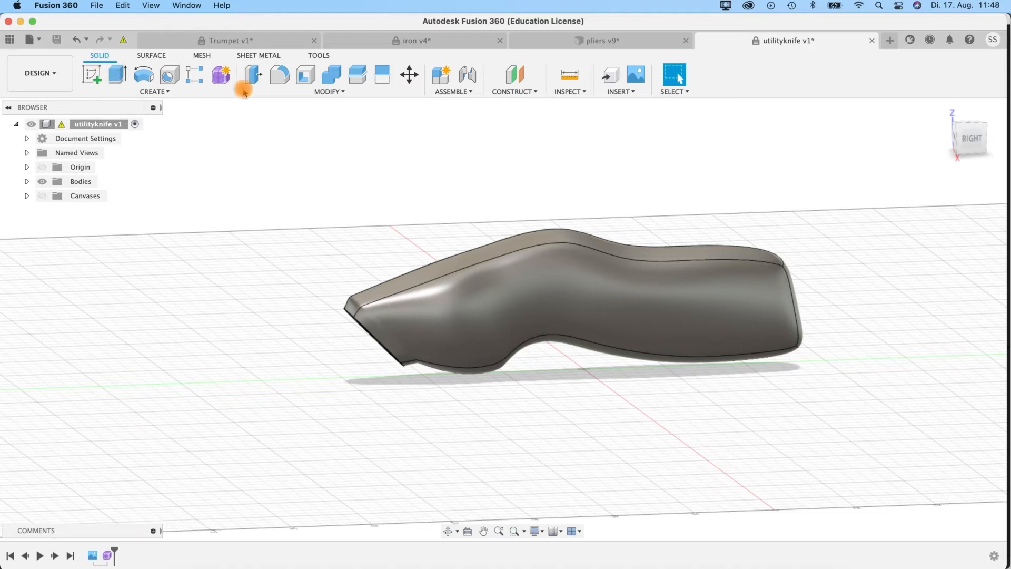
click(221, 77)
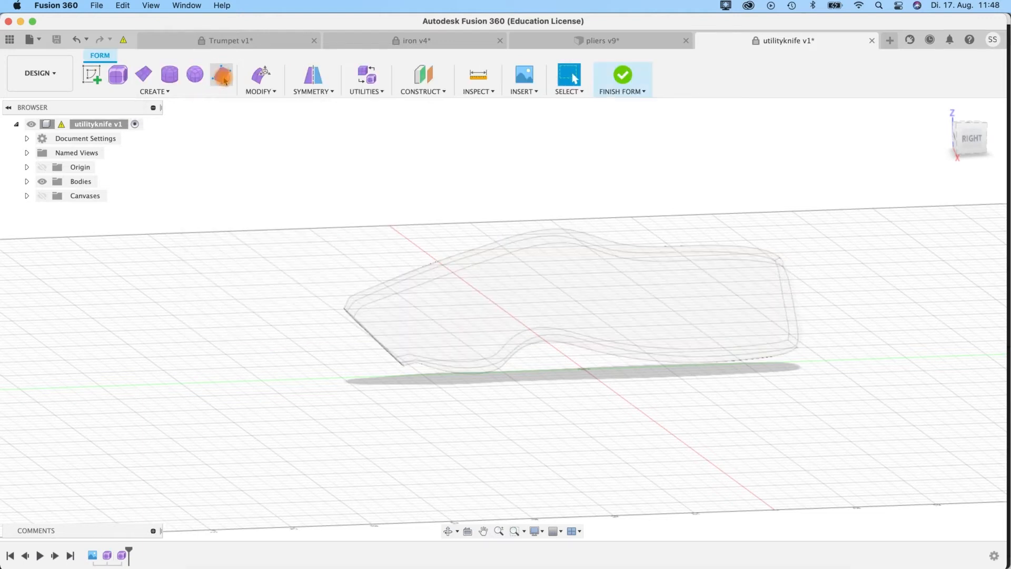
click(620, 74)
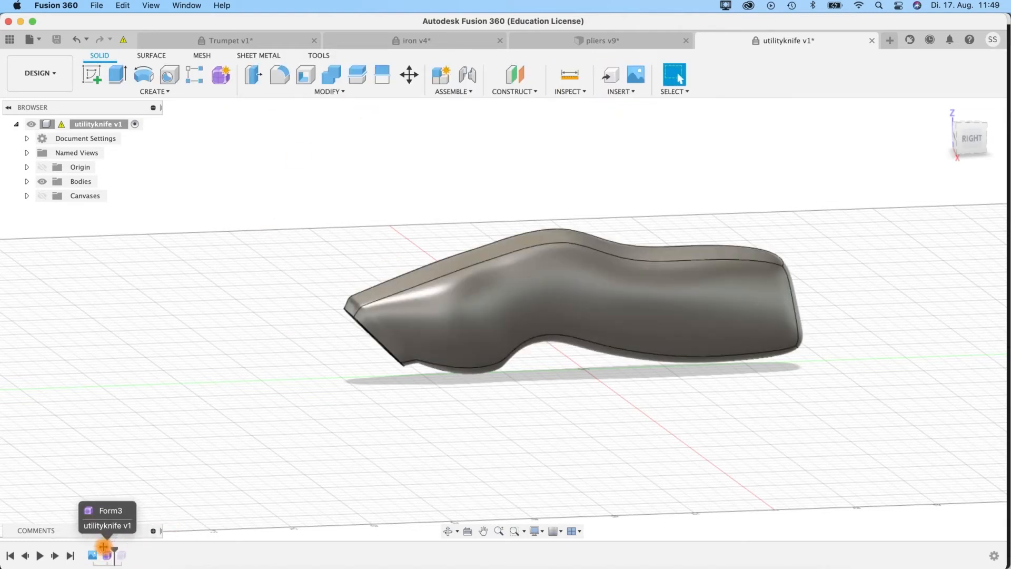
Reopen Form3 of the utility knife for editing and select a face near the top of the body.
right_click(105, 555)
click(128, 445)
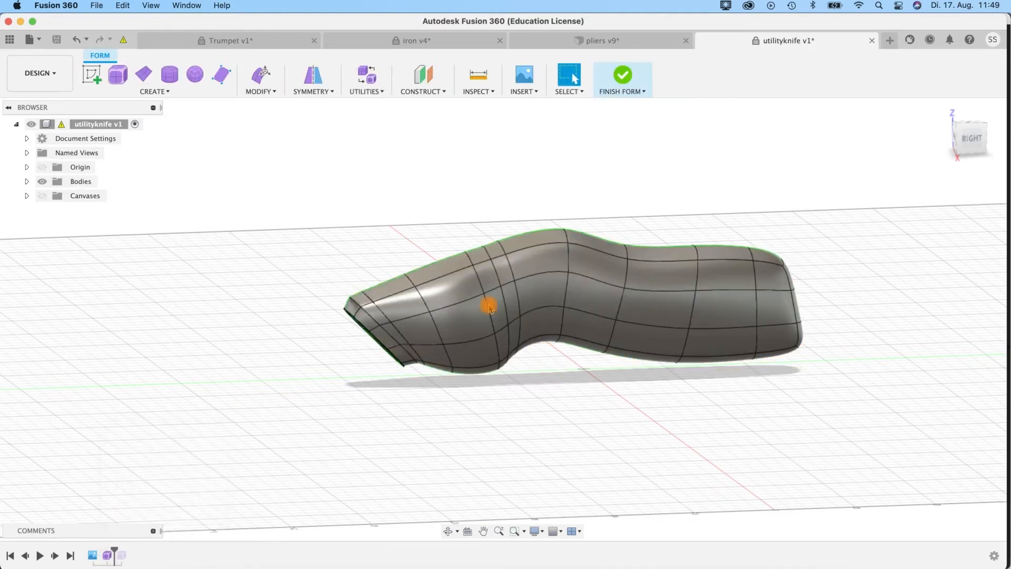
click(542, 265)
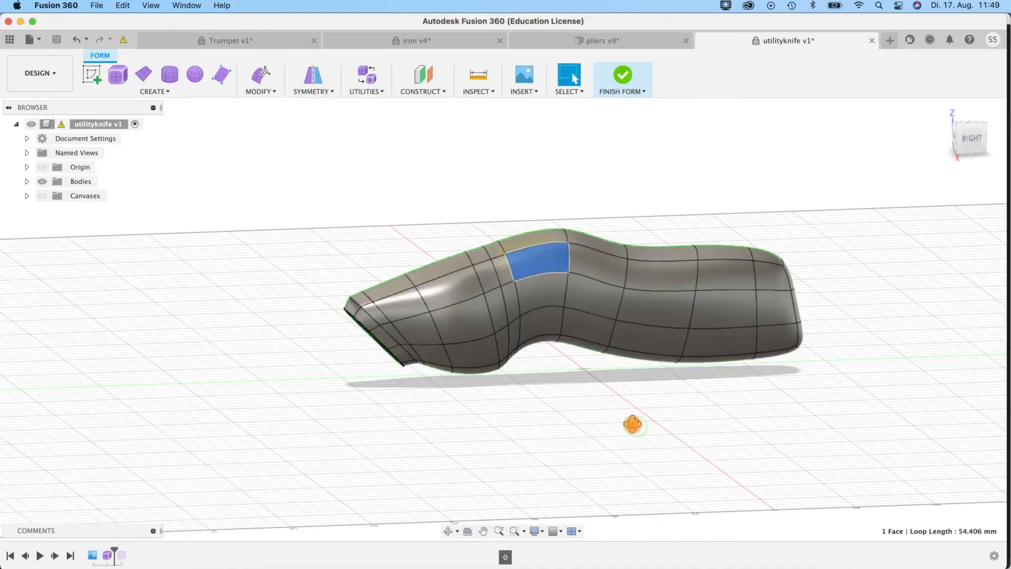
shift+middle_drag(632, 425, 627, 408)
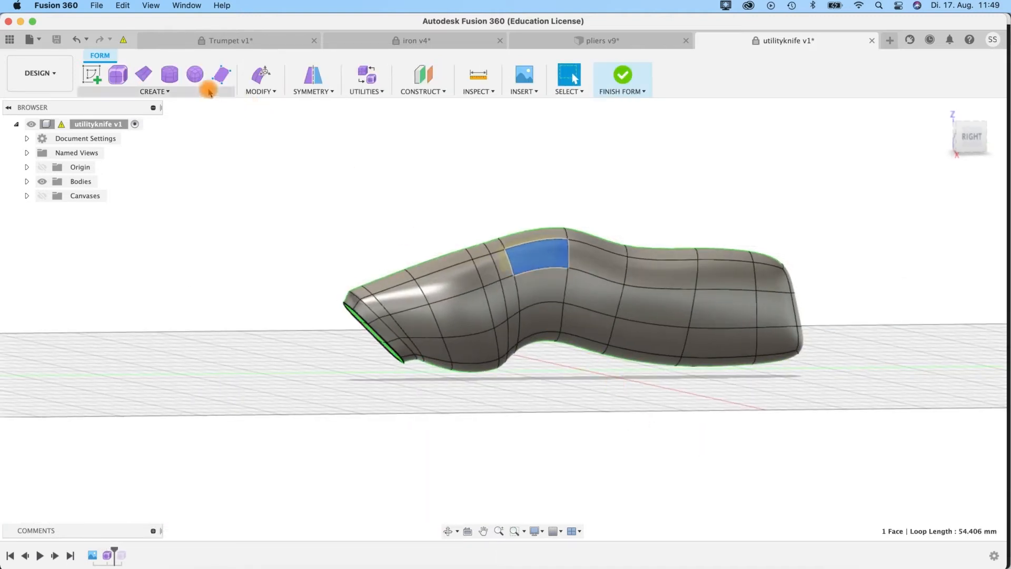
Start and cancel a form Box, and examine the other form creation commands down to Loft.
click(117, 75)
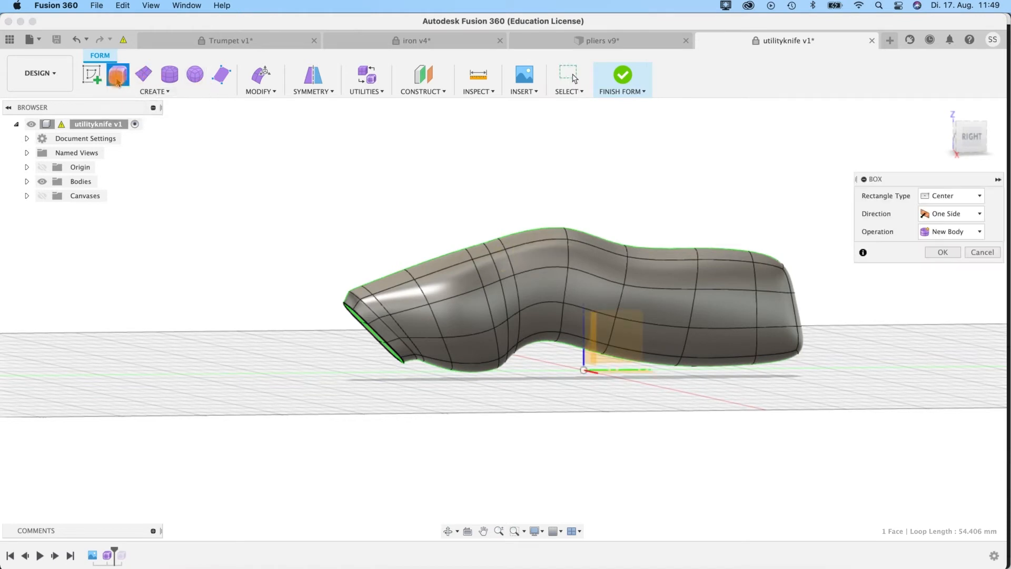
click(982, 252)
click(154, 91)
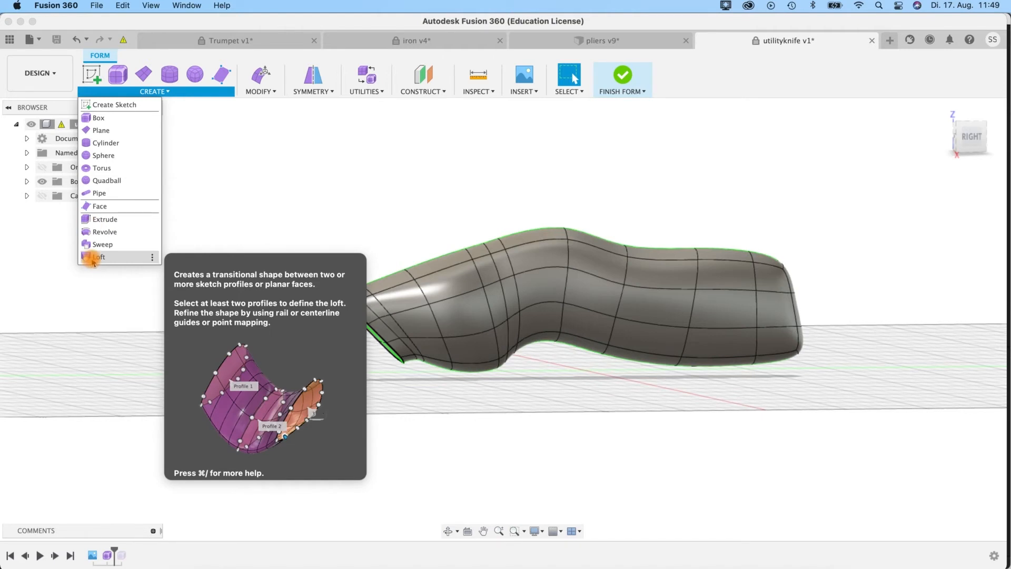
click(463, 284)
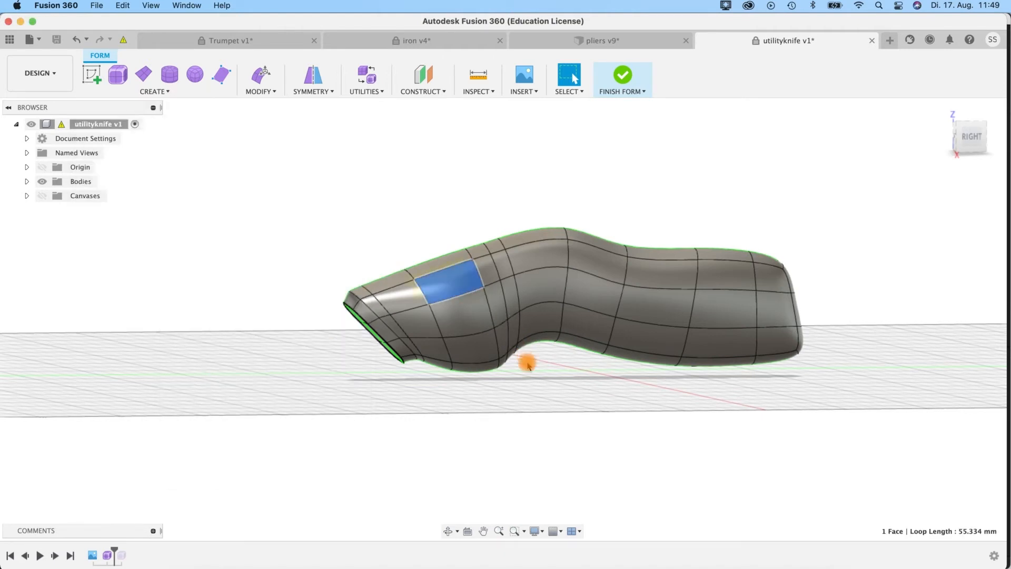
Use Edit Form to pull a side face near the knife's blade end outward.
shift+middle_drag(526, 357, 511, 398)
key(e)
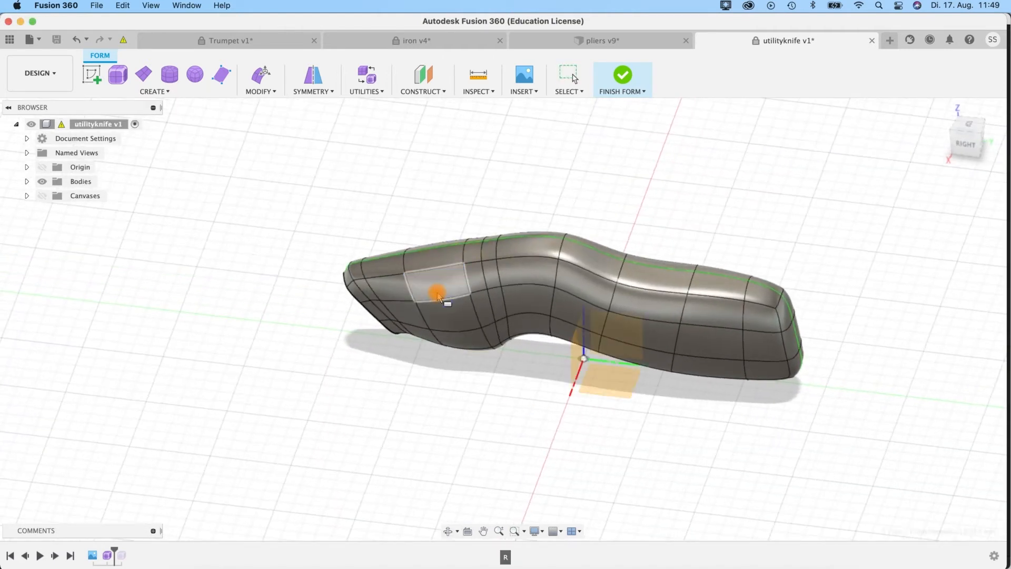
click(445, 292)
drag(433, 307, 424, 316)
Reshape the upper side of the knife's grip by selecting T-spline faces and vertices and moving a vertex upward.
click(610, 295)
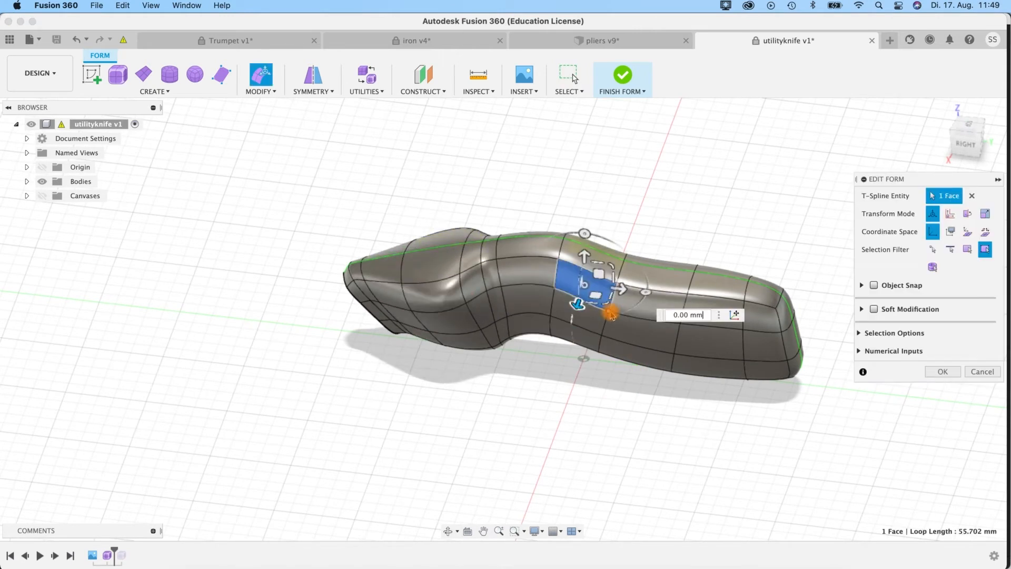
click(600, 323)
drag(598, 334, 618, 285)
shift+middle_drag(610, 279, 605, 215)
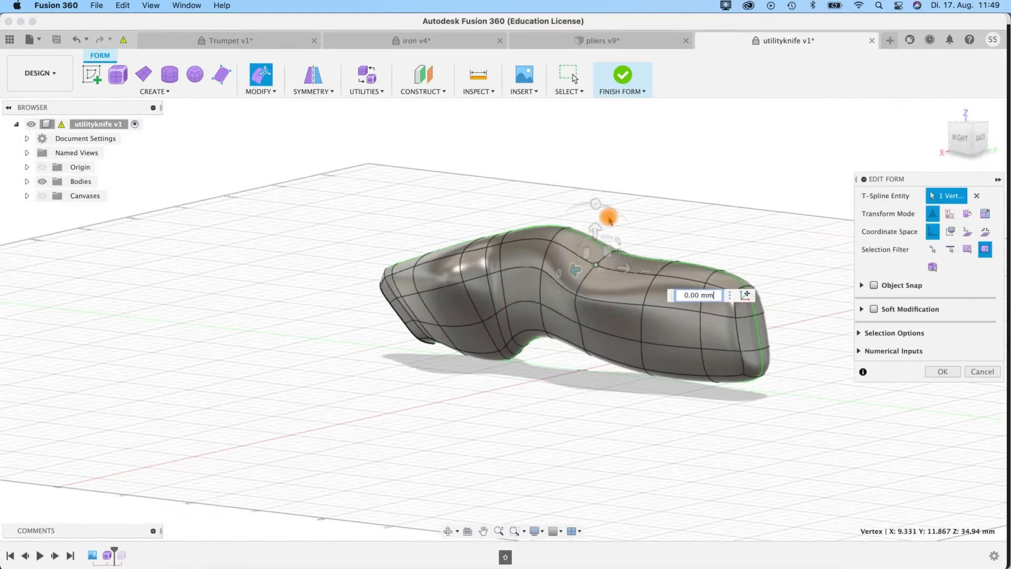
drag(594, 232, 595, 182)
shift+middle_drag(614, 372, 675, 363)
Push a vertex on the knife's side inward by about 5.35 mm, pull a top centreline vertex upward, and accept the form edit.
click(590, 315)
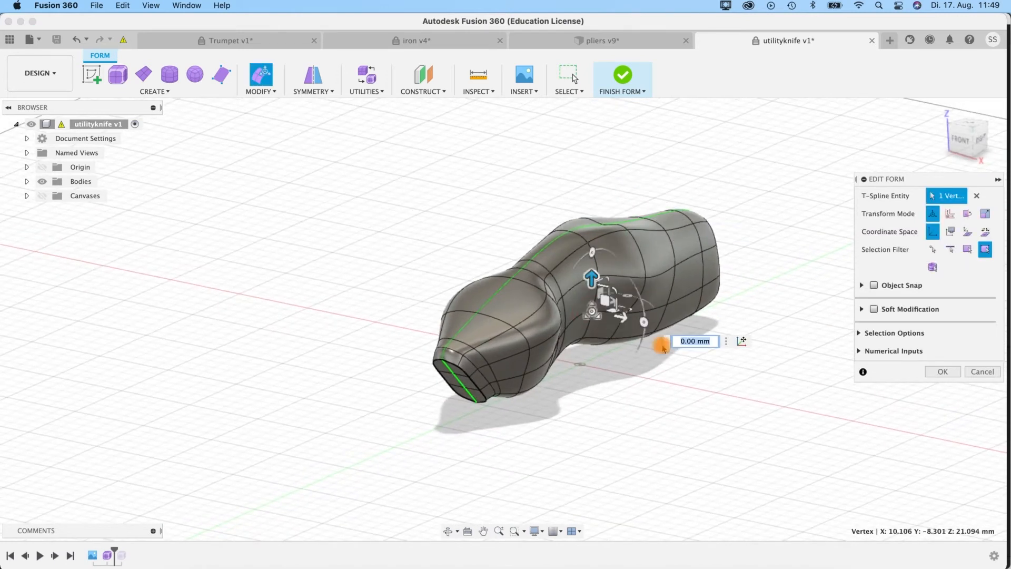
drag(614, 316, 611, 315)
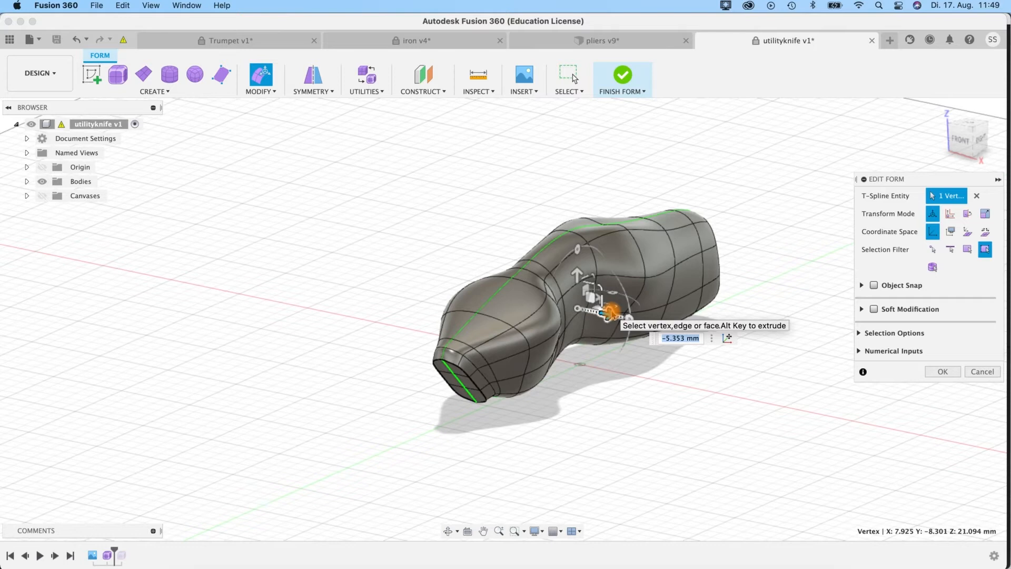
shift+middle_drag(677, 337, 559, 331)
click(572, 259)
drag(572, 231, 564, 176)
shift+middle_drag(537, 253, 485, 372)
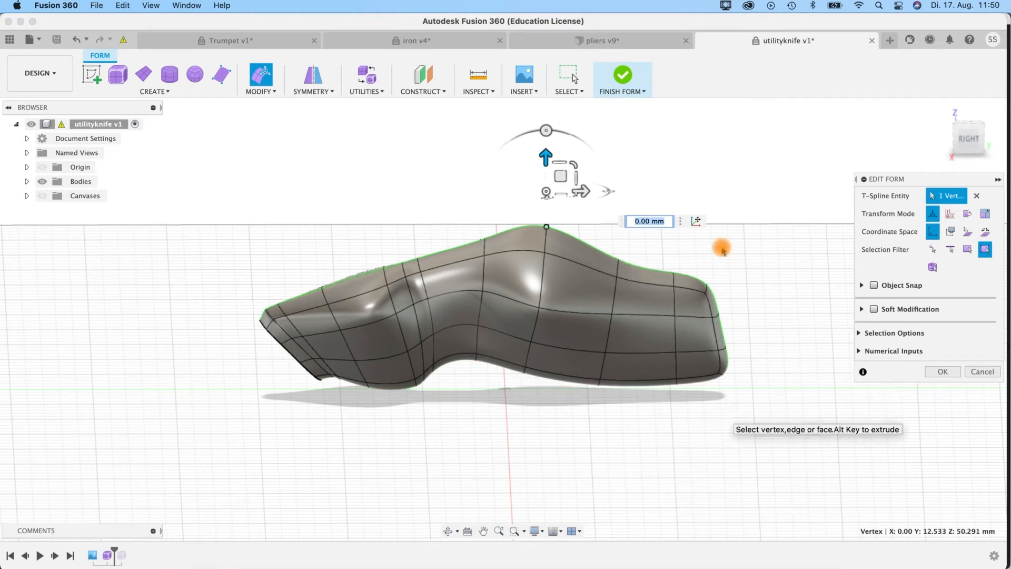
click(944, 371)
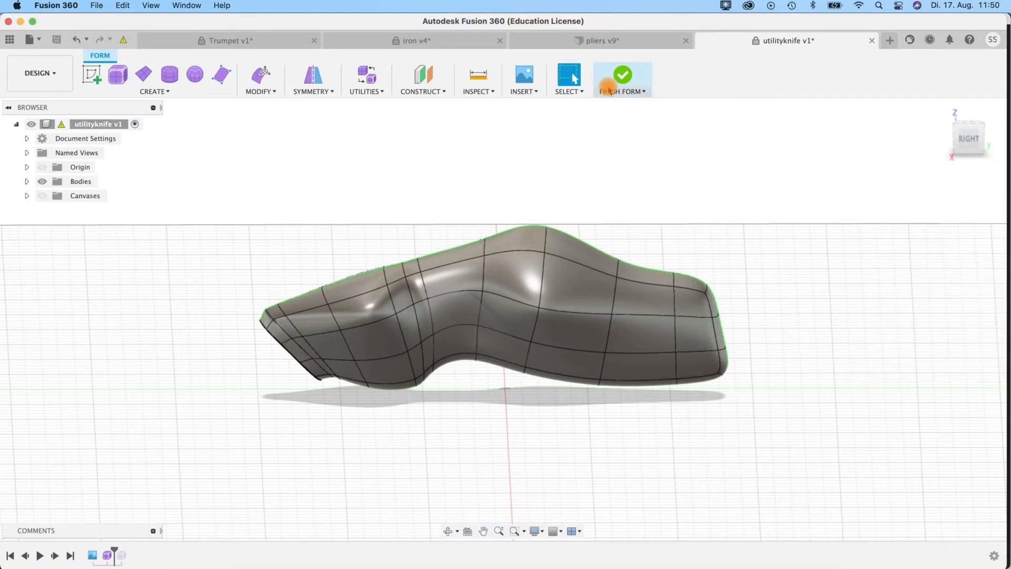
Finish the form and select the knife's body in the Bodies folder.
click(631, 75)
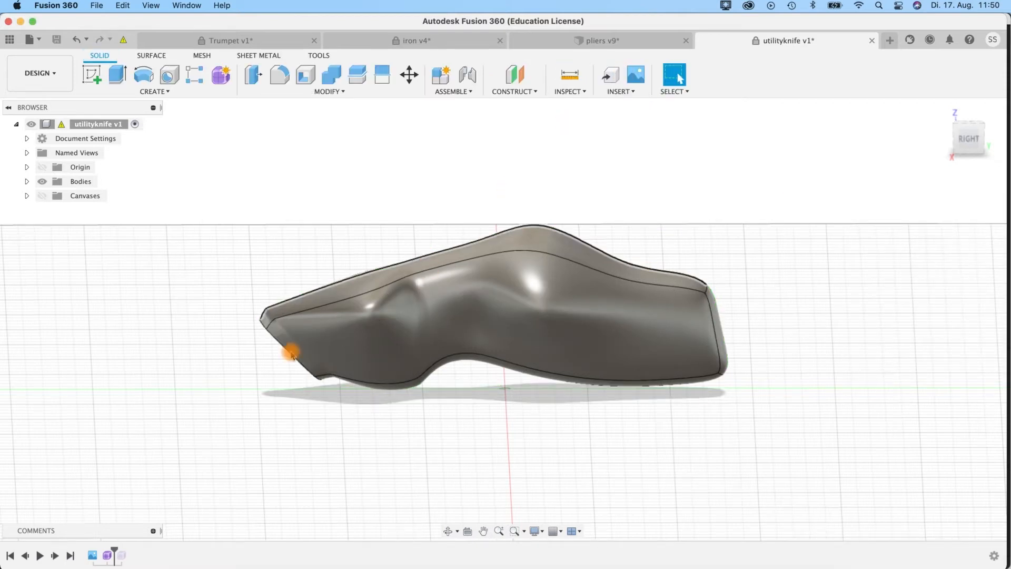
click(26, 182)
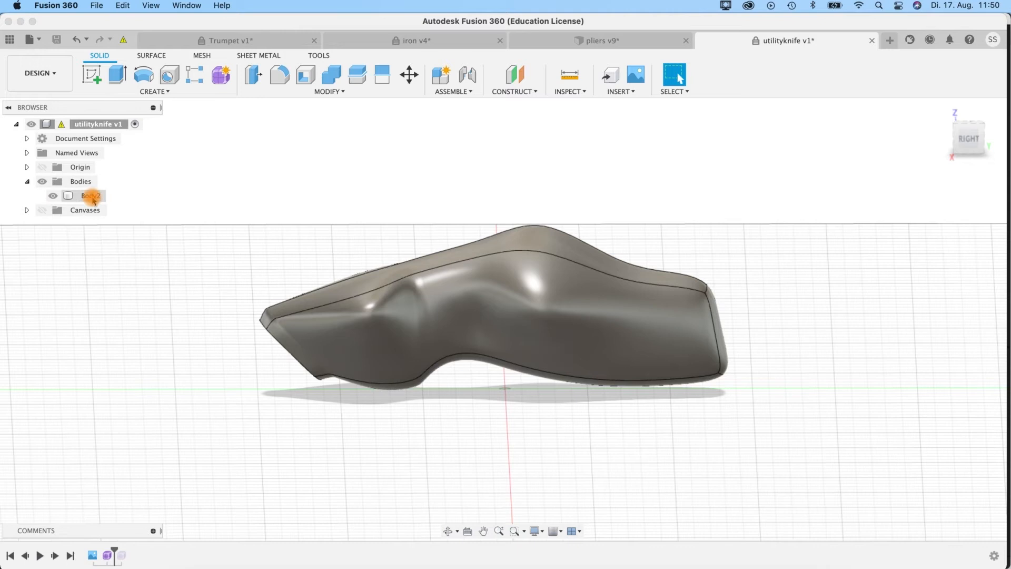
click(86, 196)
shift+middle_drag(476, 468, 516, 343)
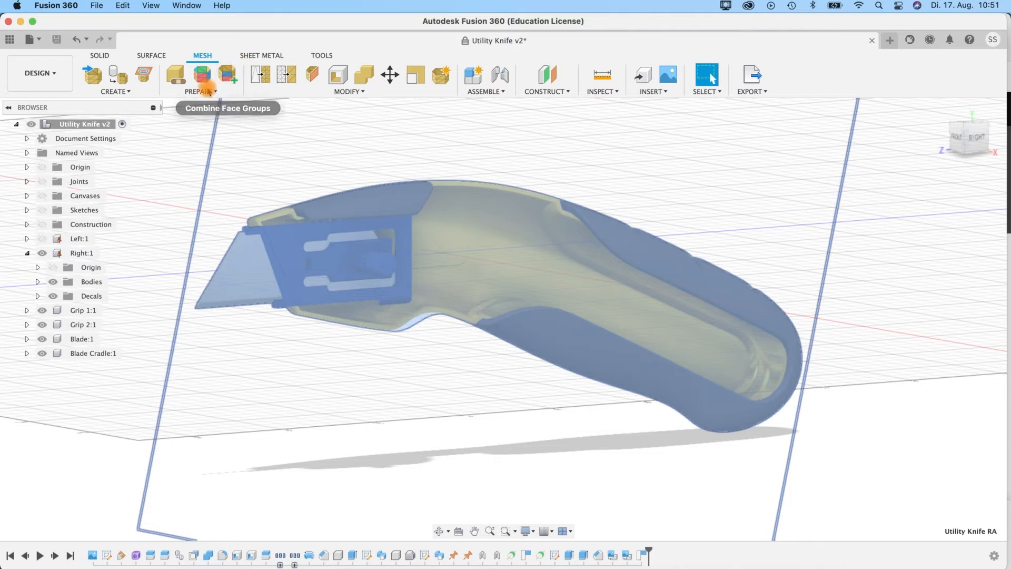
Examine the mesh commands for preparing, creating and modifying, including Tessellate, Plane Cut and Shell.
click(200, 91)
click(122, 93)
click(122, 91)
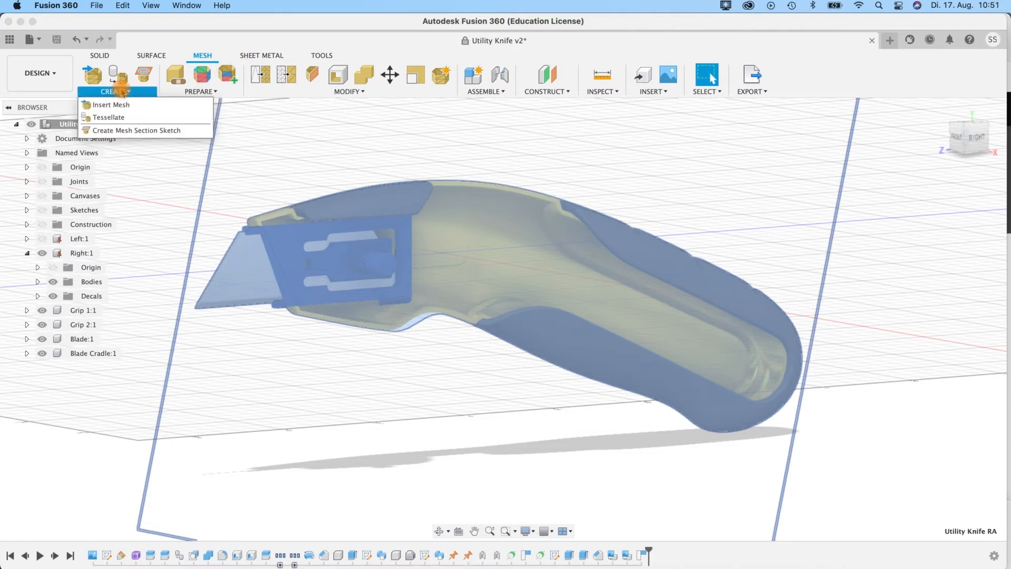
click(260, 93)
click(348, 92)
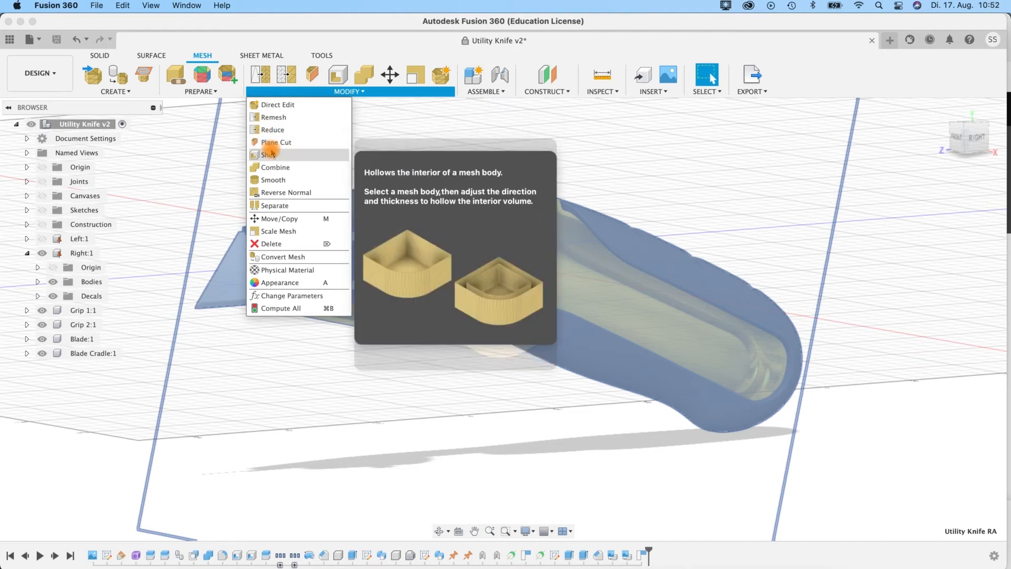
Examine the sheet metal commands and the utility tools, and return to the solid modeling commands.
click(255, 56)
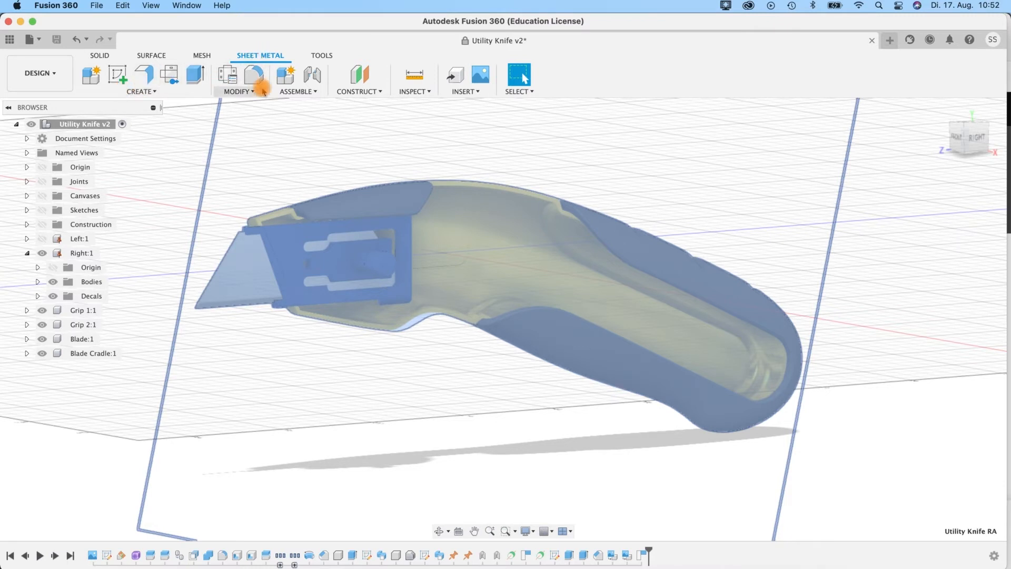
click(323, 56)
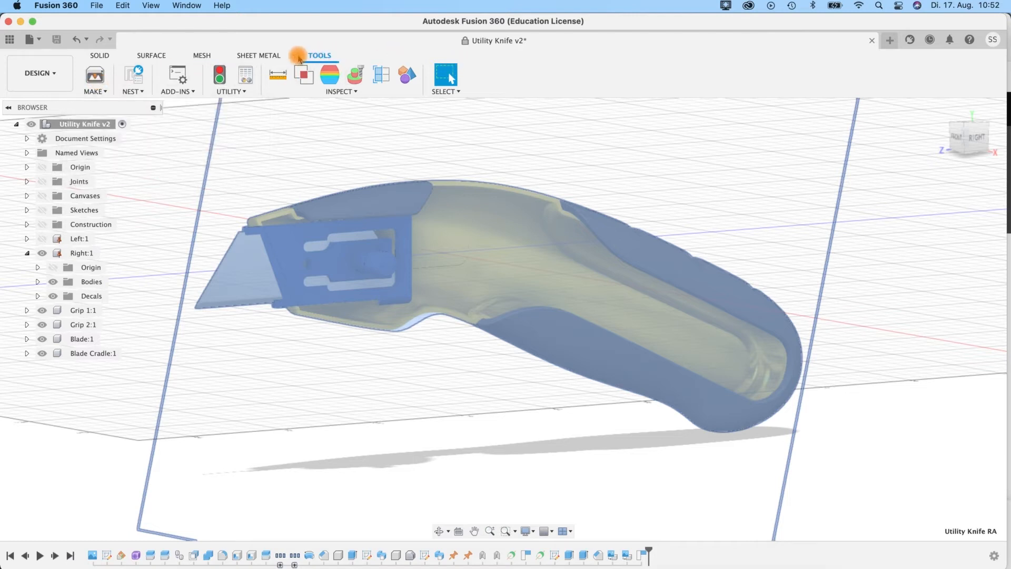
click(258, 55)
click(96, 56)
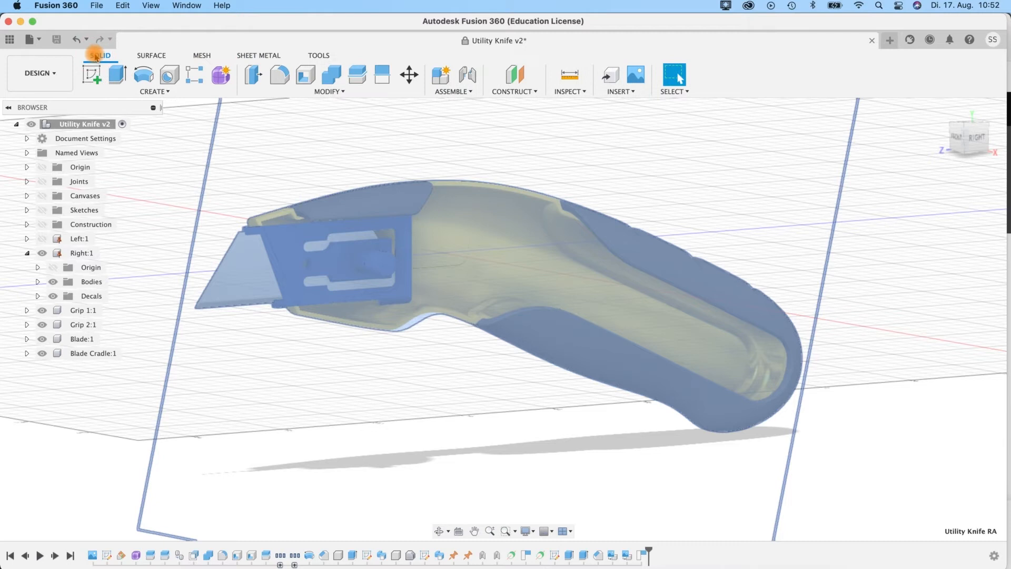
Switch to the Render workspace and show the Left:1 component of the utility knife.
click(53, 74)
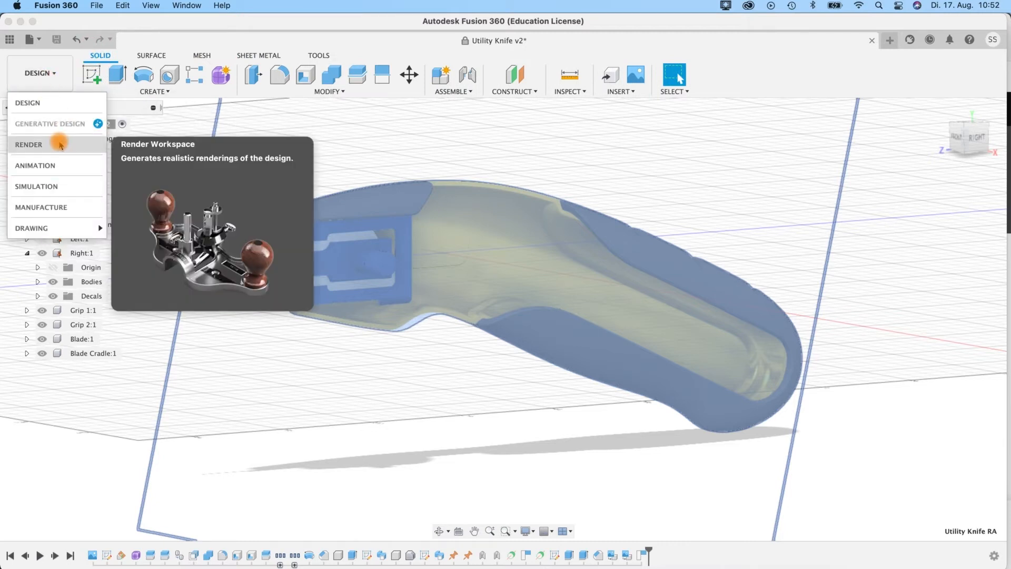
click(57, 143)
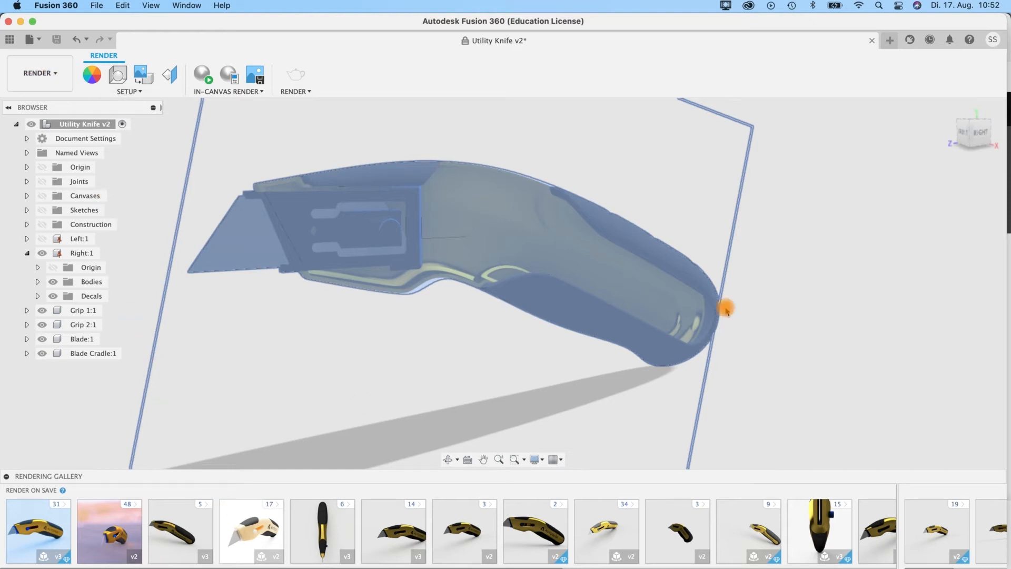
click(43, 238)
click(51, 254)
Open the first rendering in the gallery, browse through the following knife renderings, and collapse the preview window.
click(38, 529)
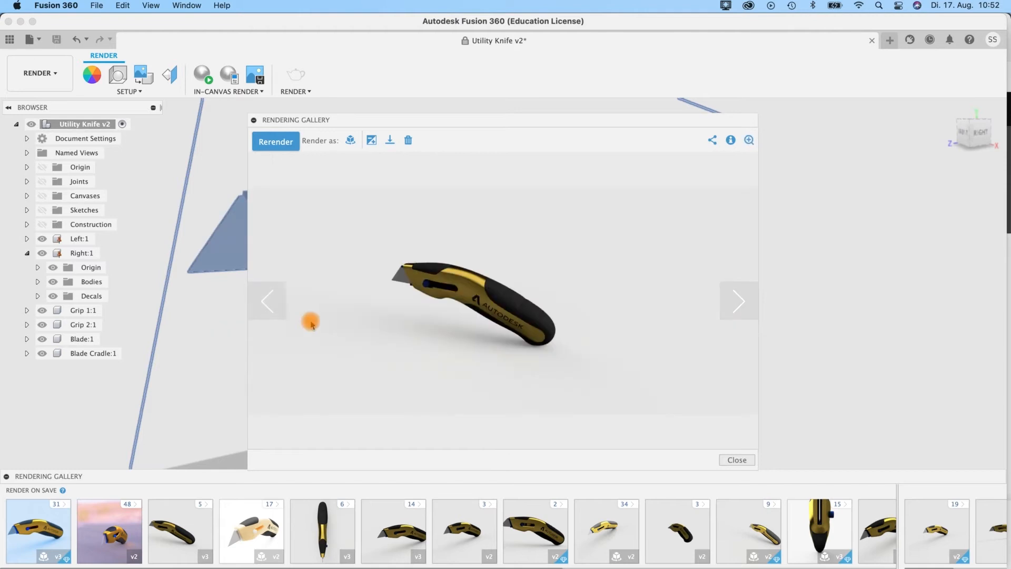
click(734, 303)
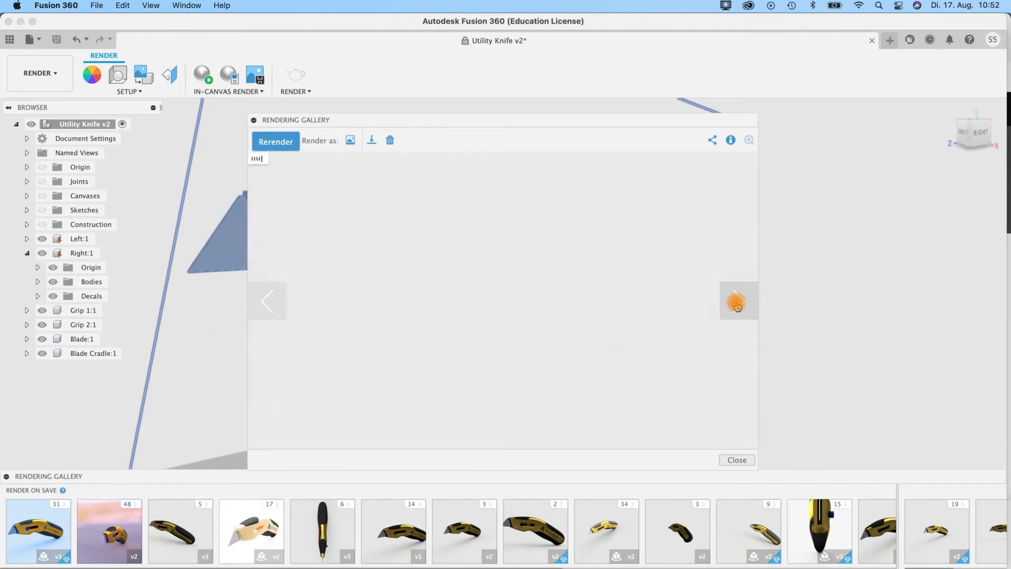
click(736, 302)
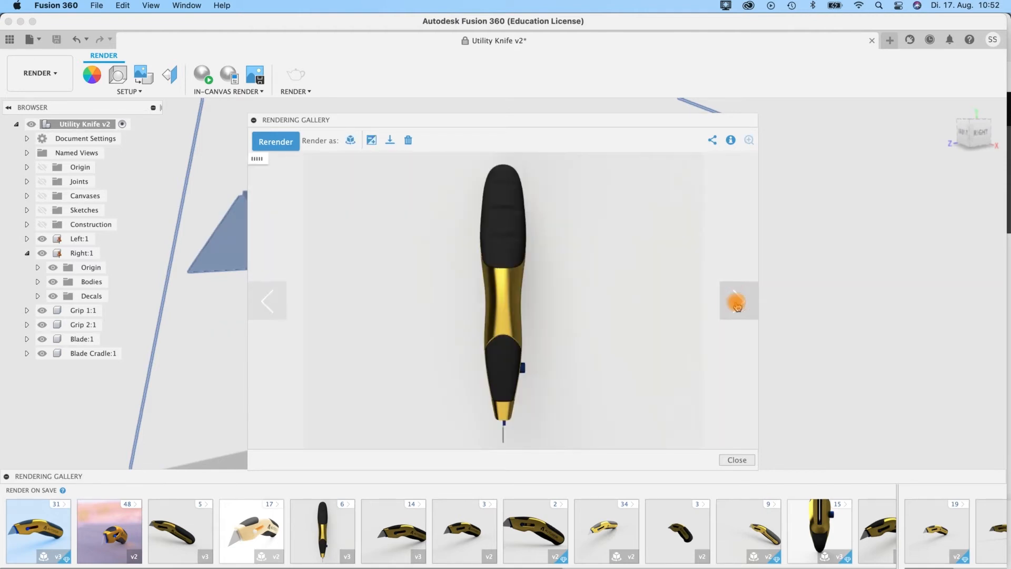
click(736, 302)
click(736, 303)
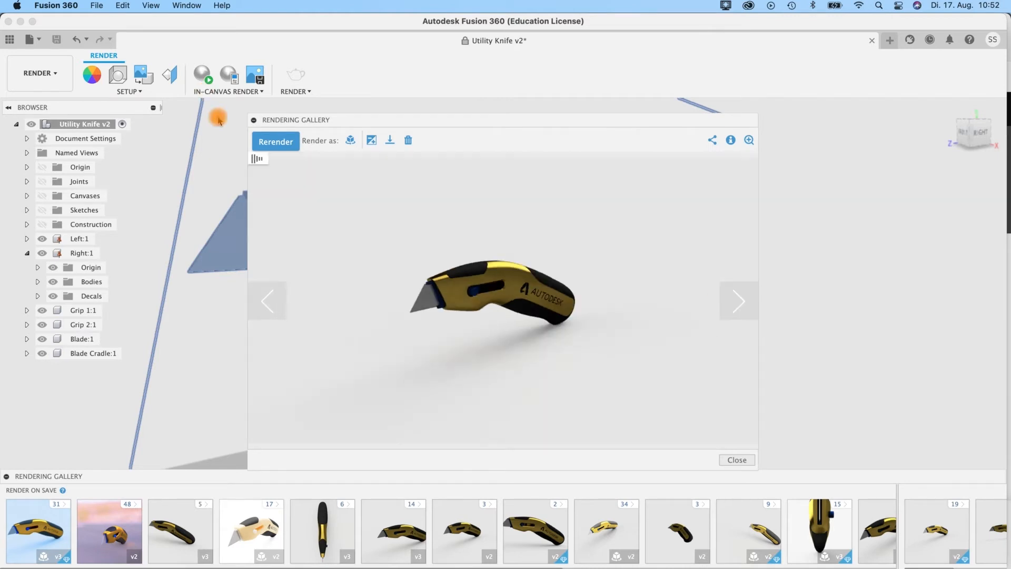
click(254, 120)
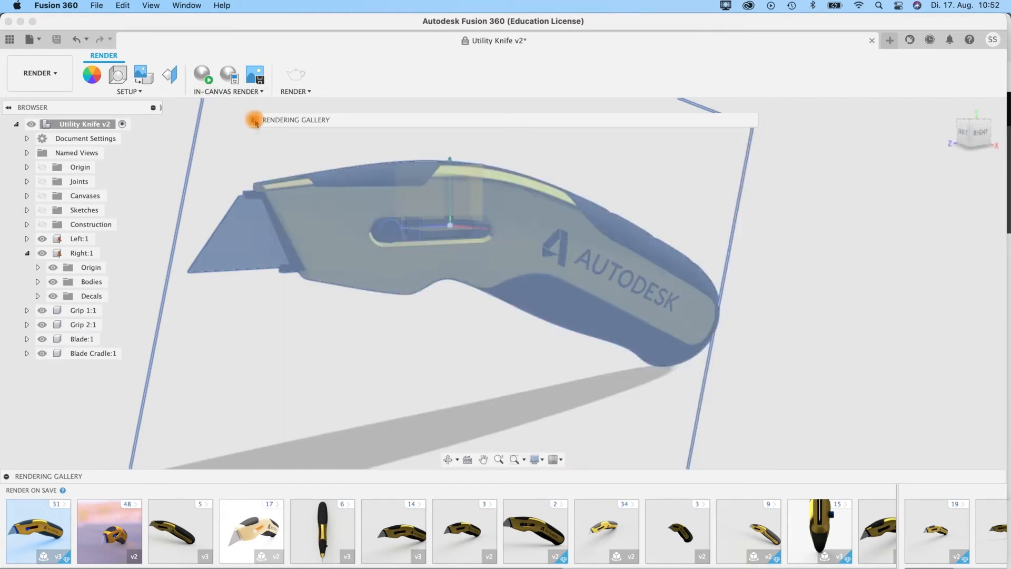
Switch to the Animation workspace.
click(42, 89)
click(45, 164)
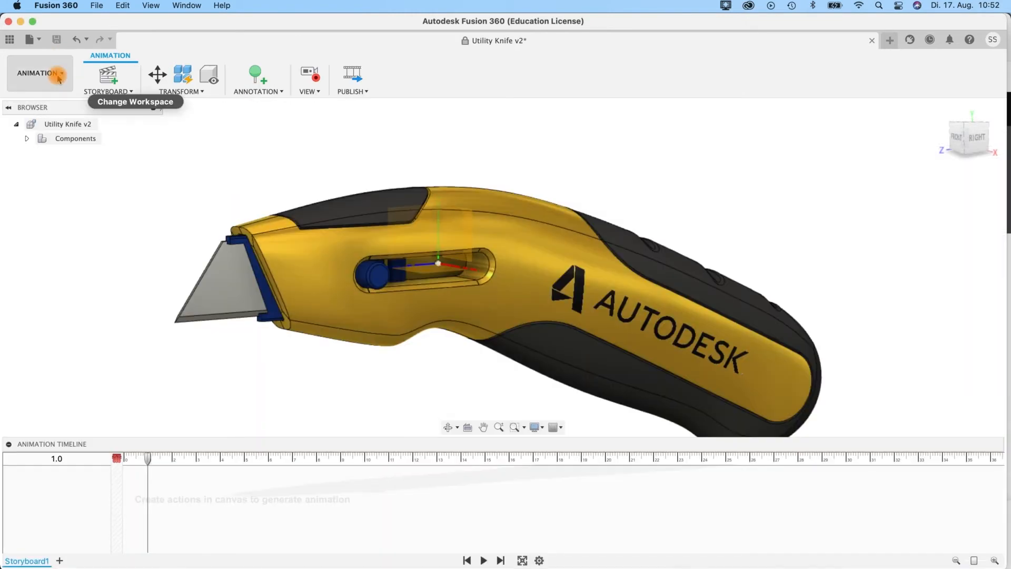
Examine the available workspaces and the Drawing options From Design and From Animation, and return to the Design workspace.
click(59, 77)
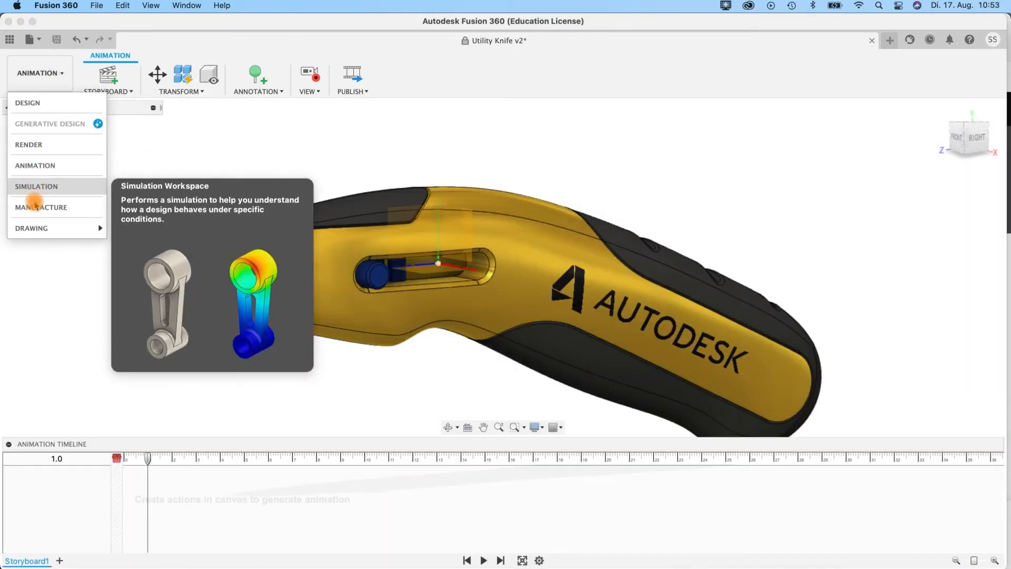
mouse_move(43, 230)
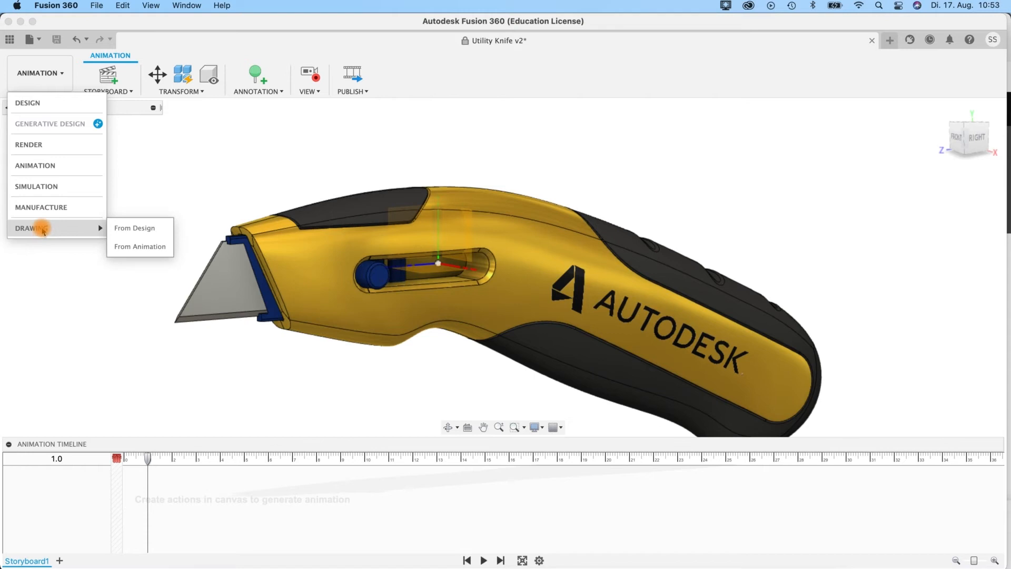
click(44, 230)
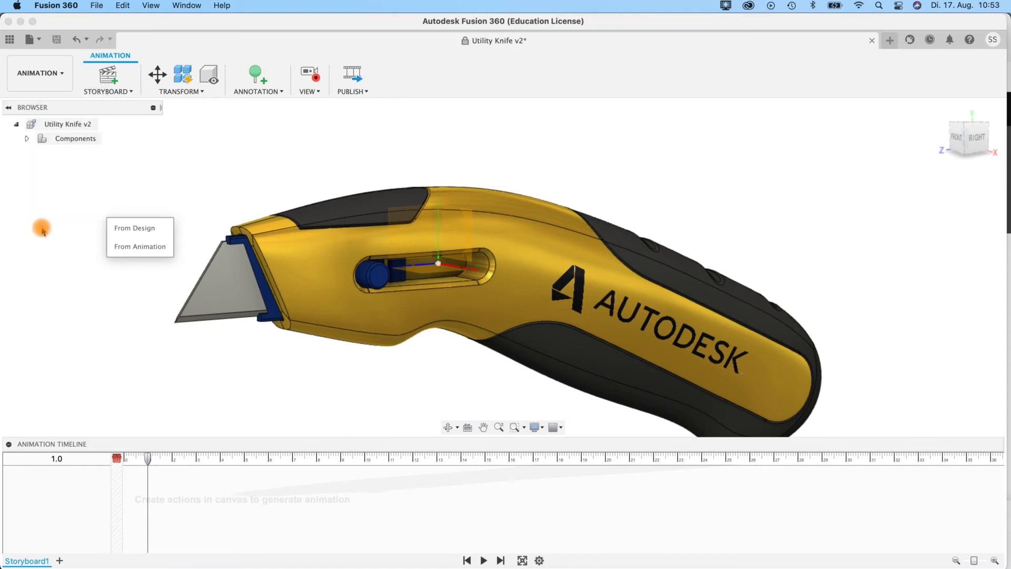
click(47, 83)
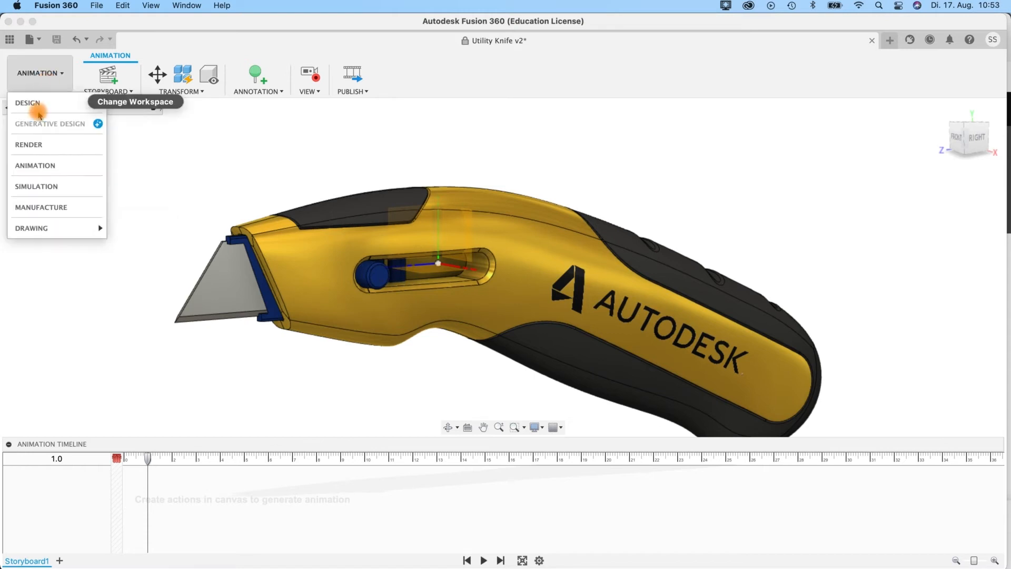
click(37, 230)
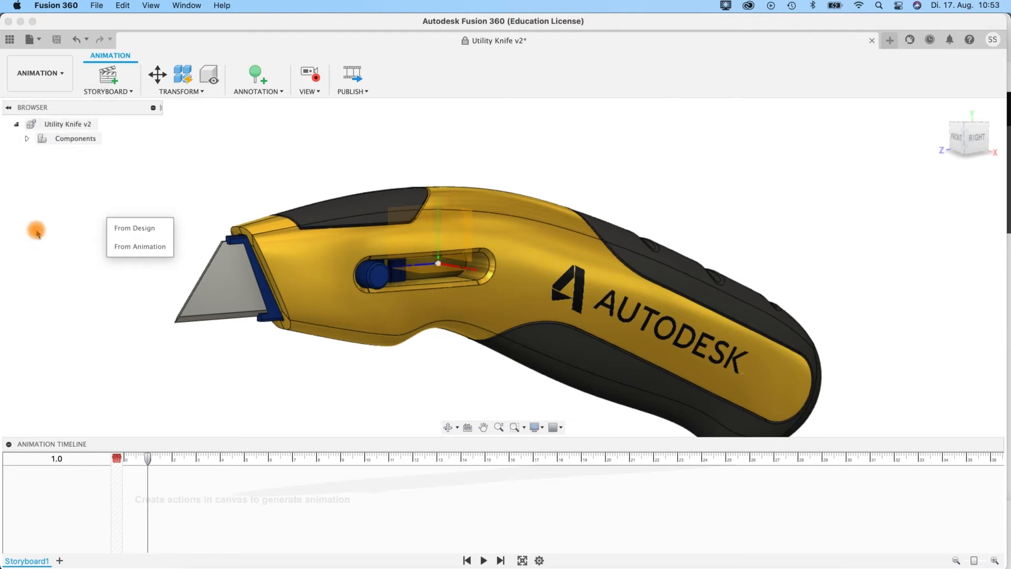
click(59, 72)
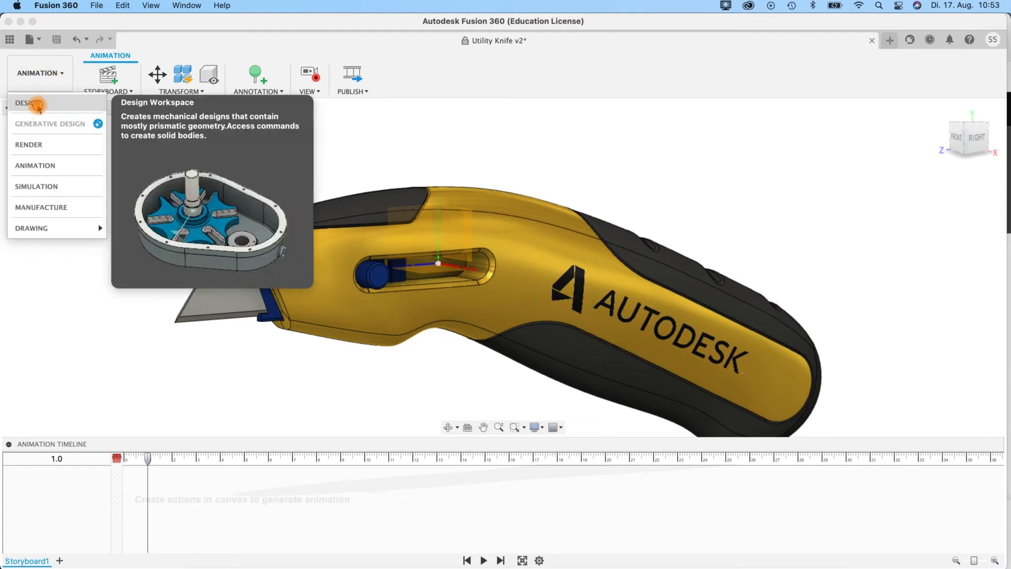
click(40, 103)
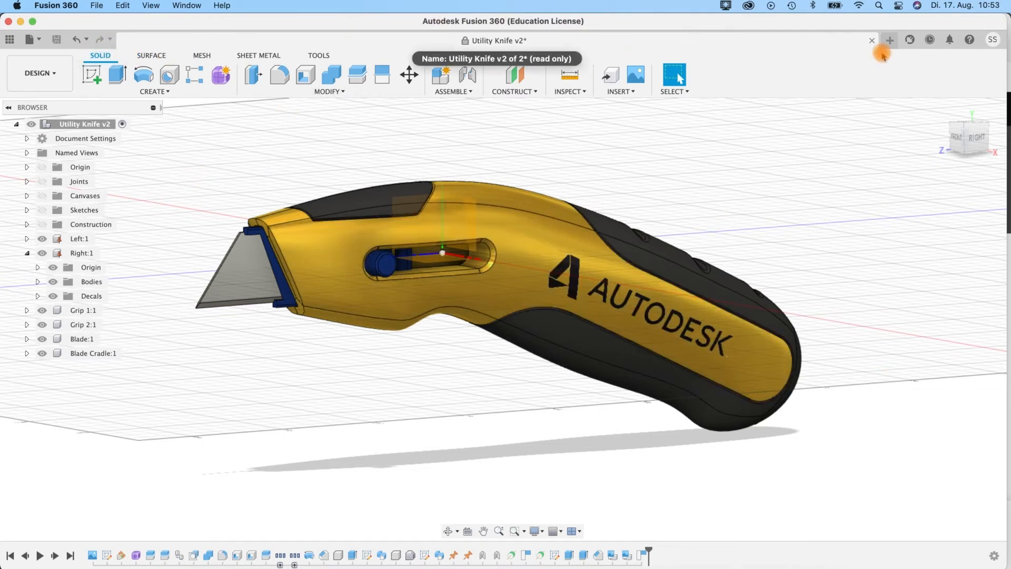
Open the Self-Paced Learning page from the help resources on learning and documentation.
click(967, 42)
mouse_move(889, 94)
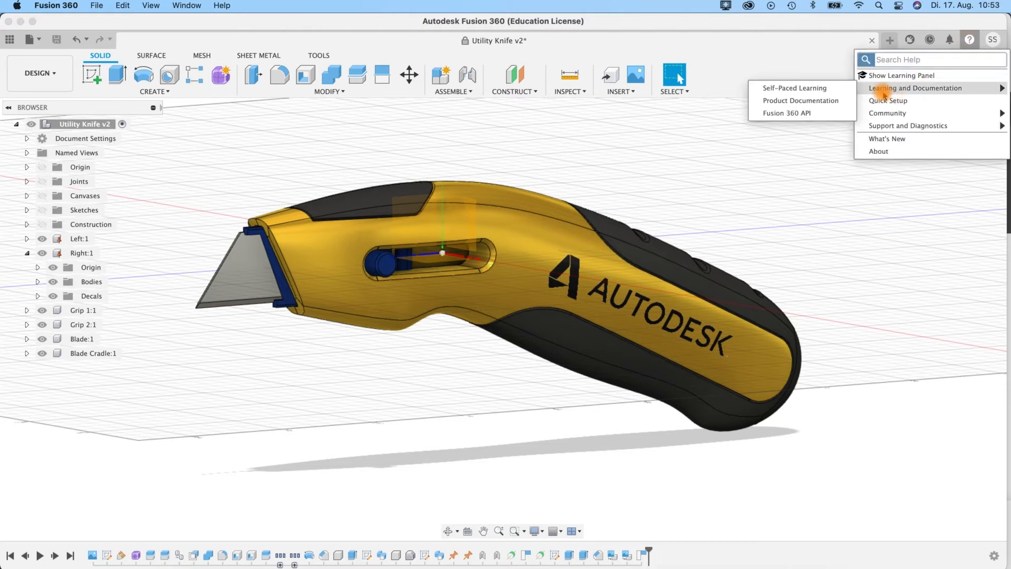
click(800, 88)
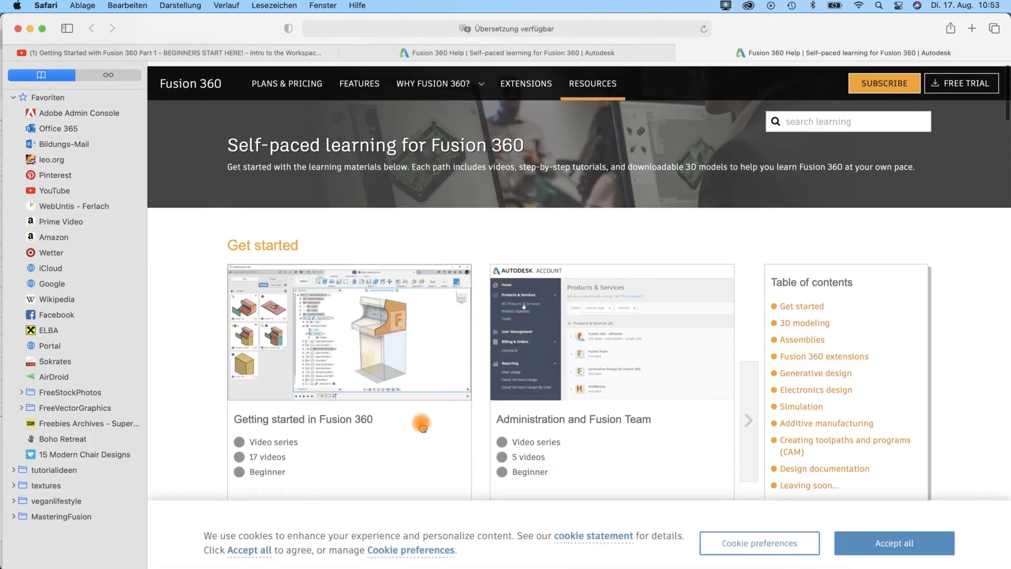
Look through the learning paths on the self-paced learning page, and minimize the browser window to return to Fusion 360.
scroll(421, 426, down, 10)
click(769, 173)
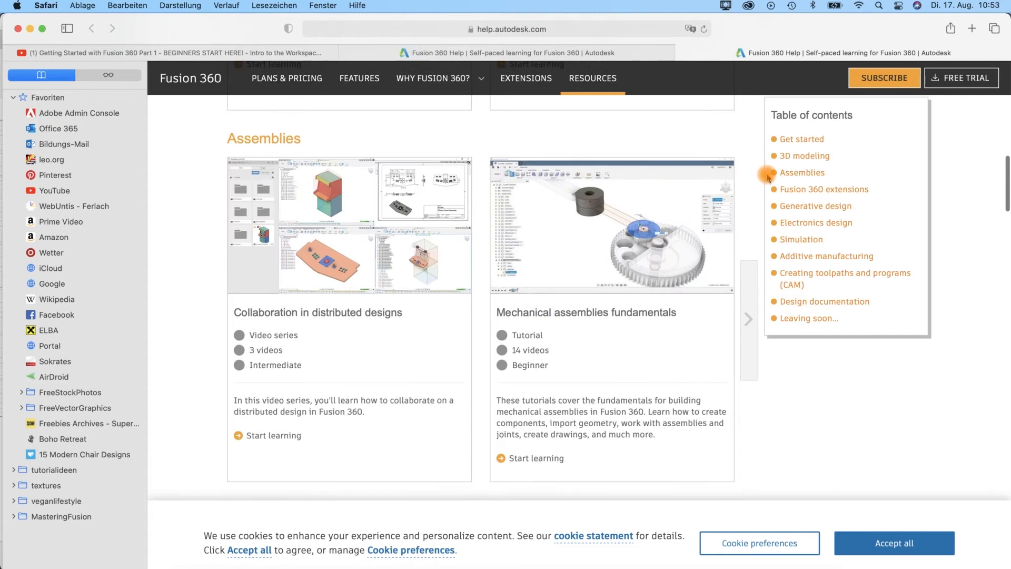
scroll(538, 276, down, 15)
scroll(538, 276, down, 20)
scroll(538, 277, up, 20)
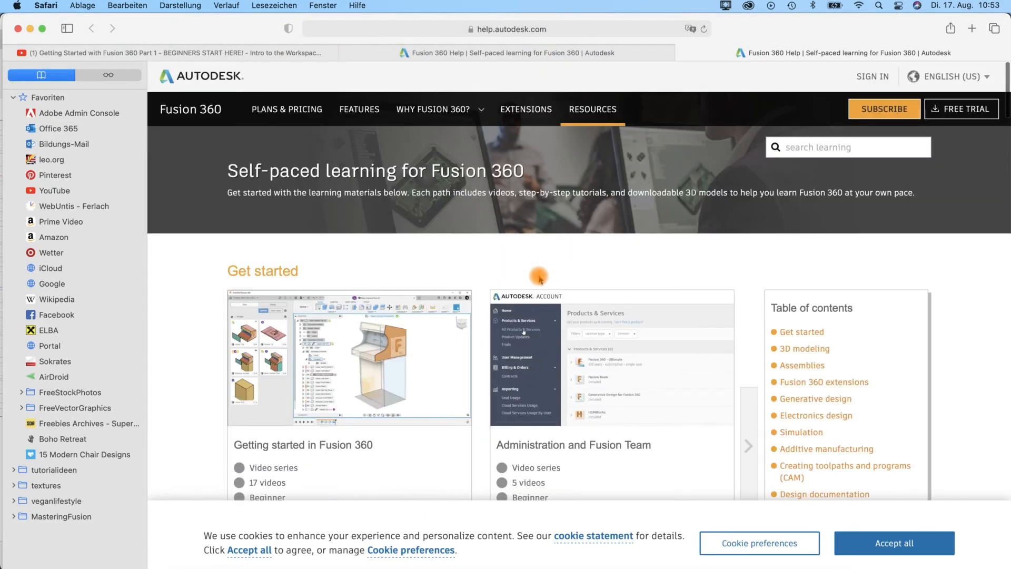
click(30, 29)
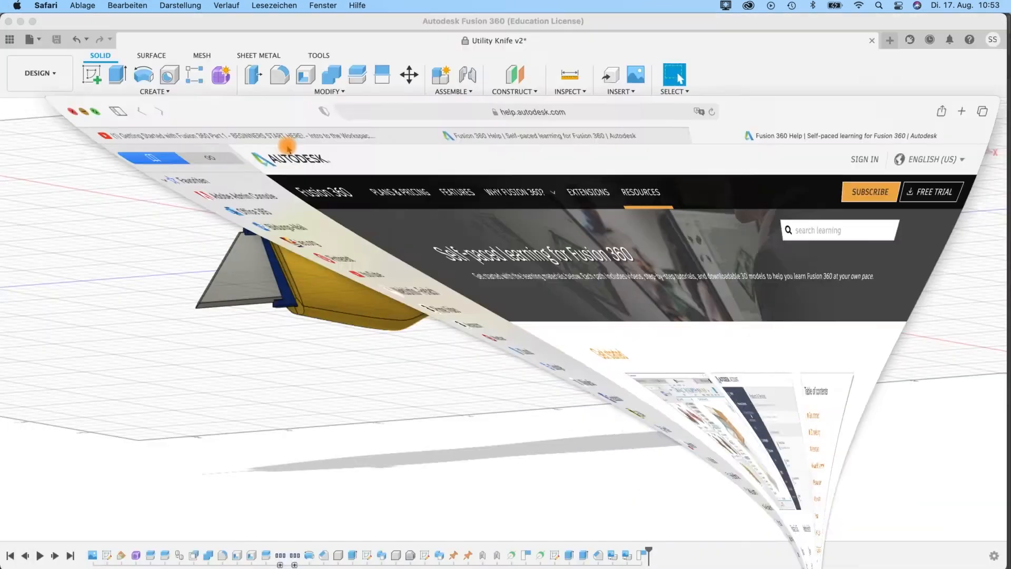
click(838, 71)
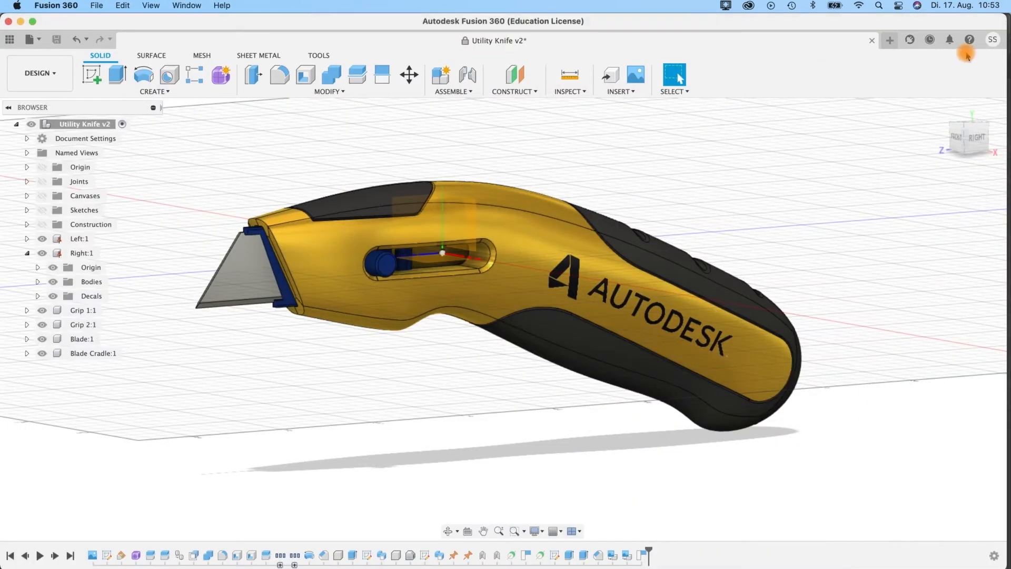
Open the program Preferences, review the available user languages, and select English | English.
click(992, 42)
click(967, 72)
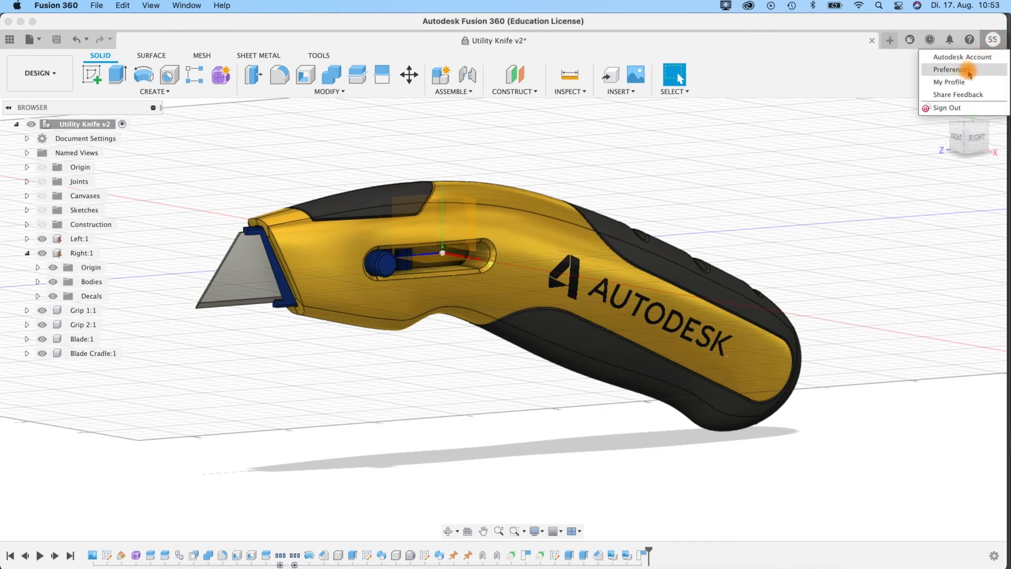
click(967, 71)
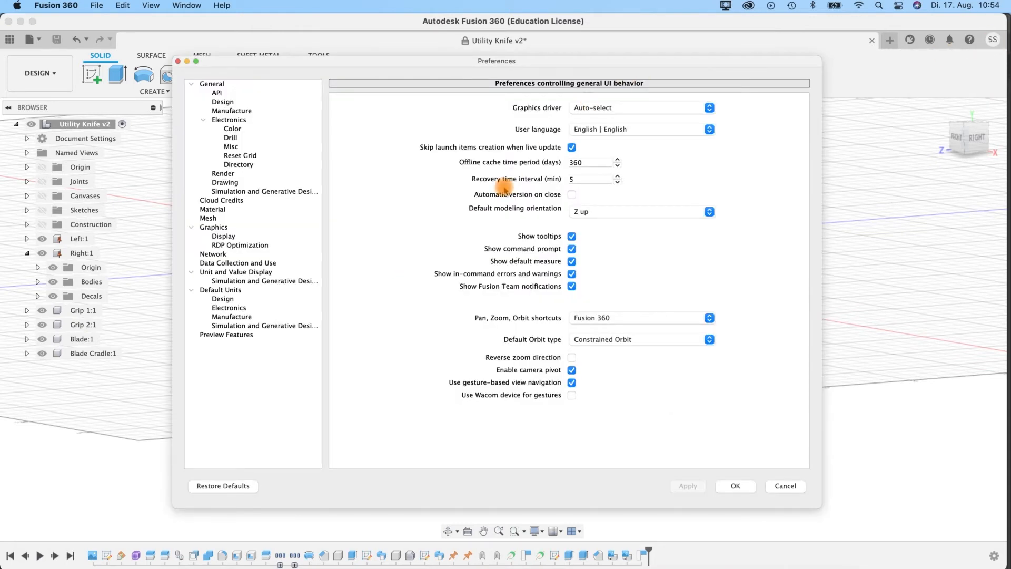
drag(379, 68, 407, 89)
click(653, 147)
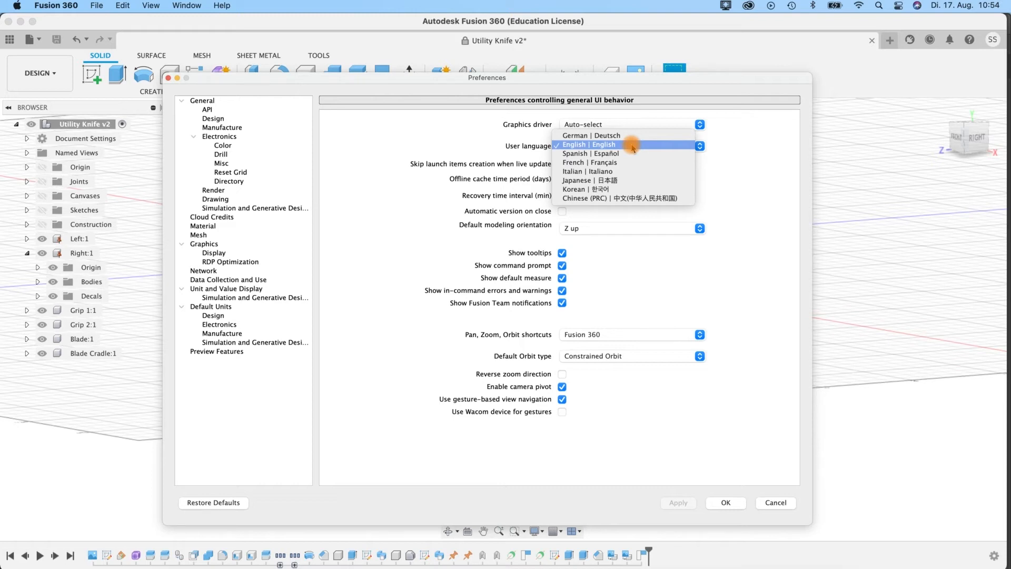
click(631, 145)
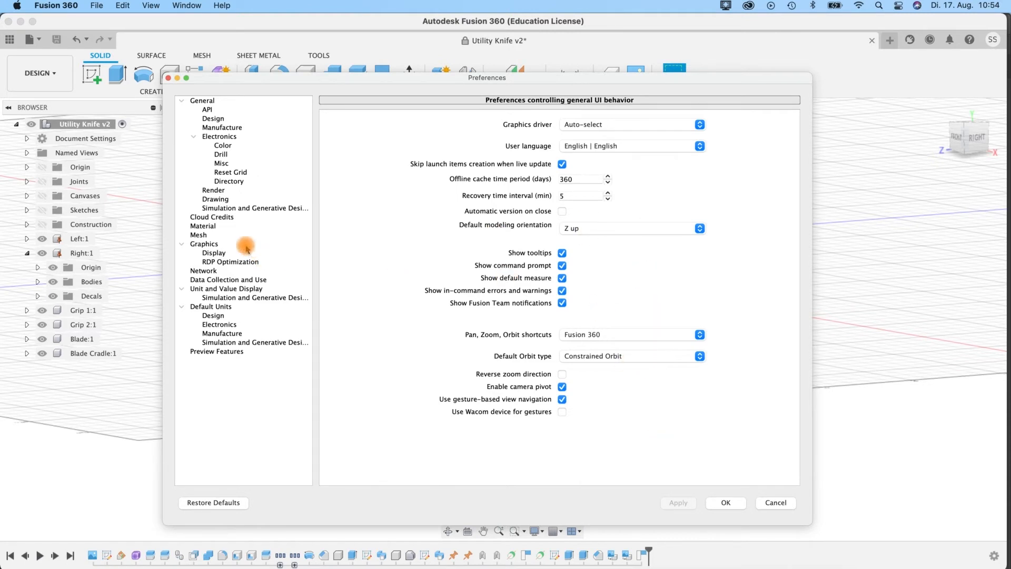
Examine the Unit and Value Display preferences and return to the General preferences.
click(232, 290)
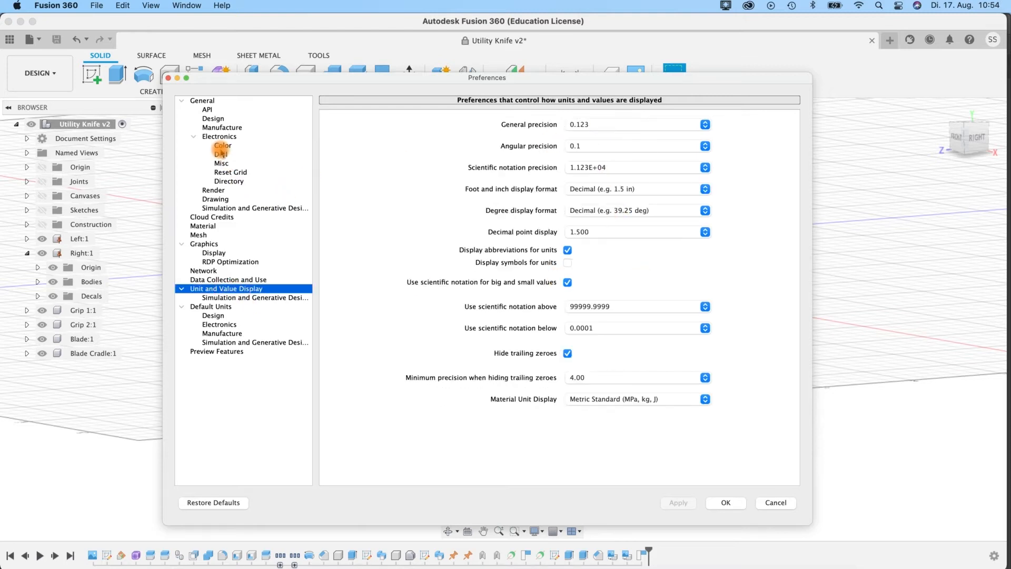
click(205, 102)
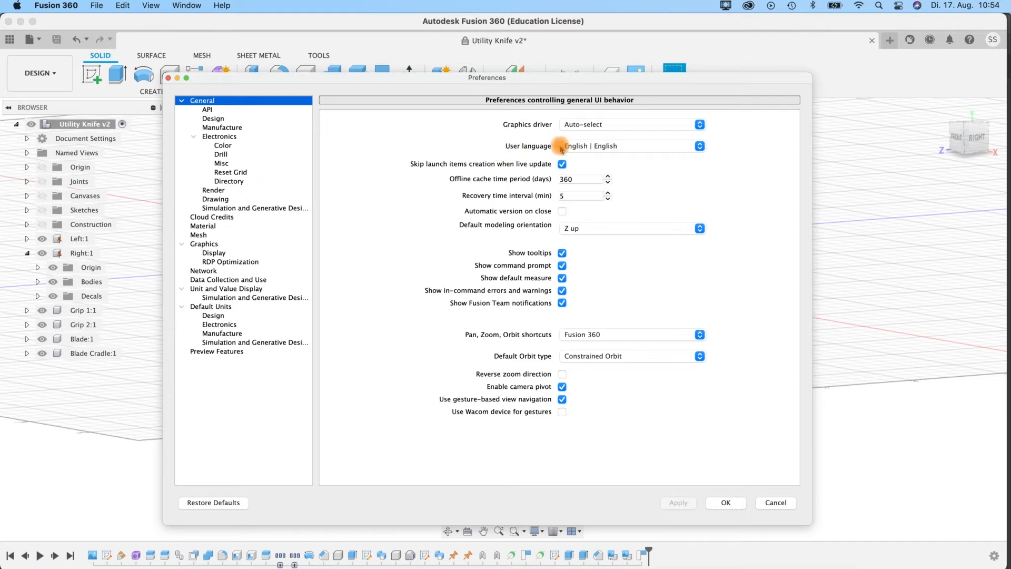
Cancel the Preferences and display the timeline's display options.
click(777, 502)
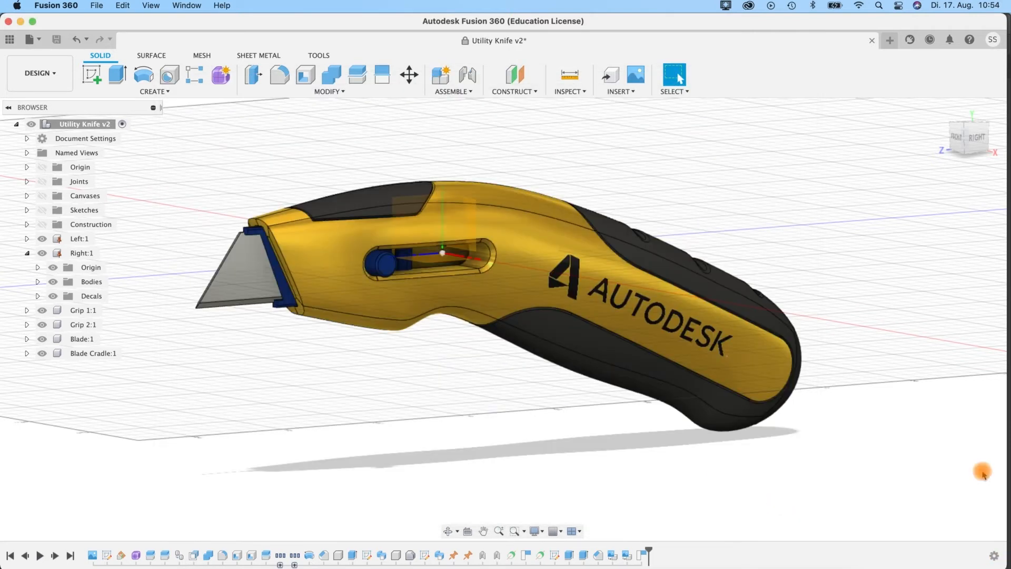
click(994, 558)
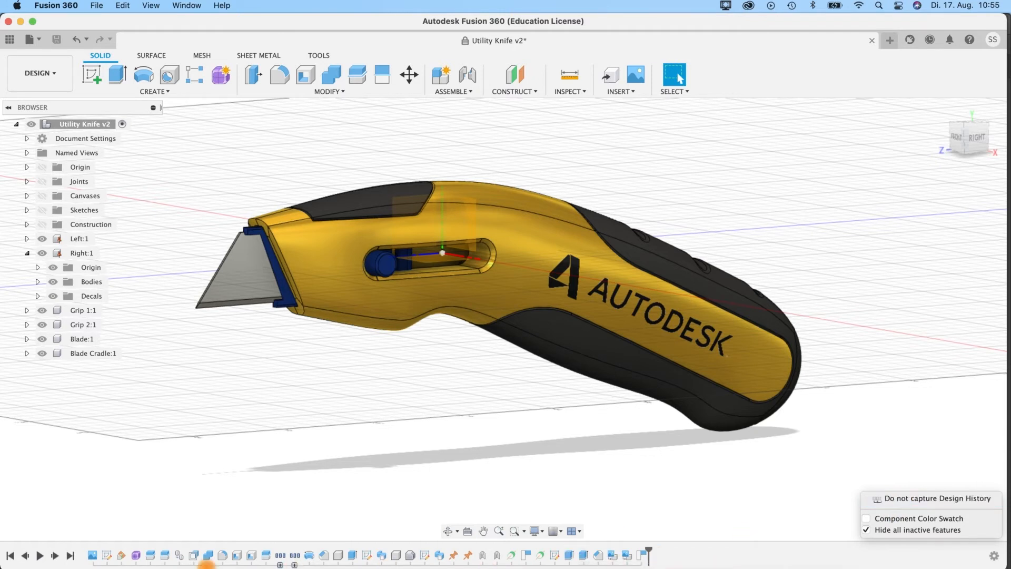
Roll the history marker back to just after the Blade's Sweep1, inspect that sweep's feature settings, and cancel the edit.
click(645, 549)
mouse_move(648, 549)
mouse_down()
mouse_move(385, 552)
mouse_move(392, 555)
mouse_up()
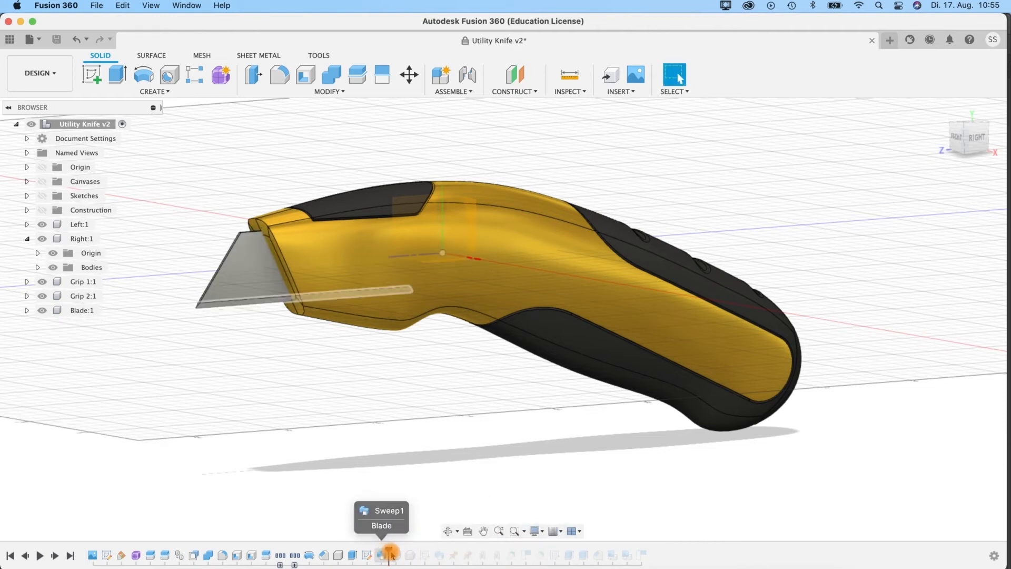
right_click(381, 554)
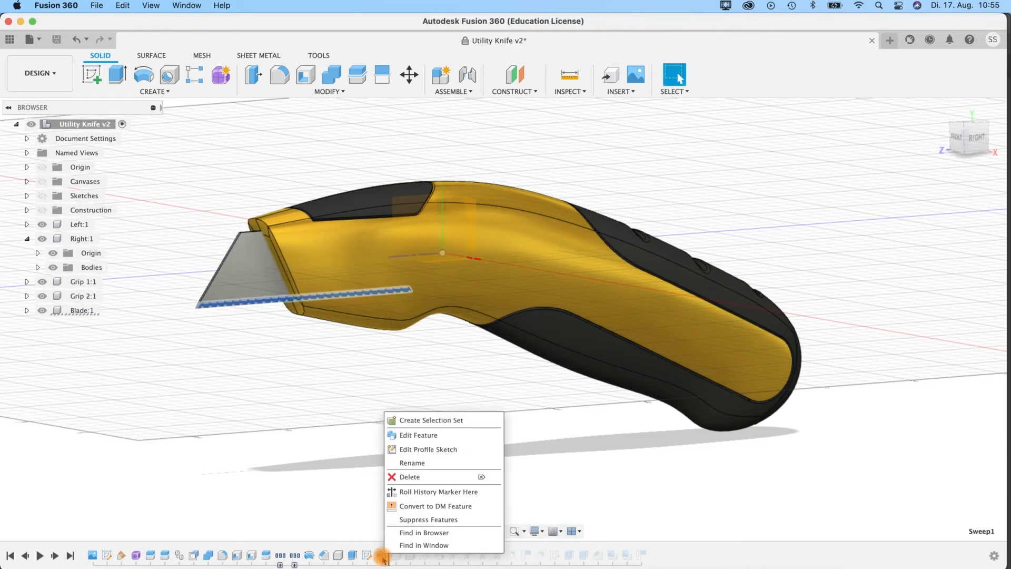
click(416, 435)
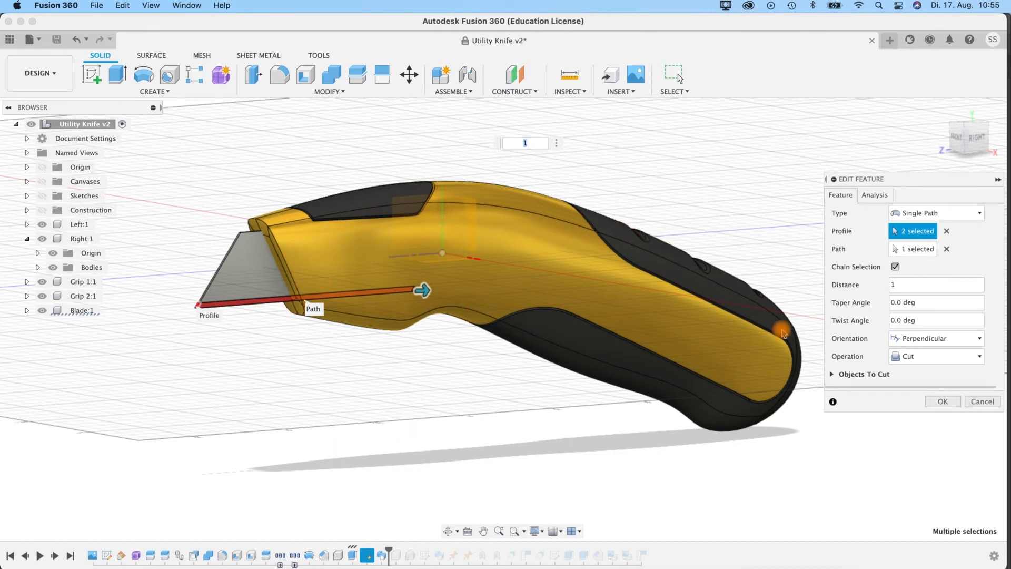
click(976, 402)
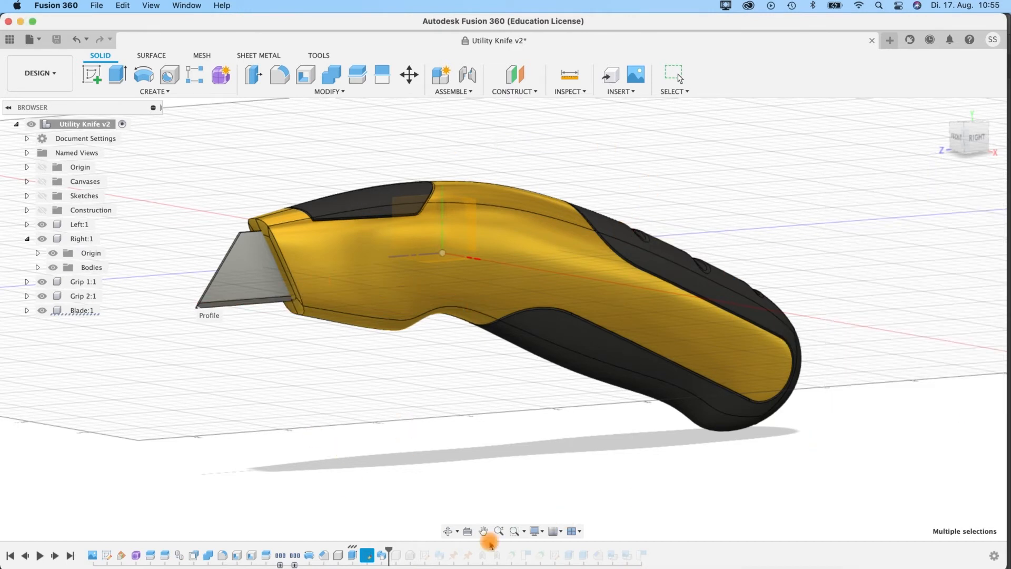
Roll the history marker back to Form1, open the form for editing, and inspect the knife body's freeform shape.
drag(335, 554, 136, 557)
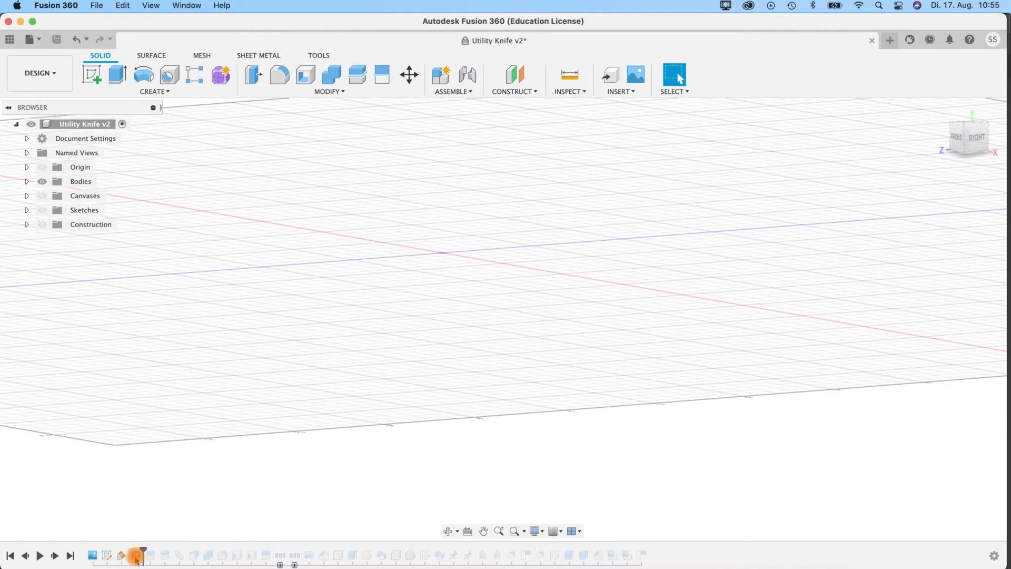
right_click(136, 557)
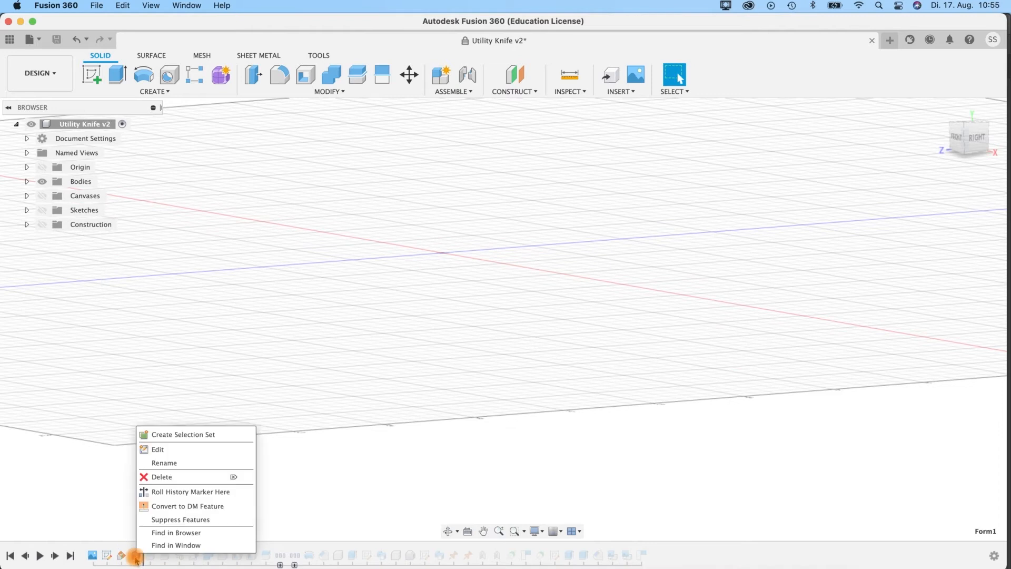
click(152, 449)
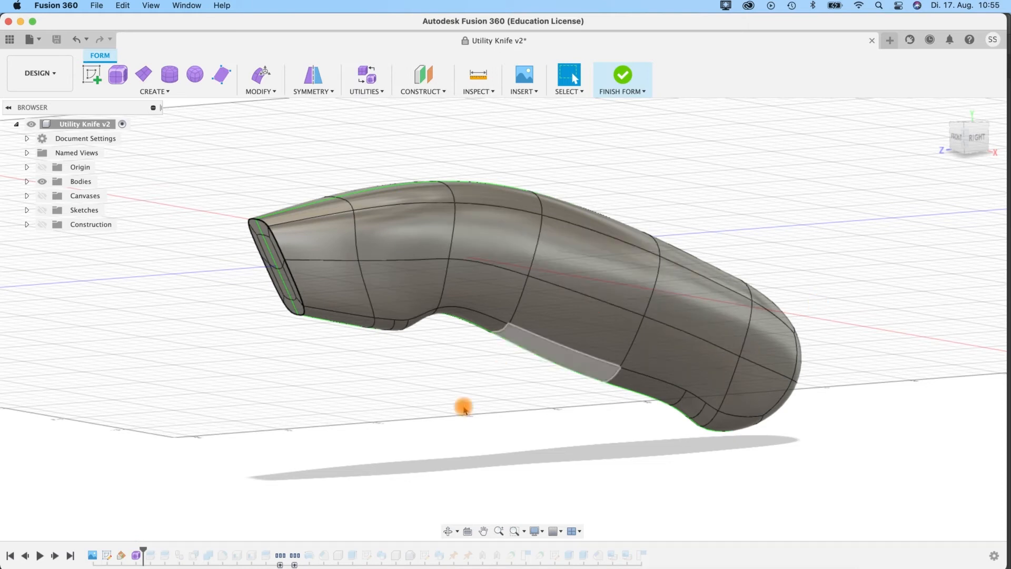
shift+middle_drag(413, 377, 491, 207)
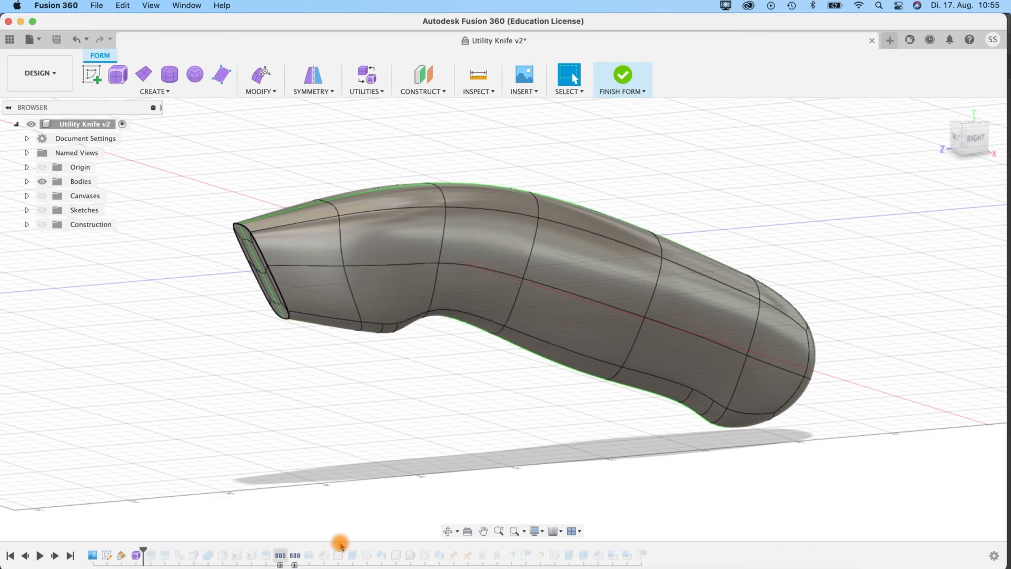
drag(522, 556, 143, 551)
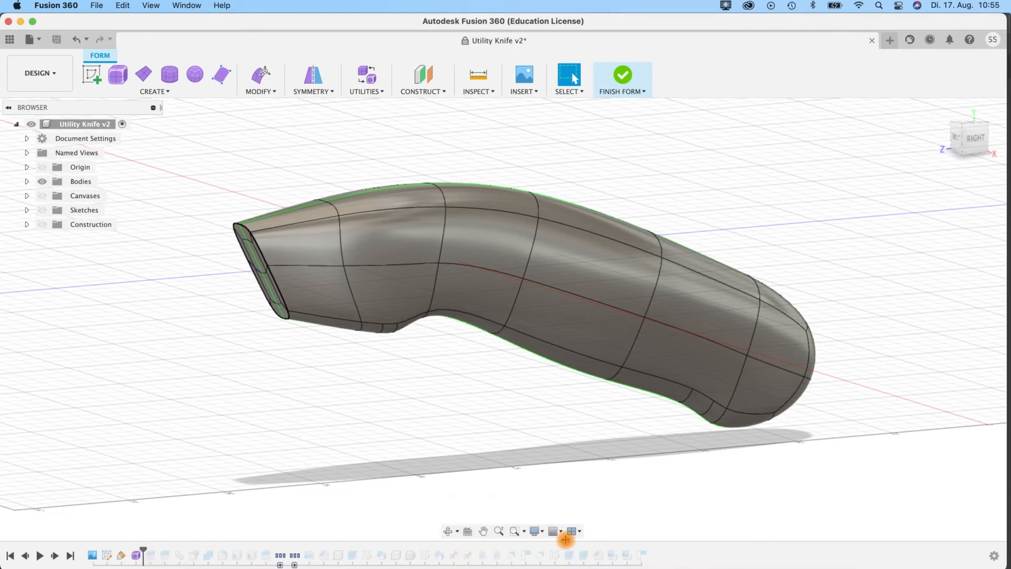
Finish the form, roll the history marker forward to the end of the timeline, and collapse the Right:1 component.
click(622, 75)
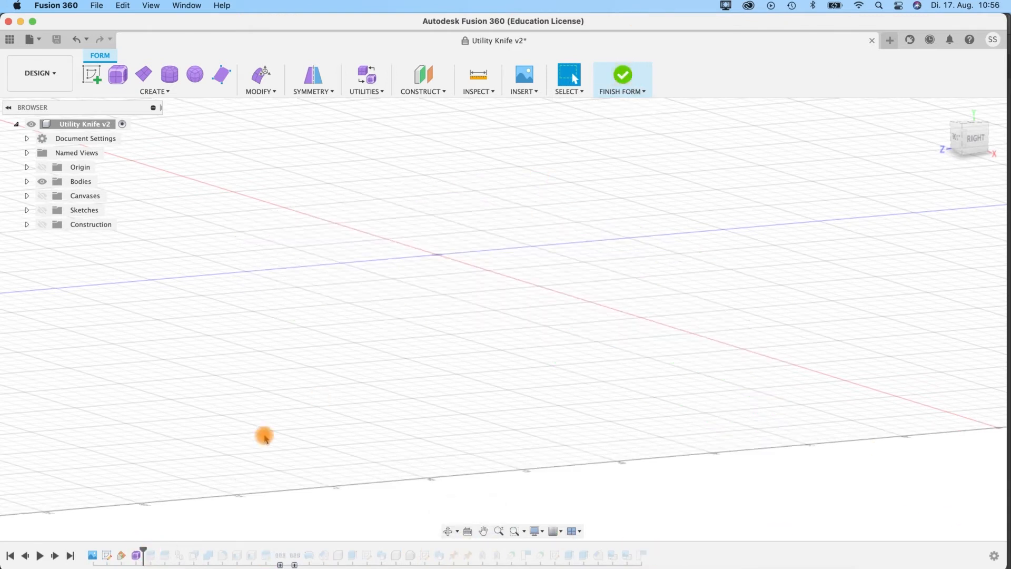
mouse_move(143, 550)
mouse_down()
mouse_move(399, 533)
mouse_move(675, 538)
mouse_up()
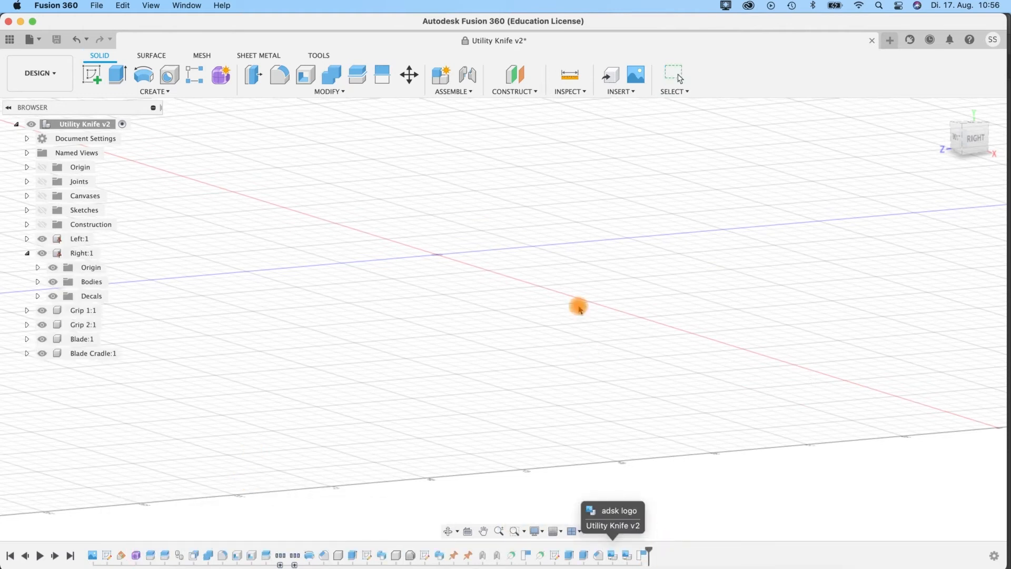
click(26, 254)
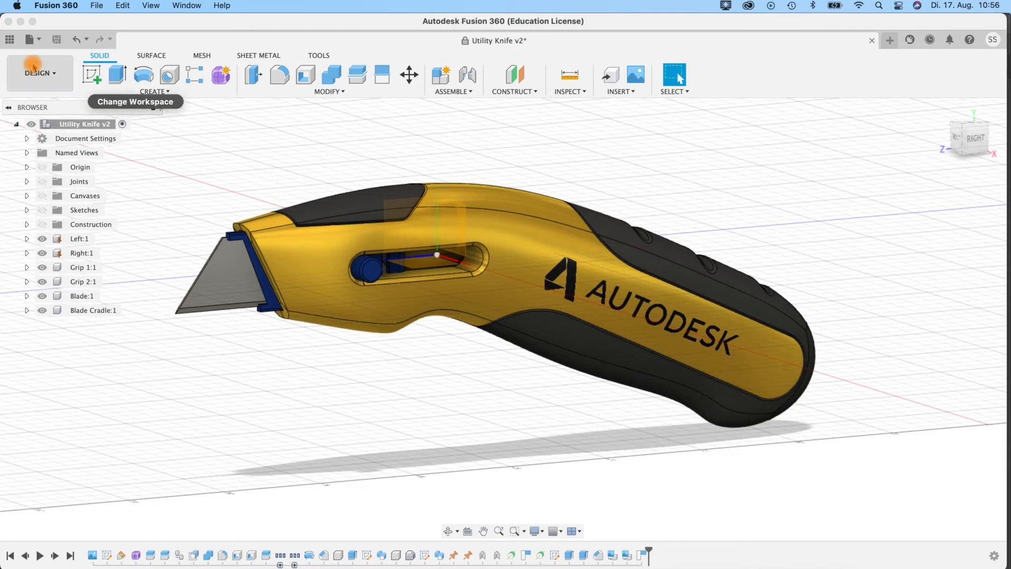
Show the stored project data, view the team memberships, and hide the project data again.
click(10, 43)
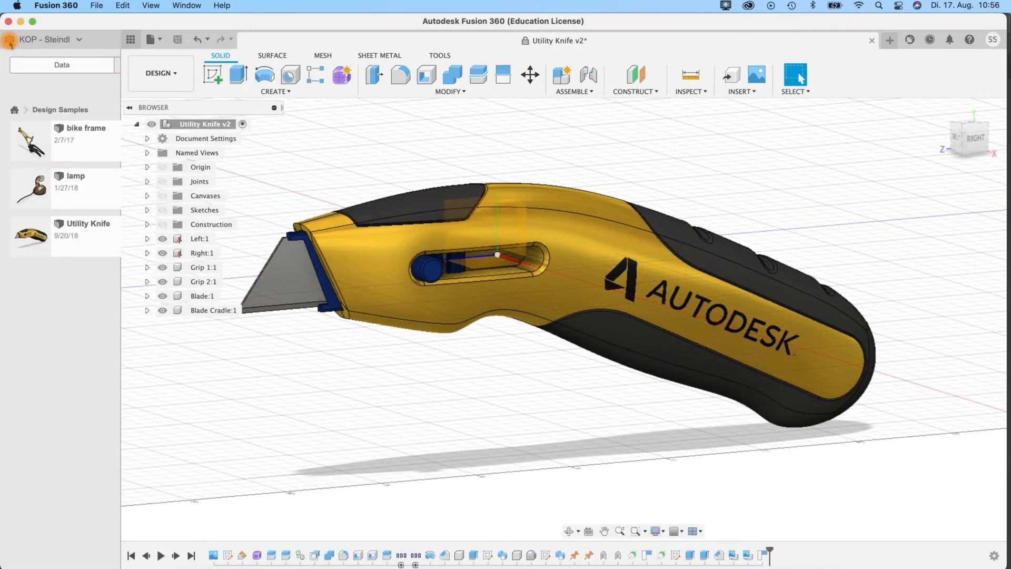
click(10, 41)
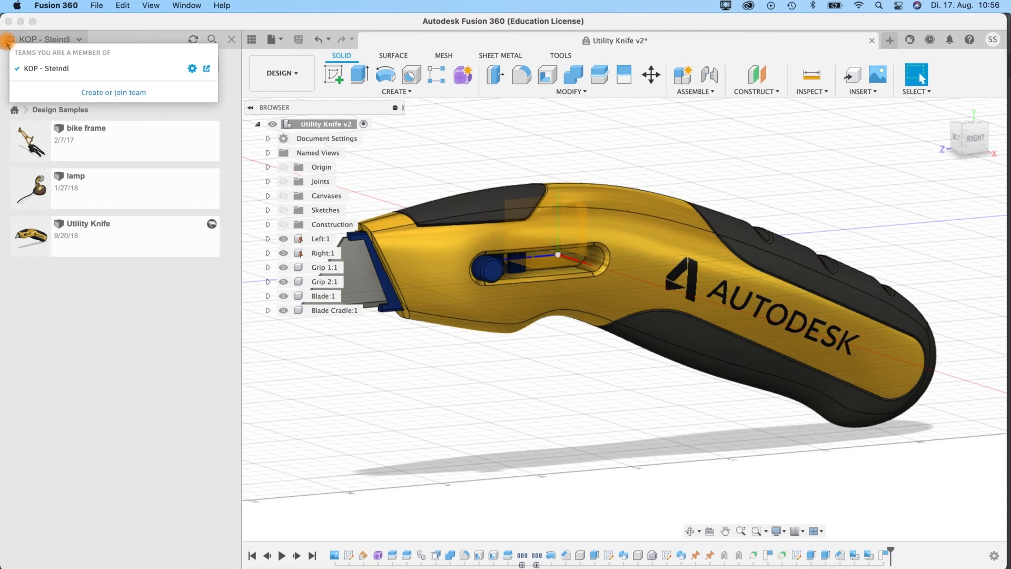
click(233, 38)
Create a new empty design.
click(36, 41)
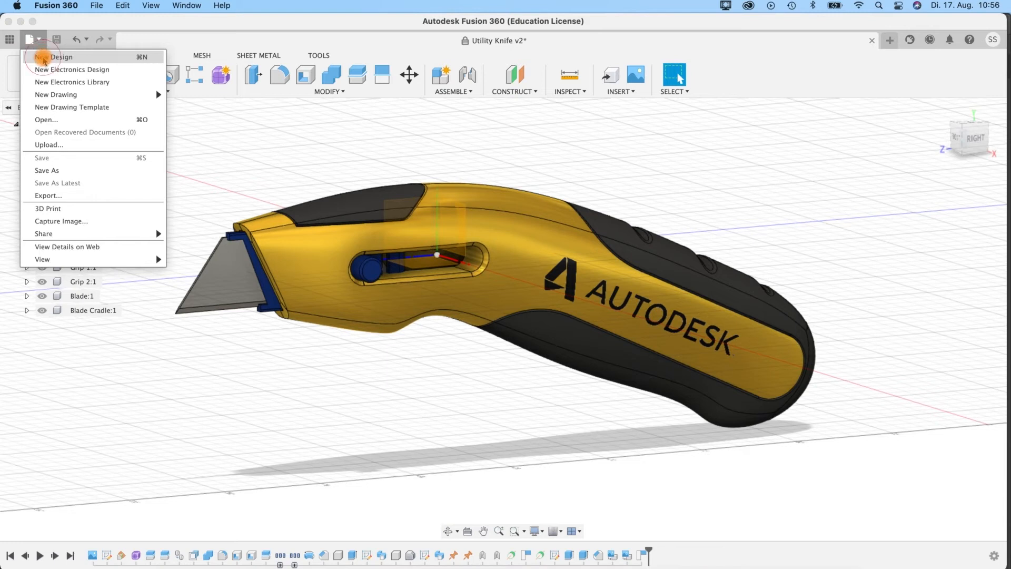
click(44, 57)
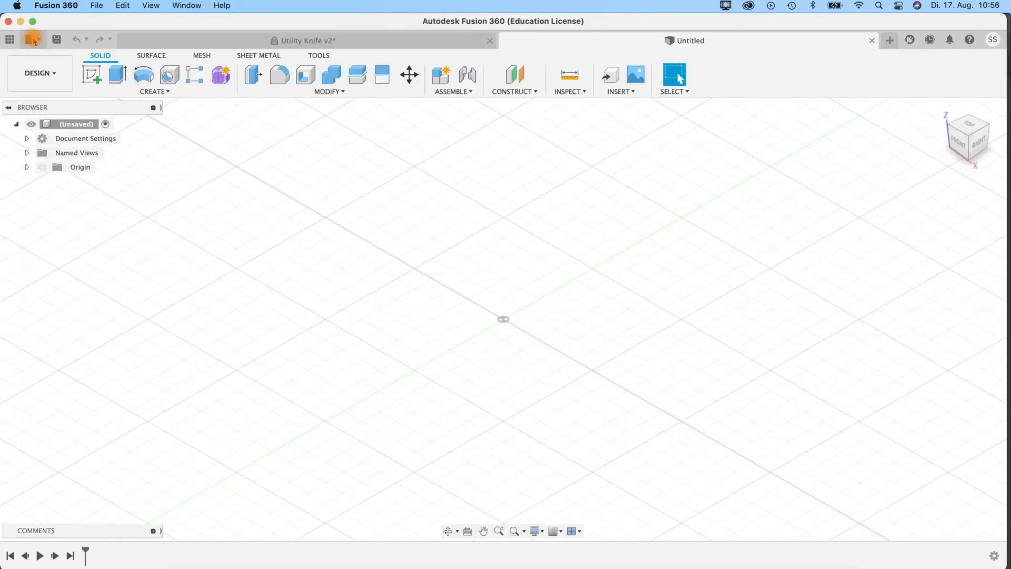
Start saving the new design, review the available project locations including Learning Fusion, Default Project and Tutorial Projects, and cancel the save.
click(33, 40)
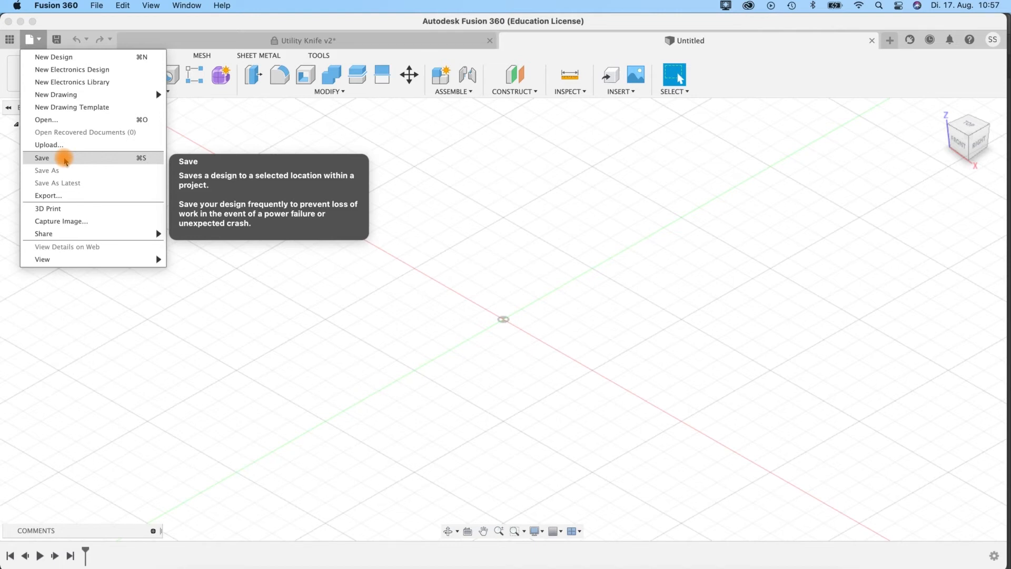
click(62, 158)
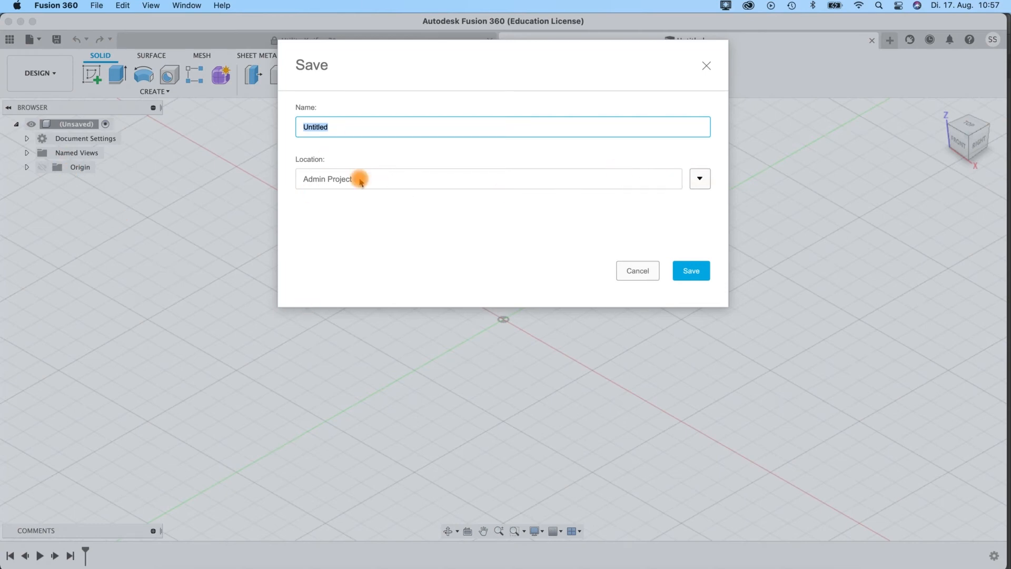
click(699, 178)
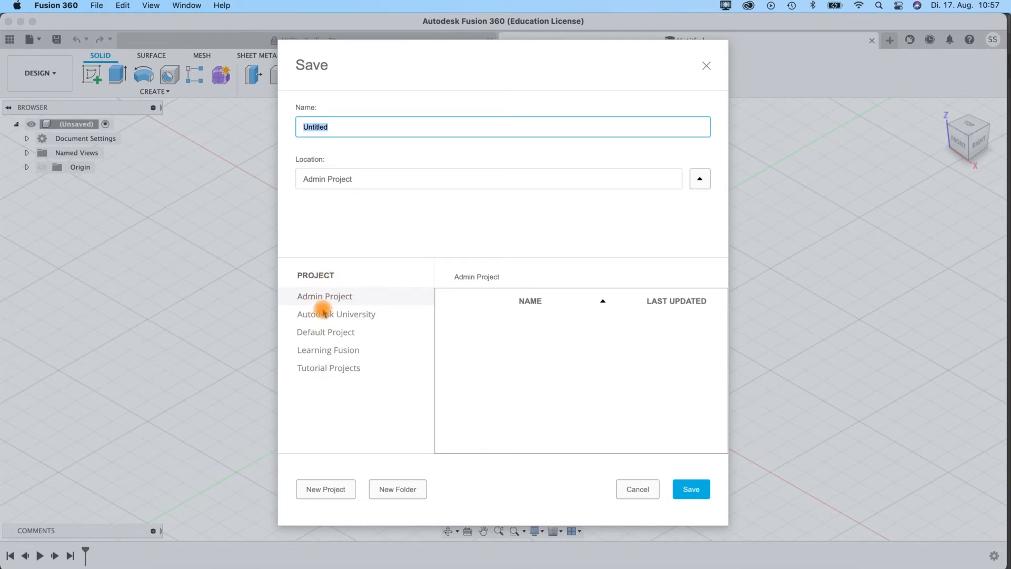
click(317, 368)
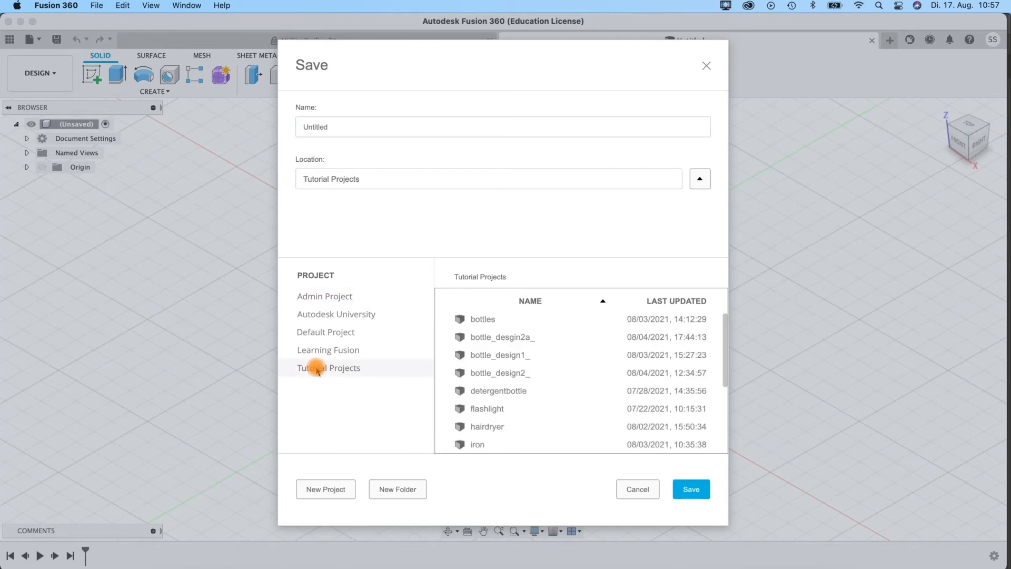
click(318, 351)
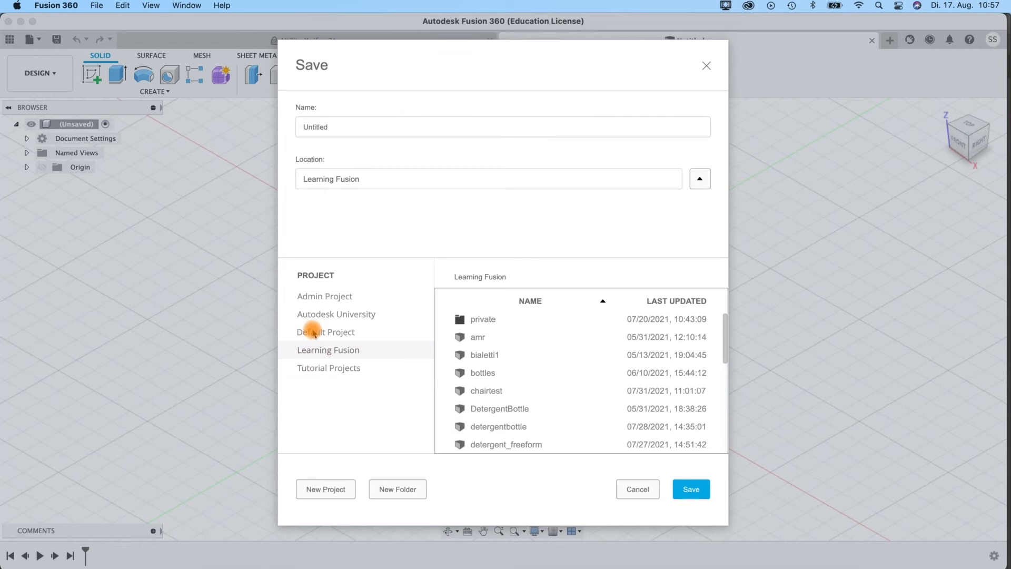
click(312, 333)
click(323, 367)
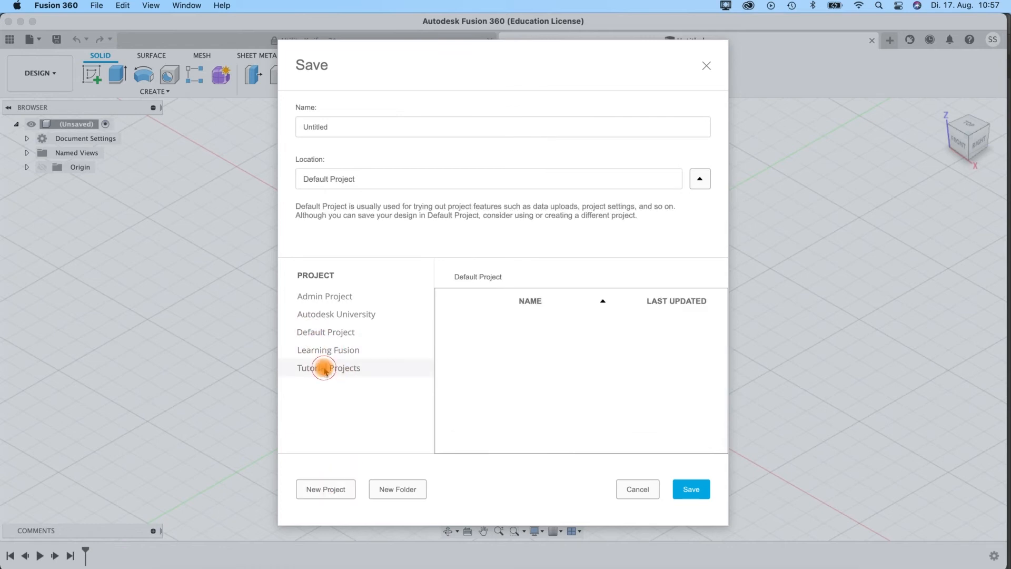
click(321, 348)
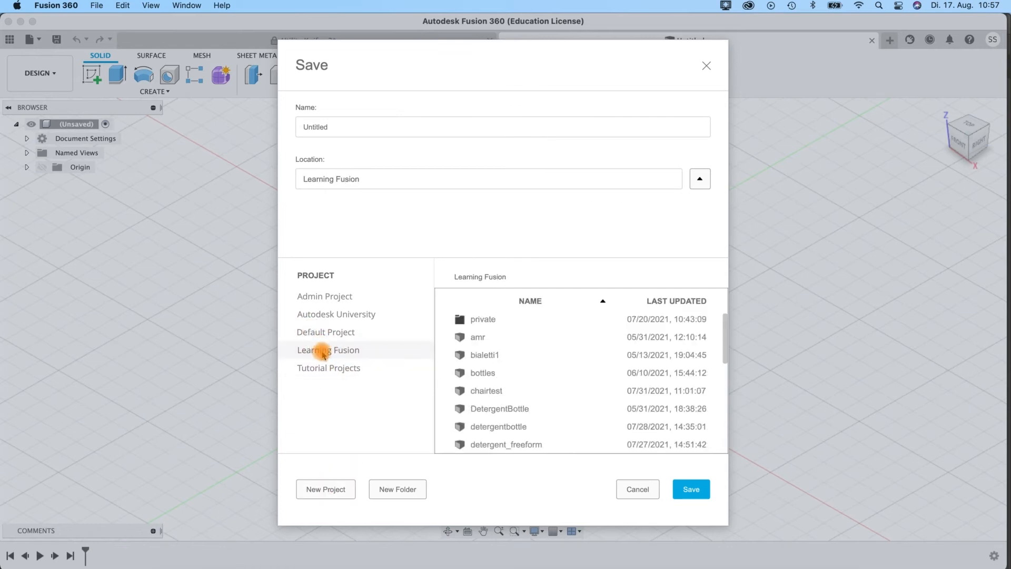
click(329, 372)
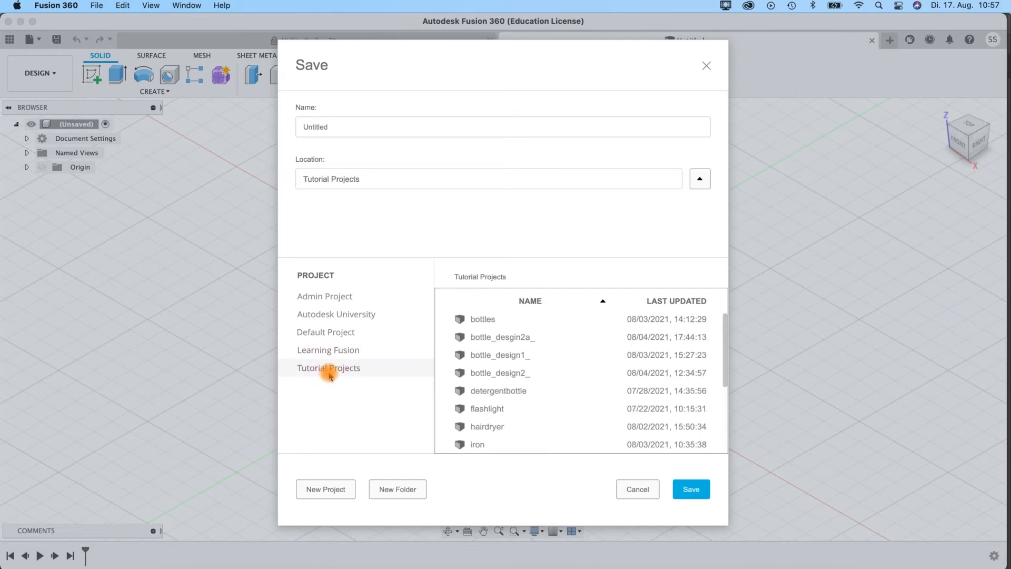
double_click(333, 126)
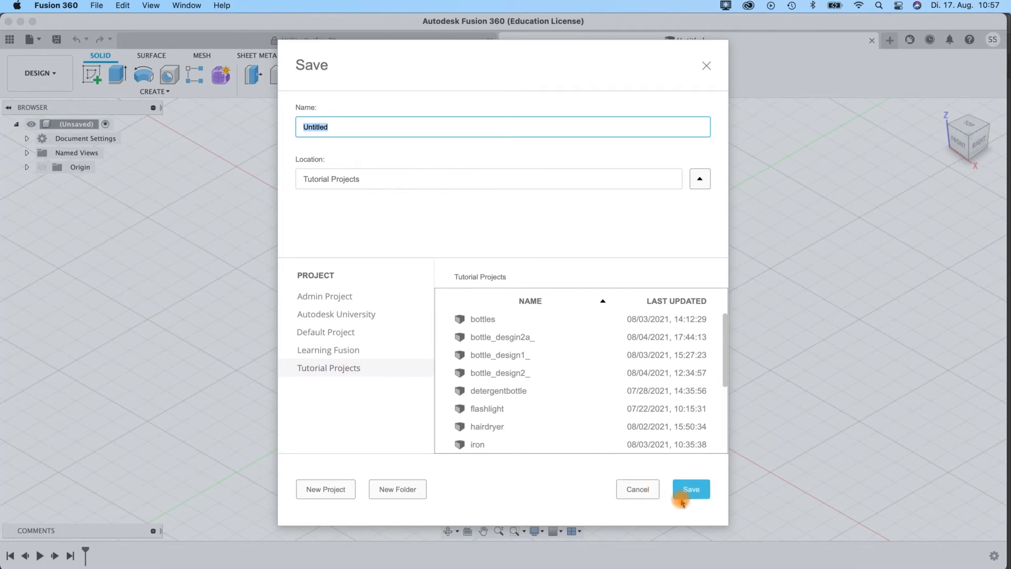
click(629, 489)
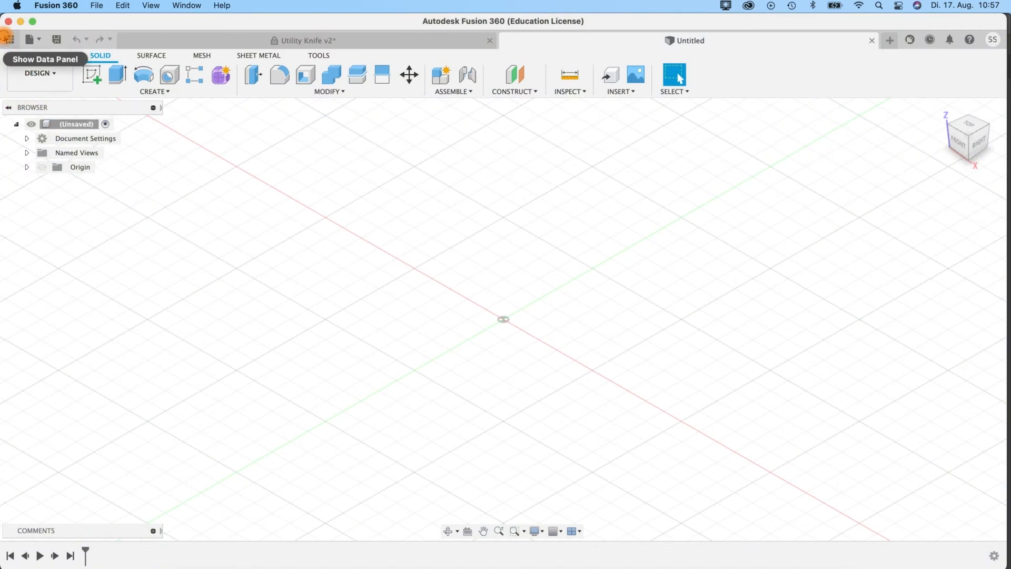
Open the lemonsqueezer design from the Tutorial Projects project and hide the project data.
click(8, 39)
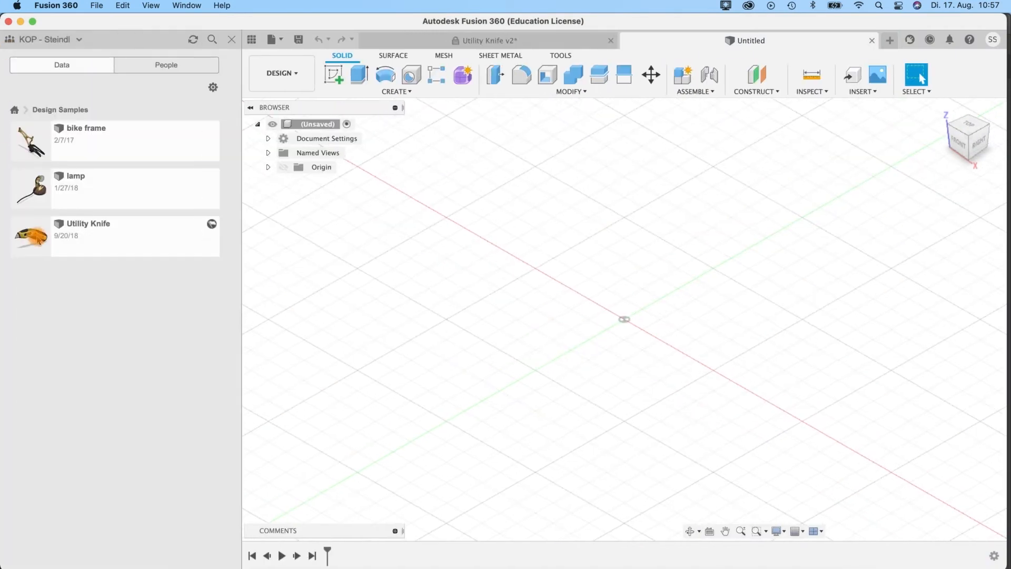
click(16, 110)
scroll(40, 176, up, 8)
click(36, 343)
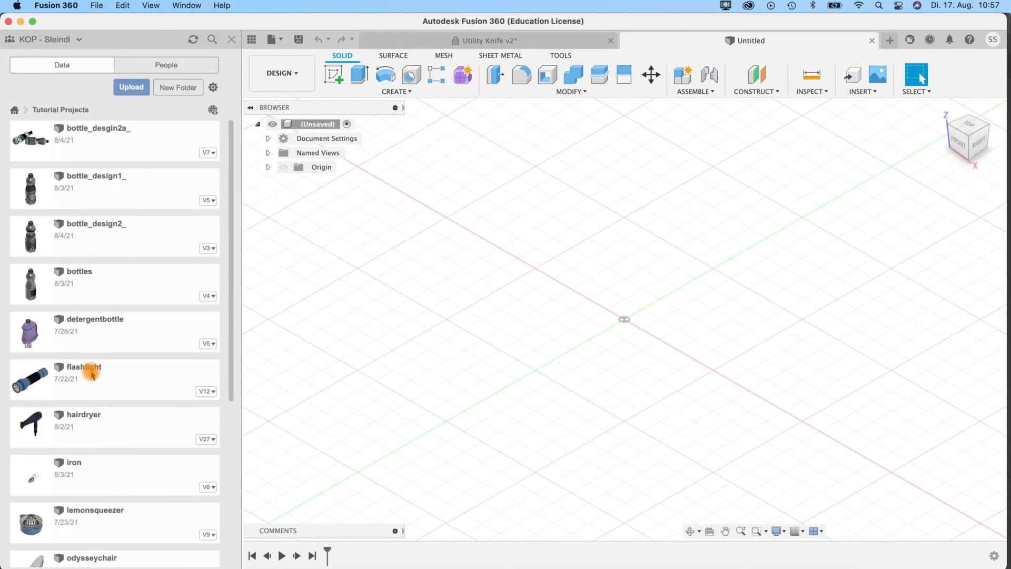
scroll(92, 372, down, 3)
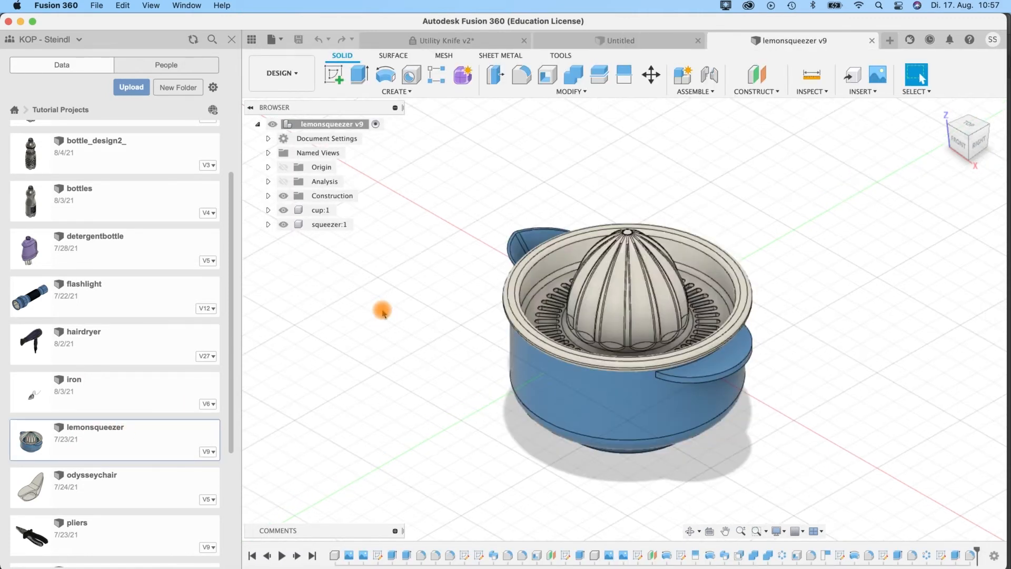
click(230, 41)
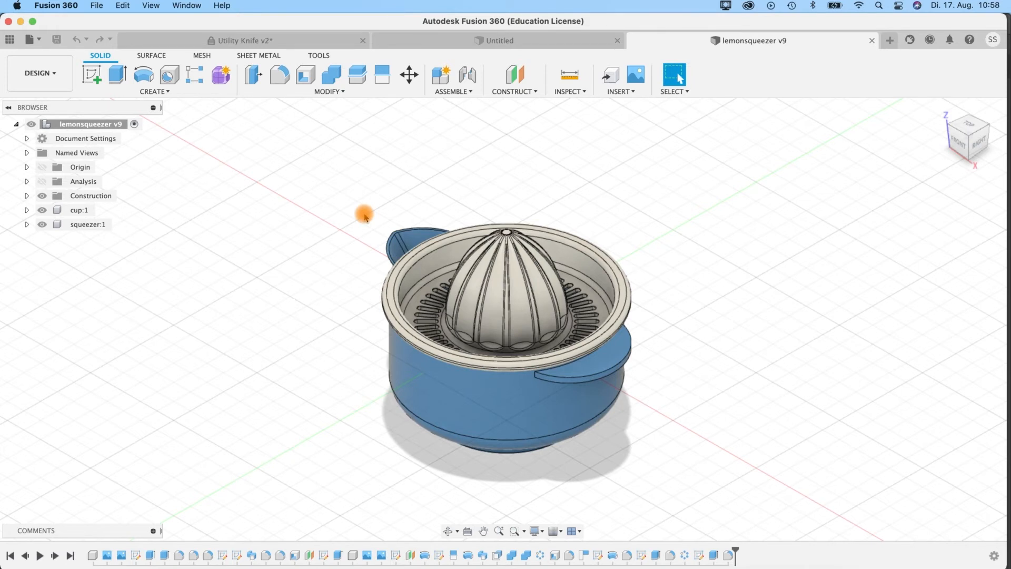
Start exporting the lemonsqueezer design as a Fusion 360 archive file (*.f3d), review the destination folder selection, and cancel the folder choice.
click(96, 7)
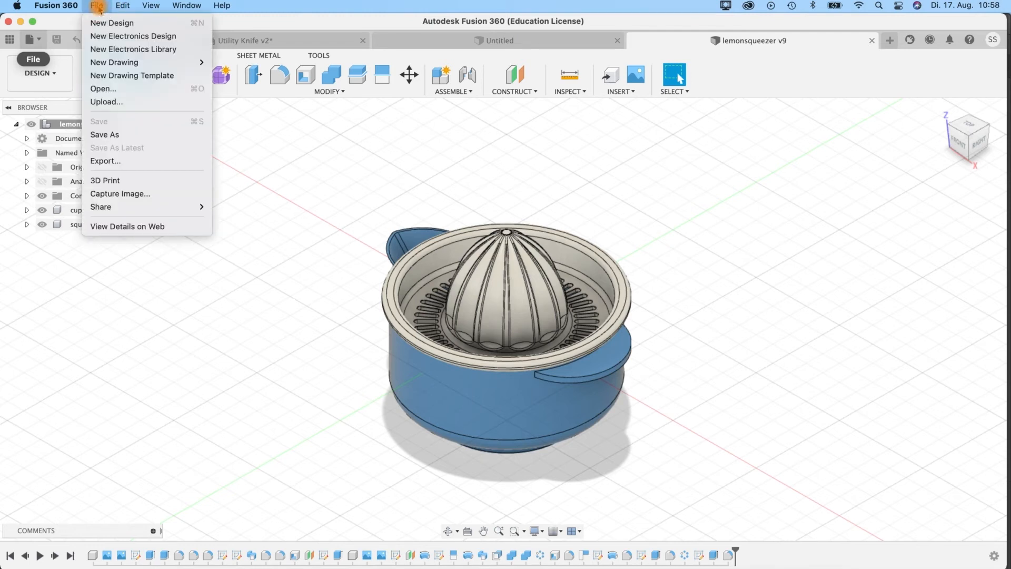
click(104, 163)
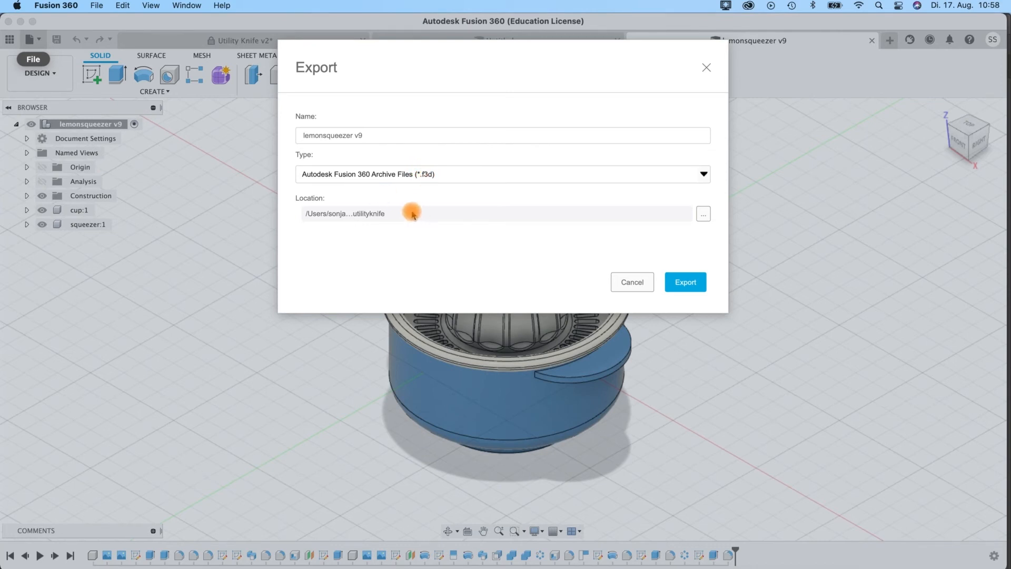
click(704, 213)
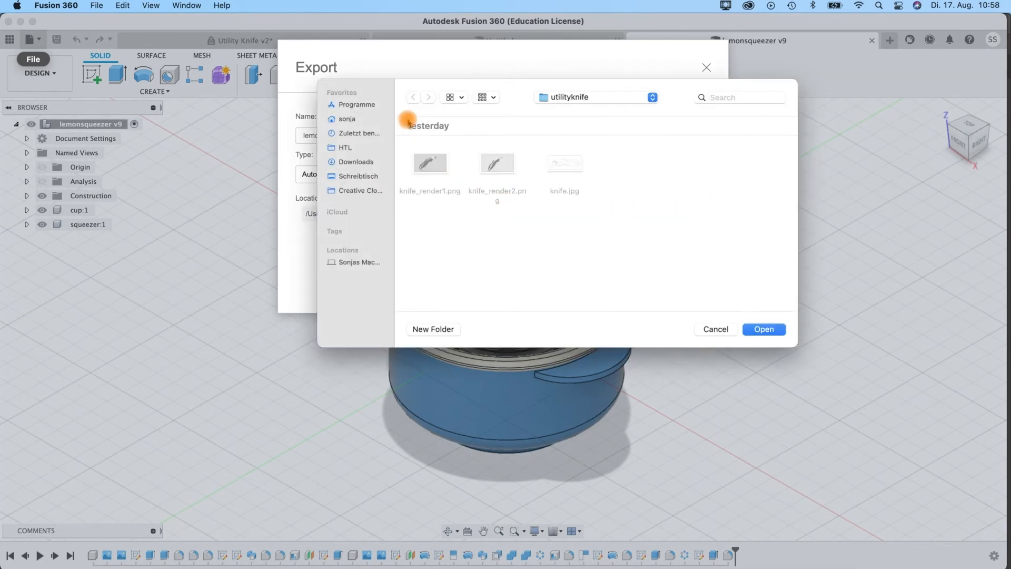
click(717, 330)
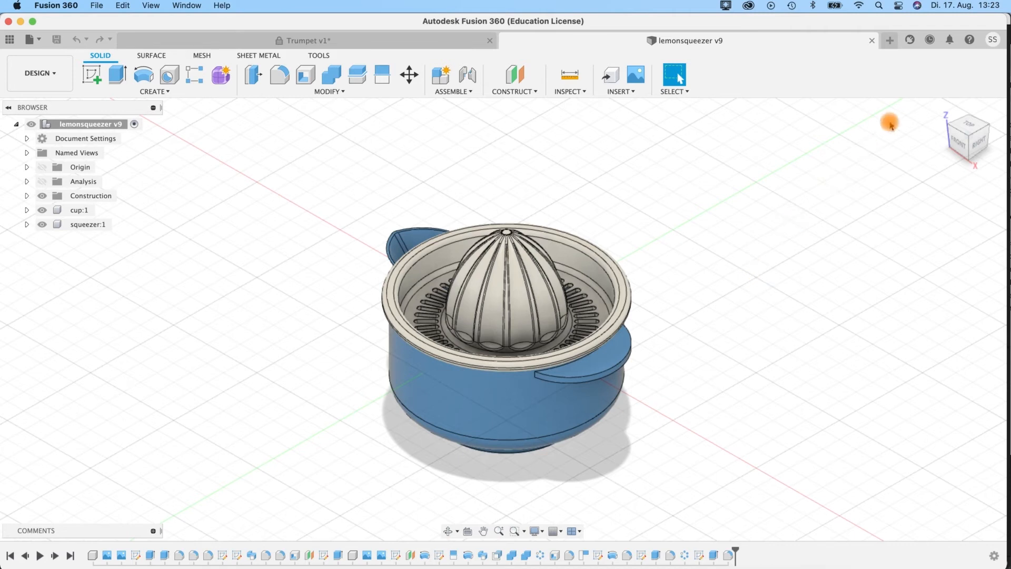
Show the stored project data with the Tutorial Projects designs beside the lemonsqueezer model.
click(993, 41)
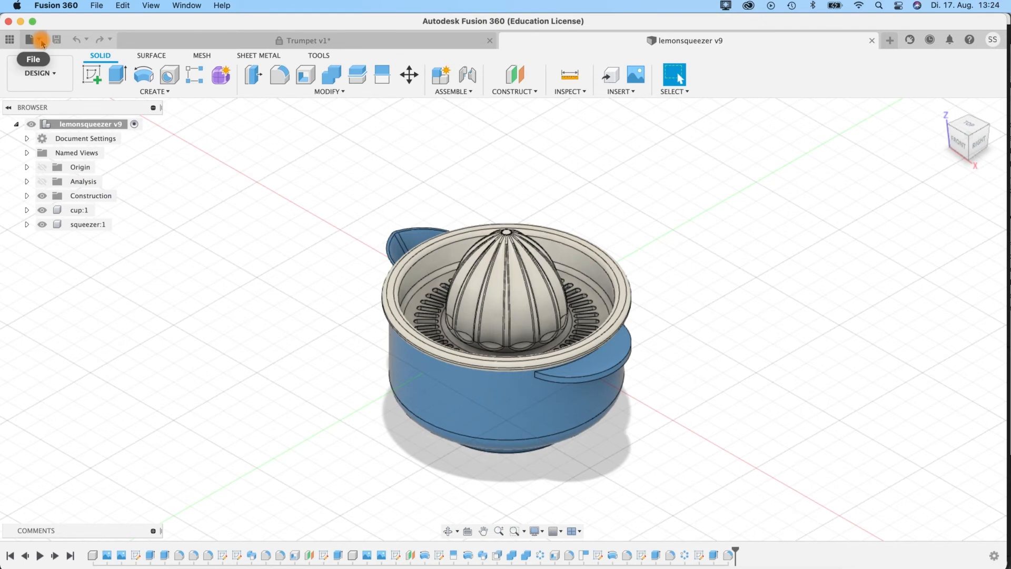
click(10, 39)
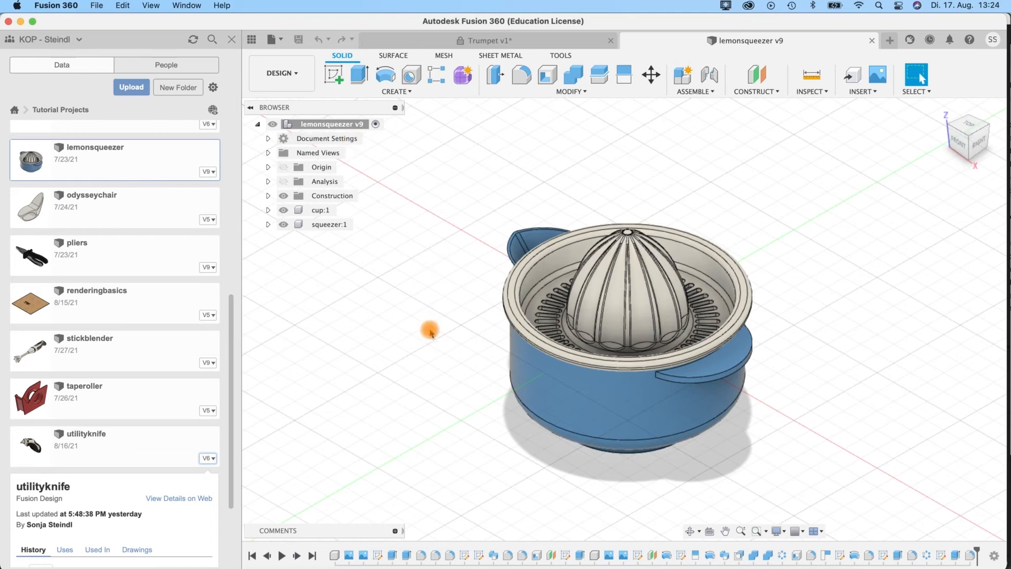
click(280, 40)
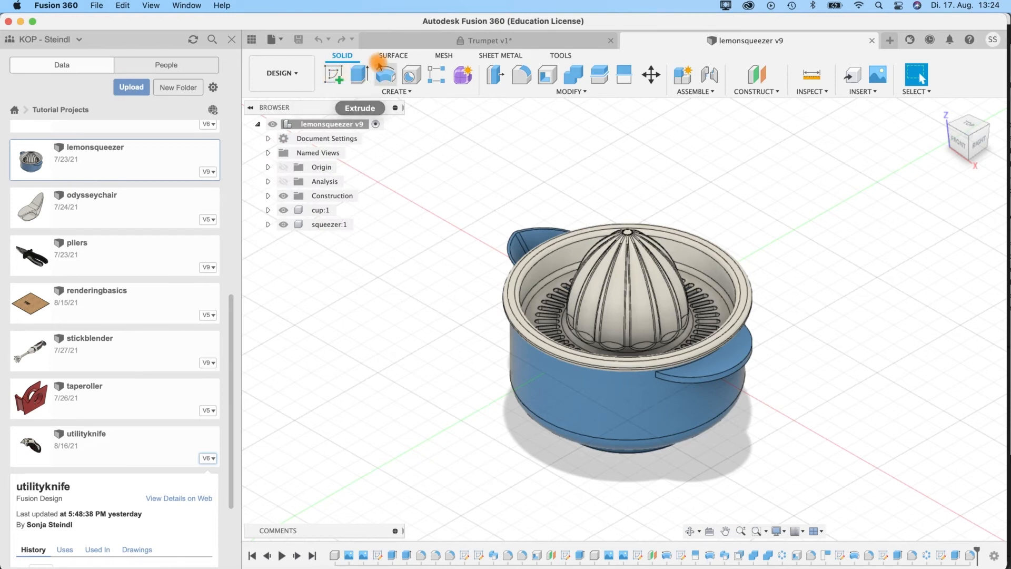
Create a form and add a box of about 56 × 49 × 24 mm beside the lemon squeezer as a new body.
click(463, 74)
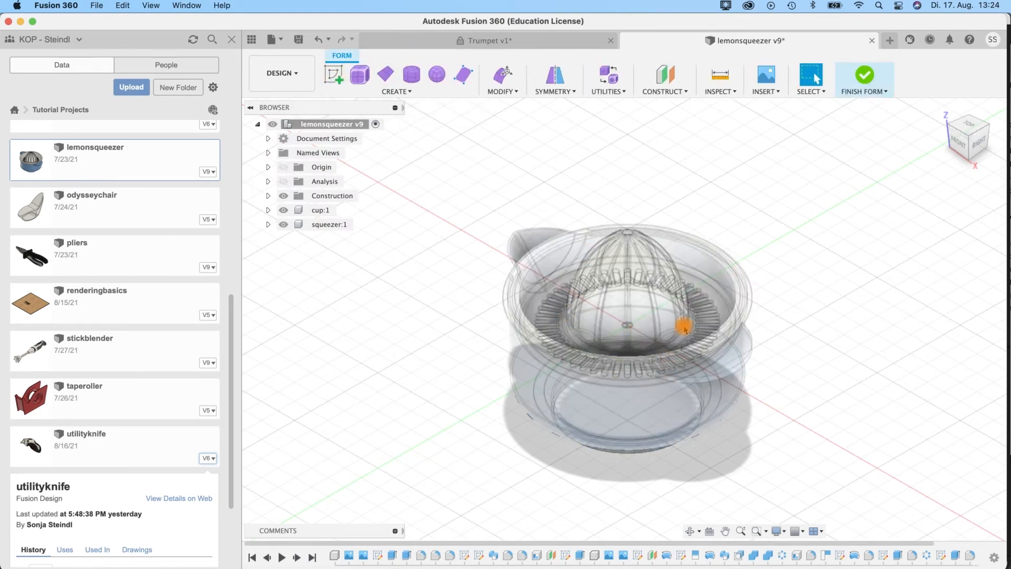
click(359, 74)
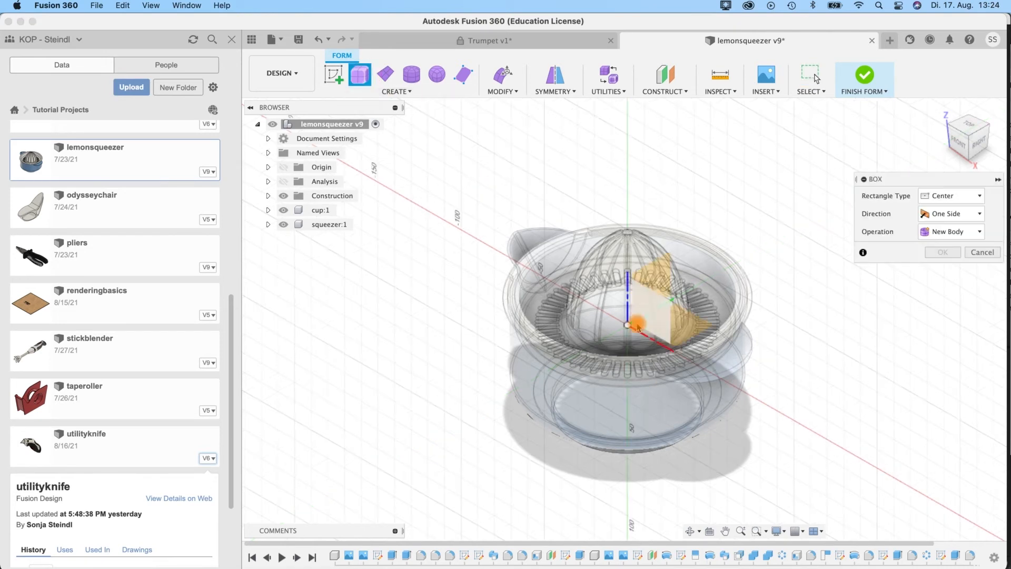
click(764, 406)
click(824, 371)
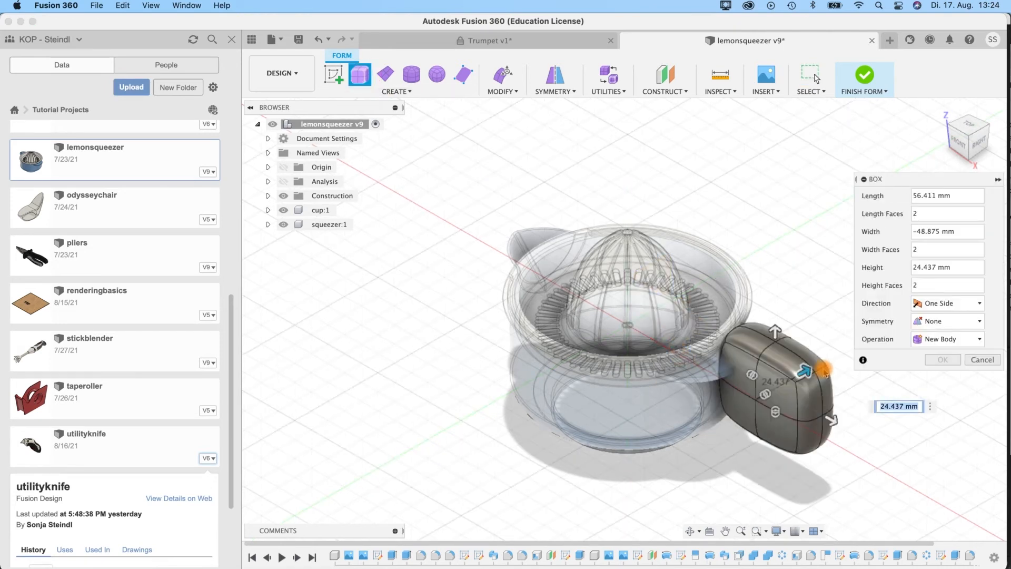
click(947, 359)
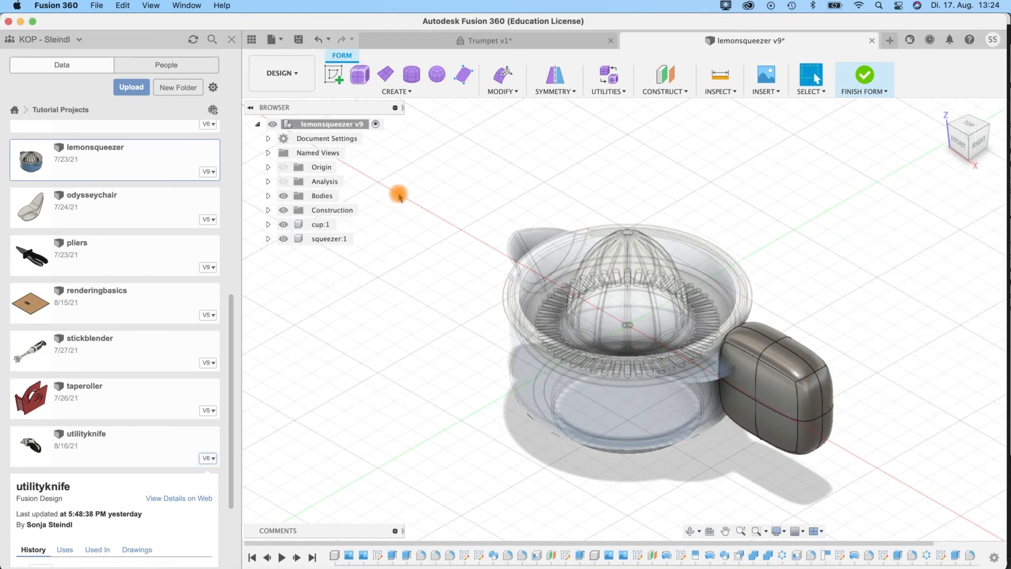
Save the changed lemonsqueezer design as a new version with the version description User Saved.
click(299, 41)
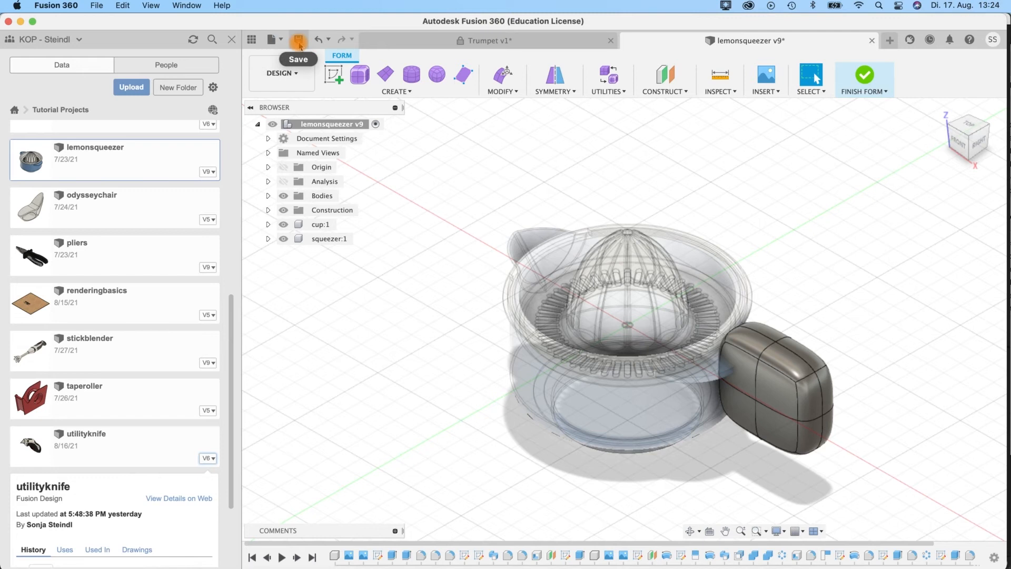
click(96, 5)
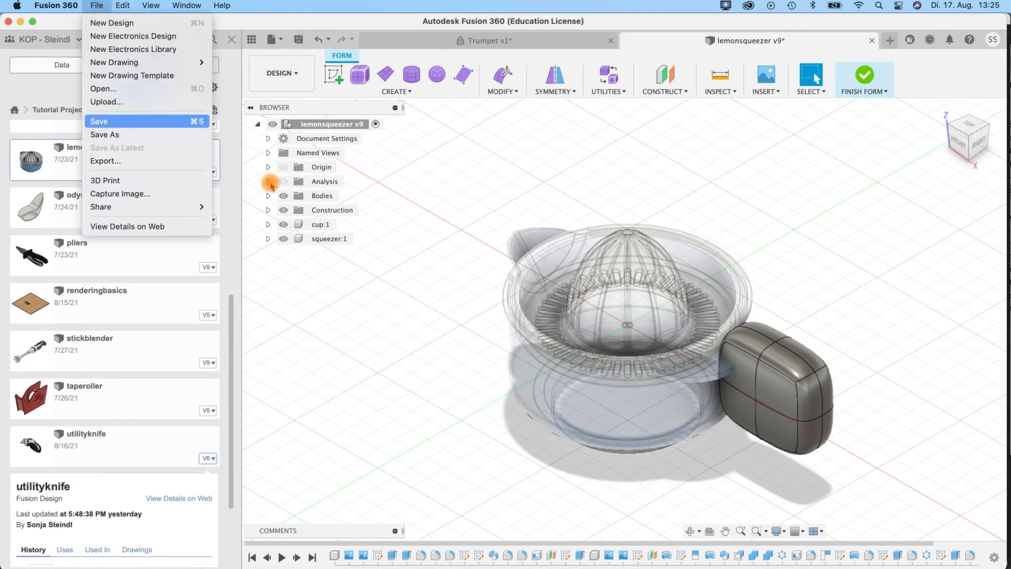
click(400, 273)
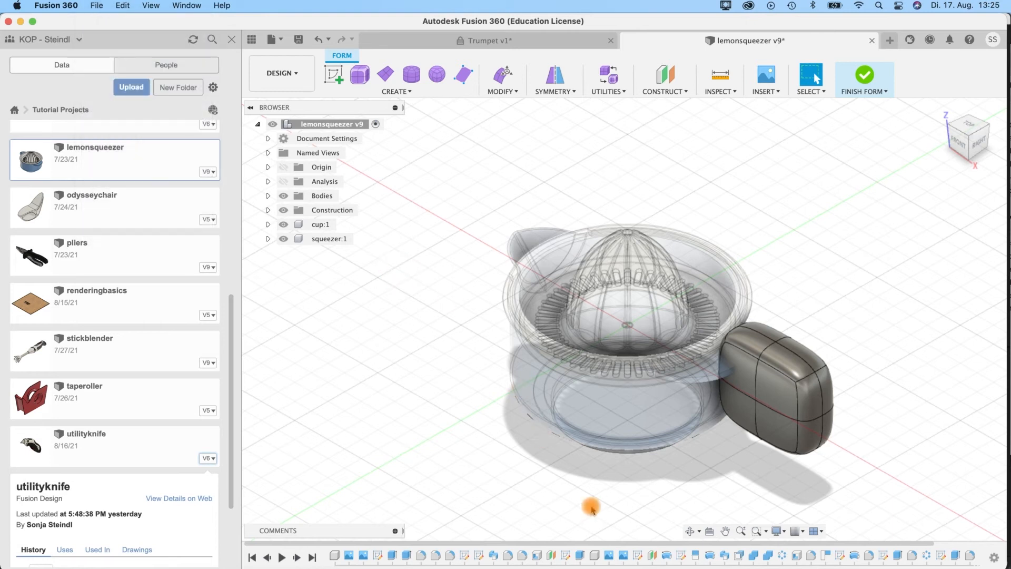
key(super+s)
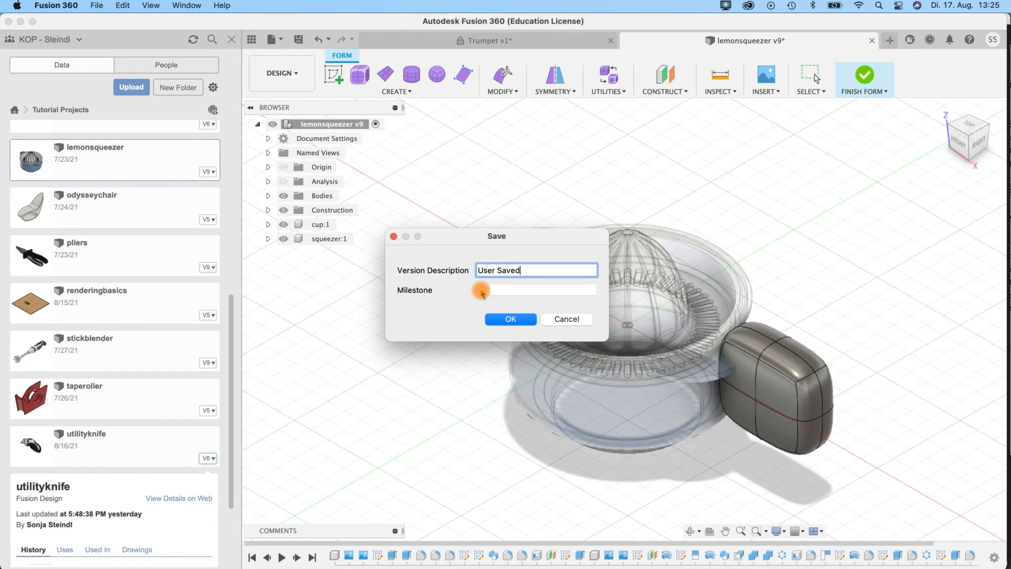
click(502, 319)
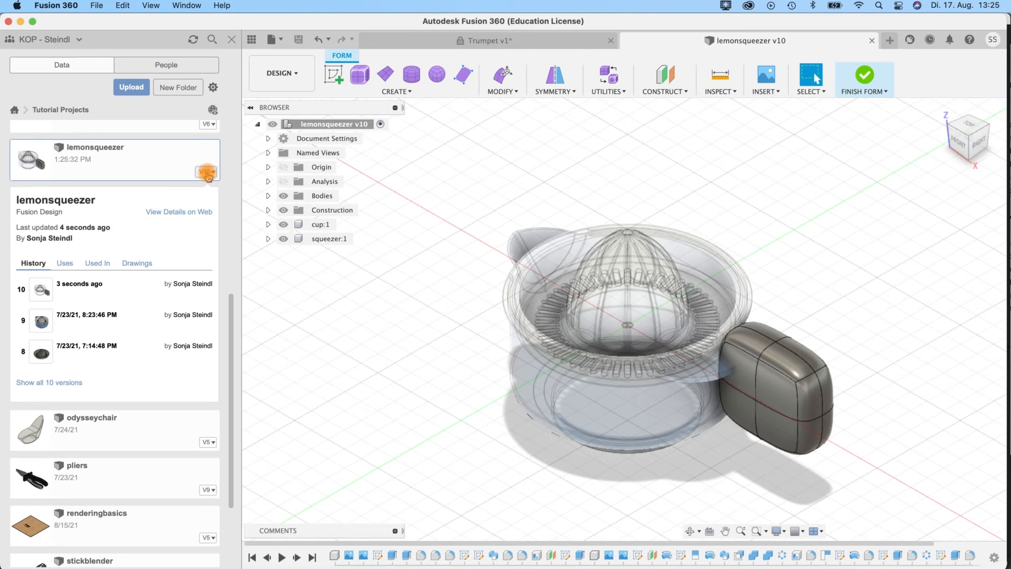
List all versions of the lemonsqueezer design and review the version history of the odysseychair design.
click(40, 382)
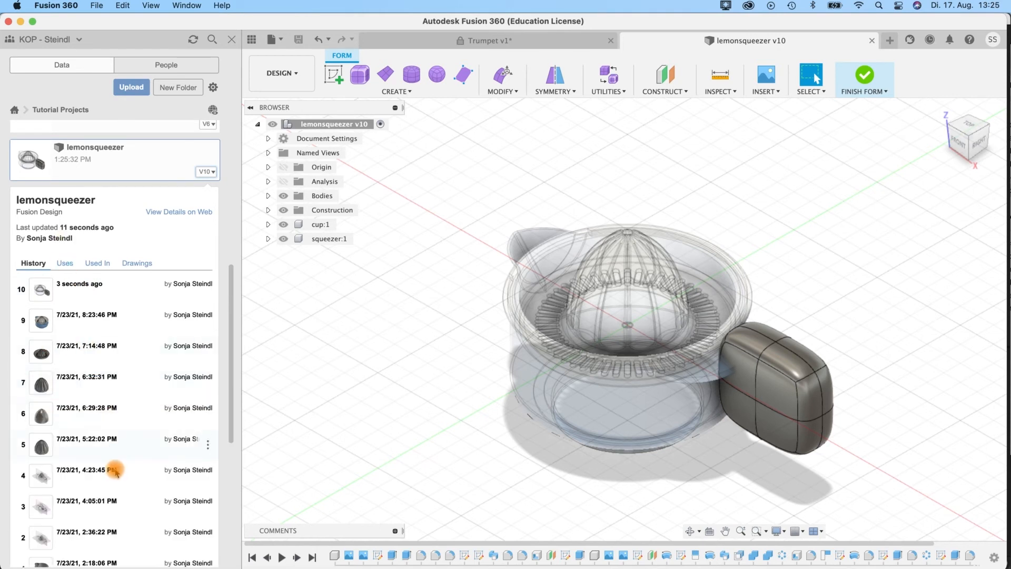
scroll(205, 400, down, 5)
click(208, 391)
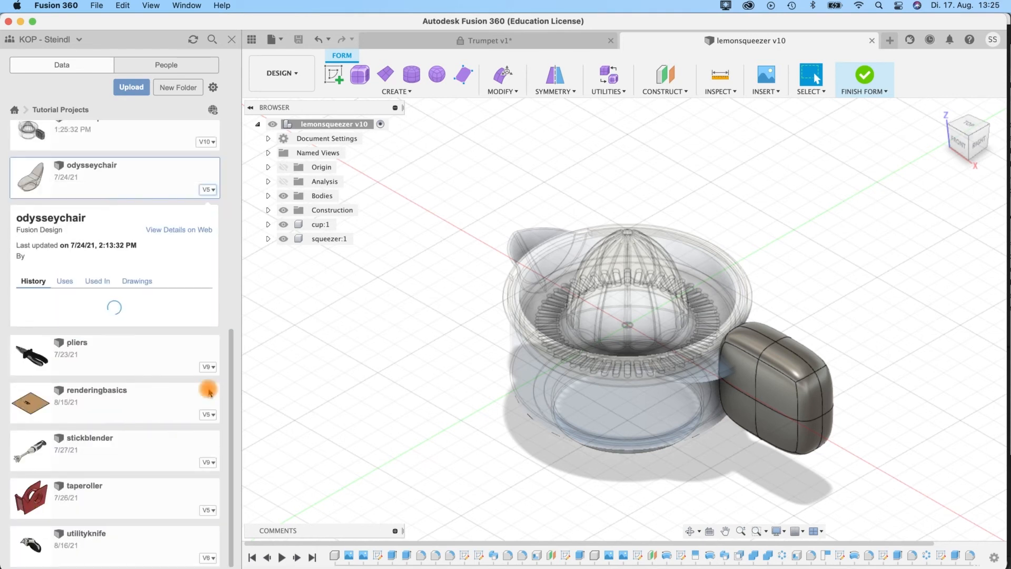
click(38, 403)
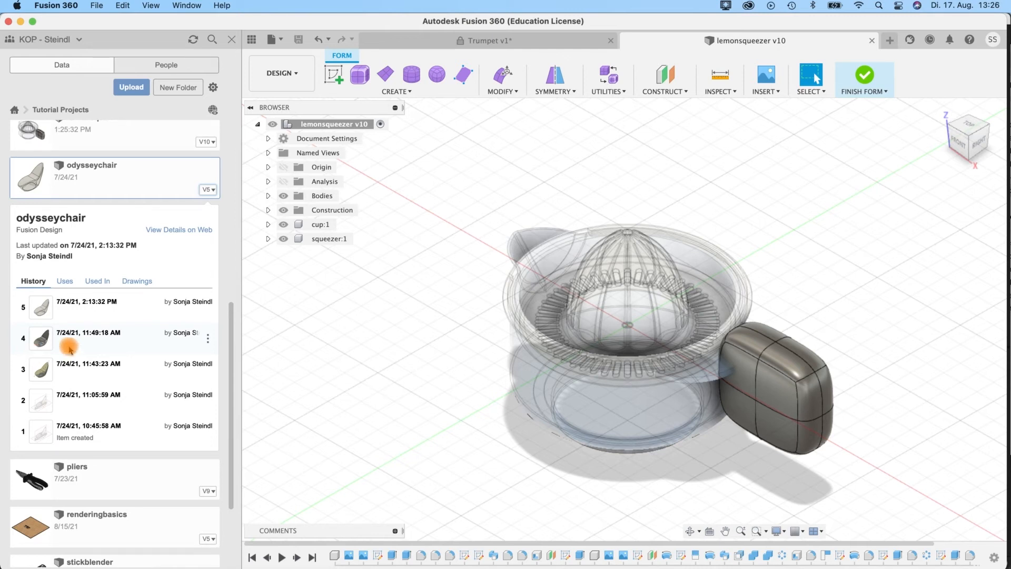
scroll(189, 243, up, 3)
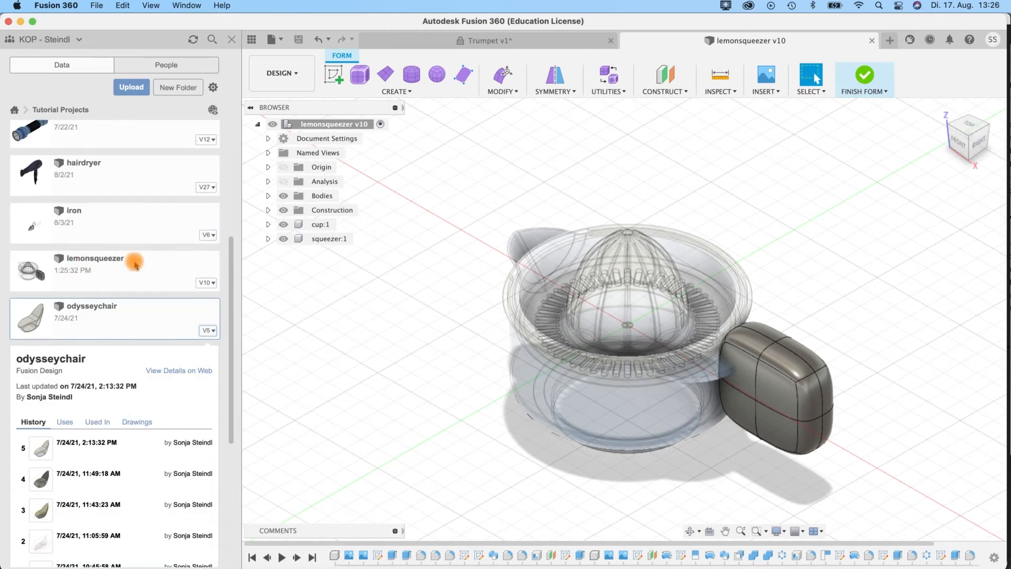
Open version 4 of the lemonsqueezer design from its full version history and view the file commands available for it.
click(174, 271)
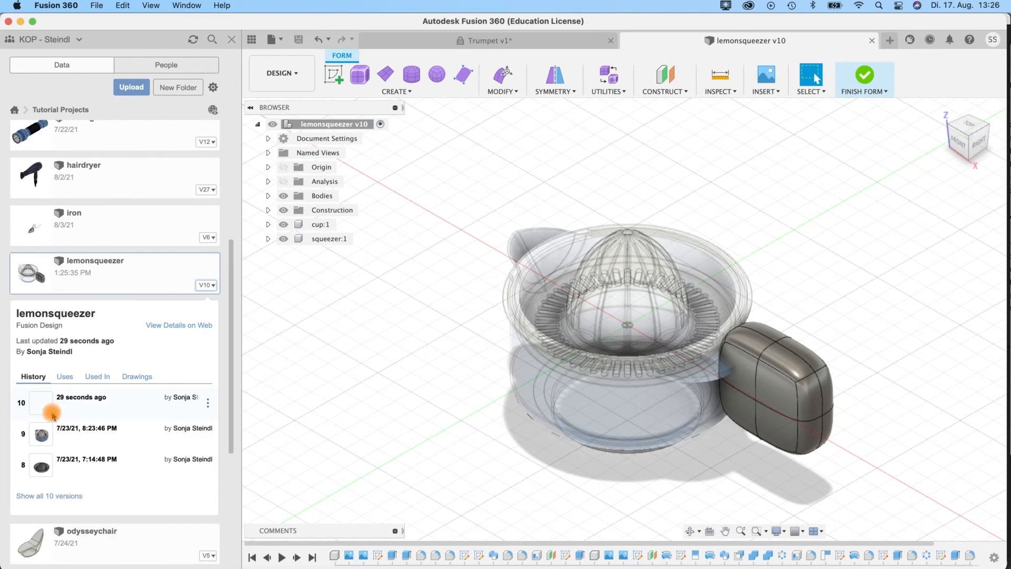
scroll(89, 481, down, 5)
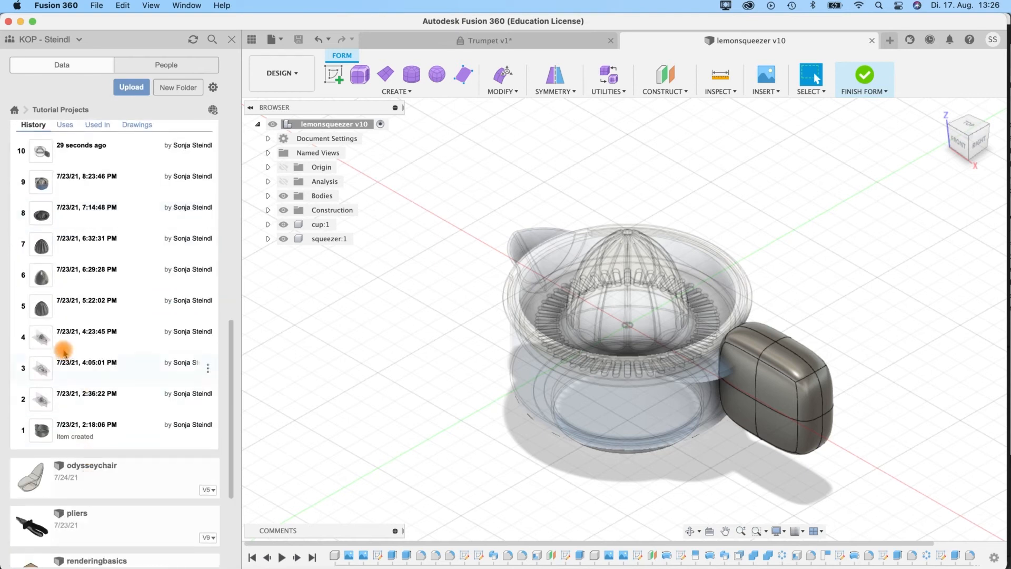
click(208, 337)
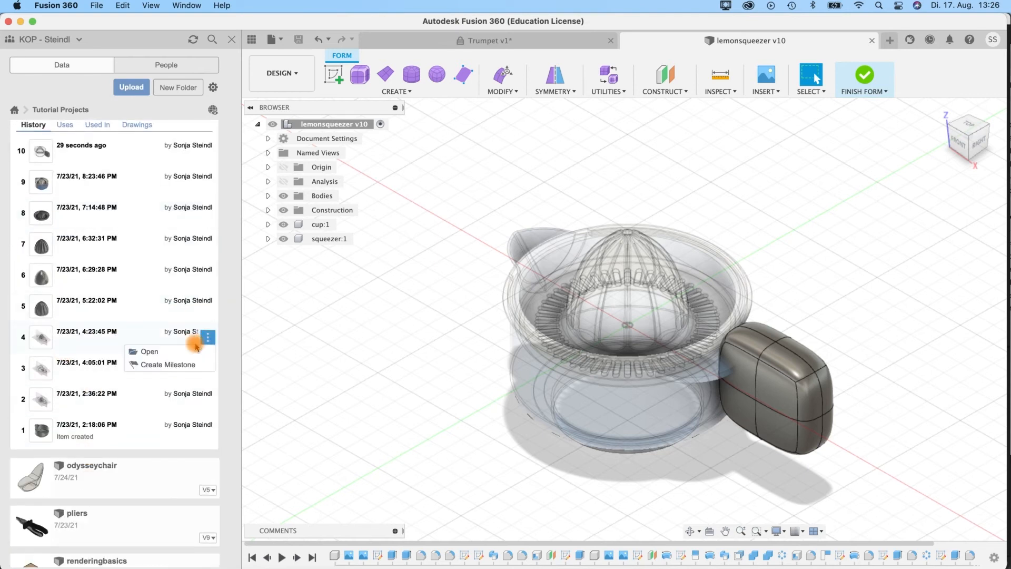
click(187, 353)
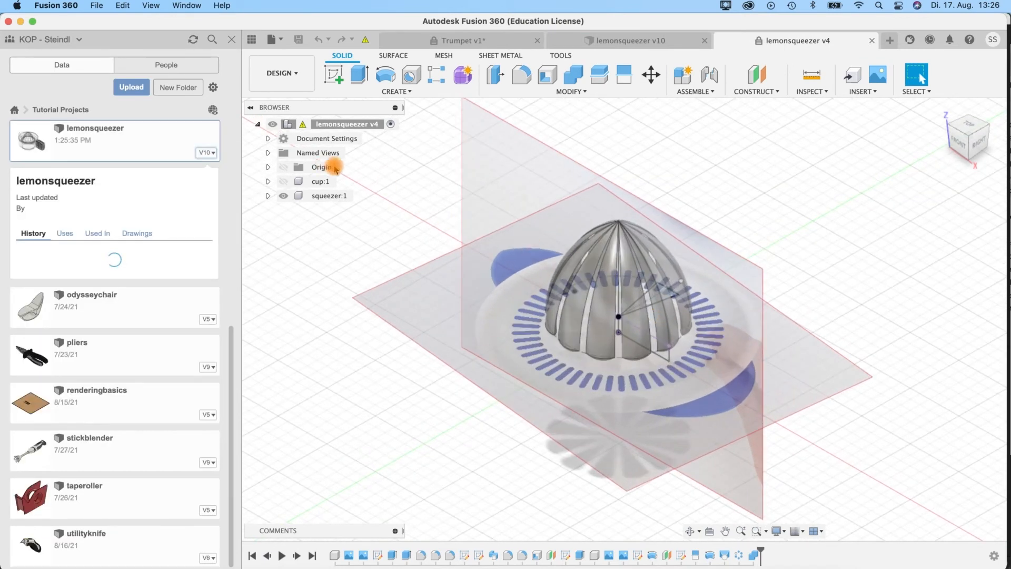
mouse_move(302, 126)
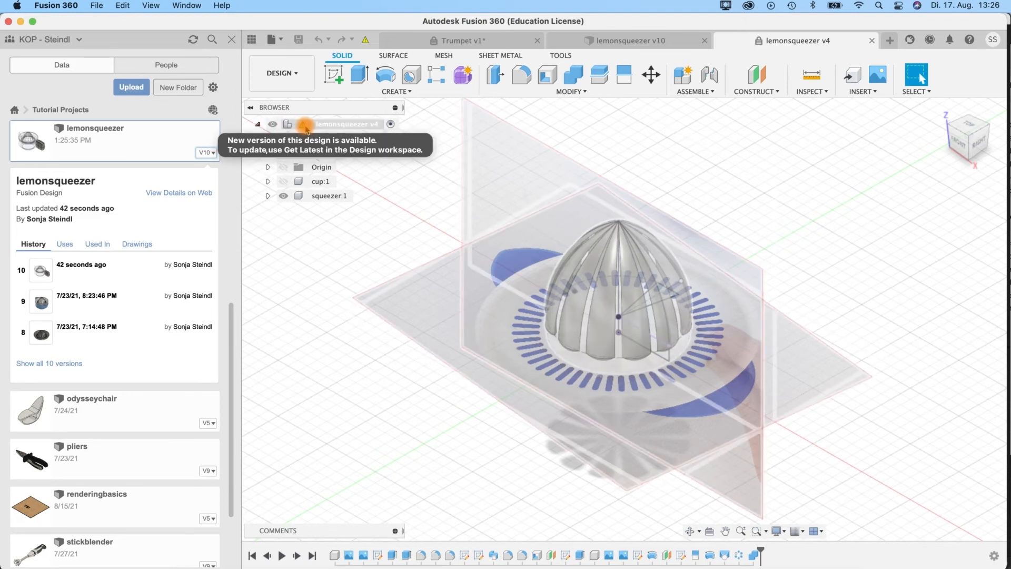
click(94, 5)
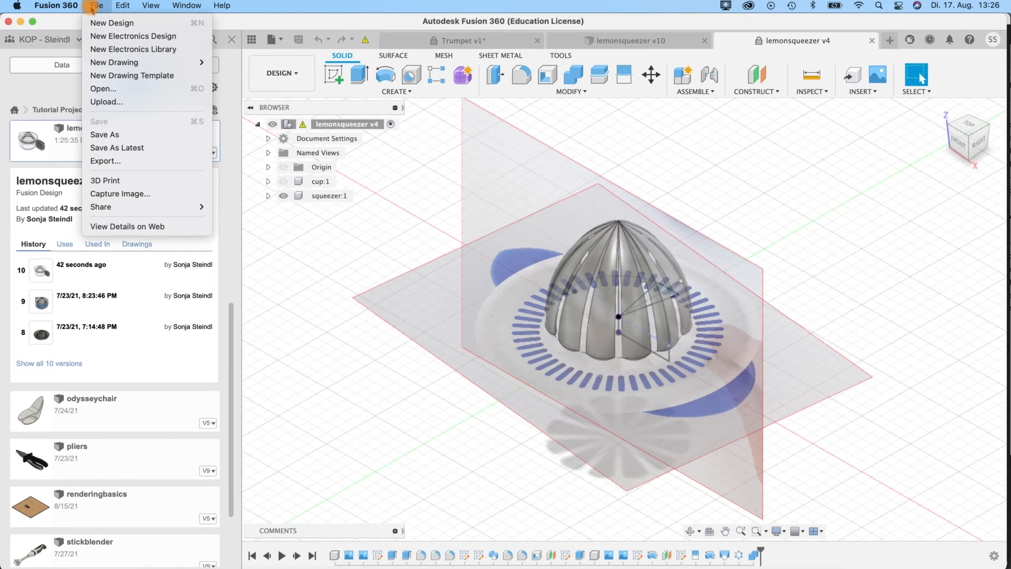
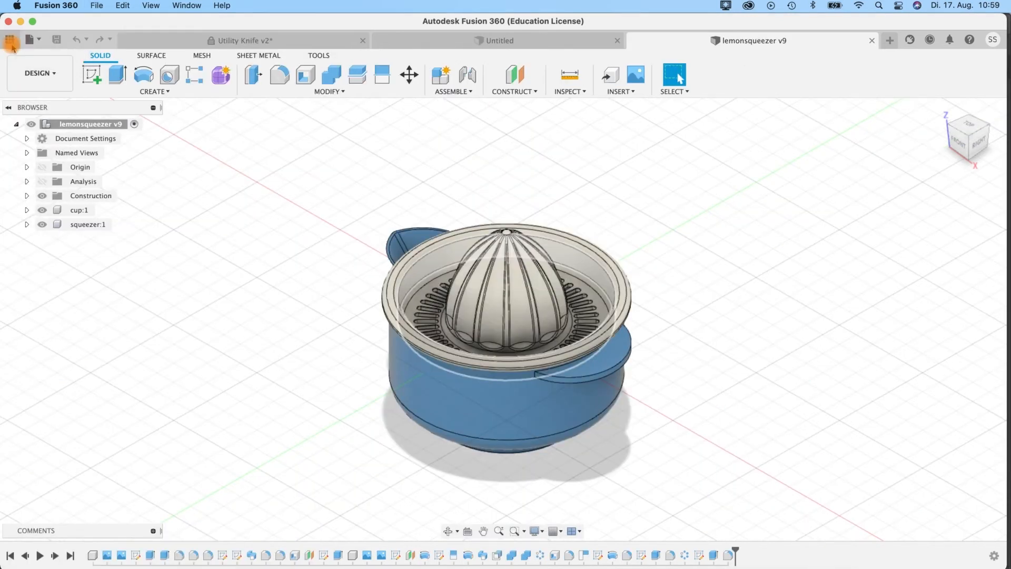
Show all projects and libraries in the stored data and open the Basic Training samples.
click(13, 40)
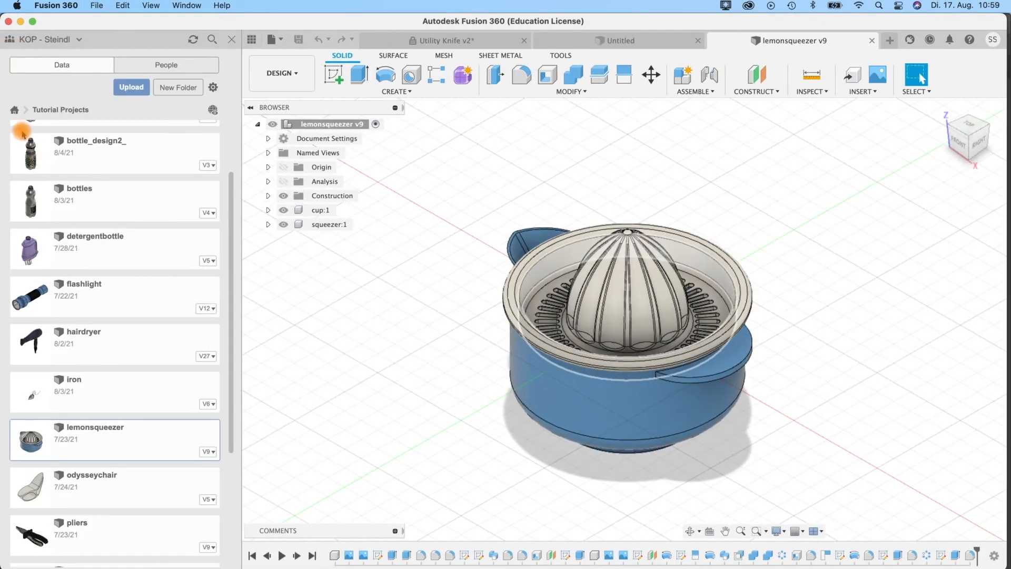
click(14, 109)
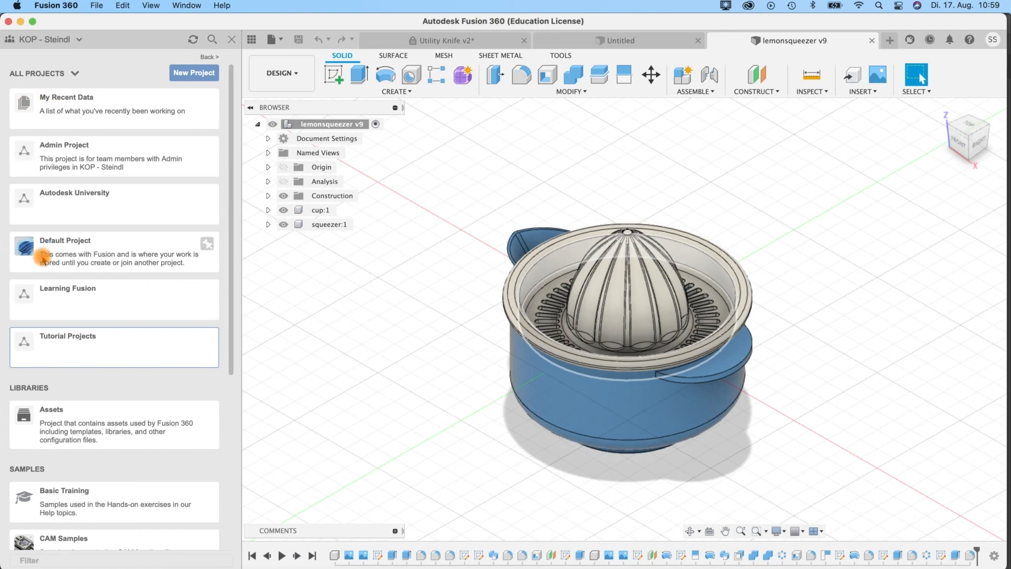
scroll(37, 400, down, 5)
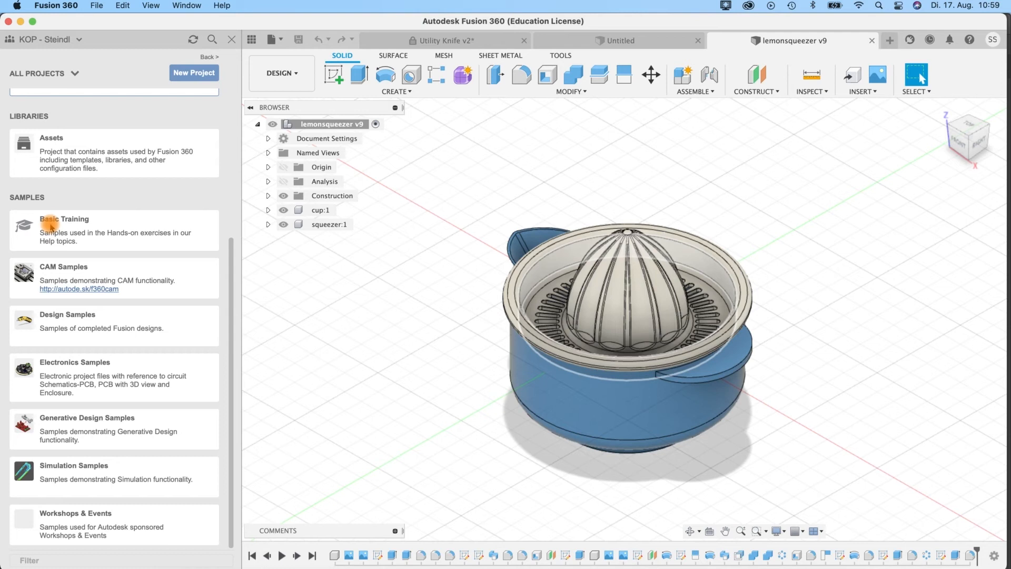
click(50, 226)
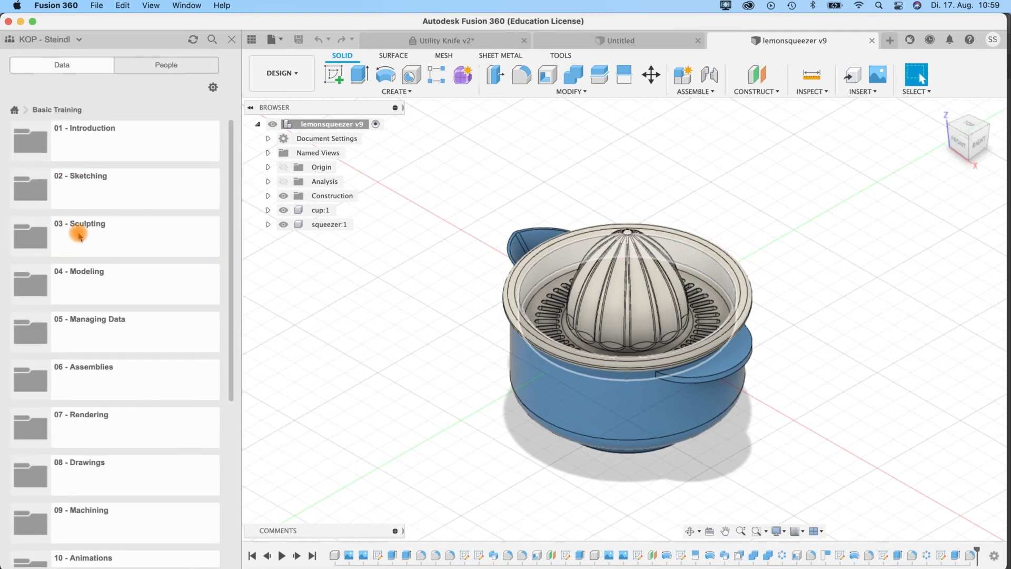
Look through the Basic Training folders and open the Trumpet sample from 04 - Modeling.
click(77, 233)
click(42, 109)
click(82, 289)
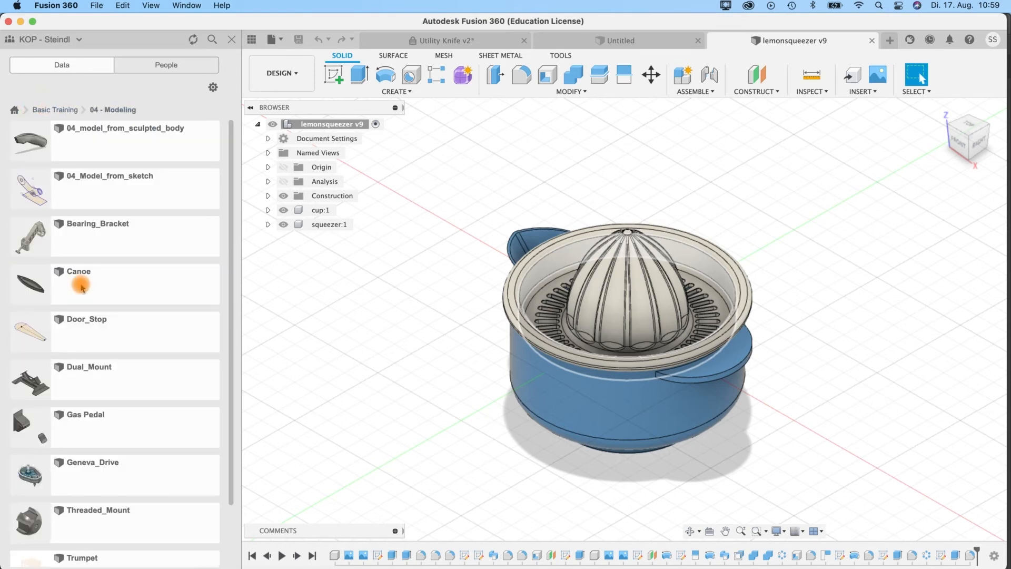
scroll(82, 287, down, 3)
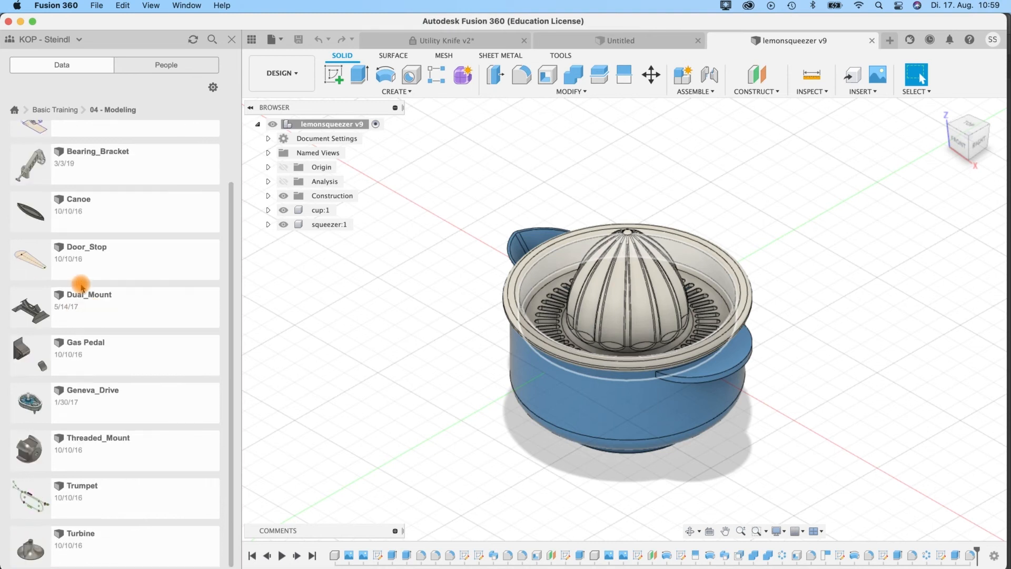
double_click(70, 498)
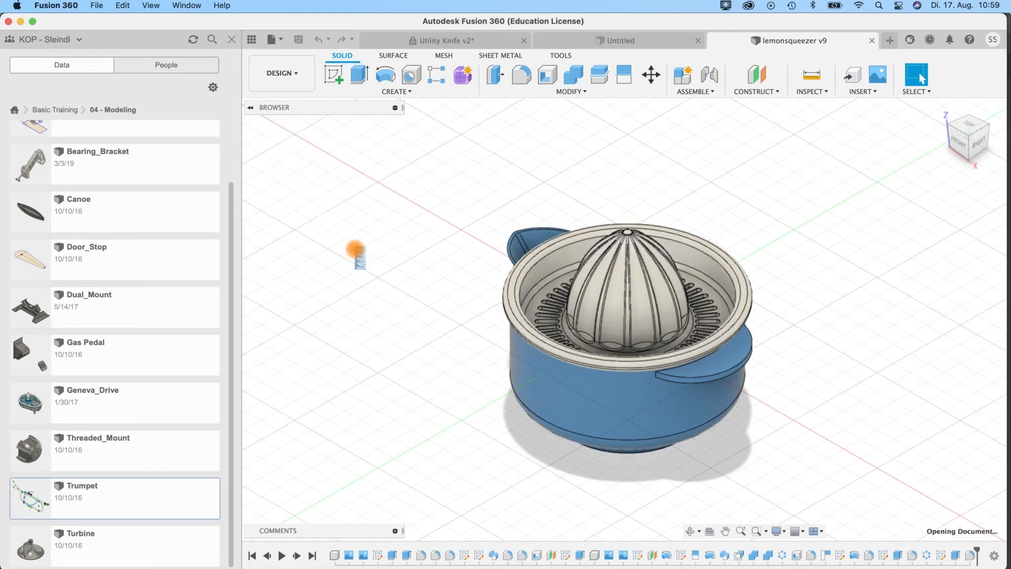
Switch to the open Utility Knife design.
click(480, 40)
click(500, 306)
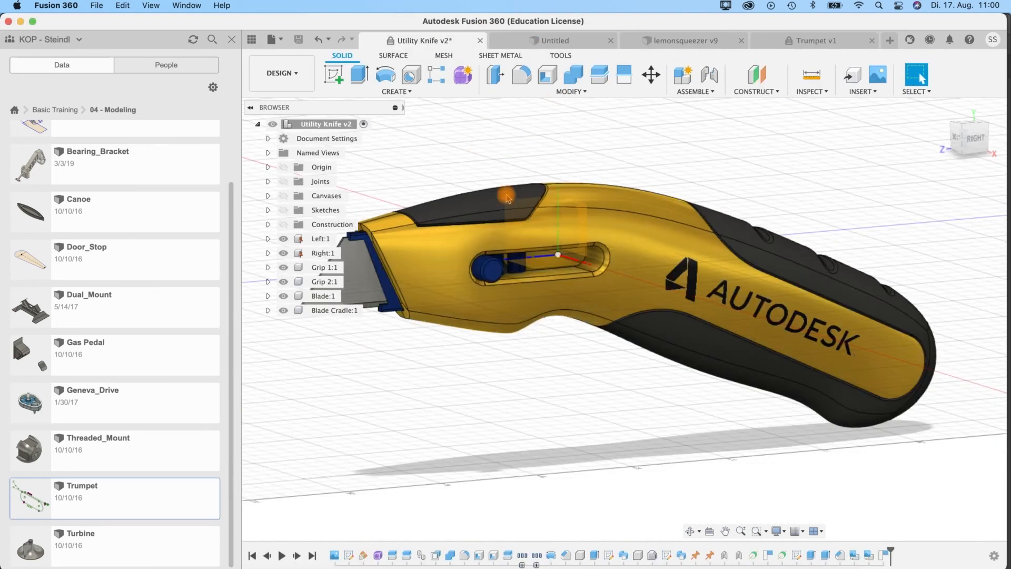
Close the other open designs so that only the Trumpet sample stays open, and hide the data panel.
click(524, 41)
click(611, 40)
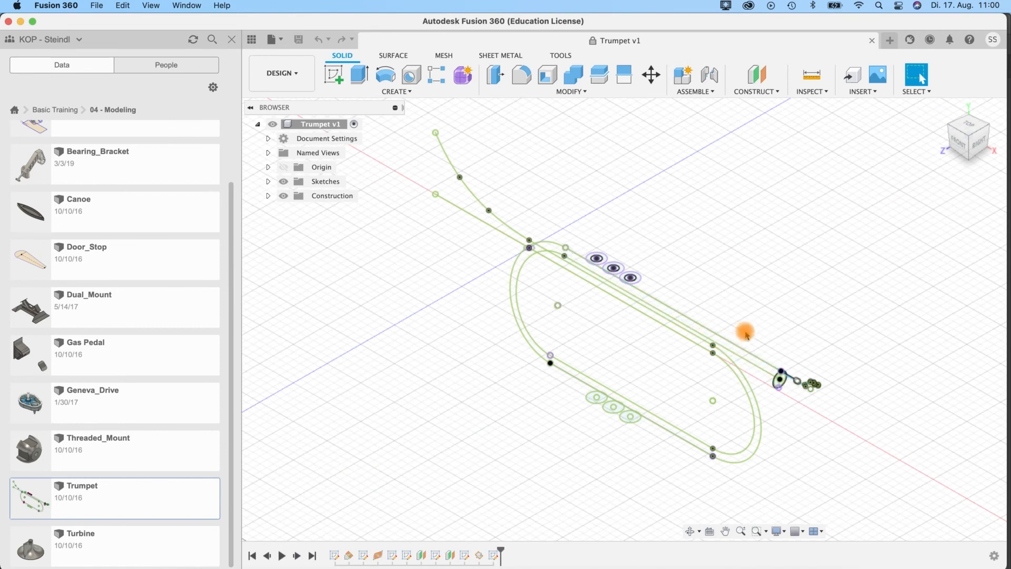
click(233, 39)
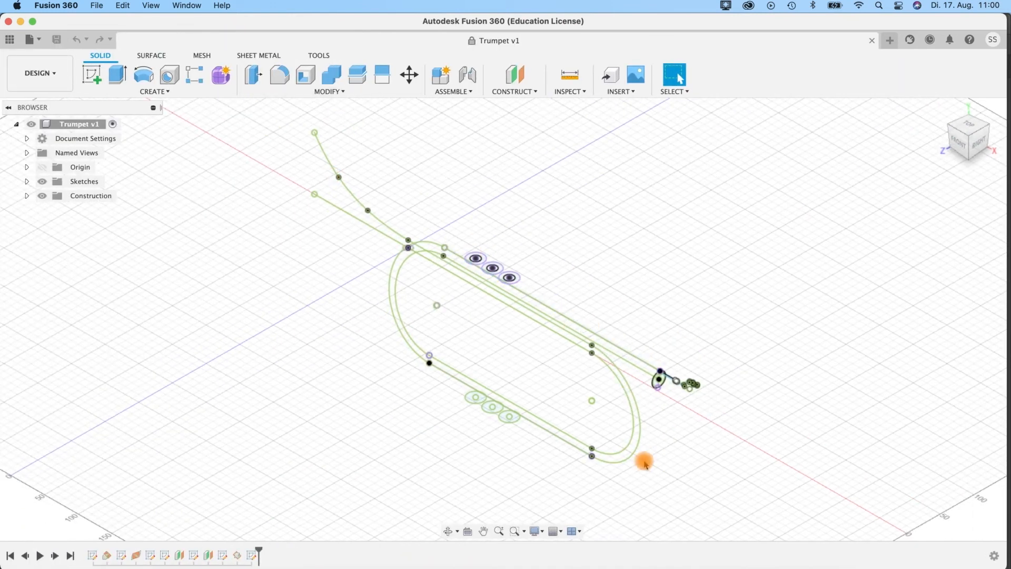
Examine the trumpet's sketch curves and circular profiles from several angles and up close.
shift+middle_drag(668, 439, 654, 400)
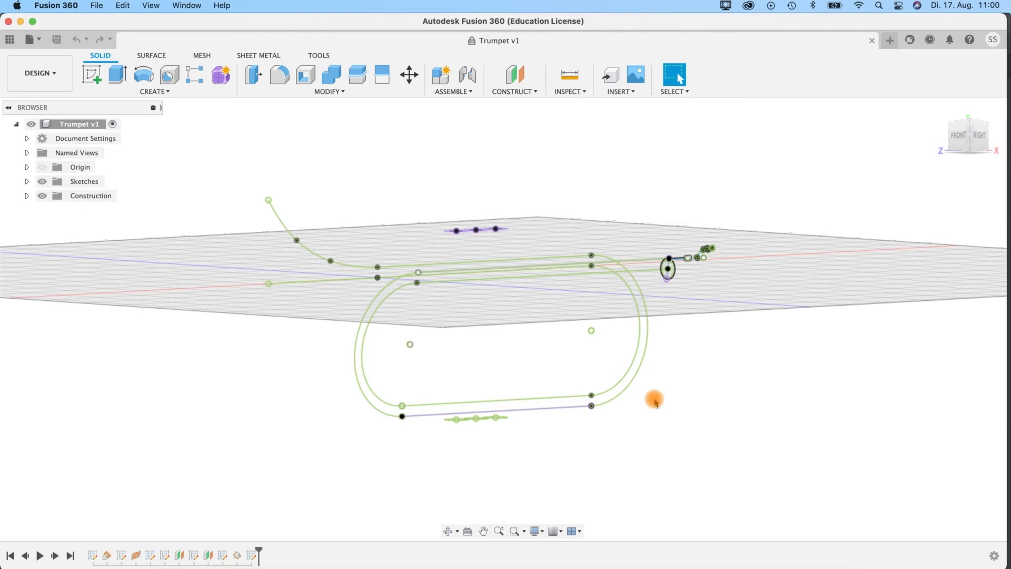
scroll(747, 375, up, 3)
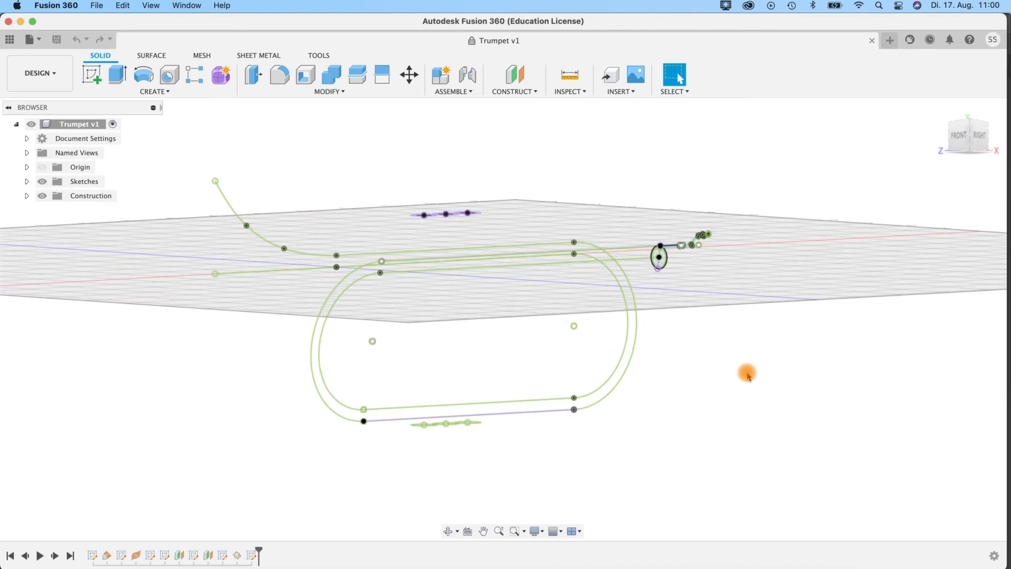
mouse_move(710, 322)
shift+middle_down()
mouse_move(704, 338)
mouse_move(625, 318)
mouse_move(564, 345)
mouse_move(659, 337)
mouse_move(634, 338)
shift+middle_up()
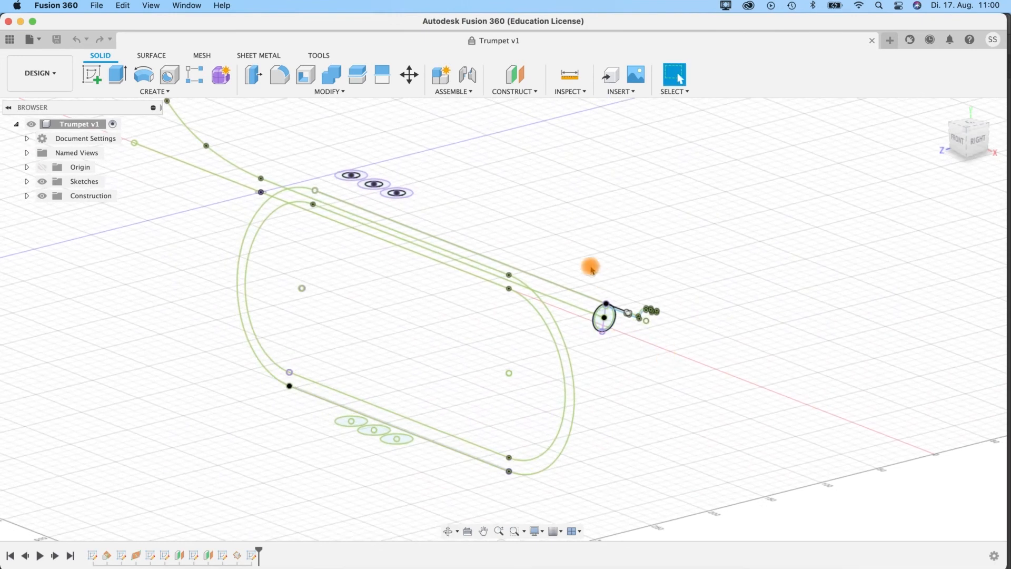
mouse_move(576, 239)
shift+middle_down()
mouse_move(695, 226)
mouse_move(706, 368)
mouse_move(722, 388)
mouse_move(752, 383)
mouse_move(724, 379)
mouse_move(723, 368)
mouse_move(730, 383)
shift+middle_up()
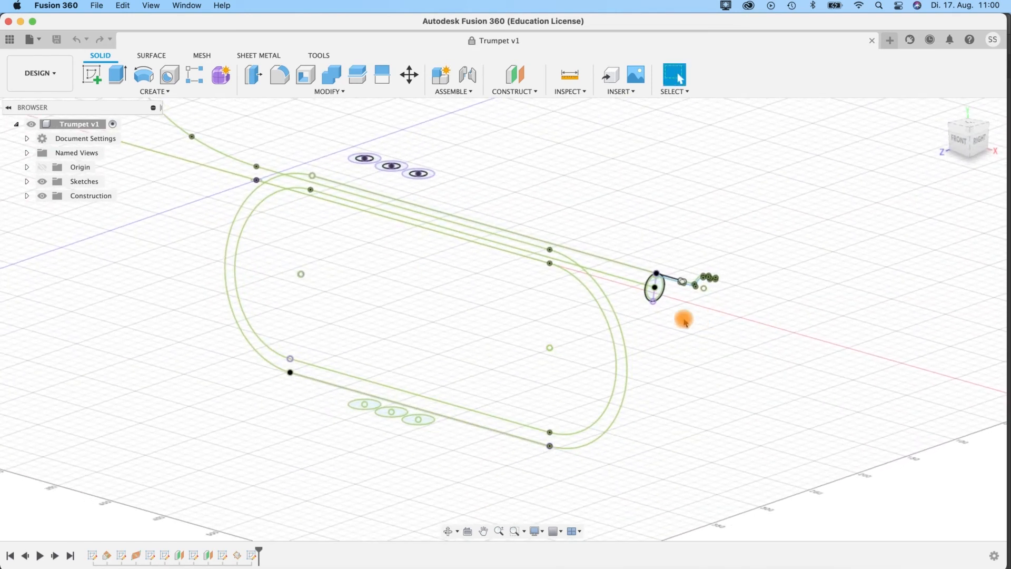
scroll(684, 319, up, 5)
scroll(684, 320, down, 6)
shift+middle_drag(677, 345, 442, 240)
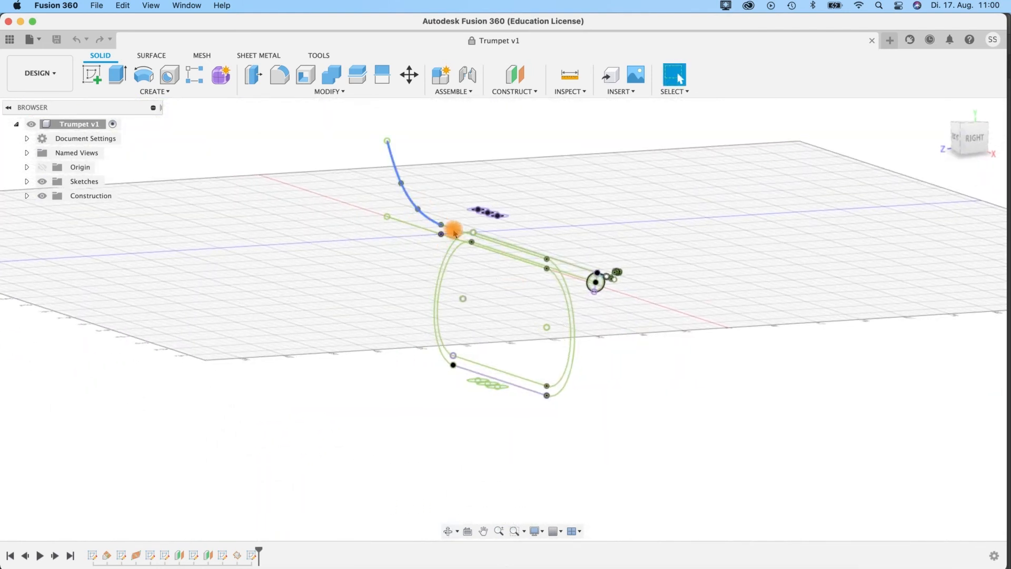
mouse_move(637, 402)
shift+middle_down()
mouse_move(659, 395)
mouse_move(654, 403)
shift+middle_up()
scroll(657, 408, up, 3)
scroll(657, 408, up, 2)
middle_drag(649, 221, 677, 390)
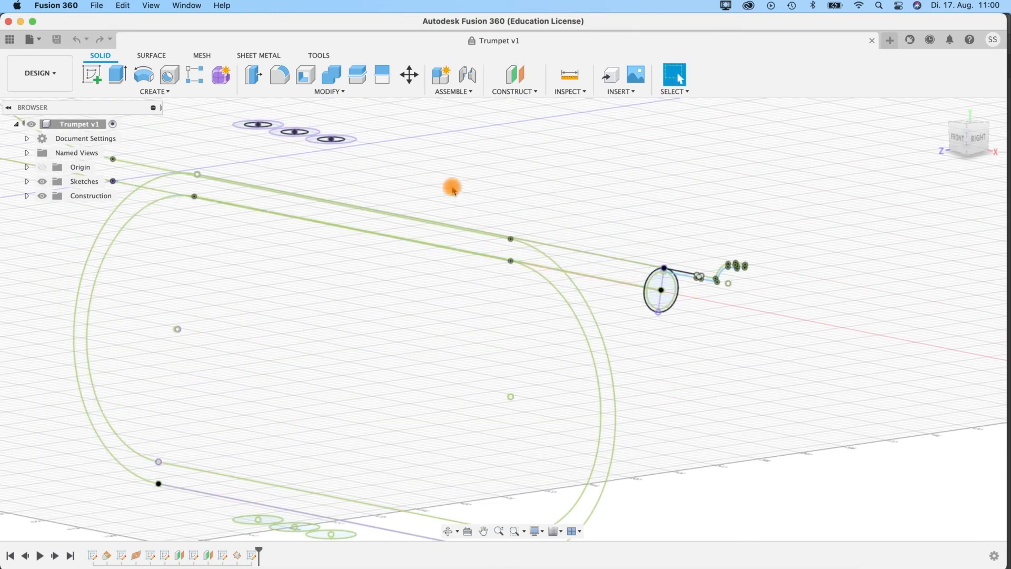
Start a Path + Guide Rail sweep with the ring between the two concentric circles at the tube's end as profile.
click(165, 95)
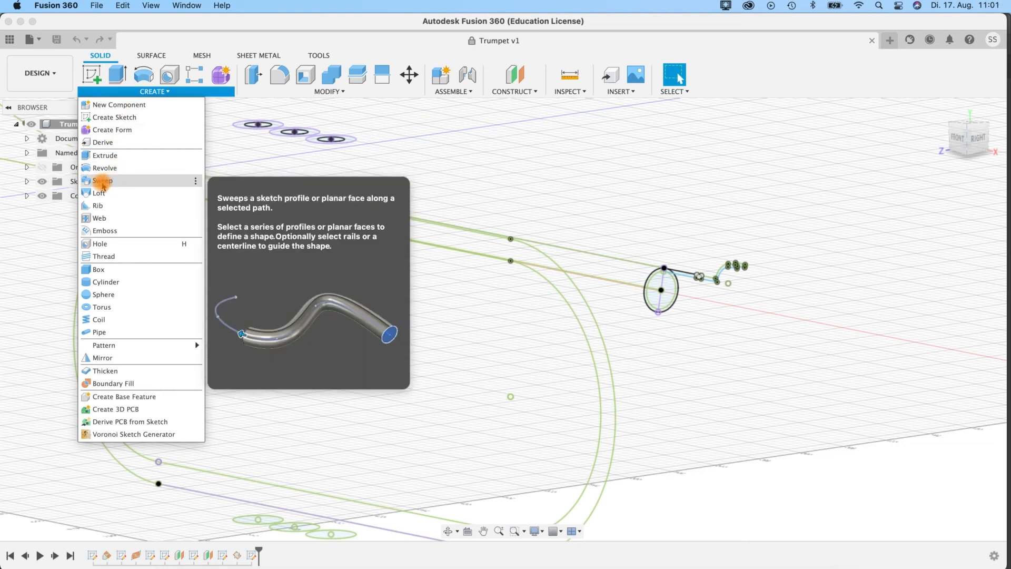
click(102, 180)
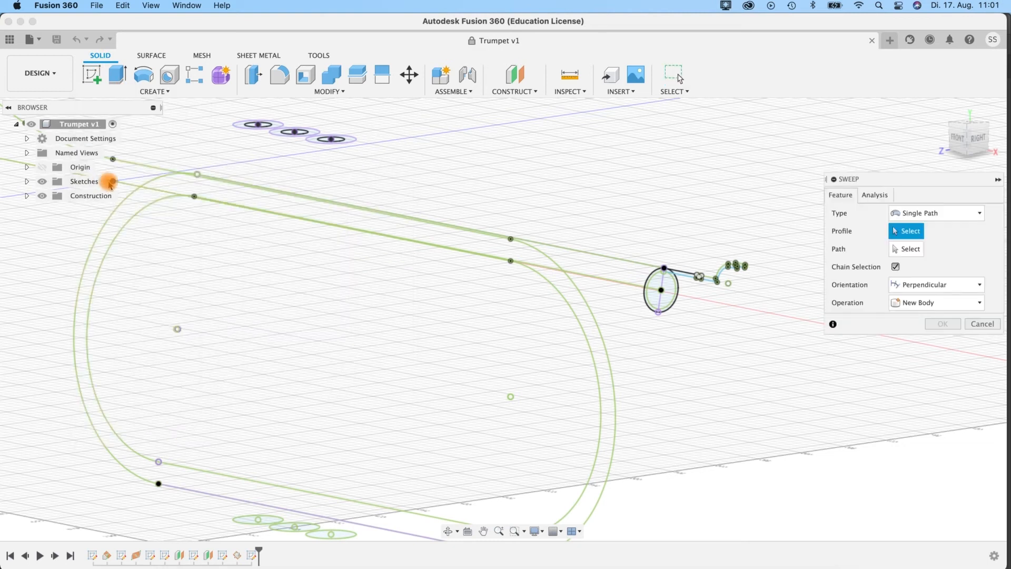
click(939, 217)
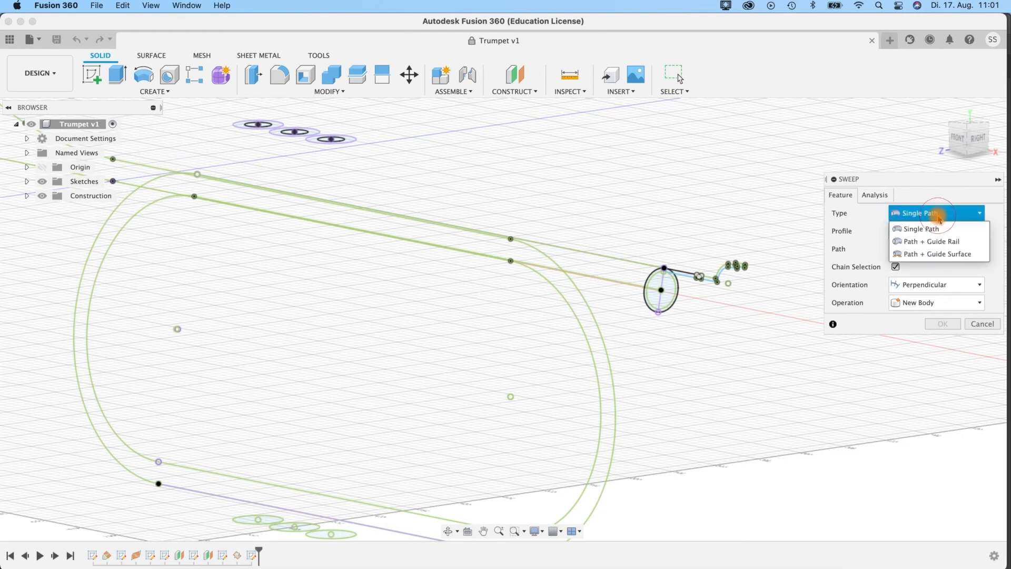
click(930, 246)
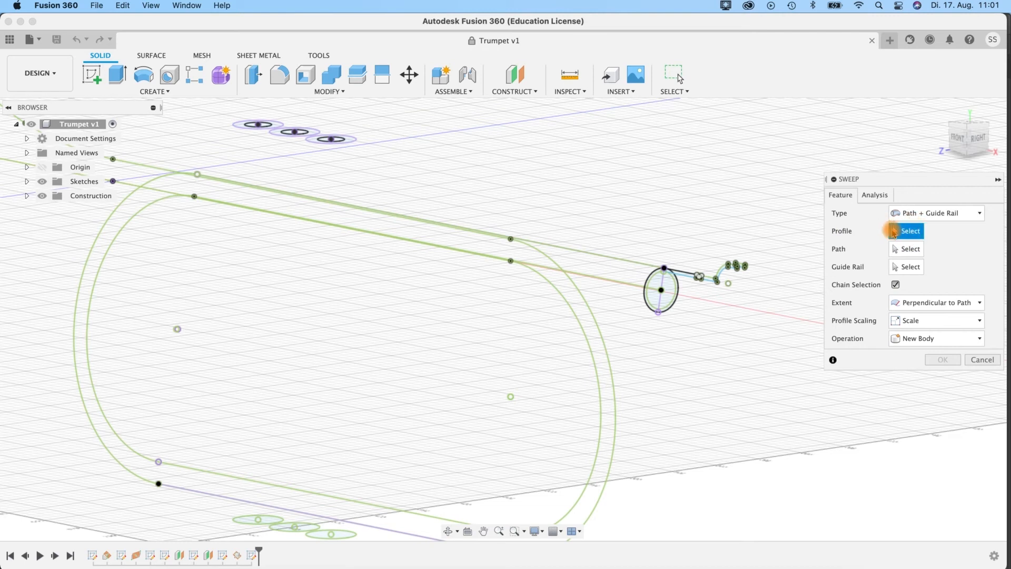
scroll(716, 320, up, 6)
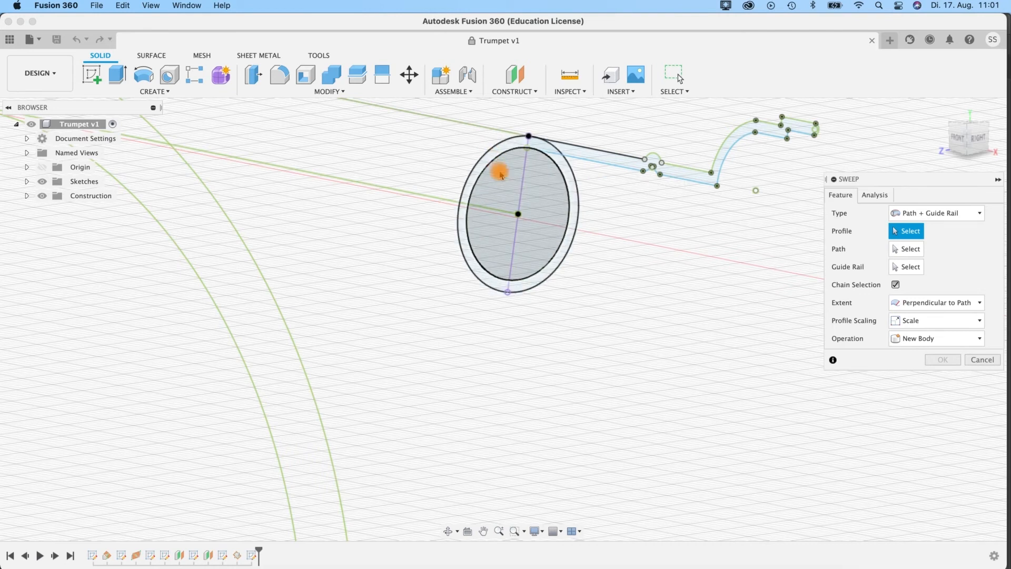
click(492, 156)
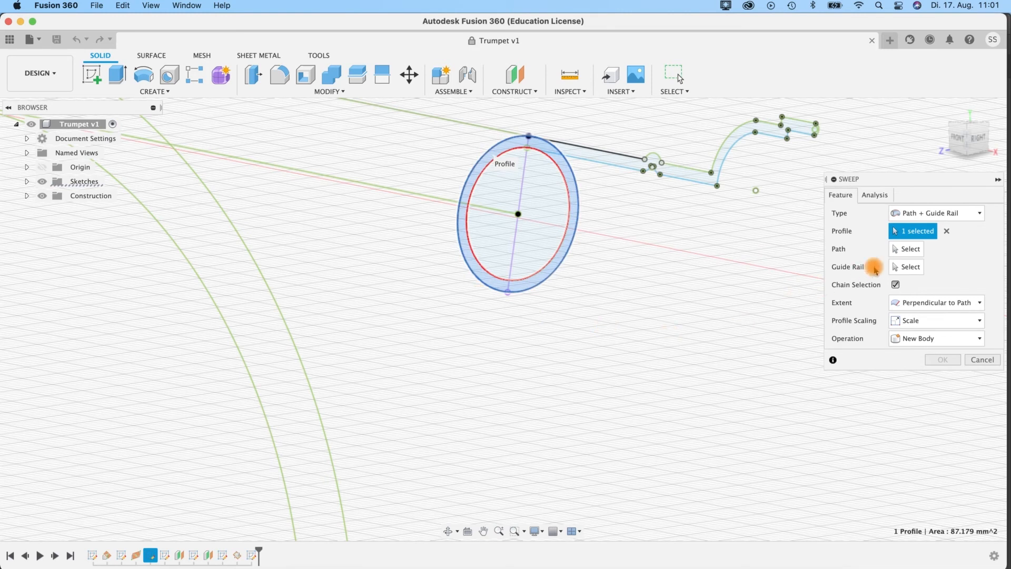
Choose the chained tube centreline, starting at the ring's centre and running through the loop, as the sweep path.
click(905, 249)
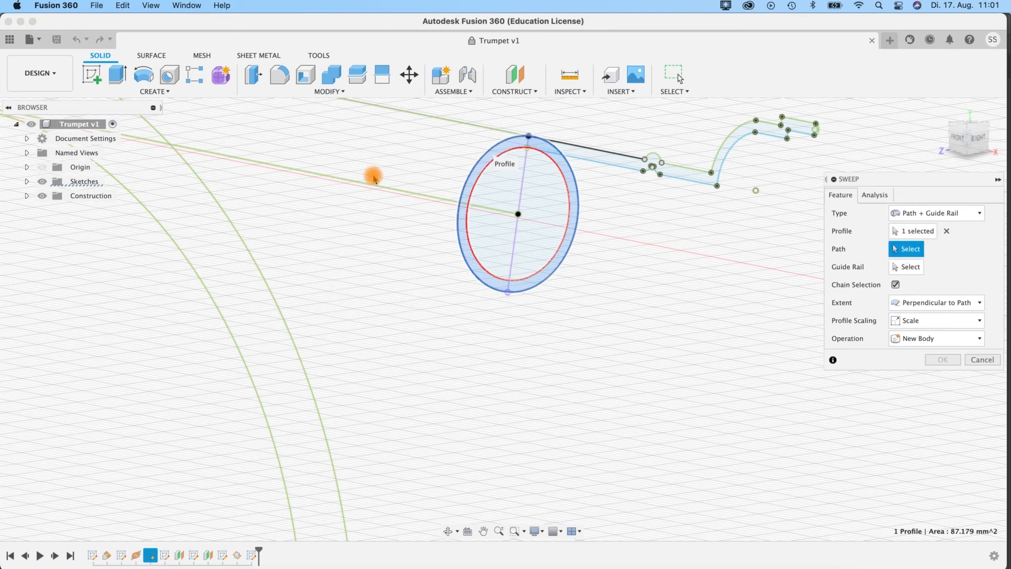
scroll(375, 180, up, 3)
scroll(375, 180, down, 6)
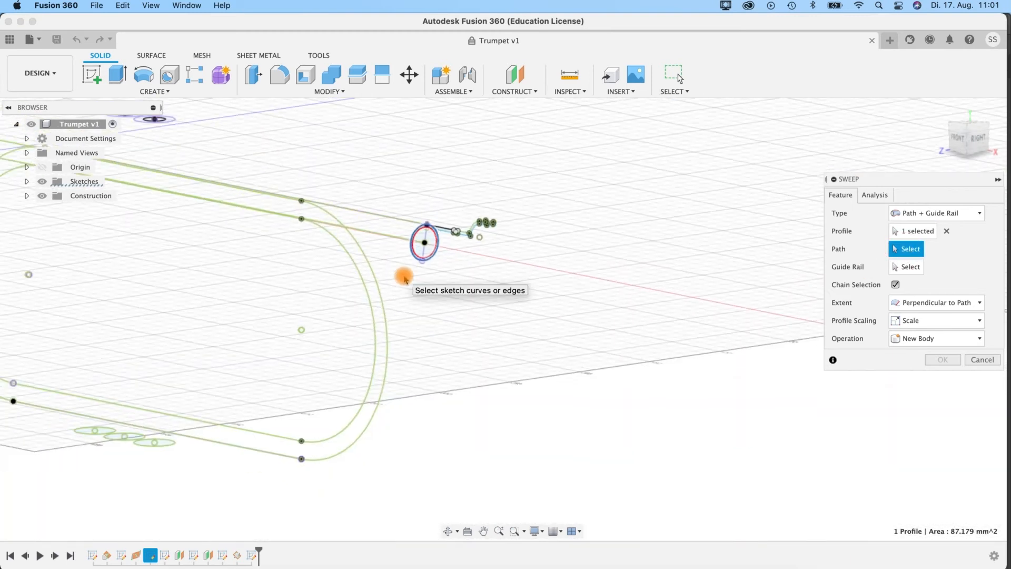
click(390, 242)
scroll(641, 384, left, 10)
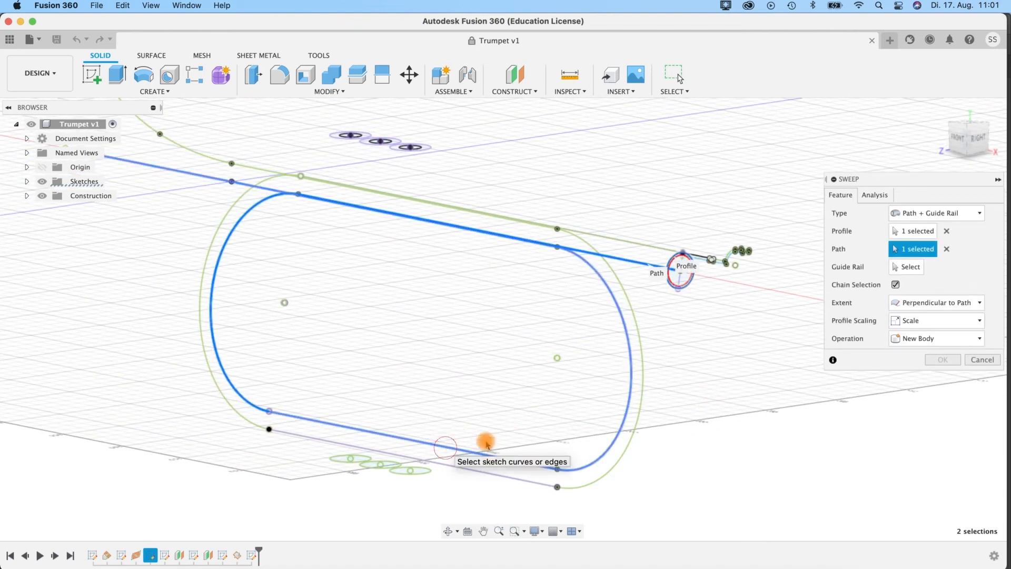
mouse_move(706, 406)
shift+middle_down()
mouse_move(688, 408)
mouse_move(677, 392)
mouse_move(695, 396)
mouse_move(681, 416)
mouse_move(676, 401)
mouse_move(700, 390)
mouse_move(629, 370)
shift+middle_up()
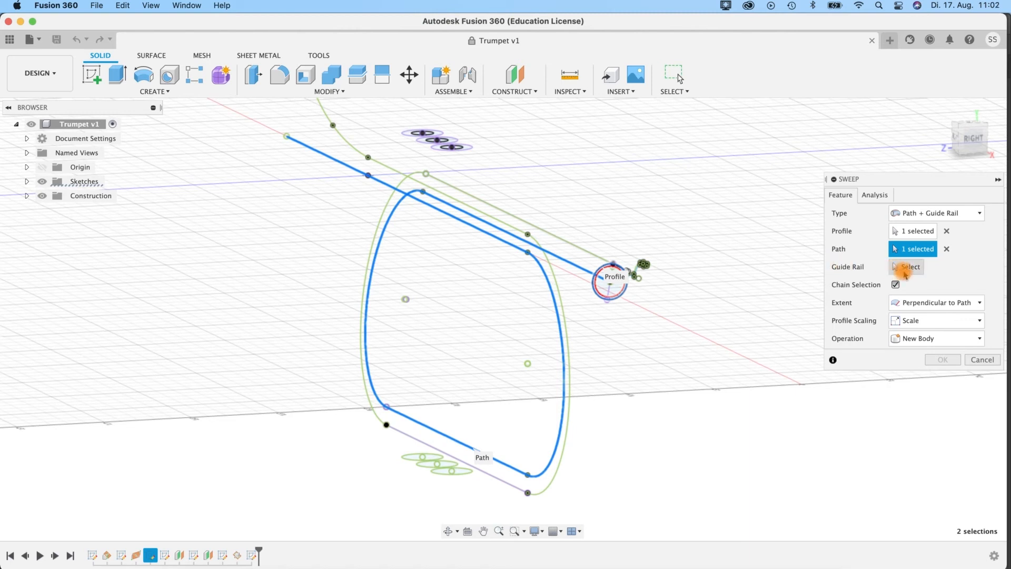
Choose the outer curve chain, including the remaining loop and bell curve, as guide rail and finish the sweep as a new body.
click(904, 270)
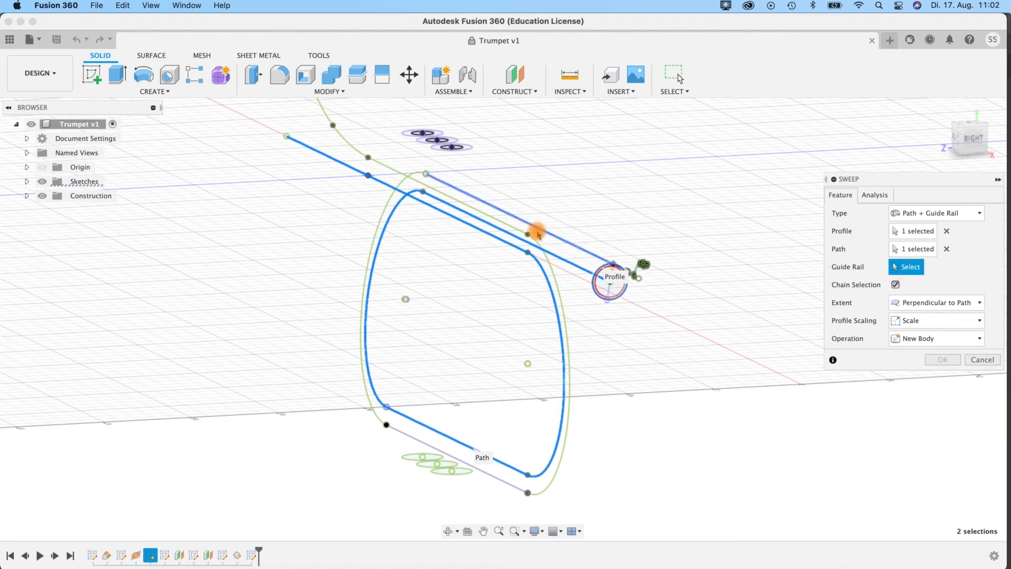
mouse_move(588, 230)
shift+middle_down()
mouse_move(569, 210)
mouse_move(592, 221)
mouse_move(582, 243)
shift+middle_up()
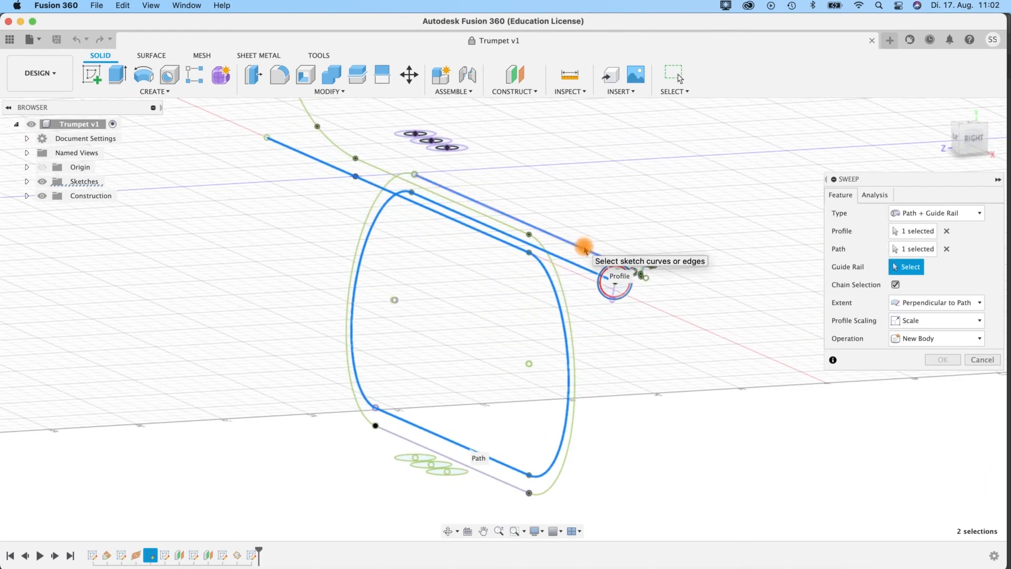
click(583, 248)
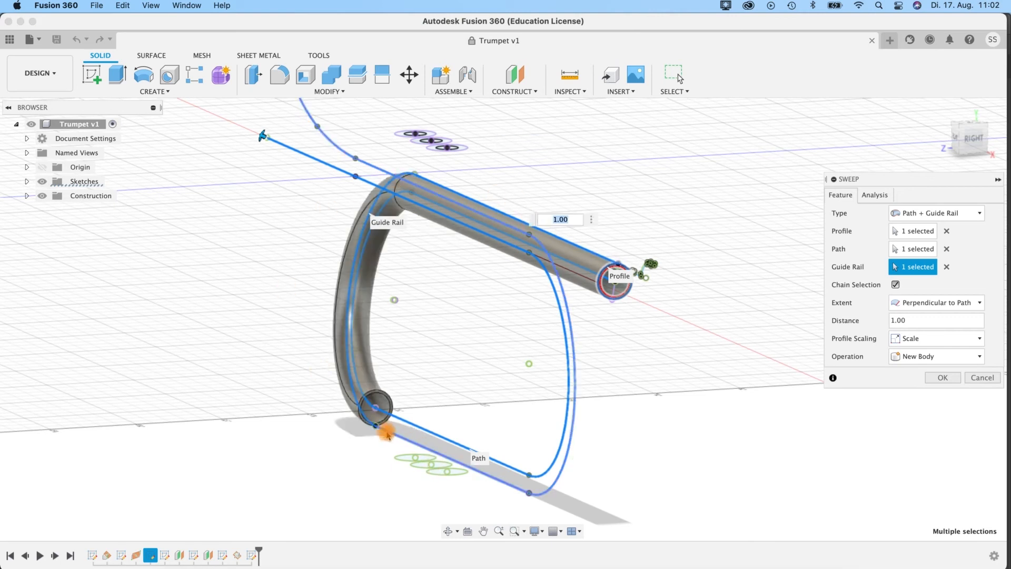
click(575, 427)
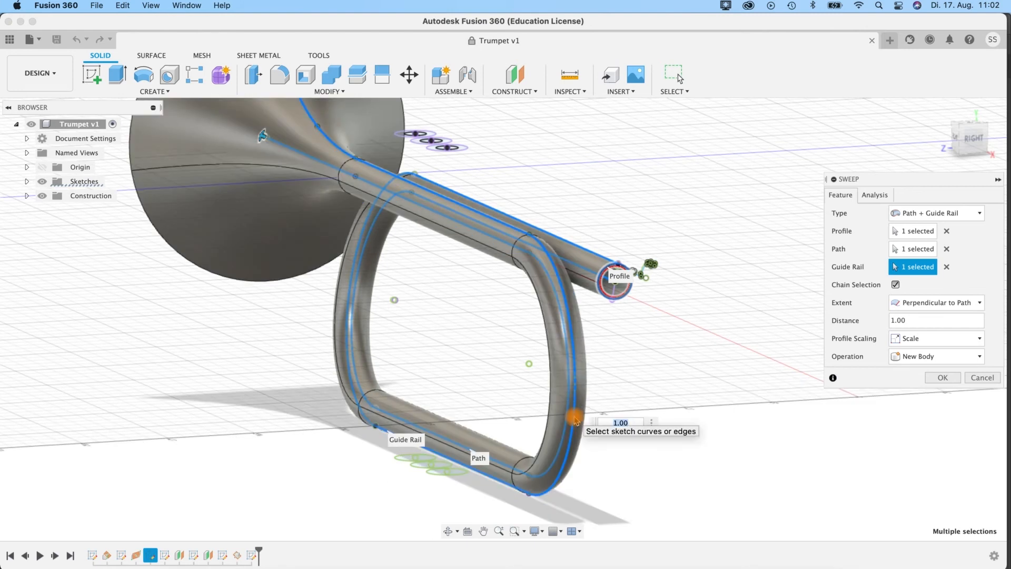
shift+middle_drag(205, 392, 533, 282)
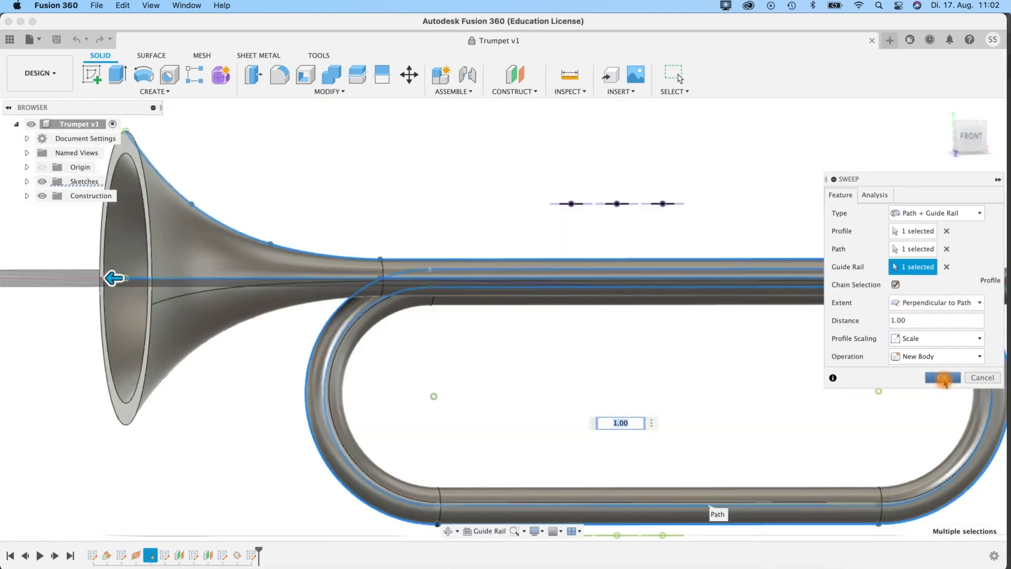
click(942, 377)
Select the swept body and inspect the trumpet's bell, tube bends and open tube end.
shift+middle_drag(721, 408, 599, 421)
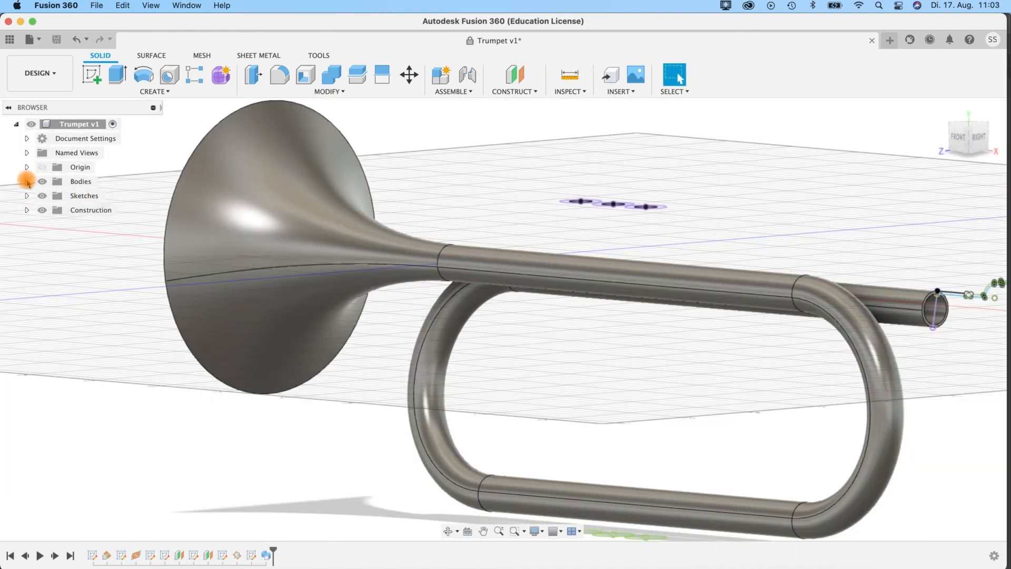
click(91, 197)
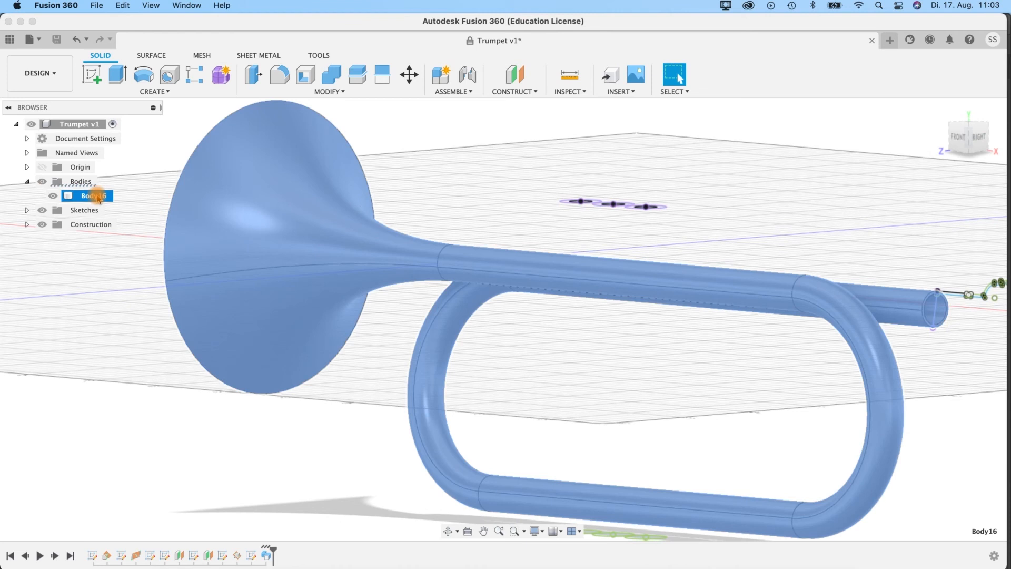
scroll(823, 239, up, 3)
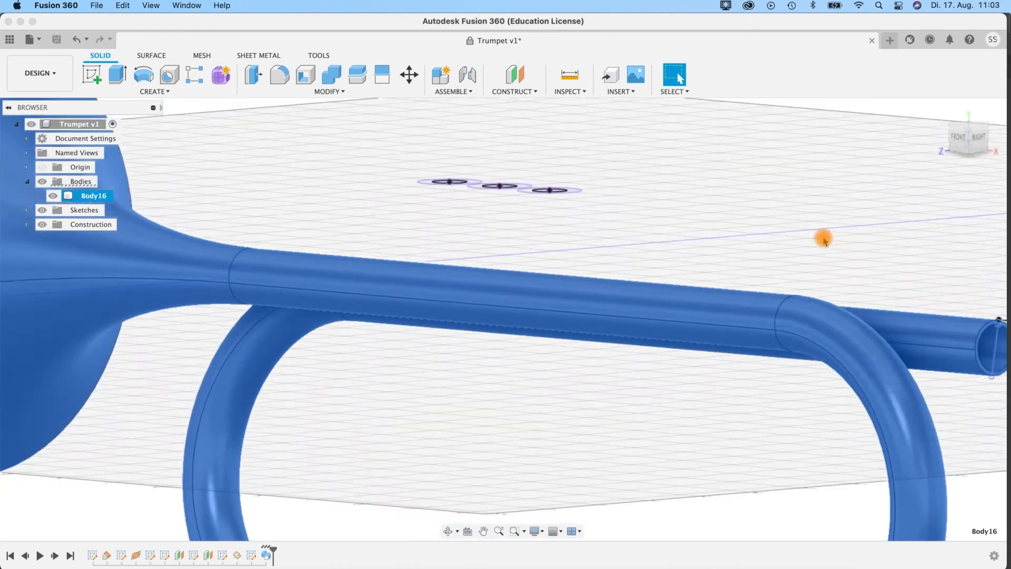
scroll(823, 239, down, 5)
middle_drag(824, 239, 674, 219)
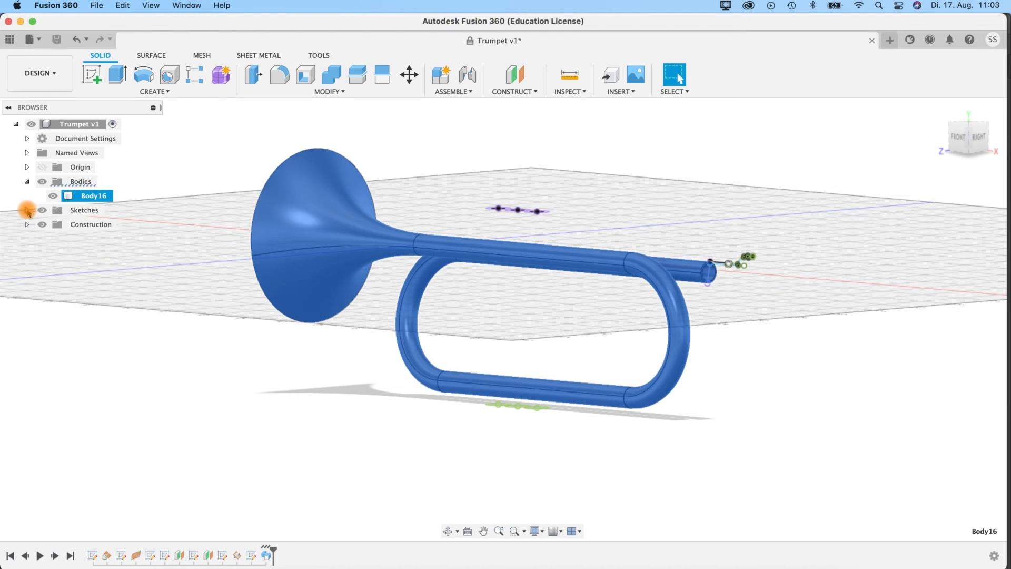
scroll(789, 306, up, 6)
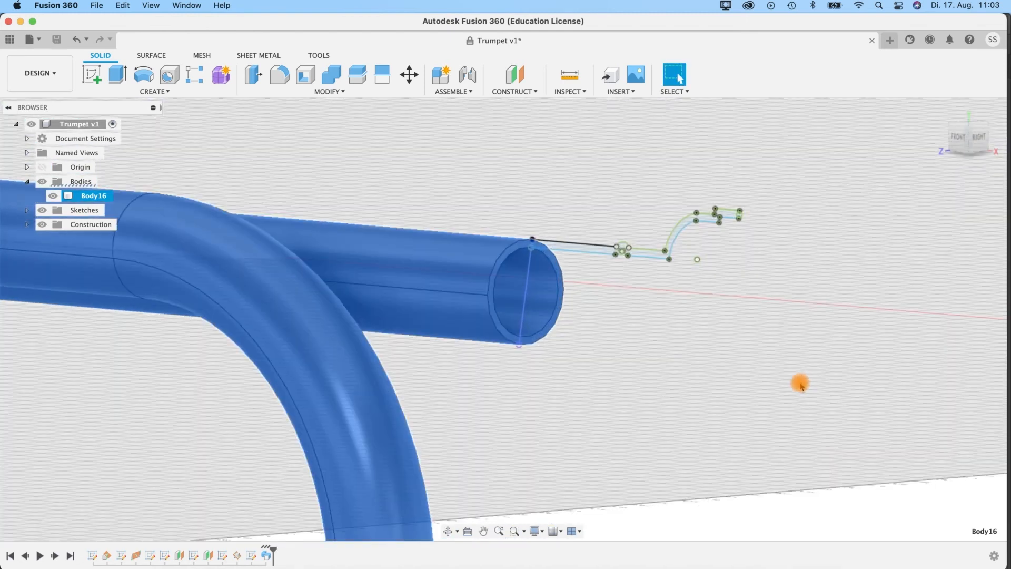
shift+middle_drag(640, 376, 586, 366)
middle_drag(431, 434, 795, 410)
scroll(190, 345, up, 1)
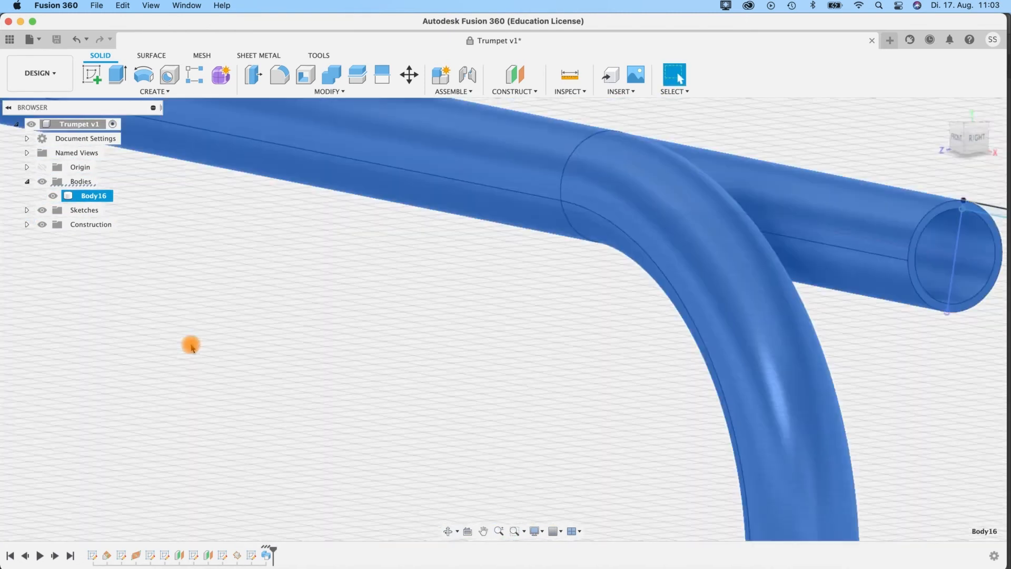
scroll(183, 347, down, 6)
scroll(183, 349, down, 1)
middle_drag(185, 355, 311, 297)
shift+middle_drag(252, 413, 257, 414)
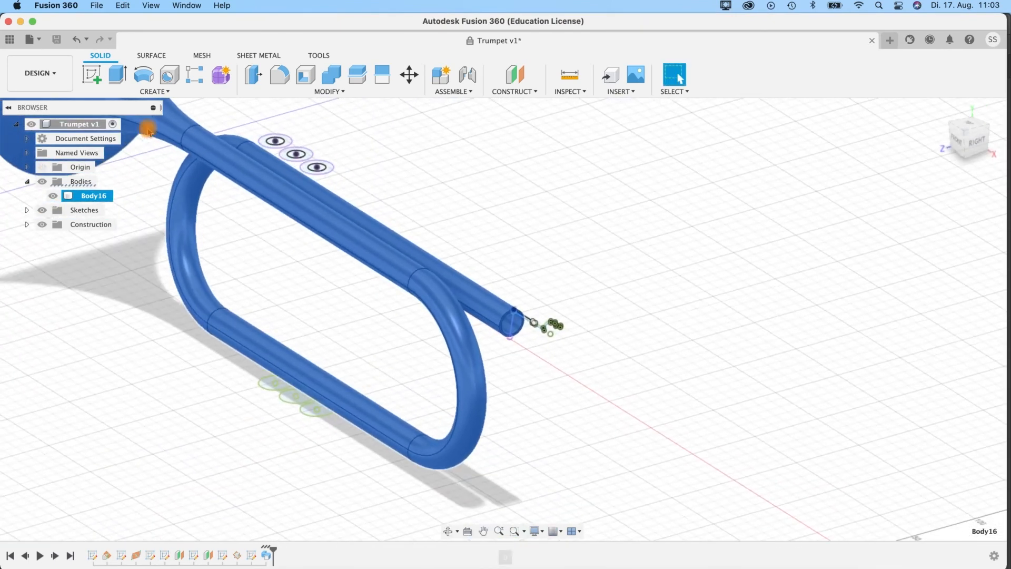
Start an Extrude with the three sketch circles below the tube's lower straight section as profiles.
click(115, 90)
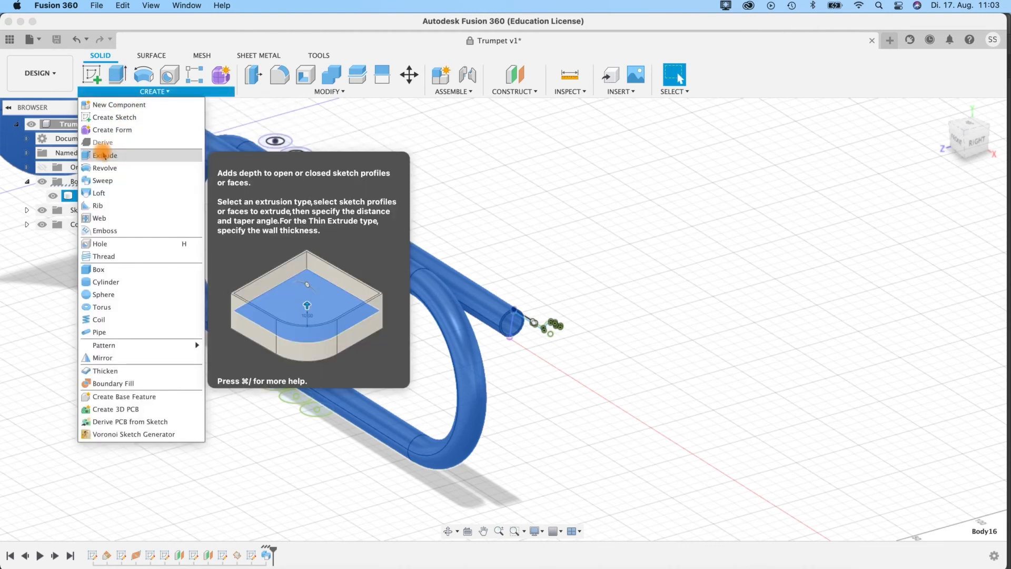
click(117, 75)
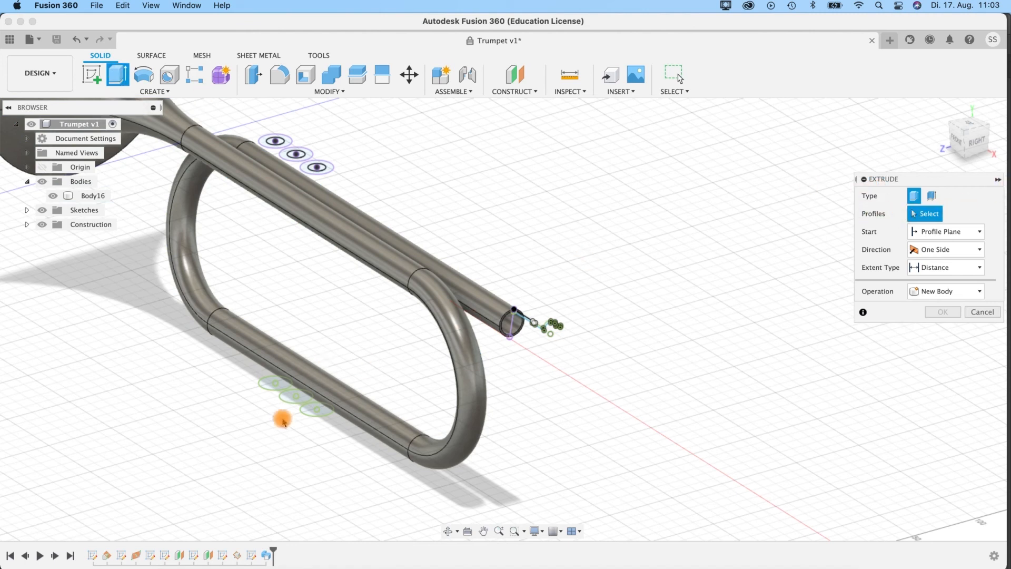
scroll(283, 421, up, 5)
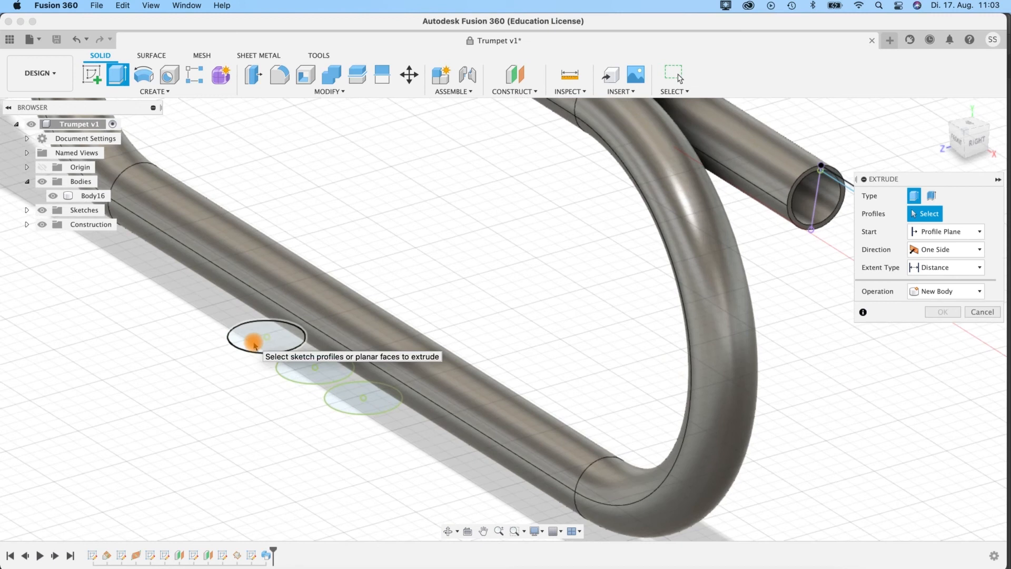
click(254, 345)
click(295, 367)
click(342, 405)
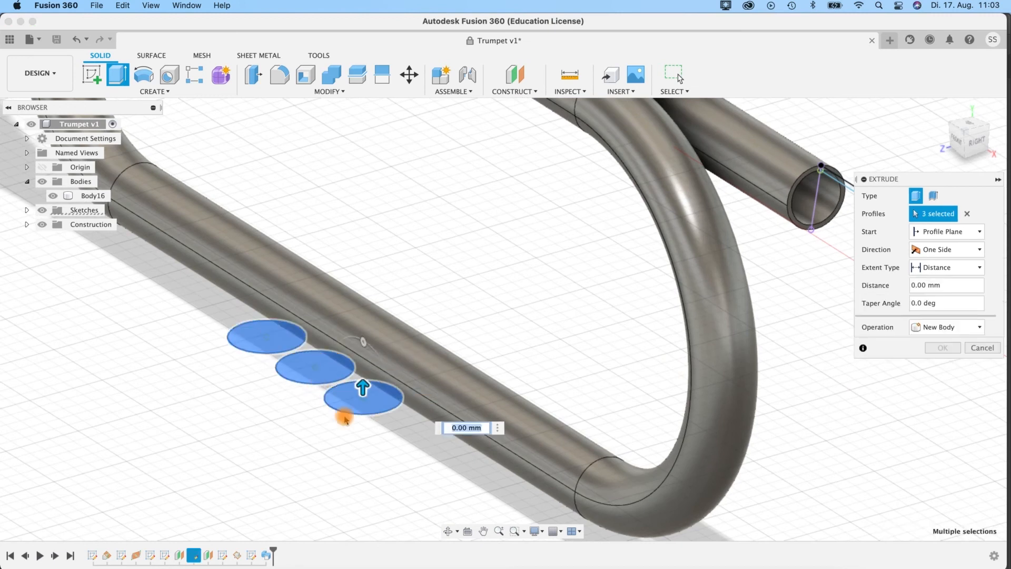
scroll(344, 425, up, 4)
scroll(343, 426, down, 9)
middle_drag(666, 428, 744, 477)
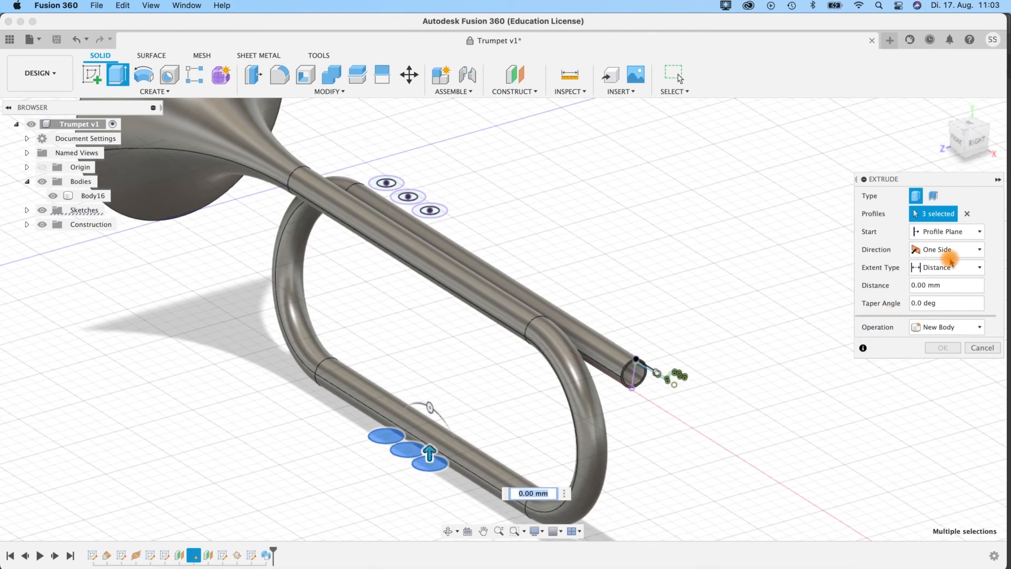
Extrude the three circles upward through both tube sections with a distance of 190 mm.
drag(430, 452, 431, 189)
shift+middle_drag(536, 279, 524, 254)
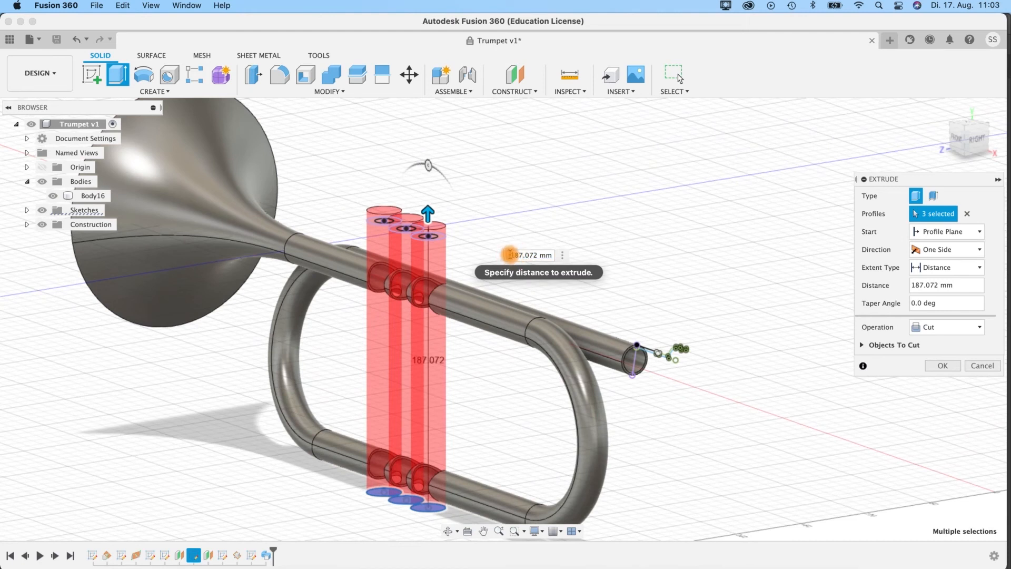
text(90)
mouse_move(474, 262)
shift+middle_down()
mouse_move(490, 260)
mouse_move(469, 264)
shift+middle_up()
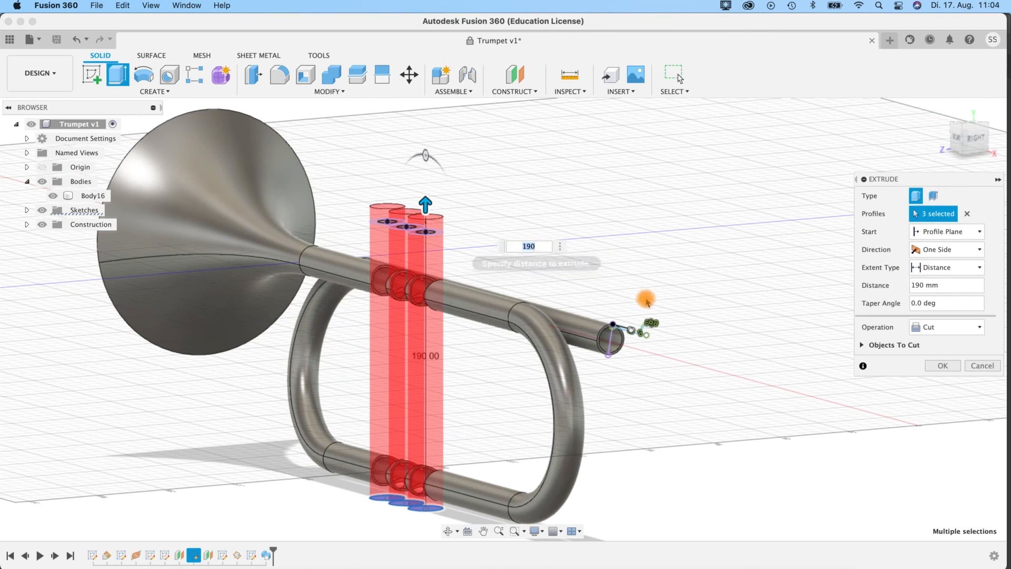
scroll(647, 300, up, 1)
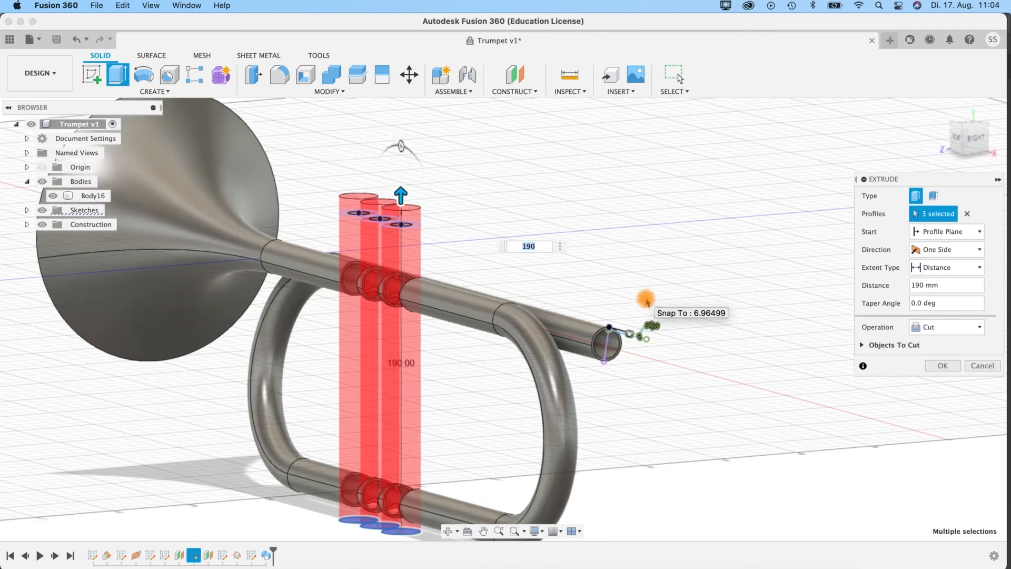
Compare the Join, Cut and Intersect operations for the three-cylinder extrusion and settle on Join.
click(937, 327)
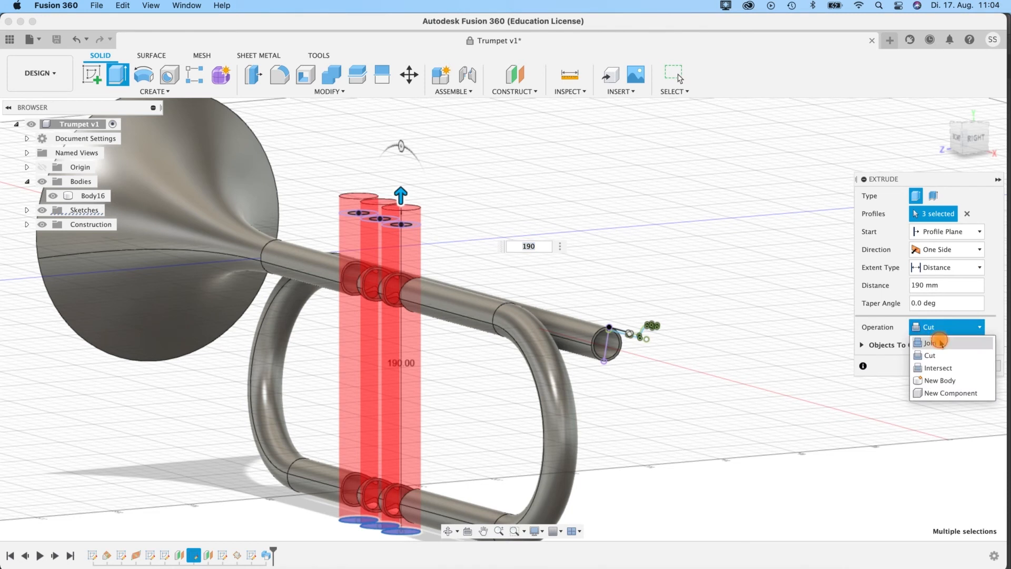
click(940, 343)
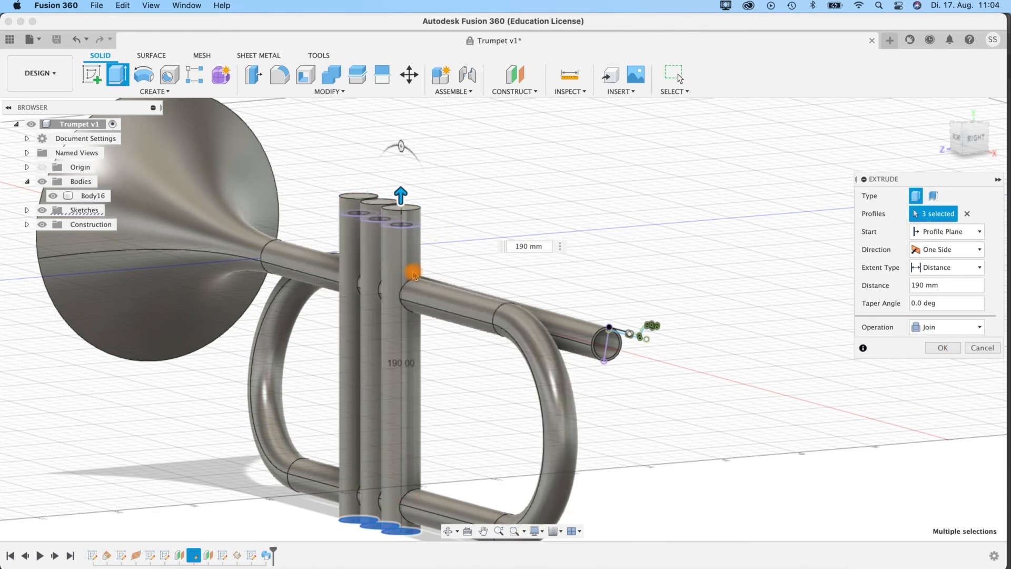
click(942, 327)
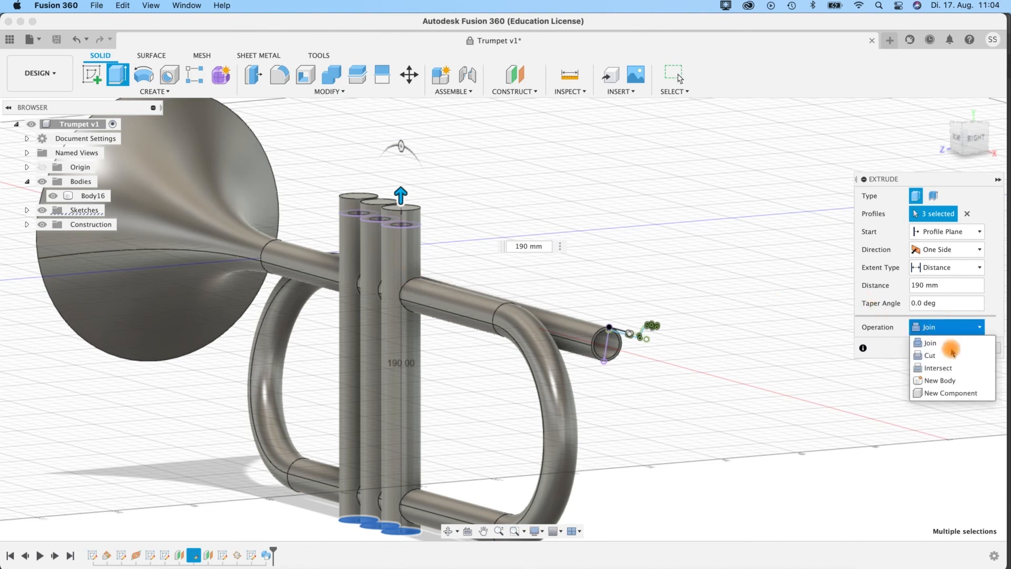
click(943, 356)
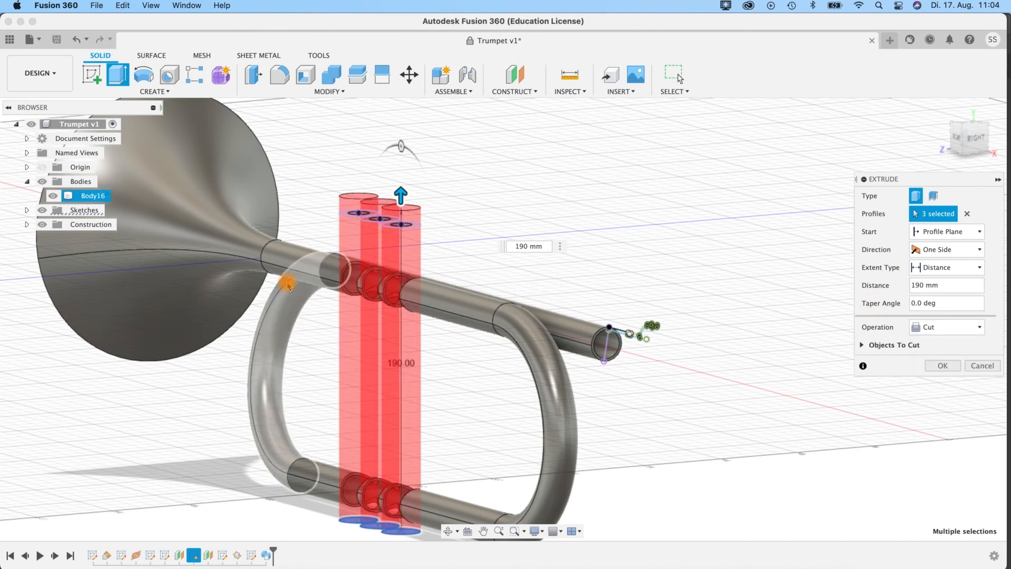
click(942, 327)
click(941, 367)
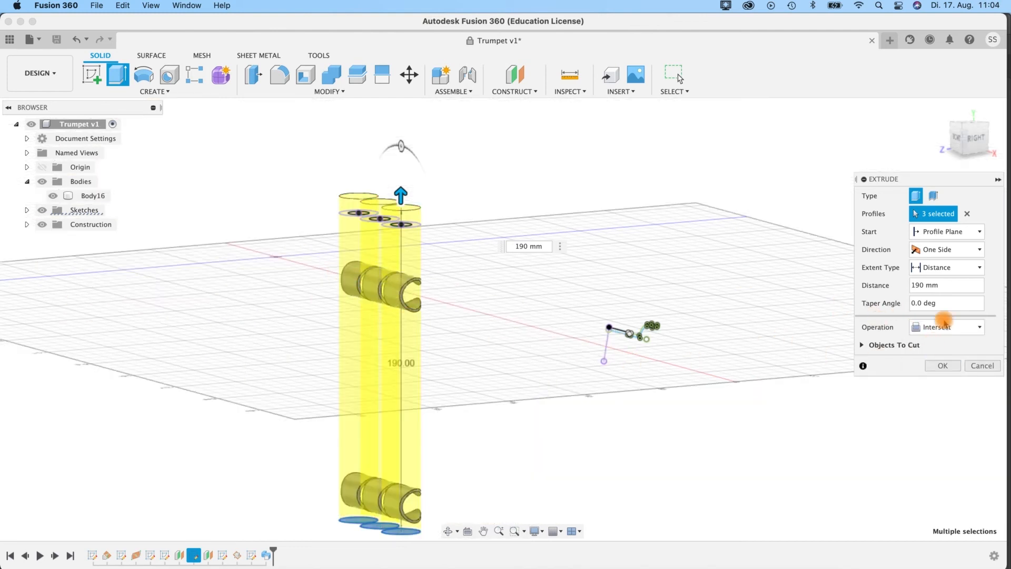
click(960, 327)
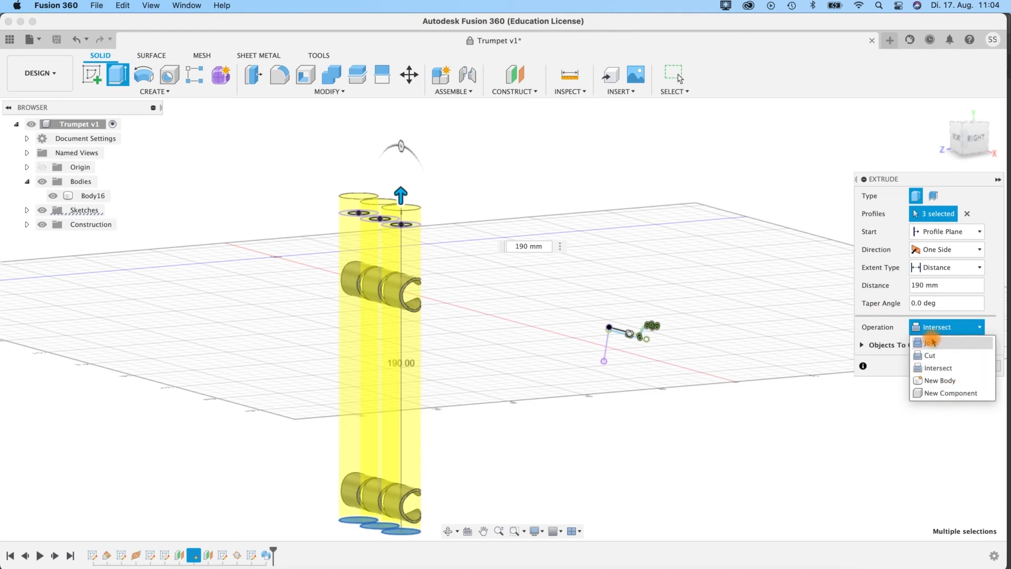
click(942, 343)
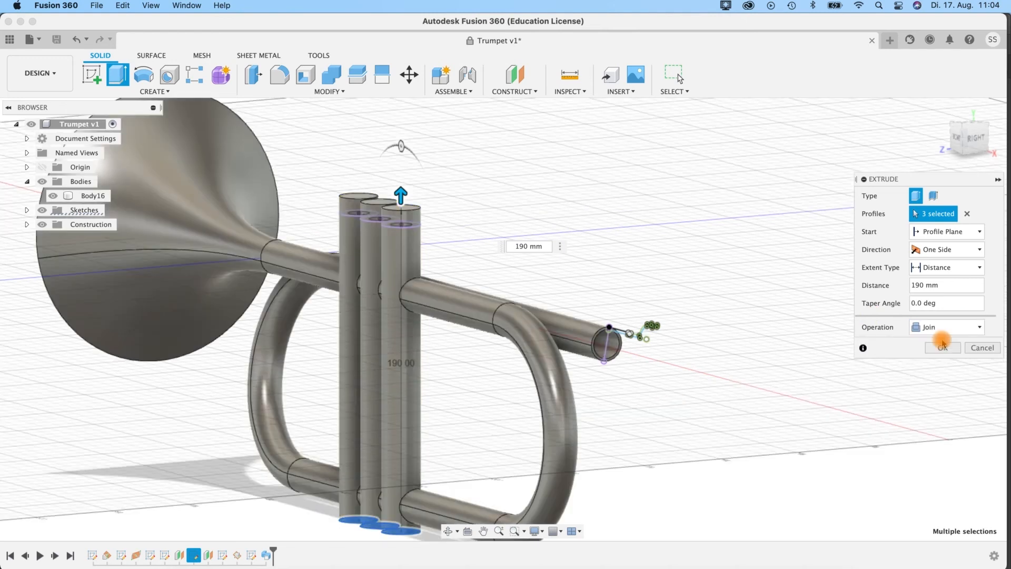
Set the distance of the three valve cylinders to 186 mm and finish the joined extrusion.
scroll(484, 254, up, 5)
shift+middle_drag(441, 242, 379, 241)
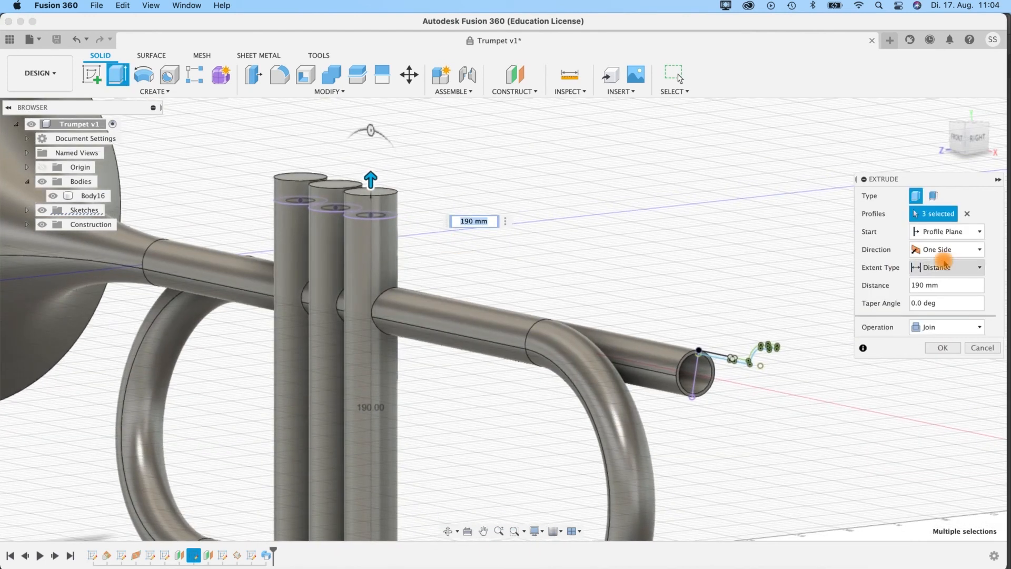
click(916, 286)
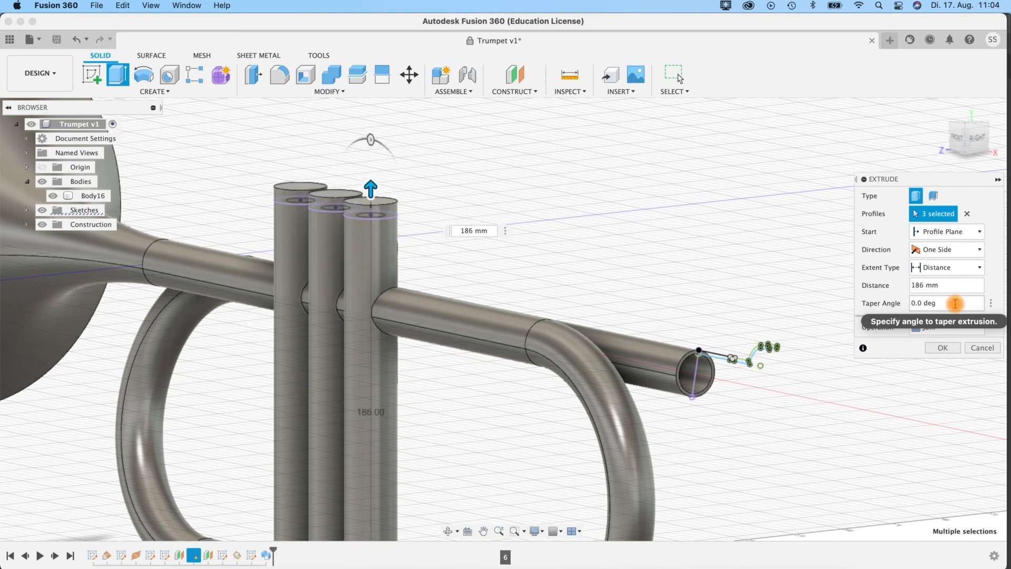
shift+middle_drag(582, 267, 670, 266)
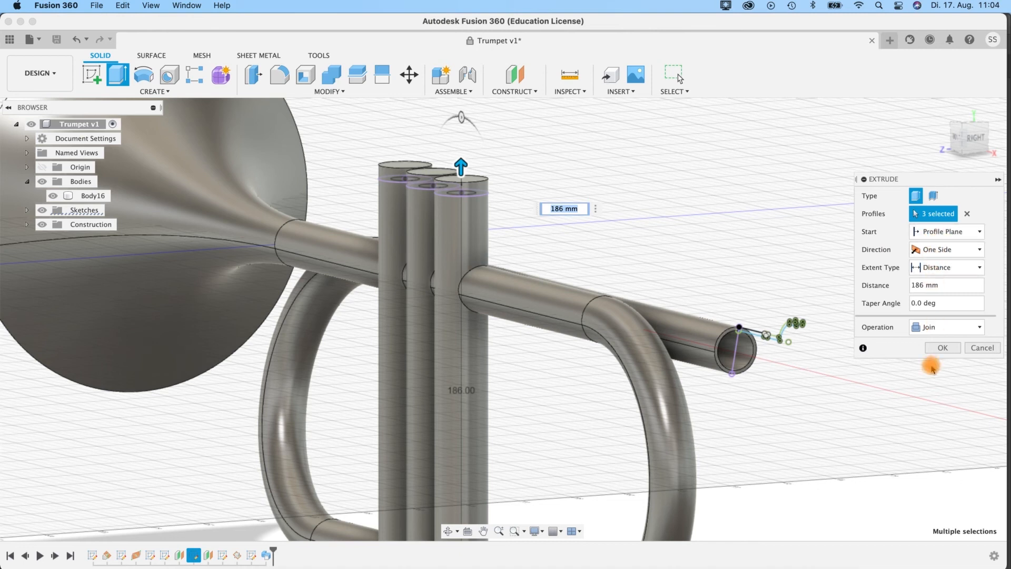
click(940, 352)
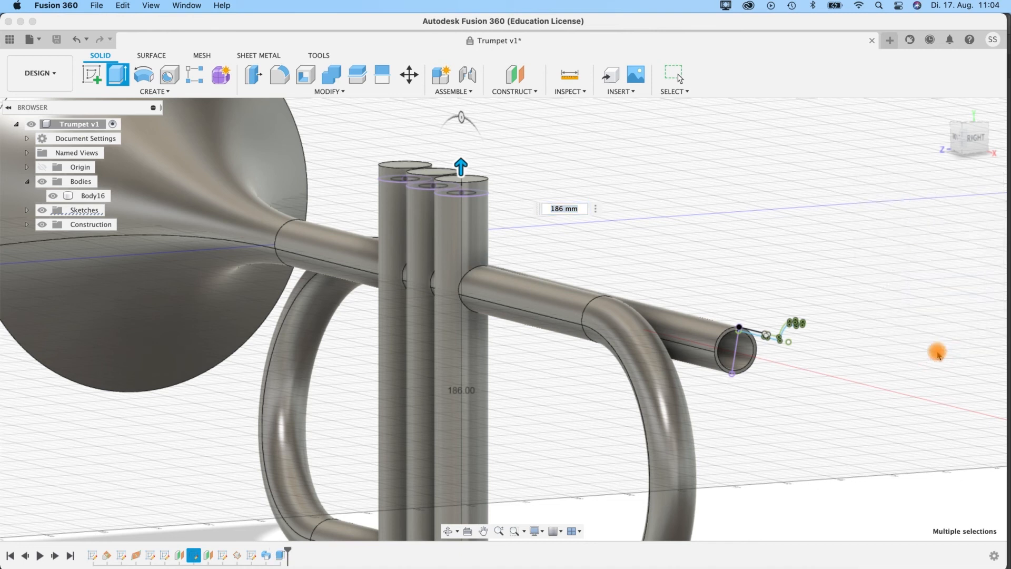
Start an Extrude with the three ring-shaped sketch profiles near the upper ends of the valve cylinders.
shift+middle_drag(691, 212, 658, 226)
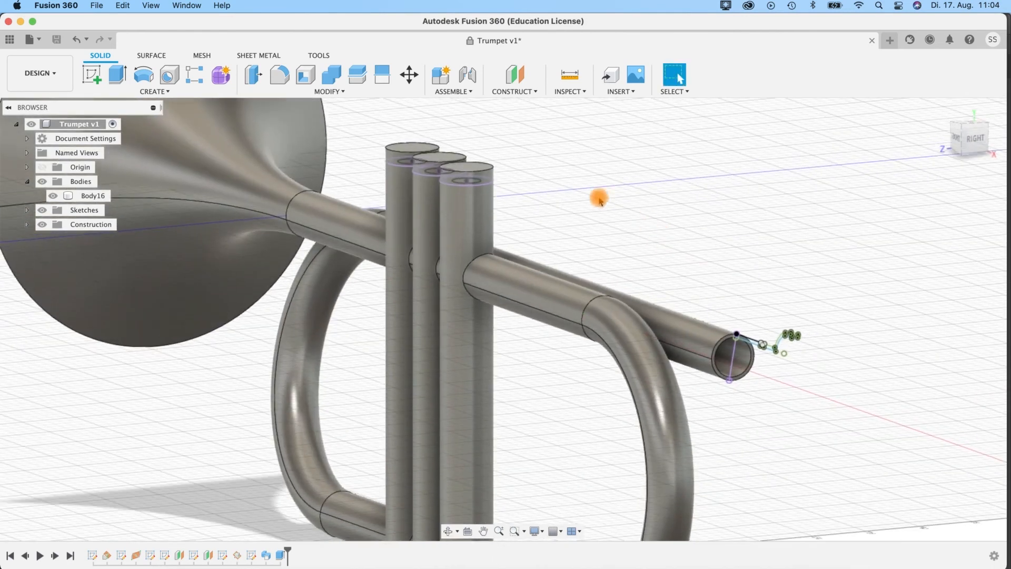
middle_drag(598, 197, 710, 248)
scroll(711, 248, up, 4)
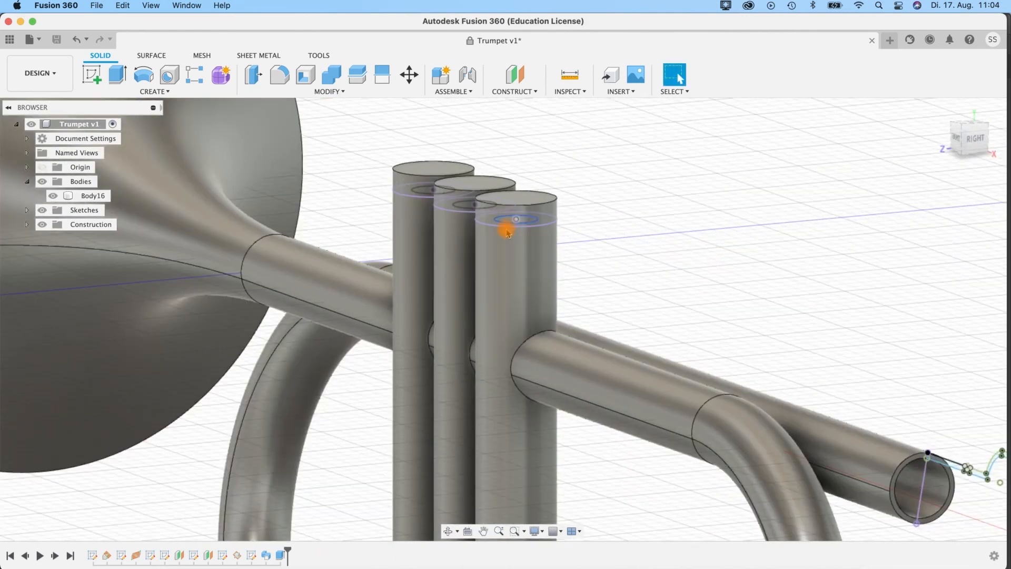
click(114, 79)
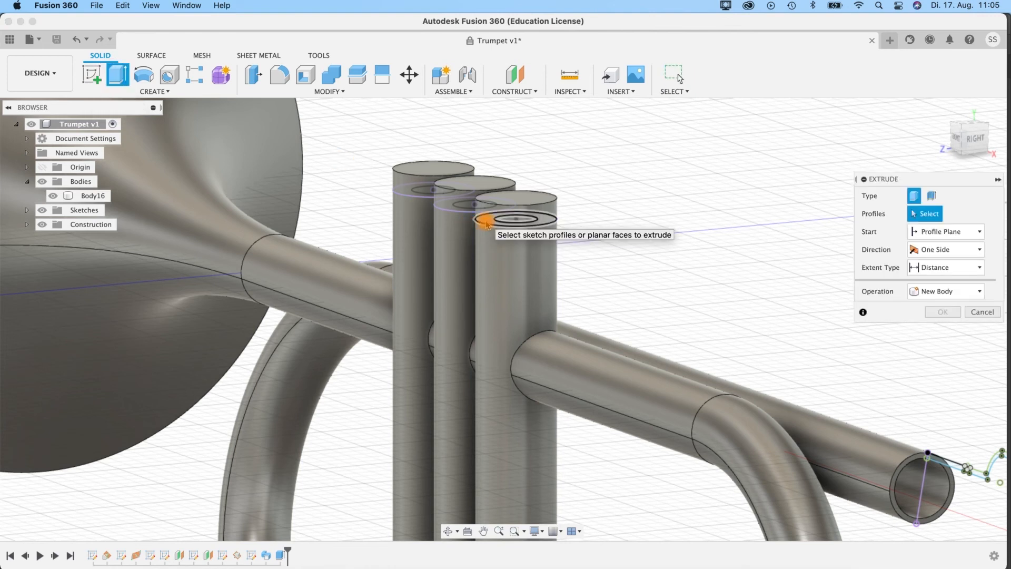
click(485, 221)
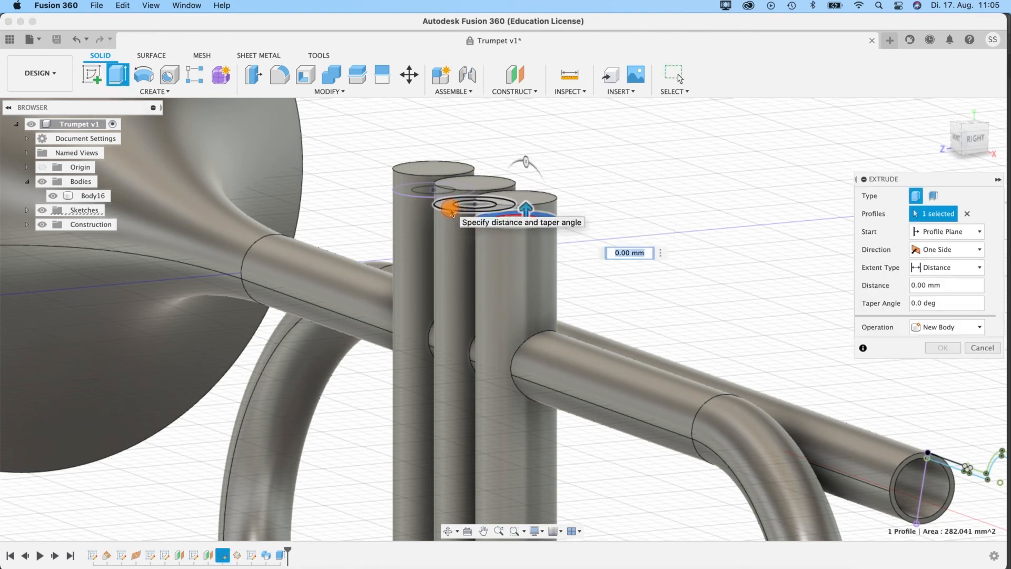
click(451, 209)
click(405, 192)
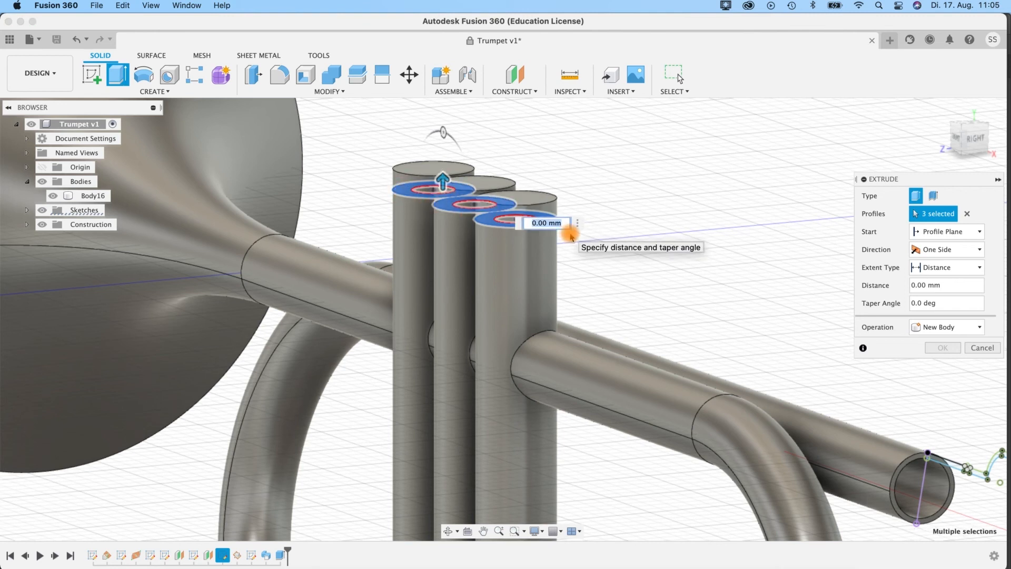
Cut the three rings into the valve cylinders with a distance of -20 mm.
text(-20)
key(Return)
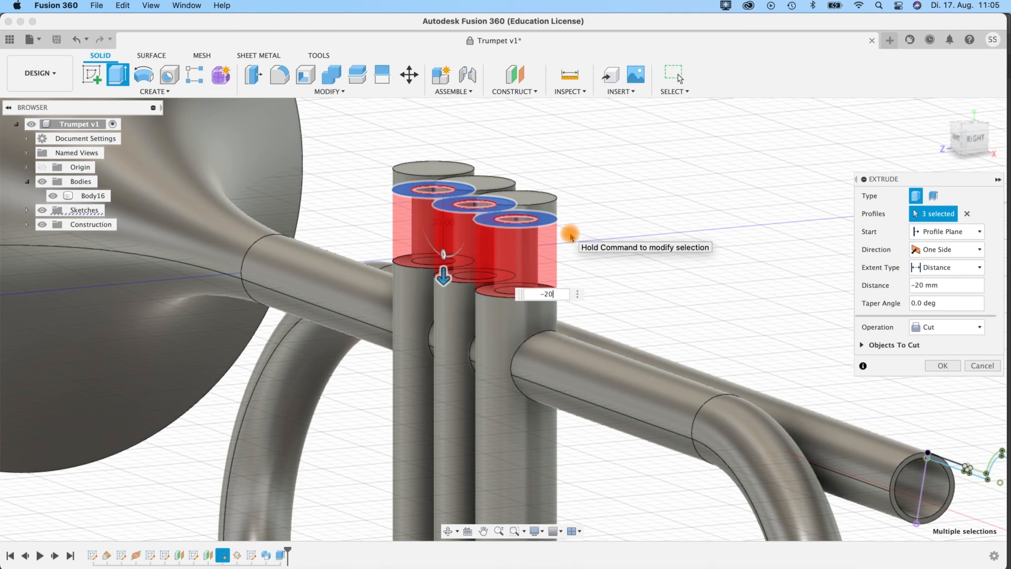
mouse_move(660, 295)
shift+middle_down()
mouse_move(668, 289)
mouse_move(653, 302)
shift+middle_up()
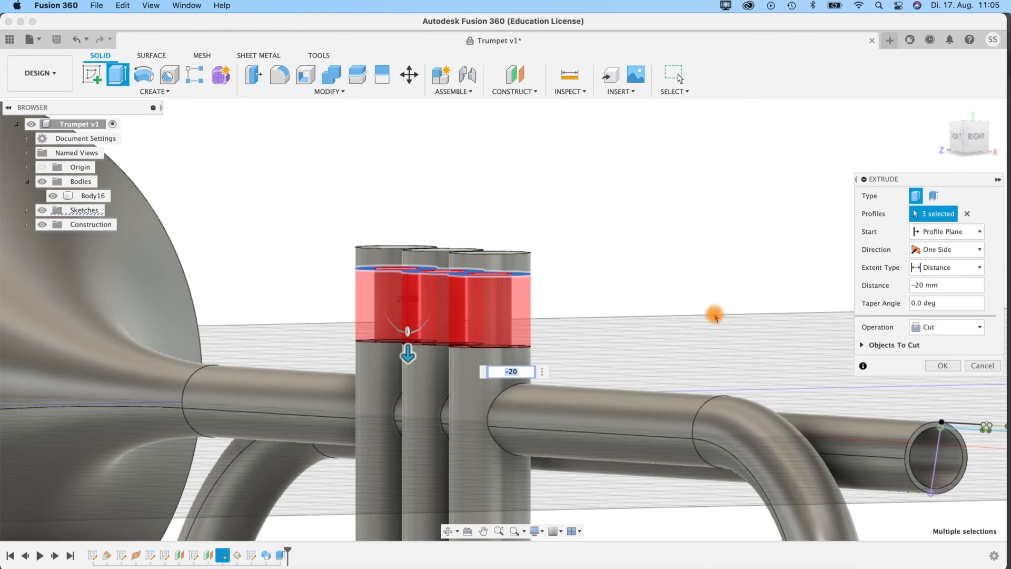
click(947, 370)
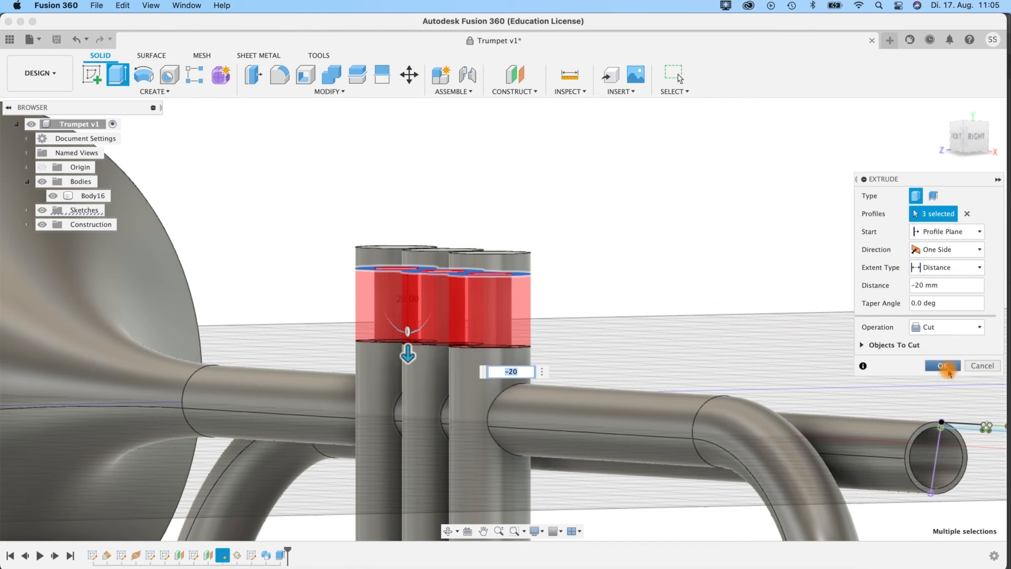
Make Sketch7, which holds the tube centreline, visible at the tube's open end.
scroll(633, 312, up, 2)
shift+middle_drag(633, 312, 714, 328)
middle_drag(652, 345, 687, 360)
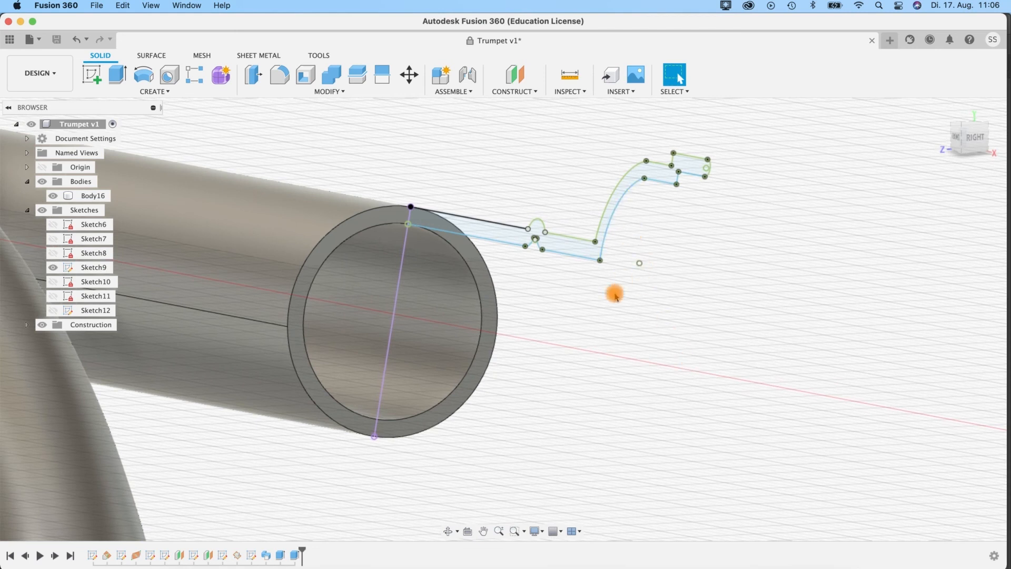
shift+middle_drag(582, 304, 587, 305)
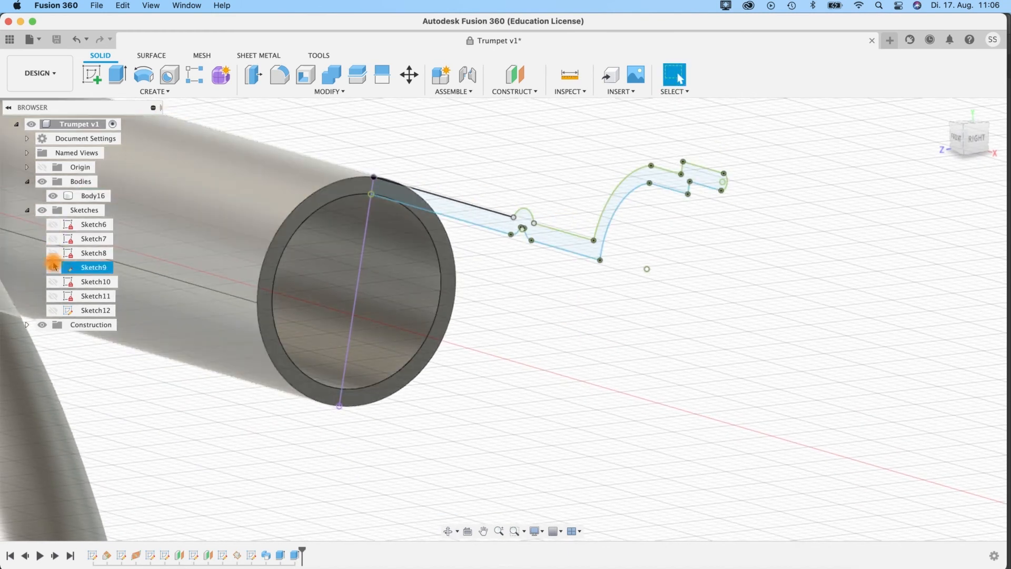
click(28, 211)
click(28, 210)
click(53, 240)
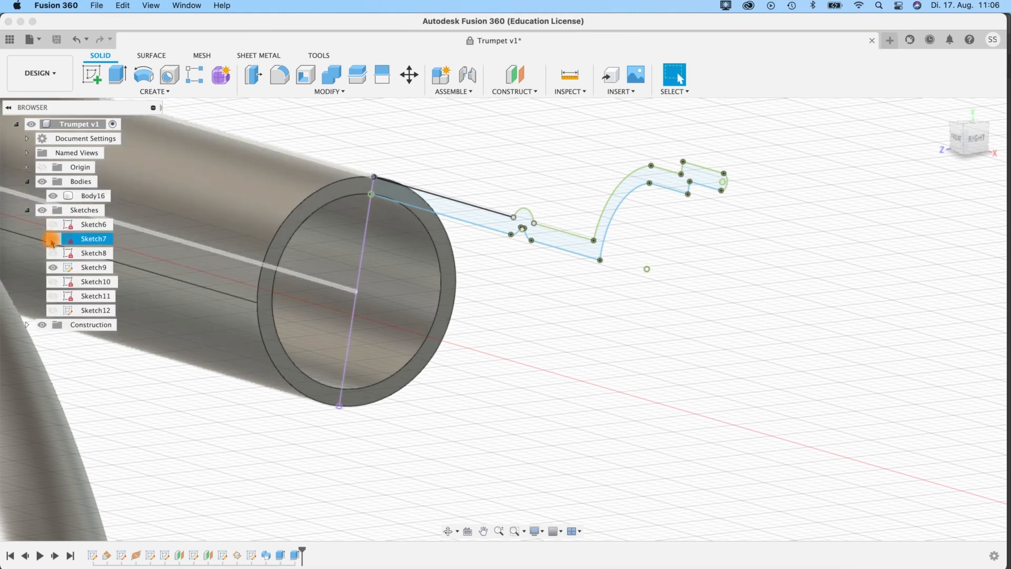
click(51, 240)
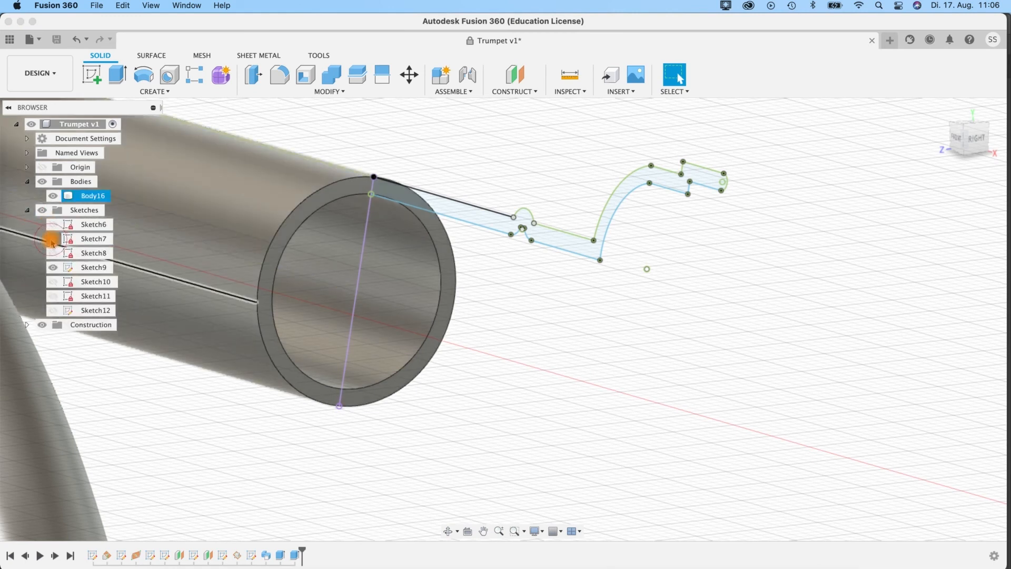
Start a Revolve of the mouthpiece profile in Sketch9 about the tube centreline.
mouse_move(434, 368)
shift+middle_down()
mouse_move(426, 358)
mouse_move(443, 371)
shift+middle_up()
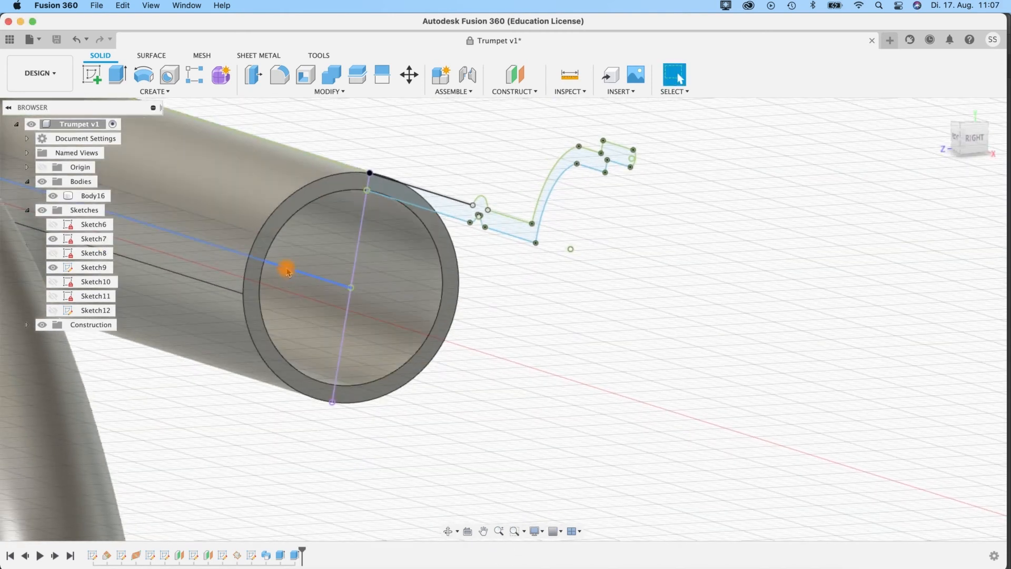
click(447, 232)
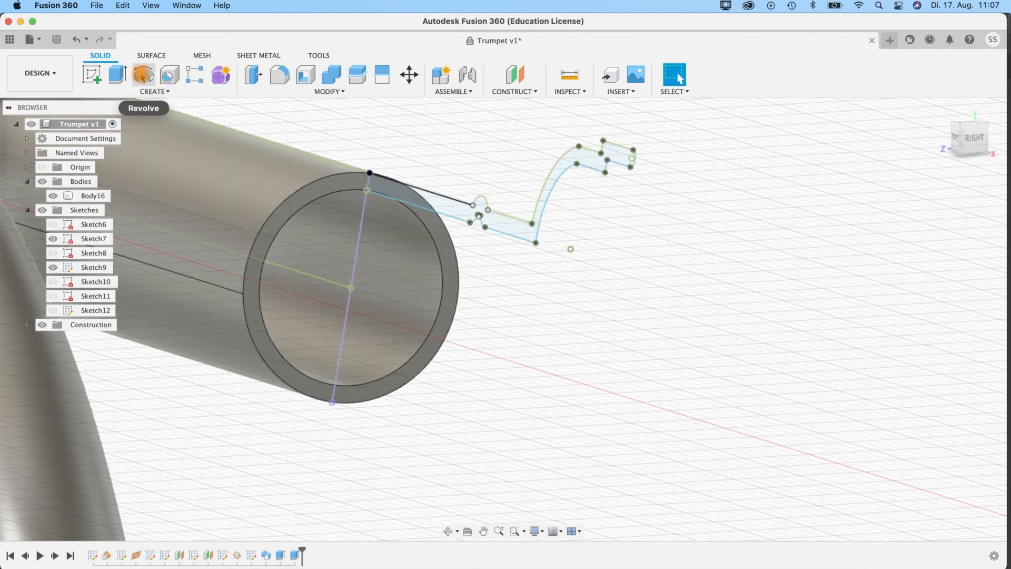
click(153, 91)
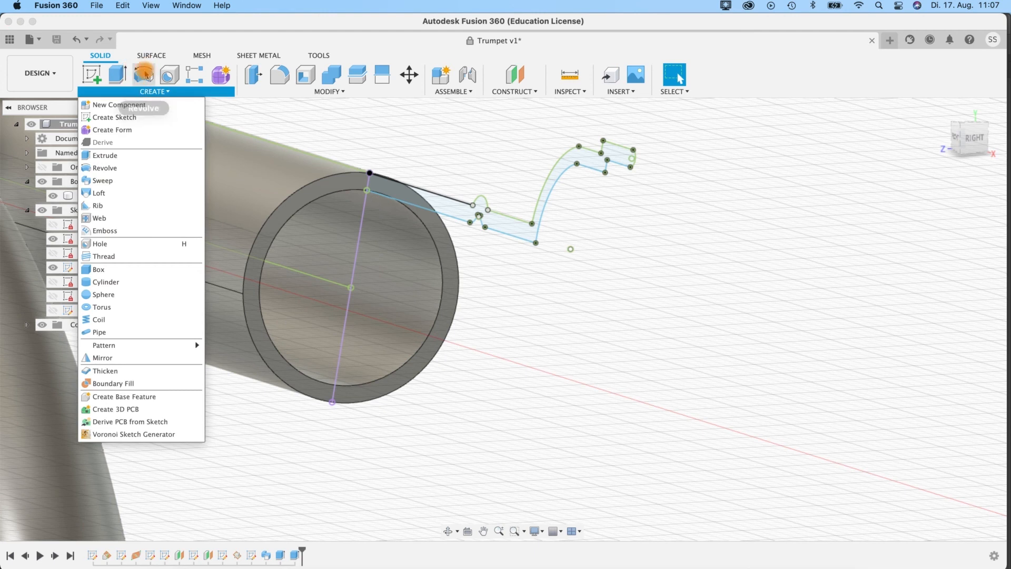
click(104, 168)
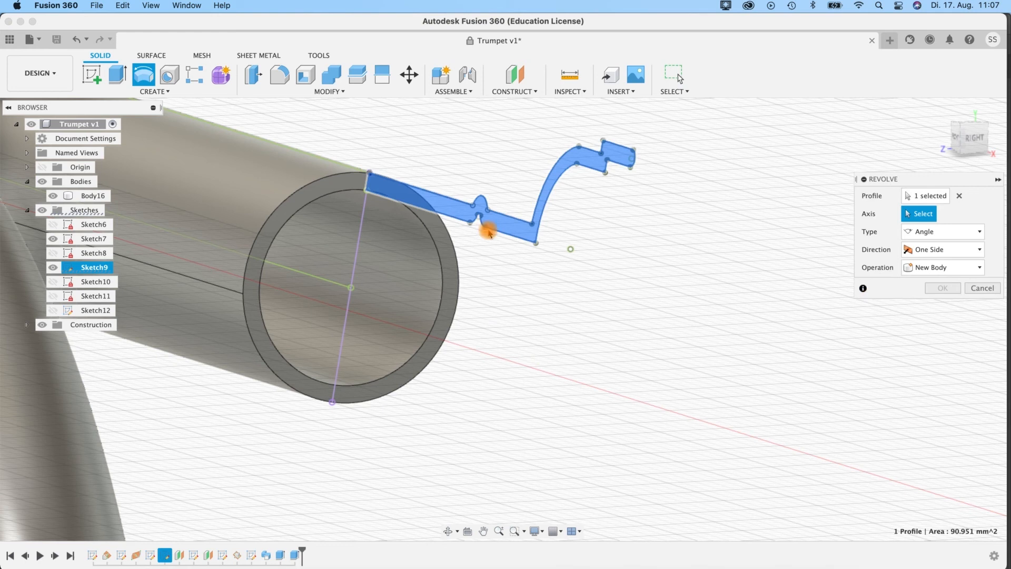
click(448, 210)
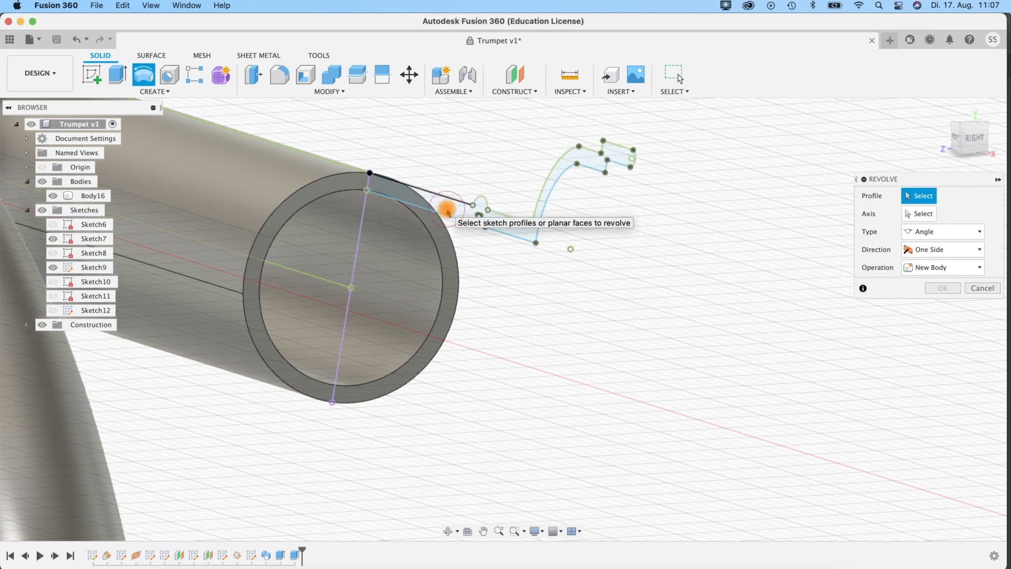
click(526, 230)
click(944, 214)
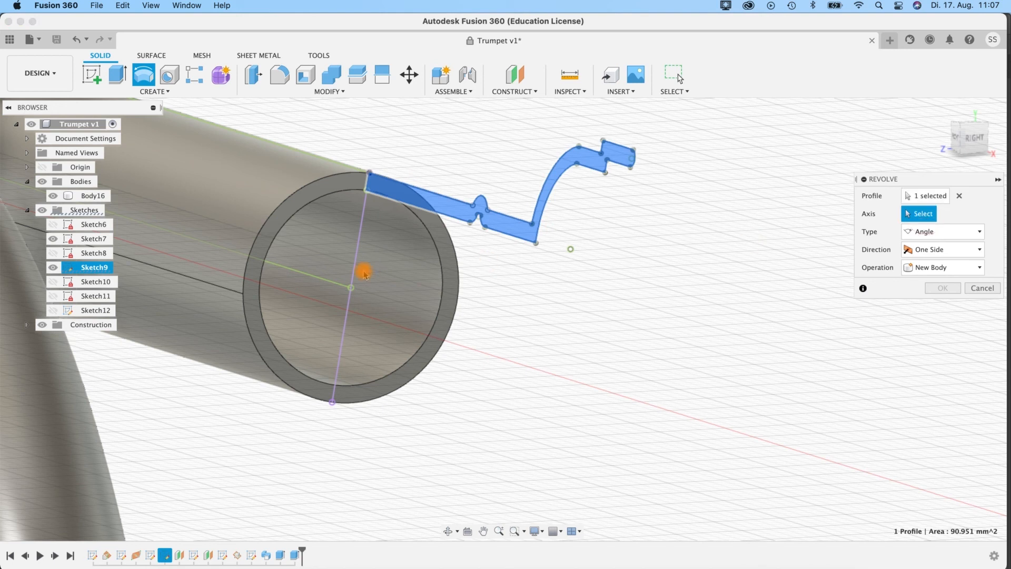
click(333, 285)
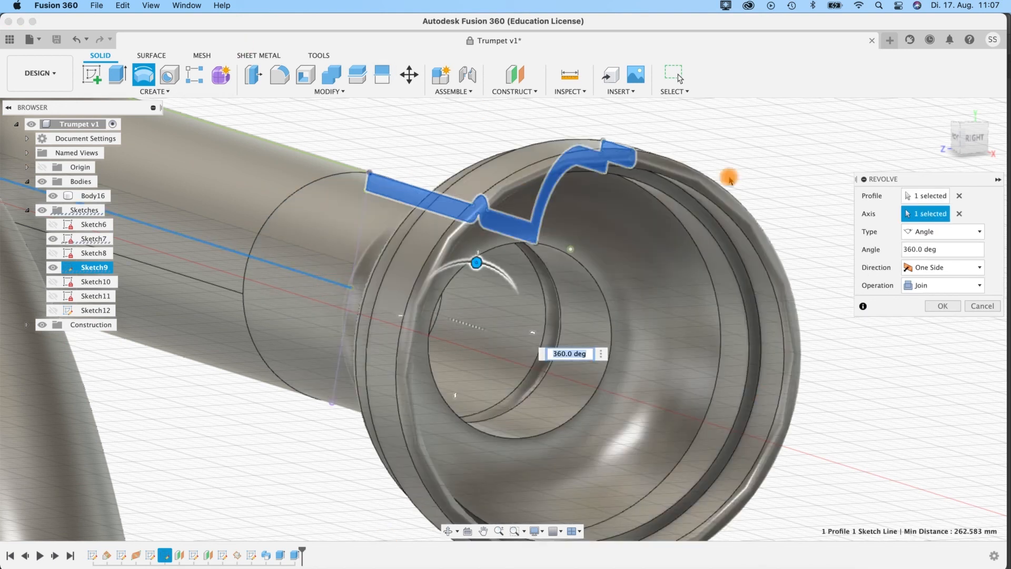
Set the mouthpiece revolve's operation to New Body and finish it with a full 360-degree angle.
mouse_move(828, 421)
shift+middle_down()
mouse_move(781, 406)
mouse_move(845, 420)
shift+middle_up()
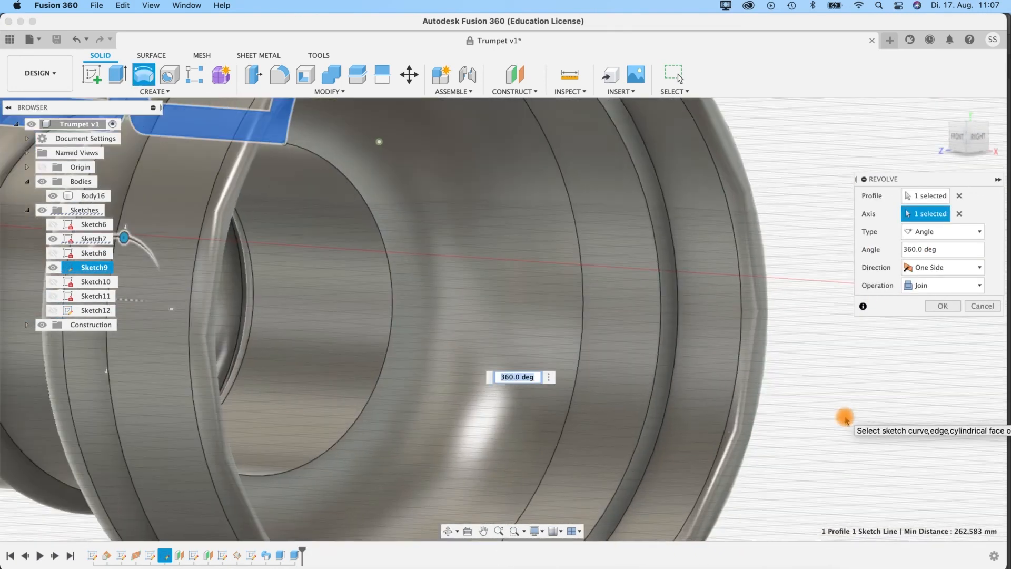
scroll(845, 419, down, 5)
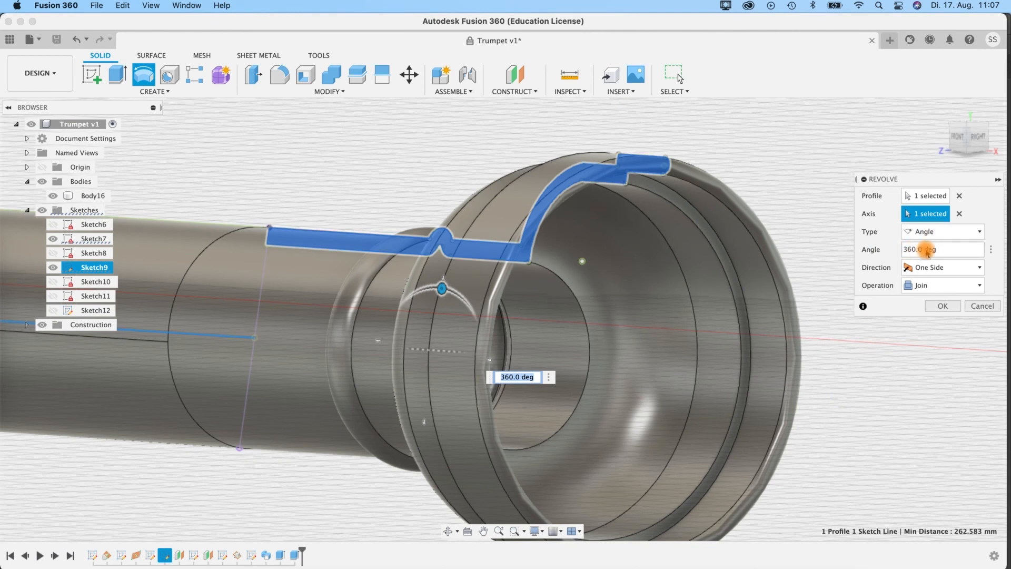
click(938, 289)
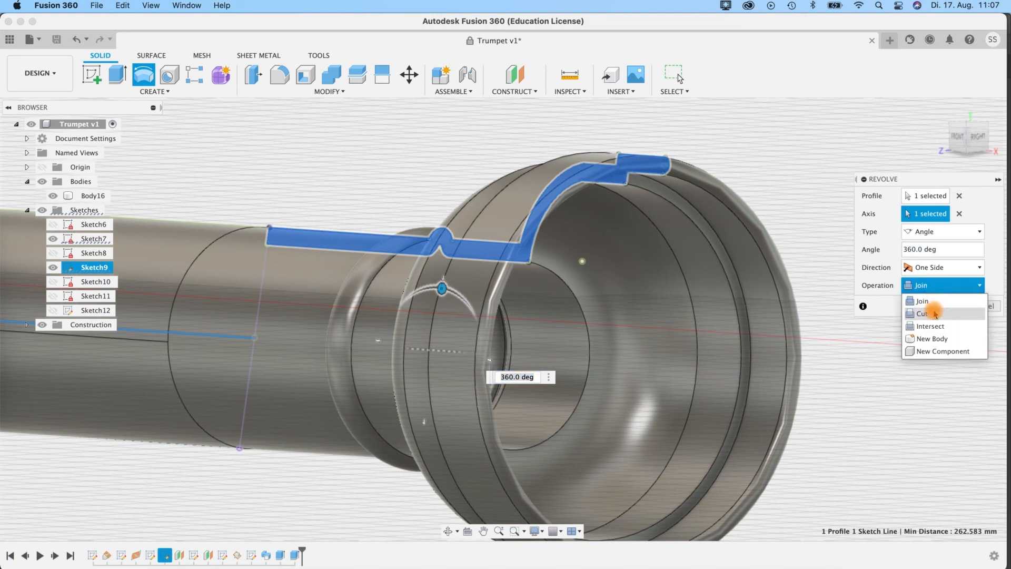
click(932, 338)
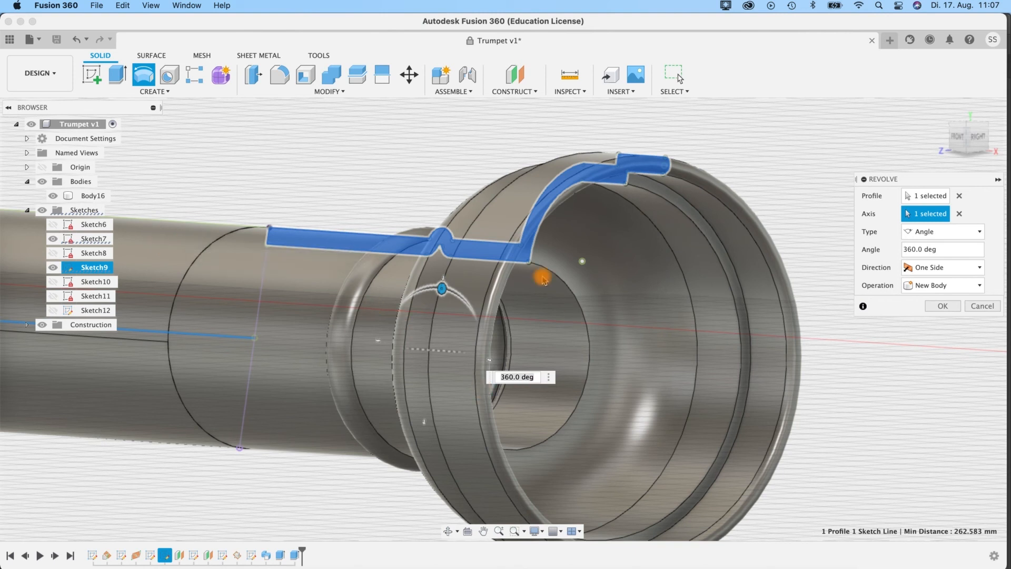
scroll(546, 281, up, 2)
scroll(545, 277, down, 5)
mouse_move(355, 344)
shift+middle_down()
mouse_move(305, 361)
mouse_move(398, 344)
mouse_move(300, 338)
mouse_move(342, 348)
shift+middle_up()
click(942, 306)
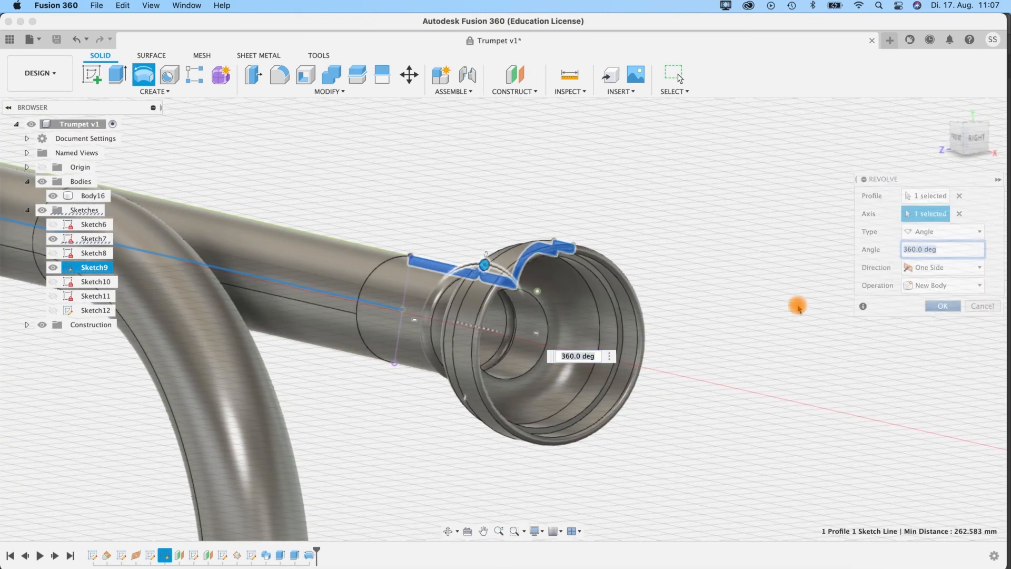
scroll(657, 255, up, 3)
scroll(657, 254, down, 8)
shift+middle_drag(655, 253, 682, 386)
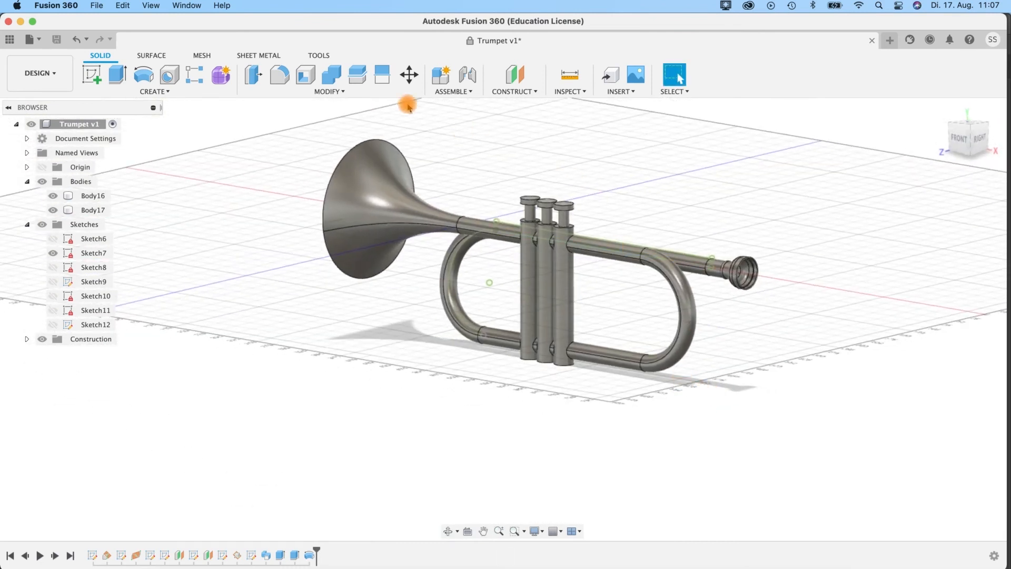
Assign the physical material Brass from the library's Metal category to the main trumpet body.
click(343, 92)
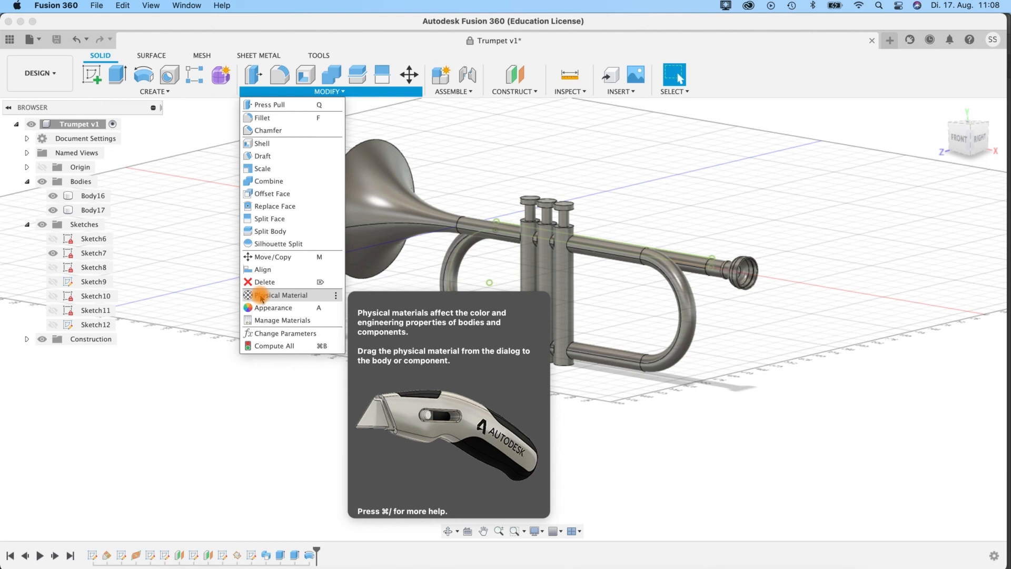
click(261, 297)
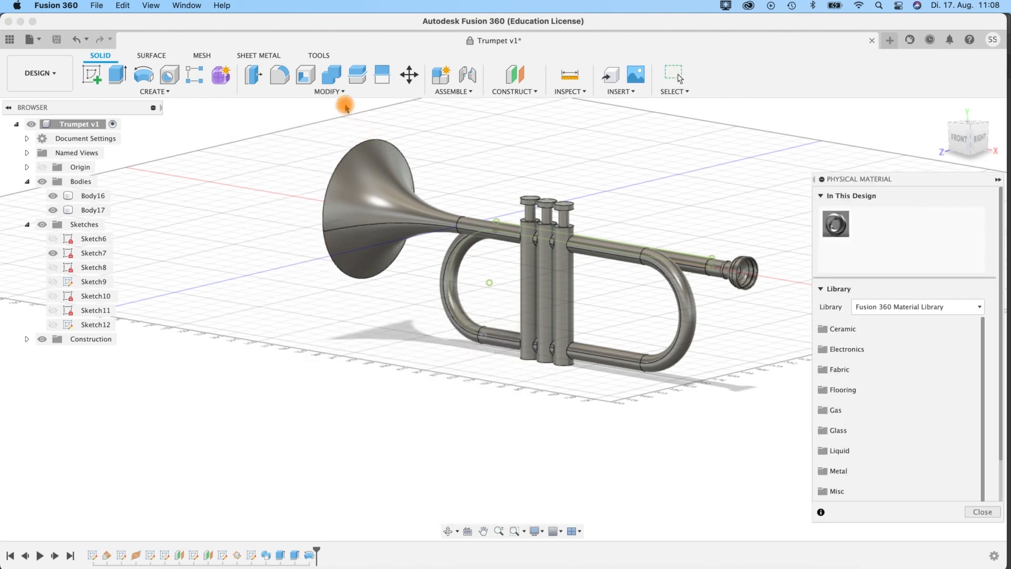
scroll(873, 372, down, 3)
scroll(873, 372, up, 3)
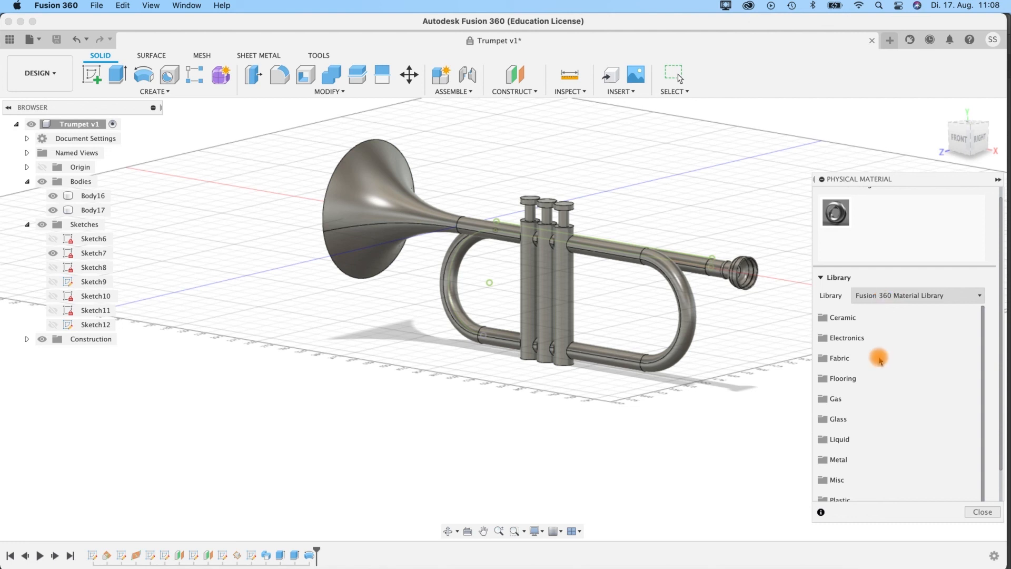
scroll(879, 356, down, 2)
scroll(879, 357, up, 3)
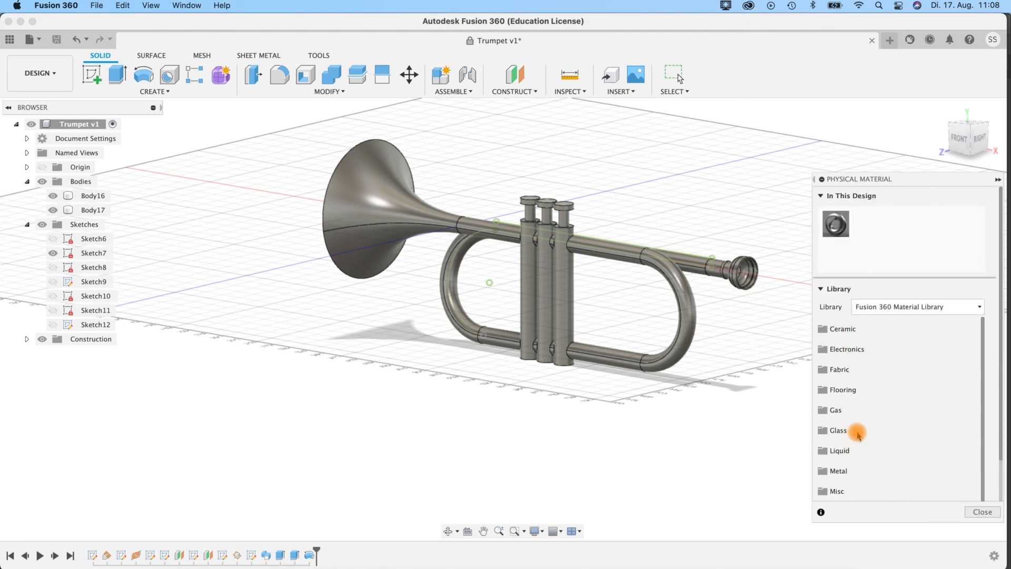
scroll(857, 433, down, 1)
click(839, 459)
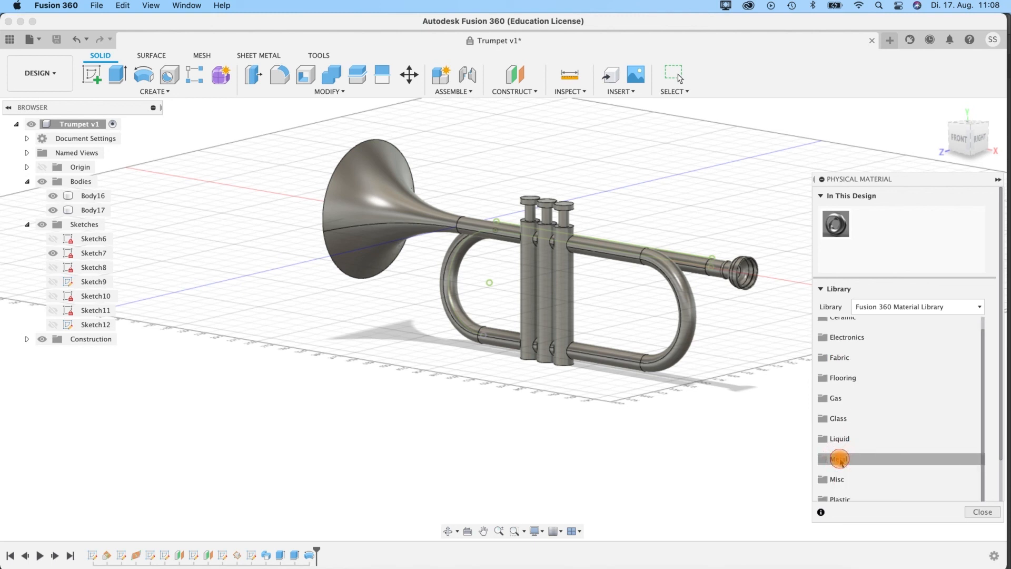
scroll(845, 412, down, 10)
mouse_move(982, 302)
mouse_down()
mouse_move(985, 350)
mouse_move(990, 332)
mouse_up()
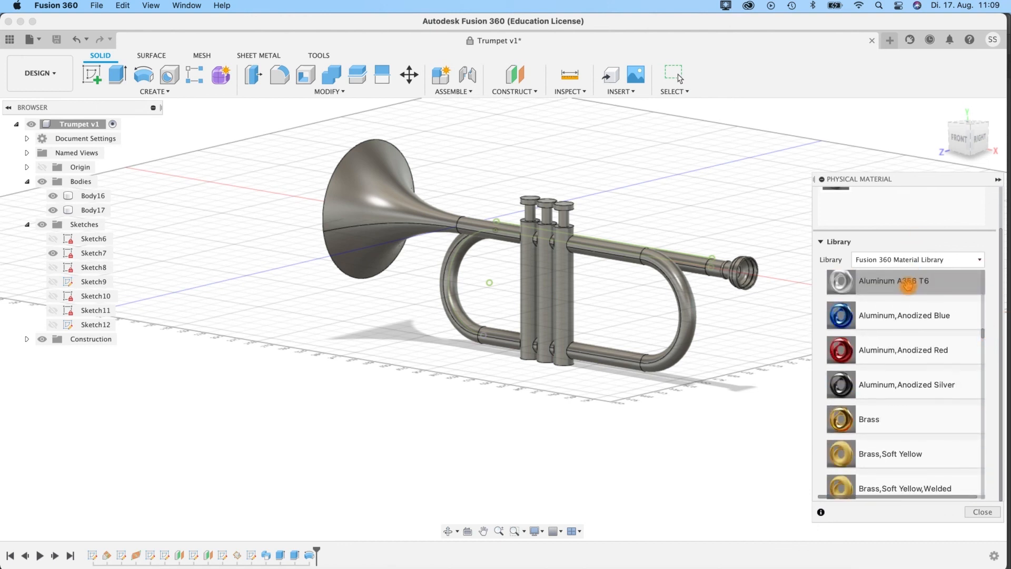
drag(843, 419, 611, 256)
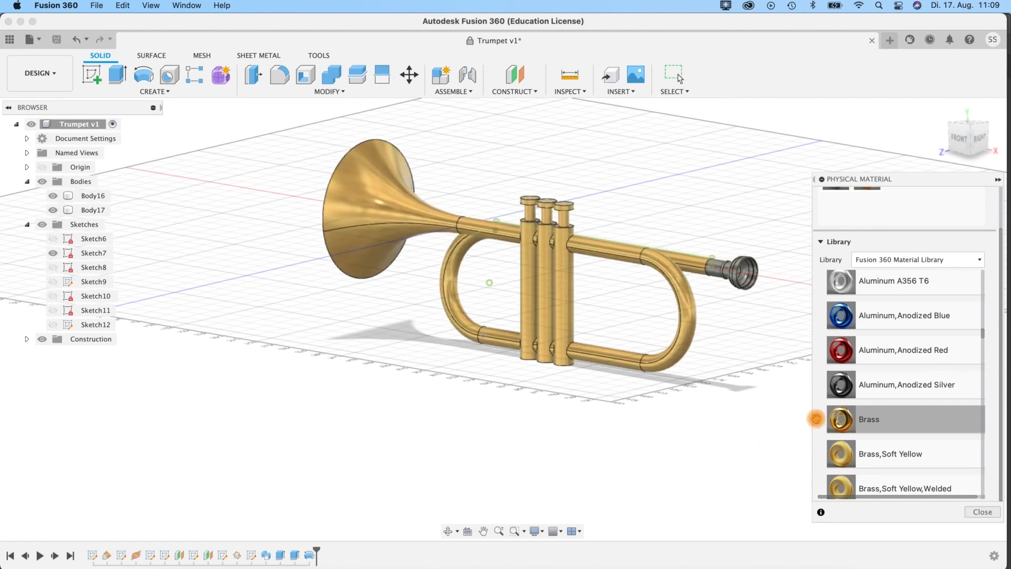
Assign the physical material Aluminum 3003-O to the mouthpiece body and finish the material assignment.
drag(982, 333, 982, 277)
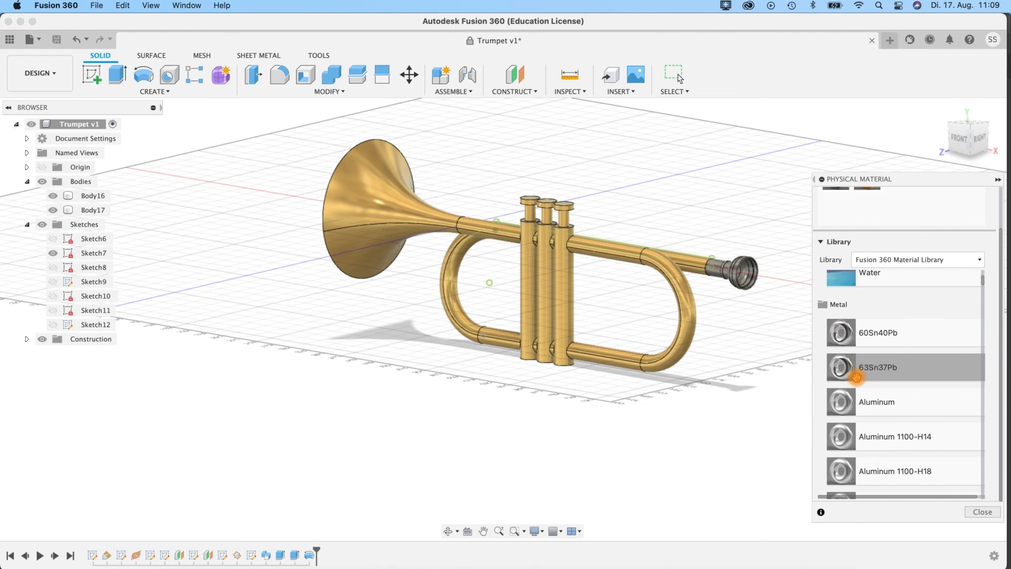
scroll(920, 392, down, 3)
scroll(920, 392, down, 12)
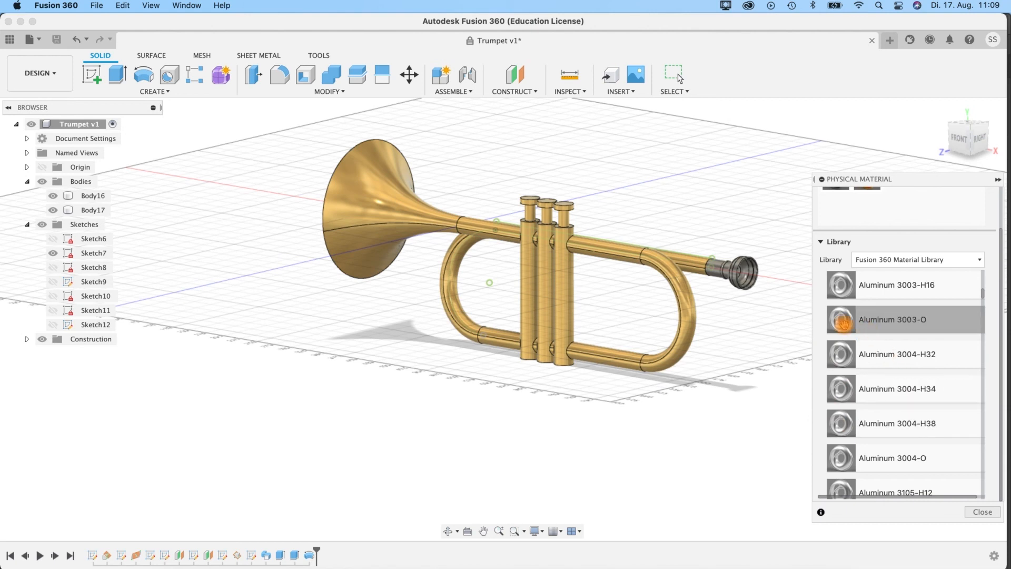
drag(841, 319, 744, 266)
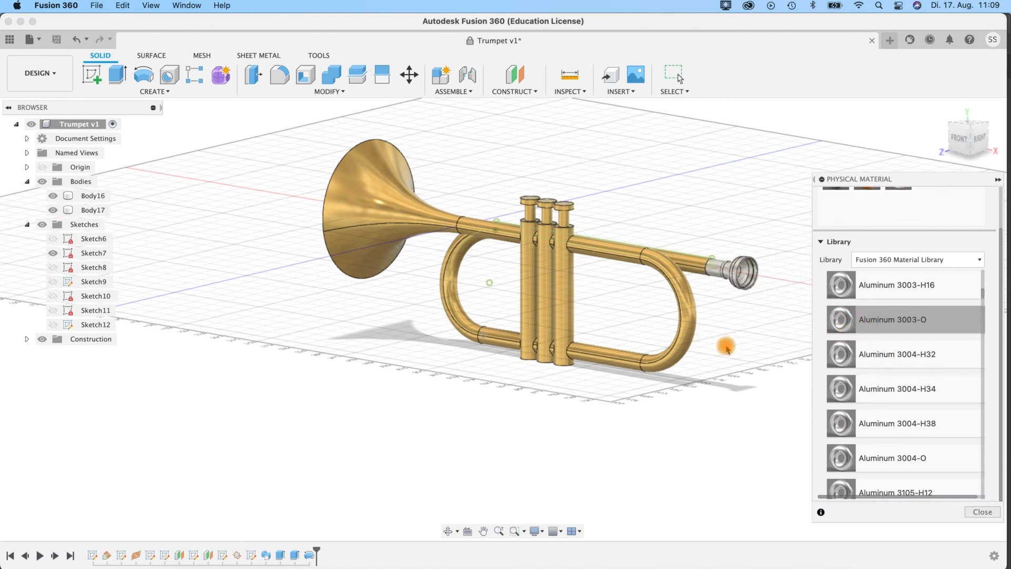
middle_drag(722, 346, 638, 371)
click(651, 297)
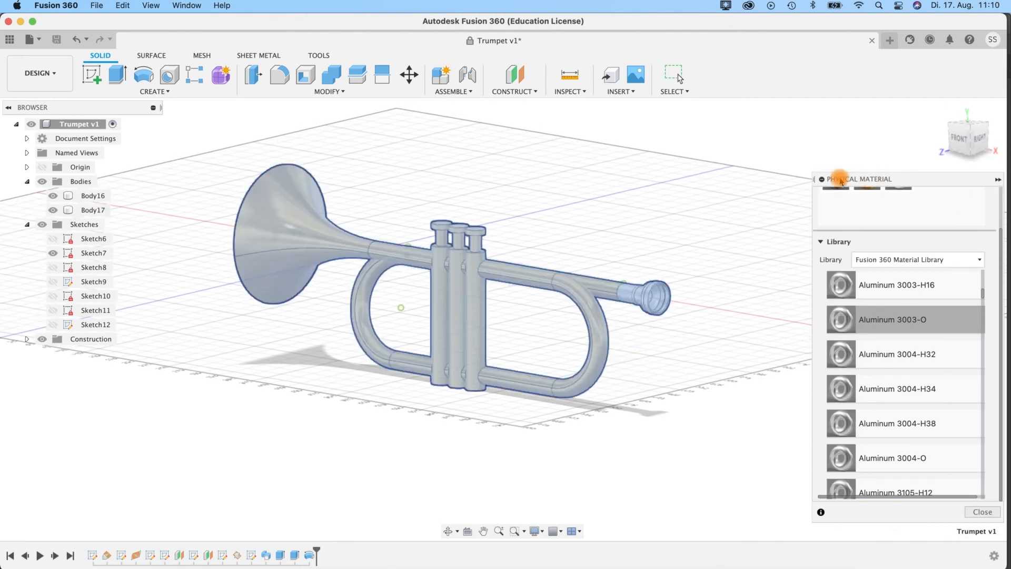
click(978, 512)
click(610, 224)
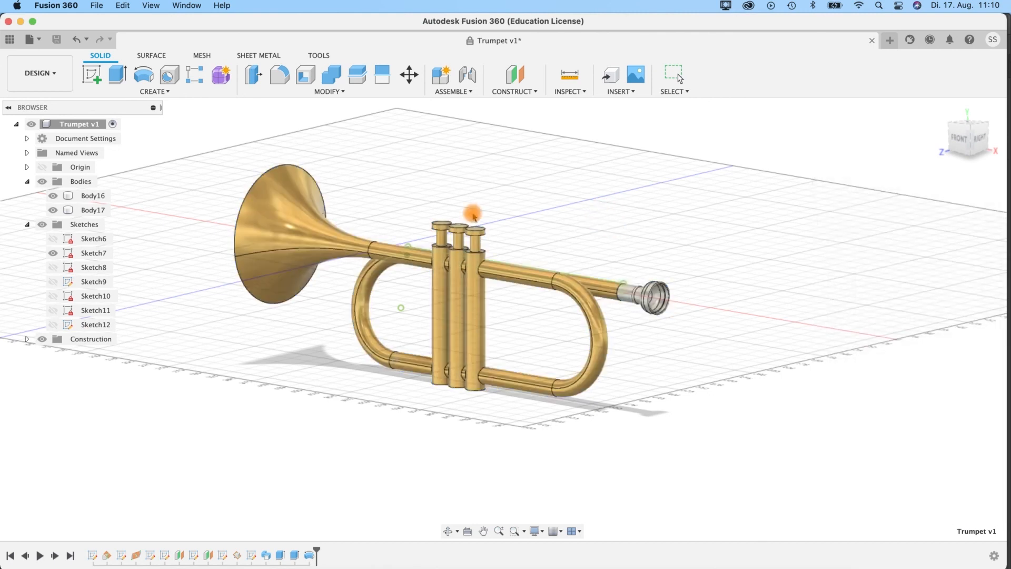
Open the properties of the whole Trumpet component and show its physical values.
right_click(79, 124)
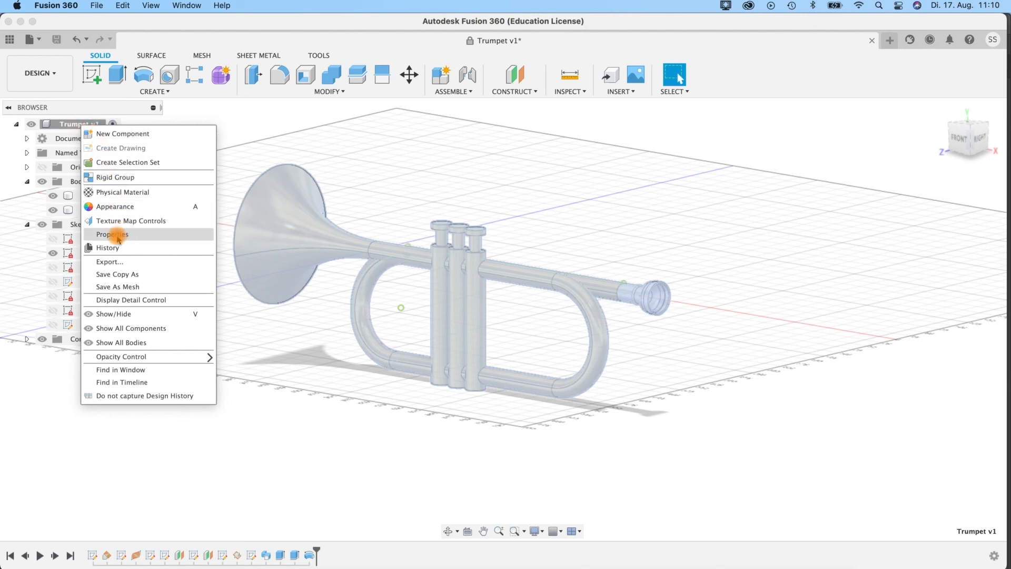
click(115, 234)
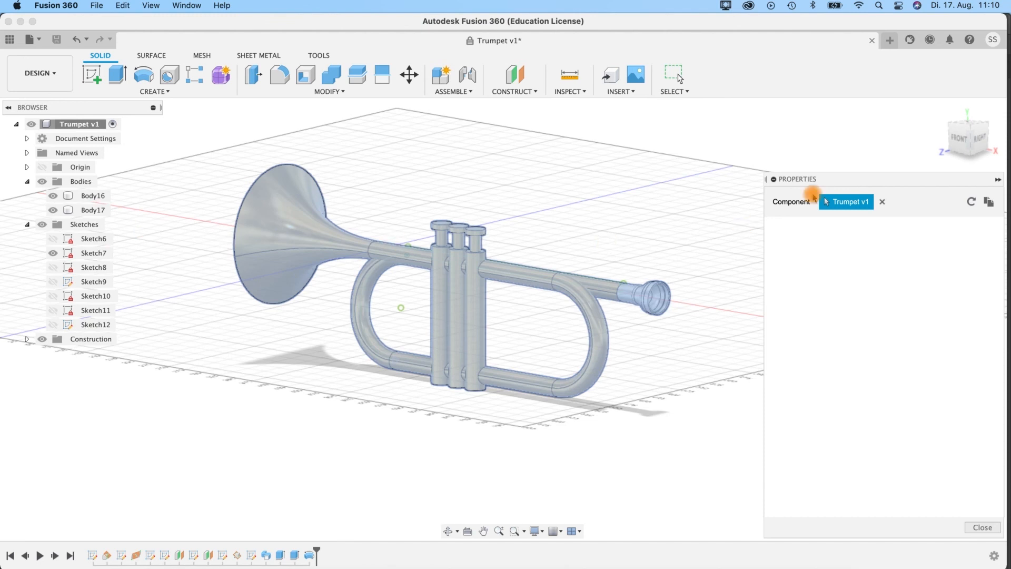
drag(878, 183, 791, 134)
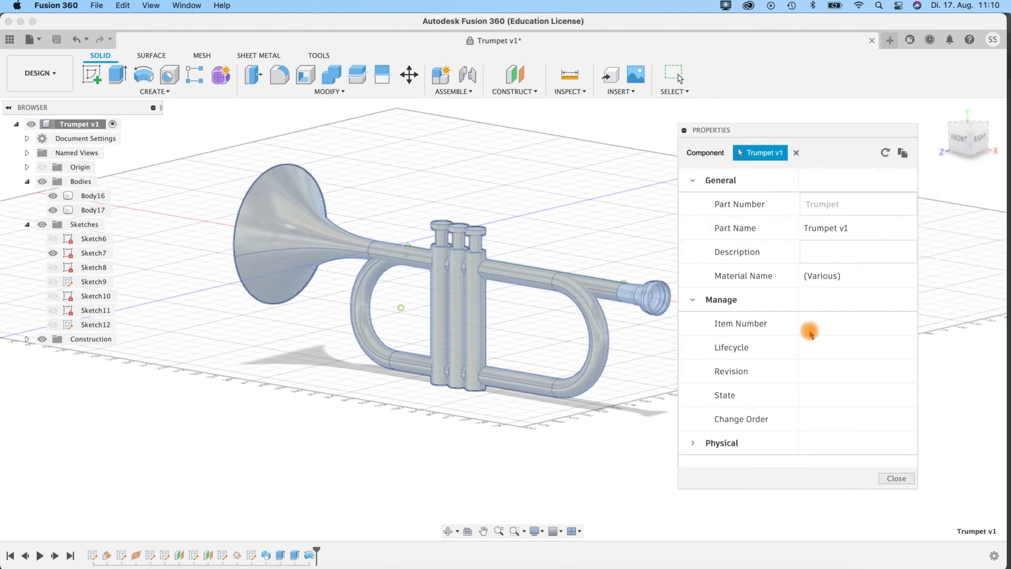
click(690, 443)
scroll(689, 445, down, 5)
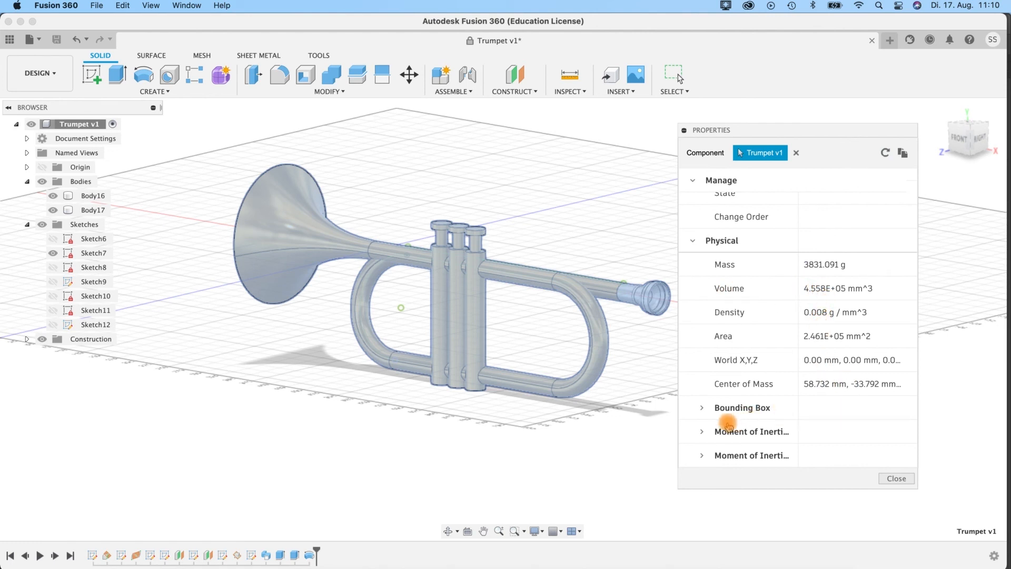
Examine the trumpet's bounding box dimensions, mass, volume and other physical properties, and close the properties.
click(700, 411)
scroll(805, 389, down, 2)
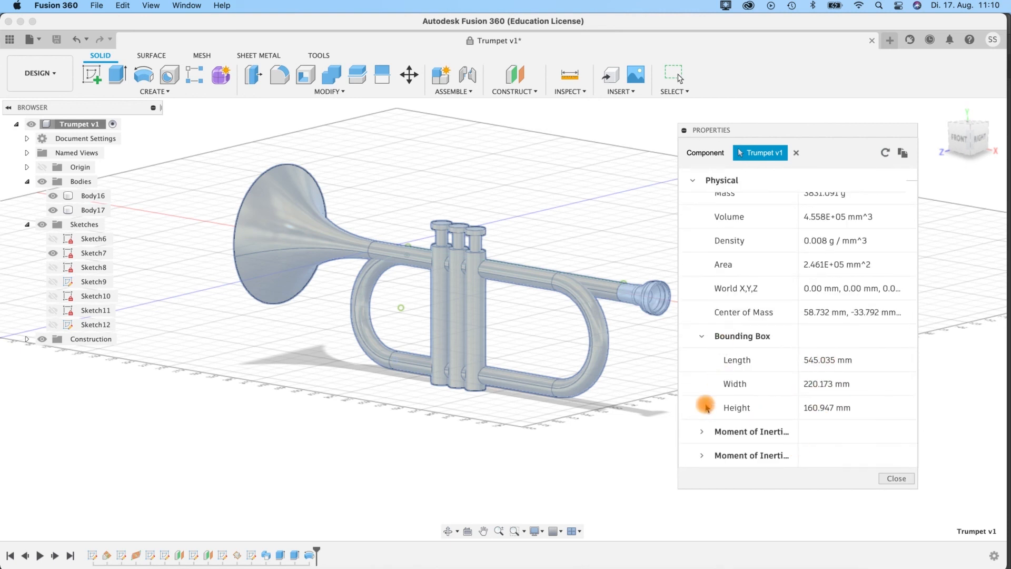
click(702, 332)
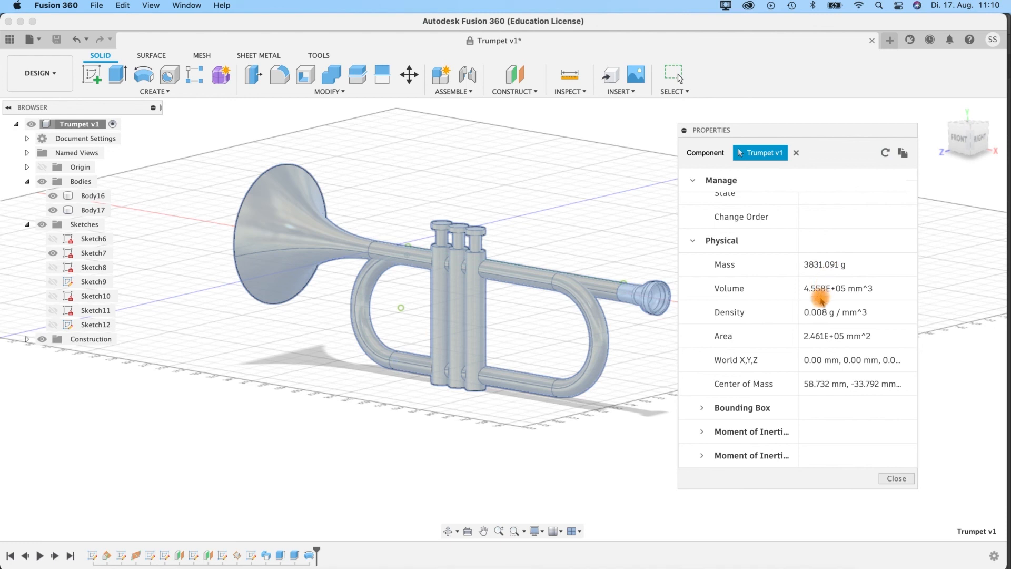
scroll(820, 299, up, 3)
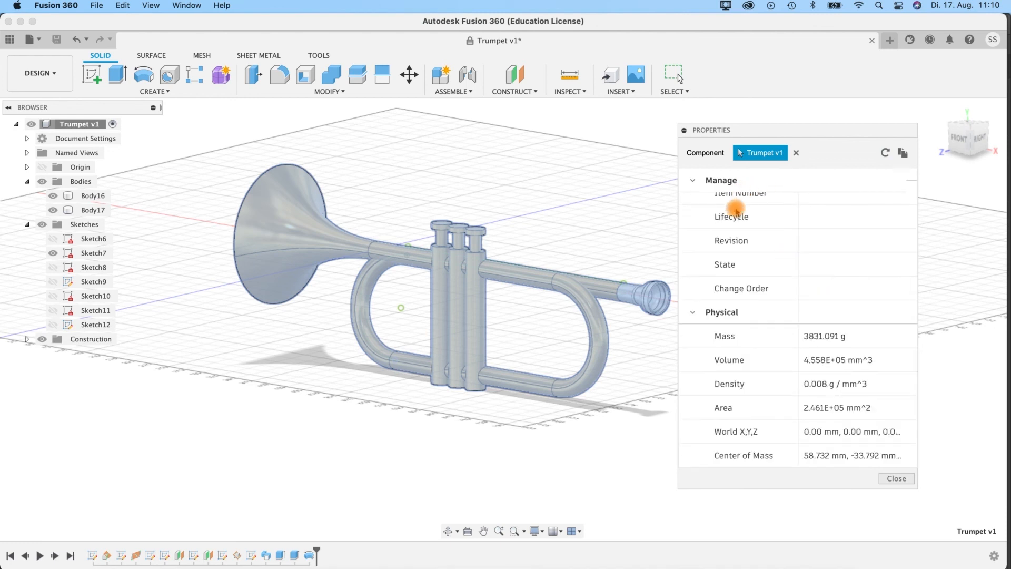
scroll(814, 348, down, 3)
scroll(814, 348, up, 8)
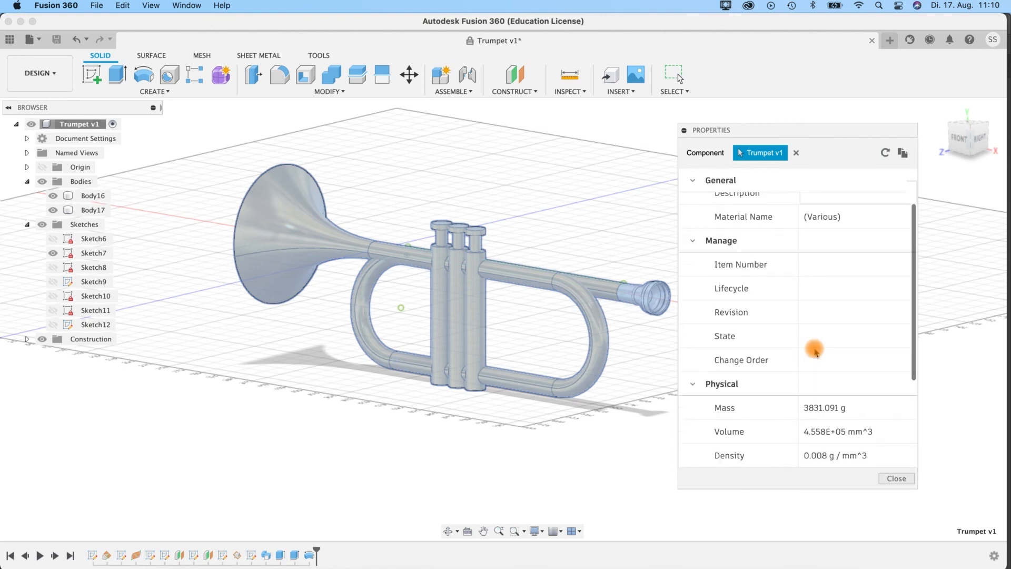
scroll(814, 348, down, 8)
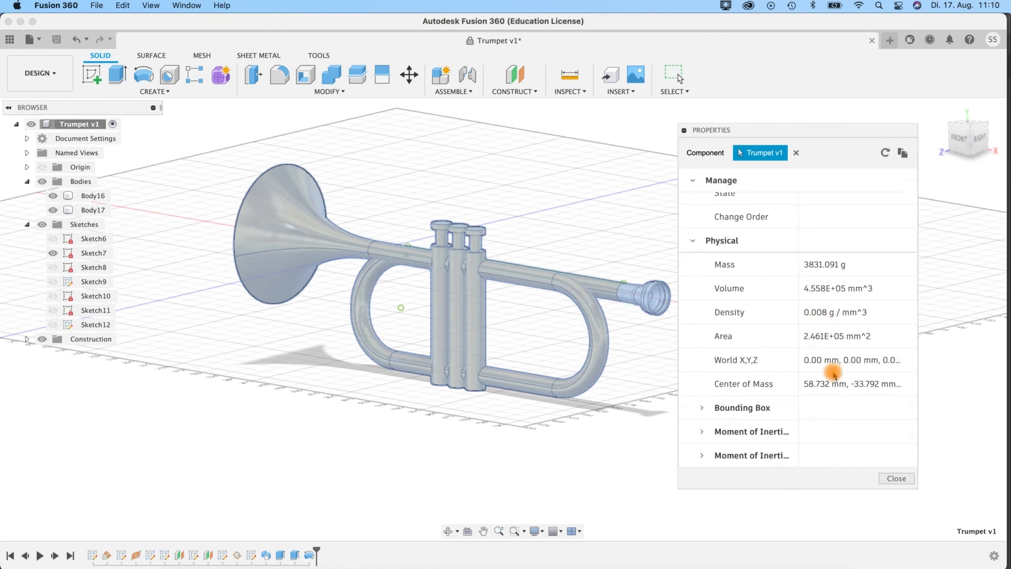
click(883, 478)
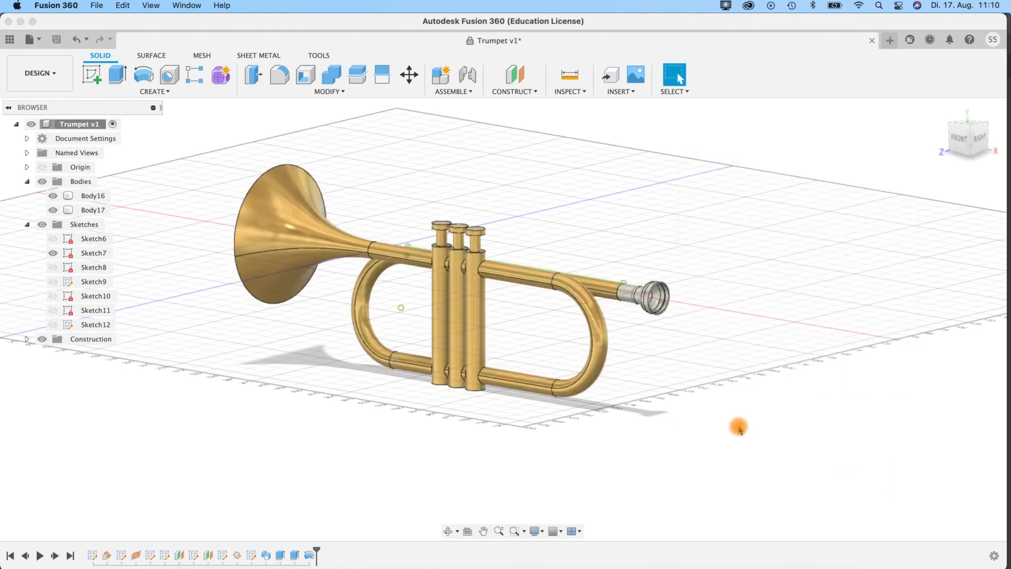
shift+middle_drag(458, 451, 528, 453)
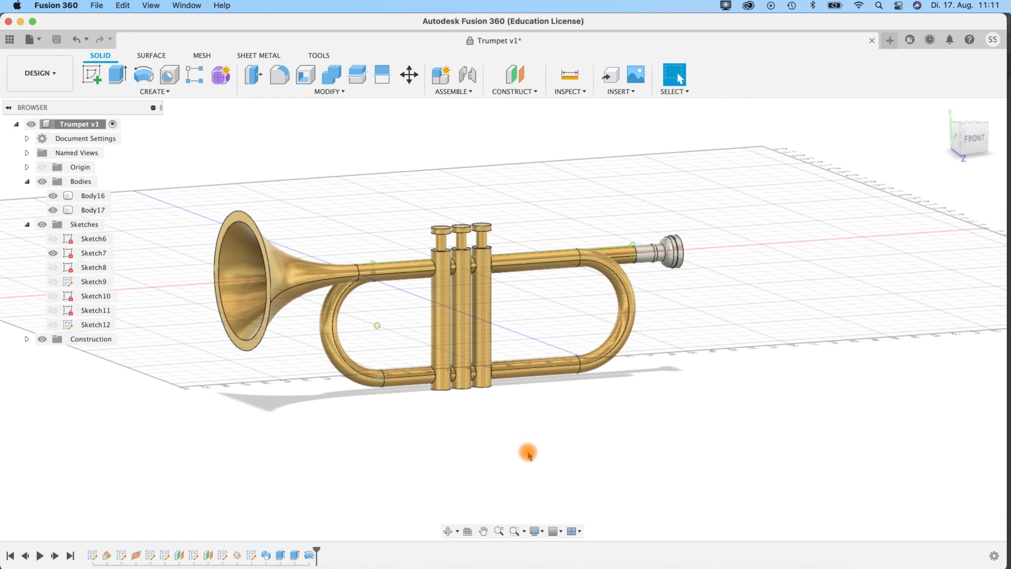
click(463, 92)
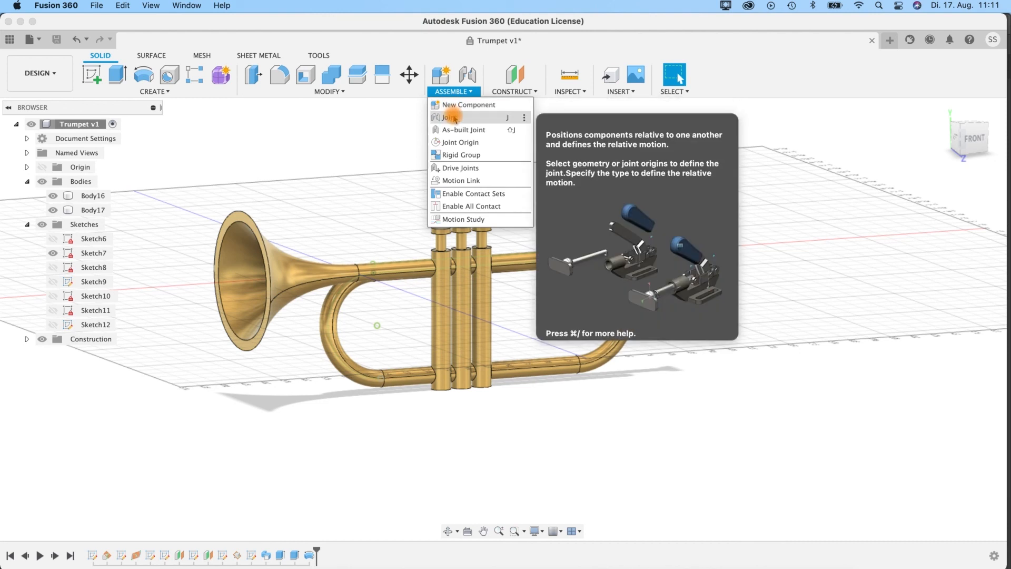
click(530, 92)
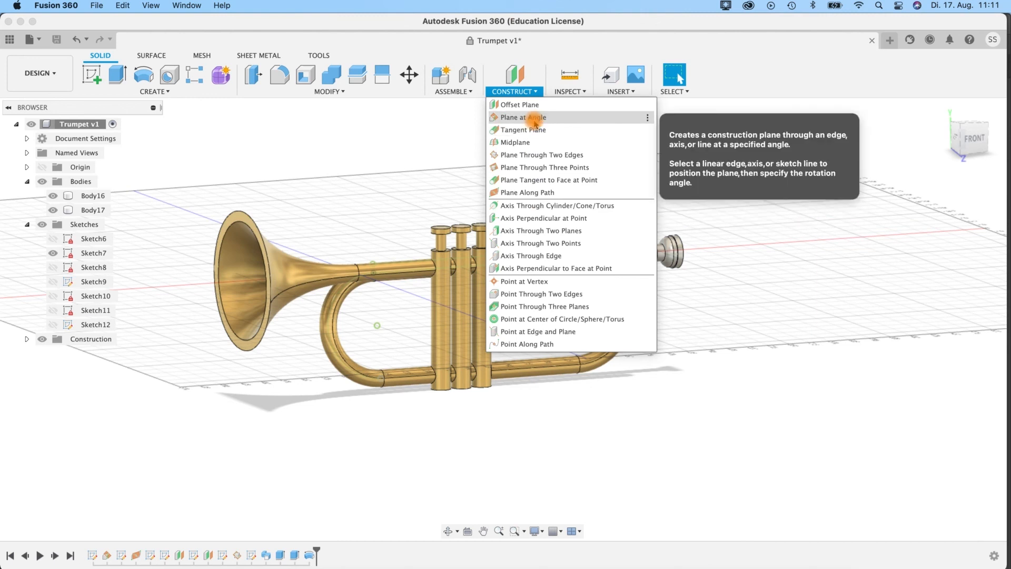
Inspect the trumpet's interior with a section analysis on the XY plane, and discard the analysis.
click(569, 91)
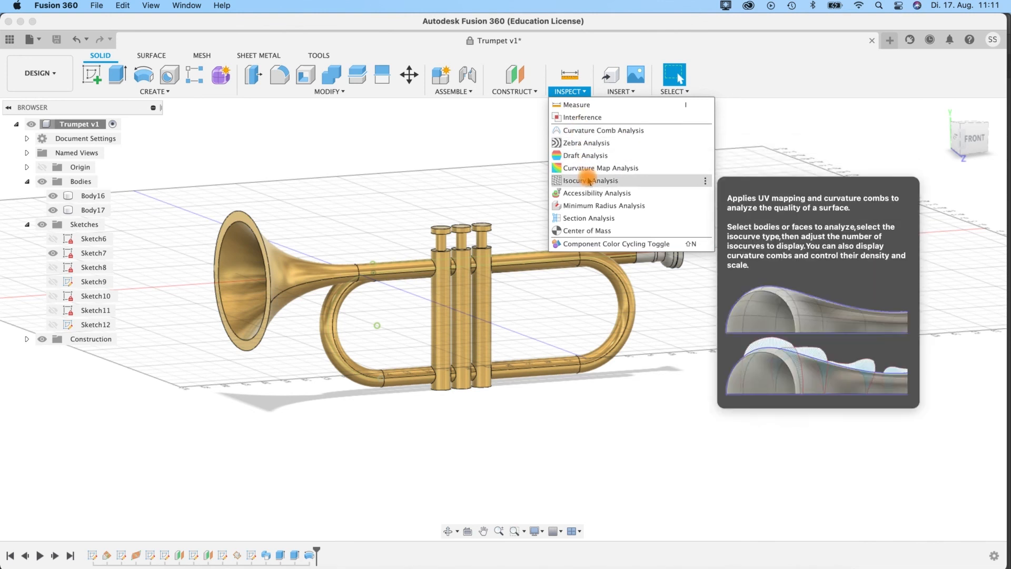
click(574, 218)
click(397, 228)
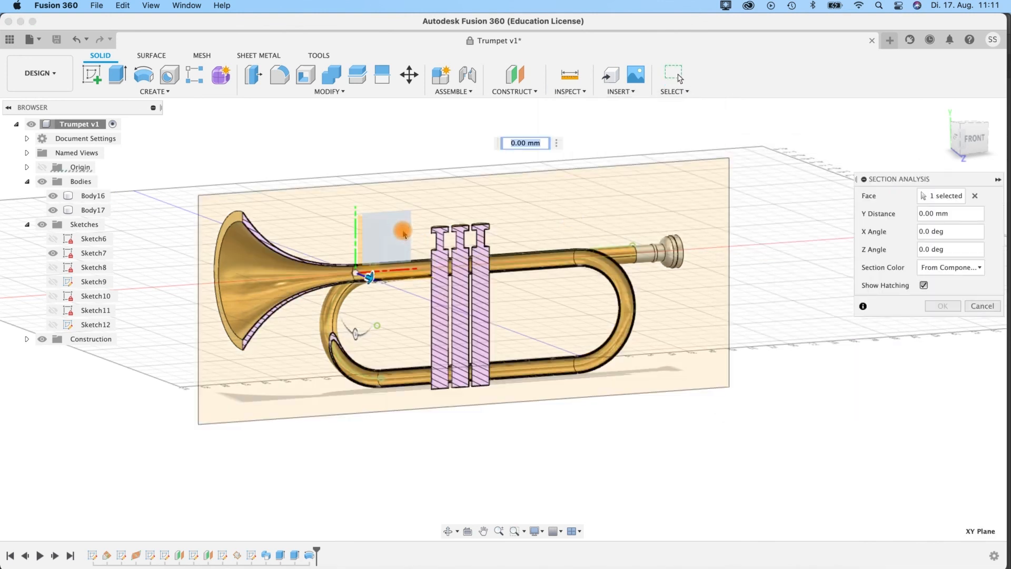
mouse_move(384, 294)
mouse_down()
mouse_move(351, 277)
mouse_move(369, 283)
mouse_up()
click(983, 308)
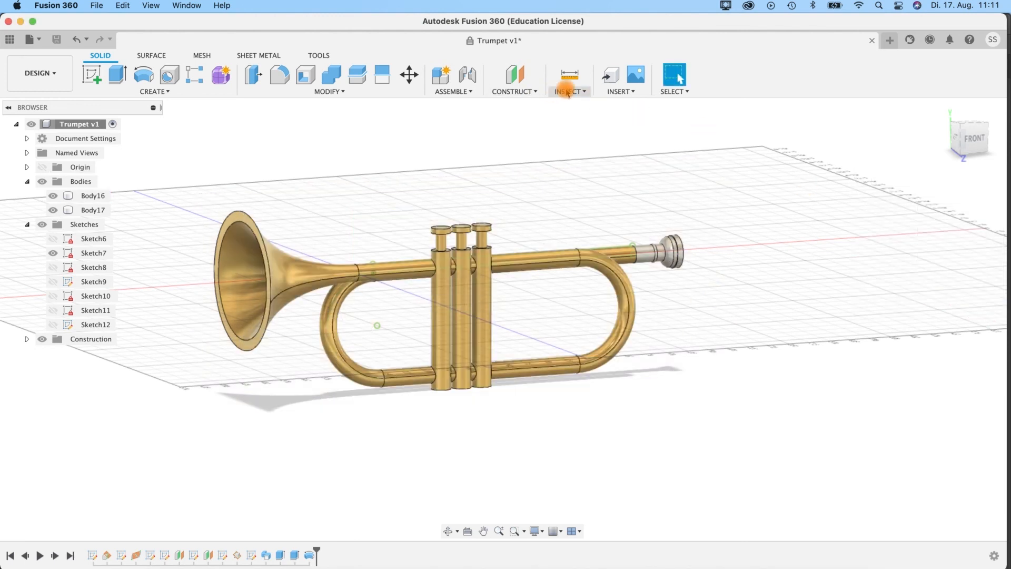
Check the surface continuity of the main trumpet body with a zebra analysis, and discard the analysis.
click(566, 91)
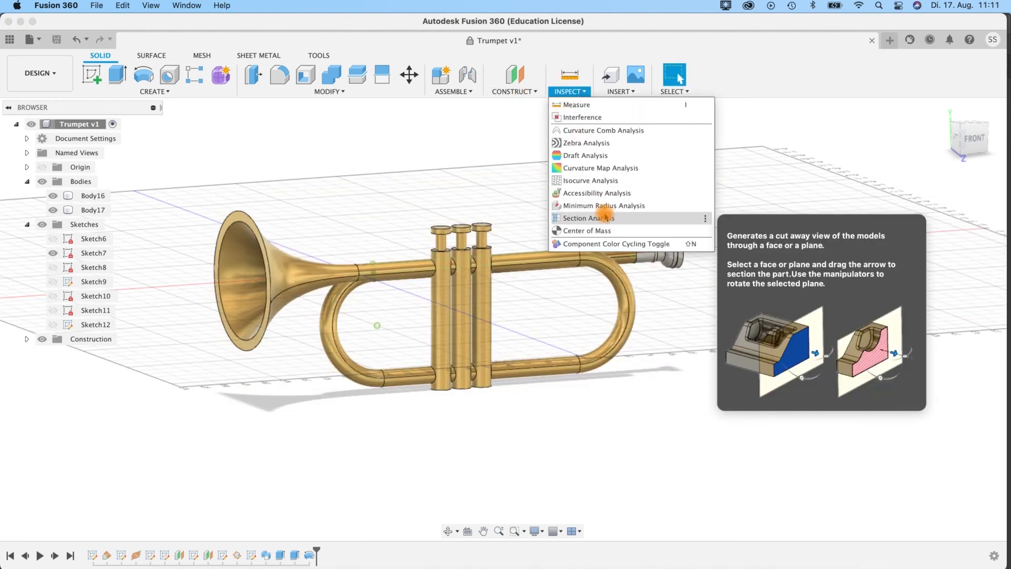
click(579, 143)
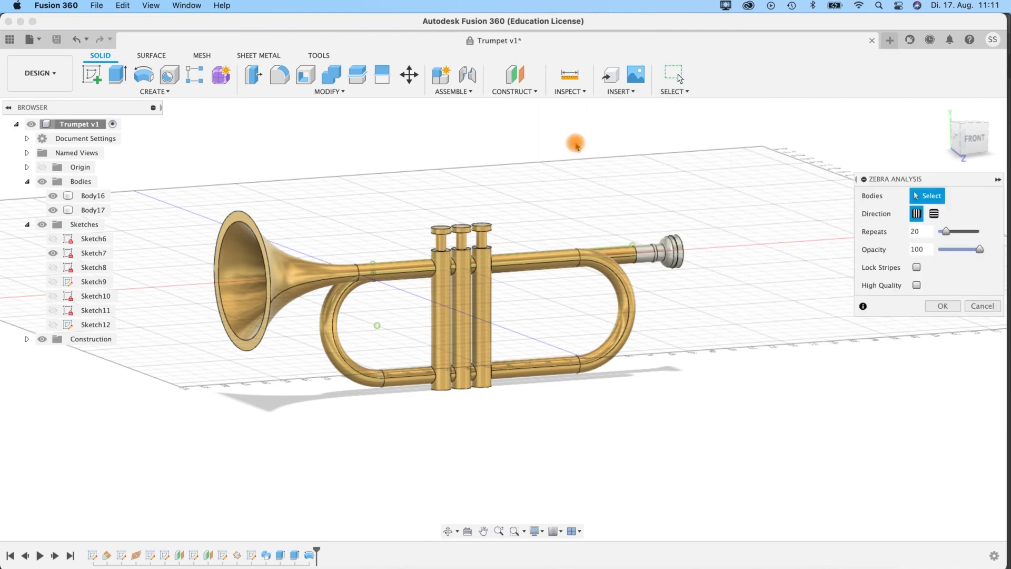
click(547, 266)
mouse_move(607, 395)
shift+middle_down()
mouse_move(553, 424)
mouse_move(487, 413)
mouse_move(435, 354)
mouse_move(600, 379)
mouse_move(633, 397)
mouse_move(568, 388)
mouse_move(616, 402)
shift+middle_up()
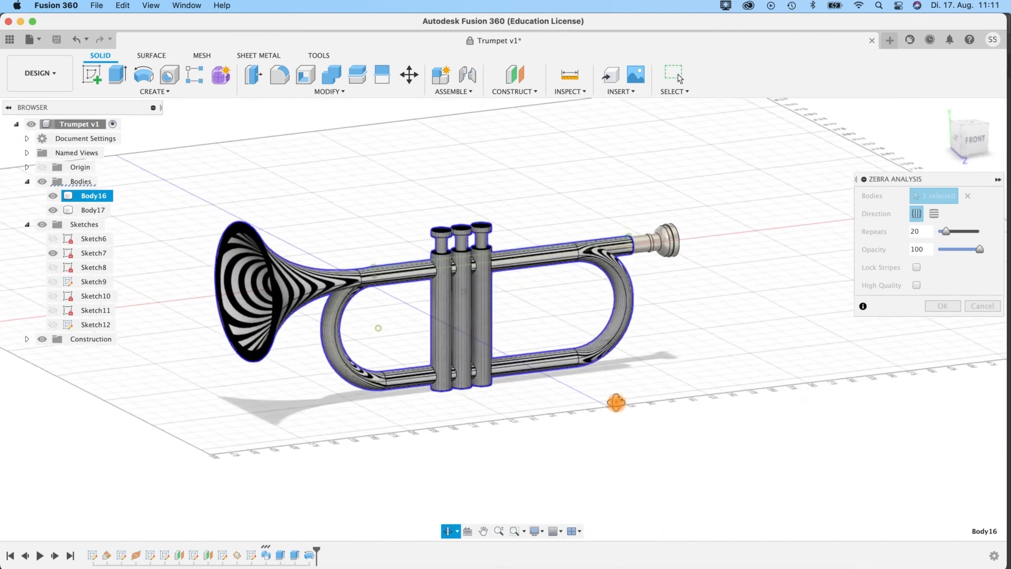
click(982, 306)
click(610, 93)
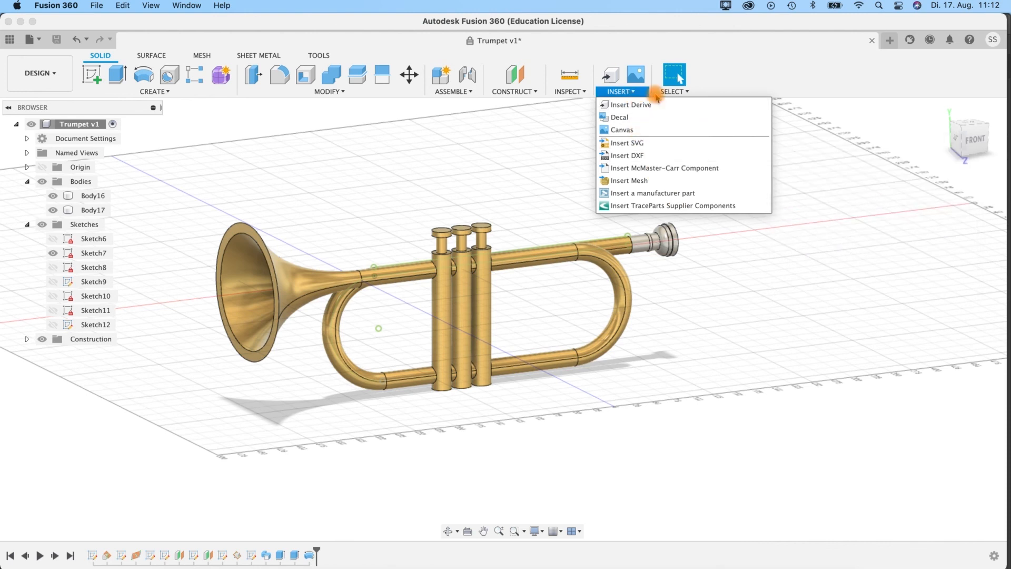
mouse_move(663, 95)
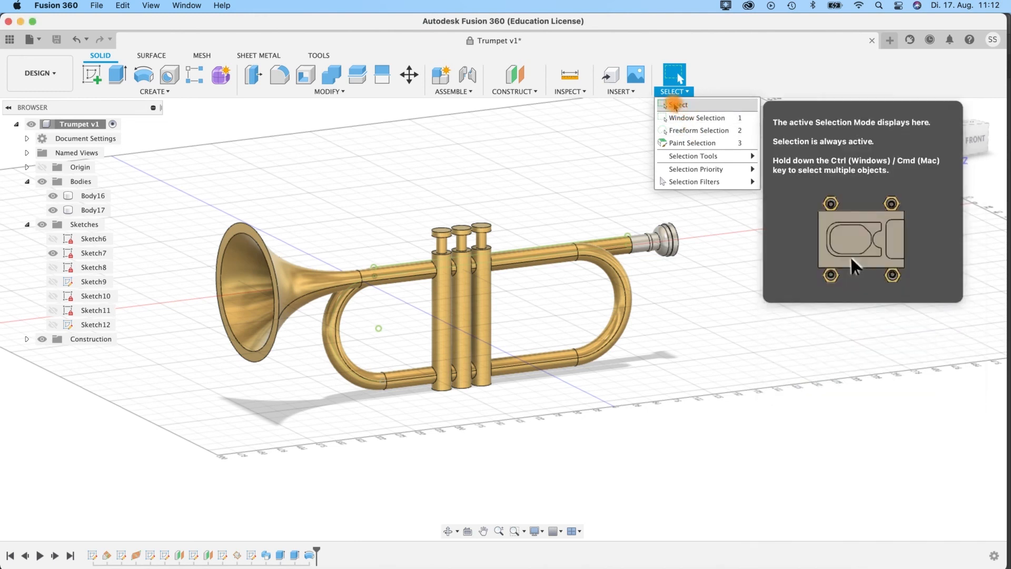
click(701, 78)
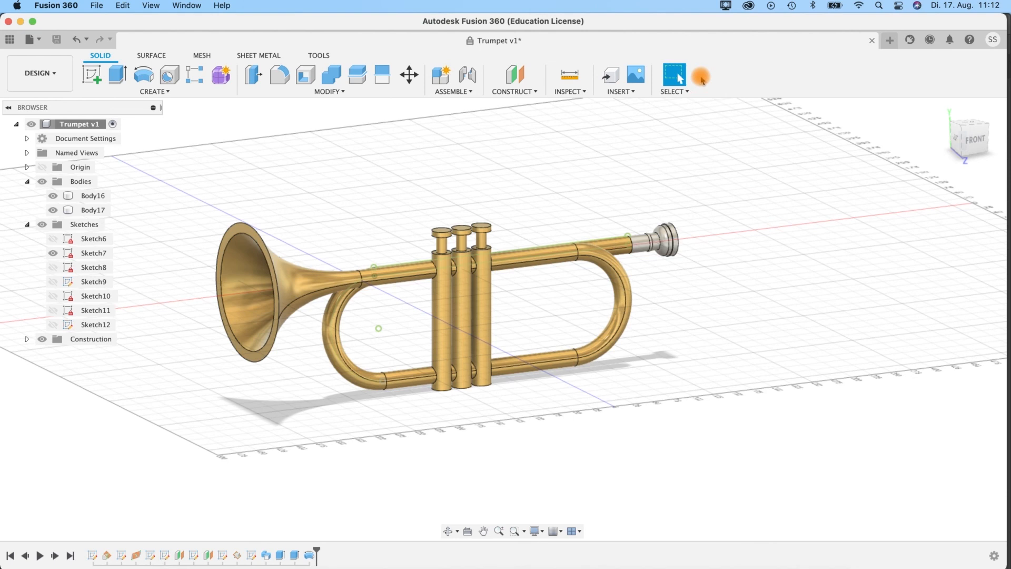